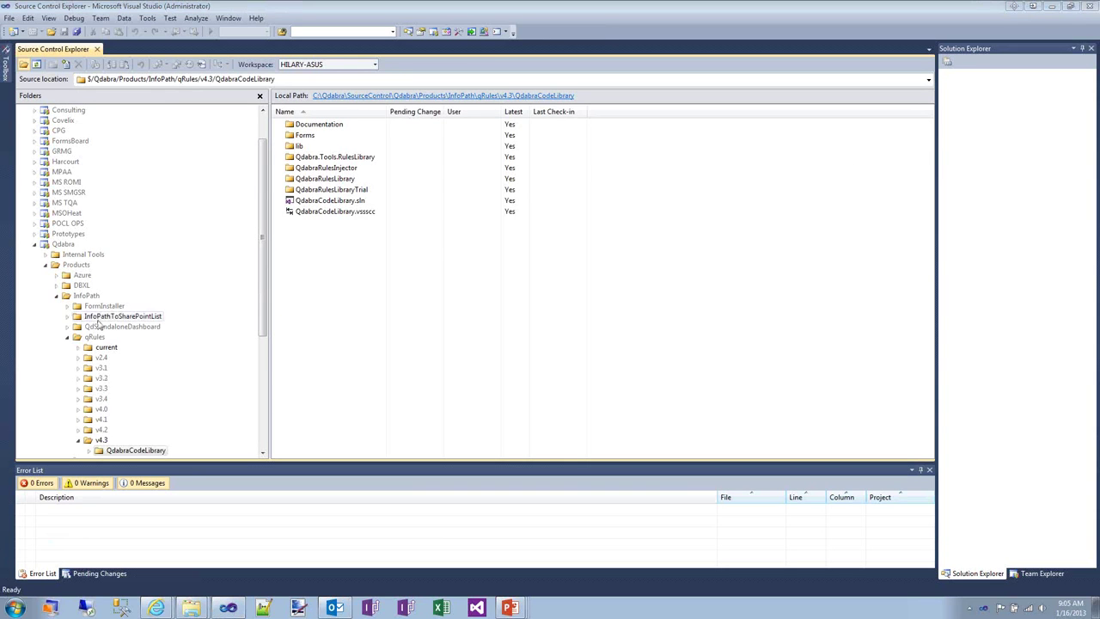
- Get the latest version of FormsBoard > Solutions > TemplateParts and open that folder in Windows Explorer
left_click(35, 244)
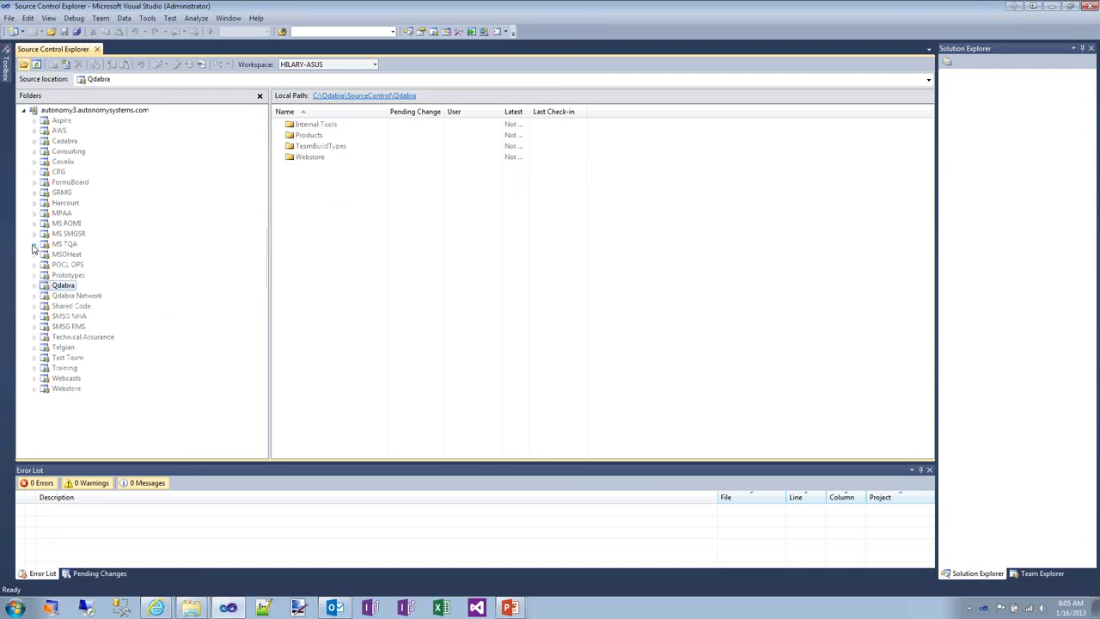
left_click(34, 183)
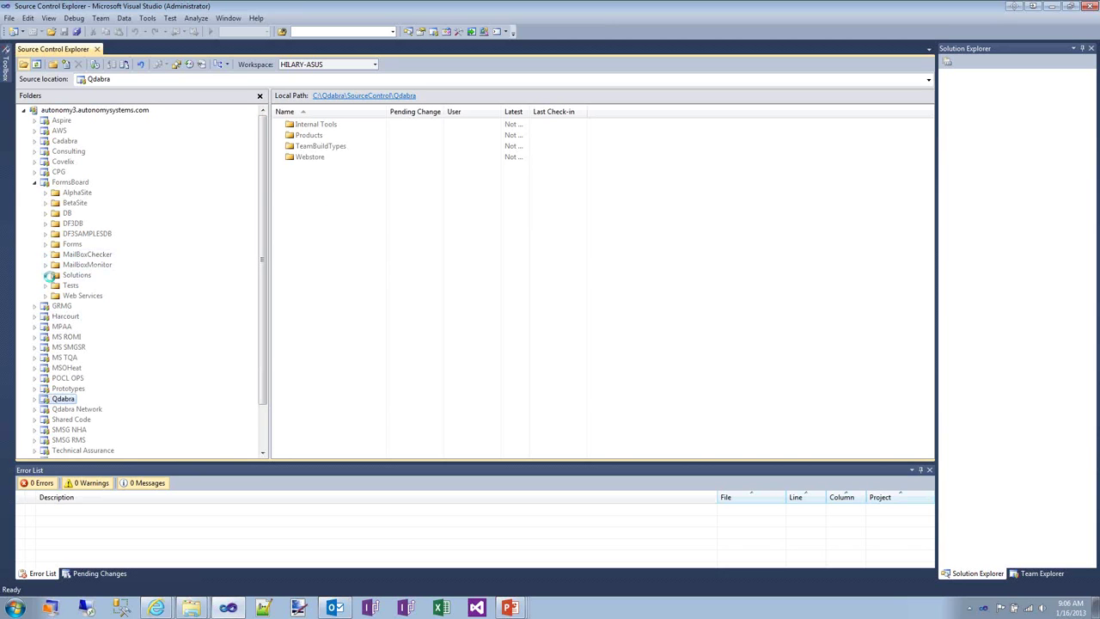
left_click(46, 275)
left_click(92, 347)
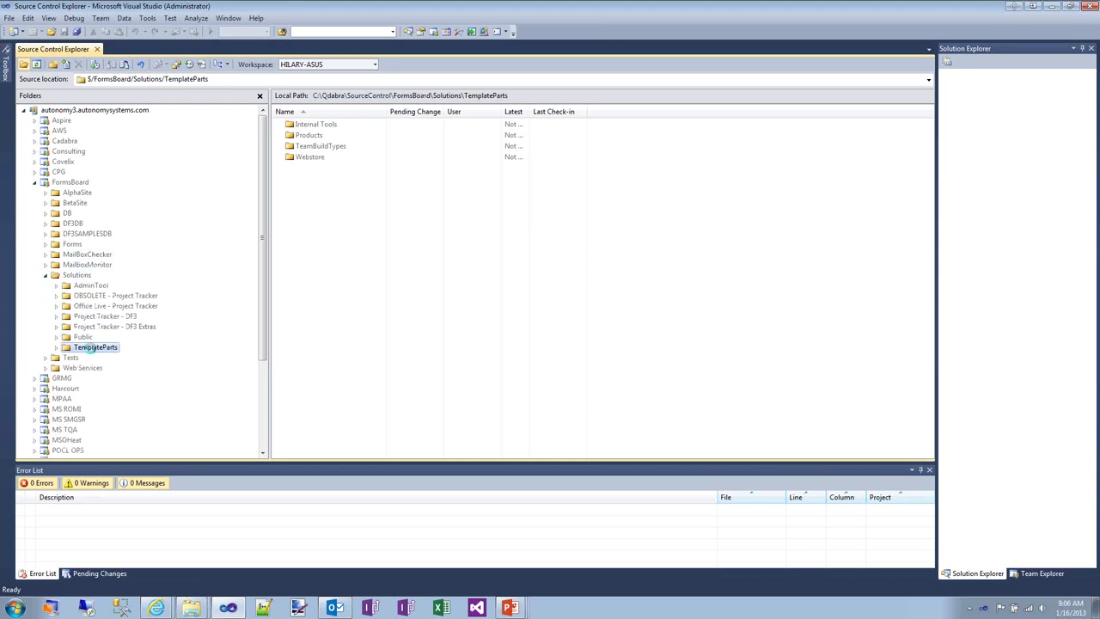
right_click(92, 349)
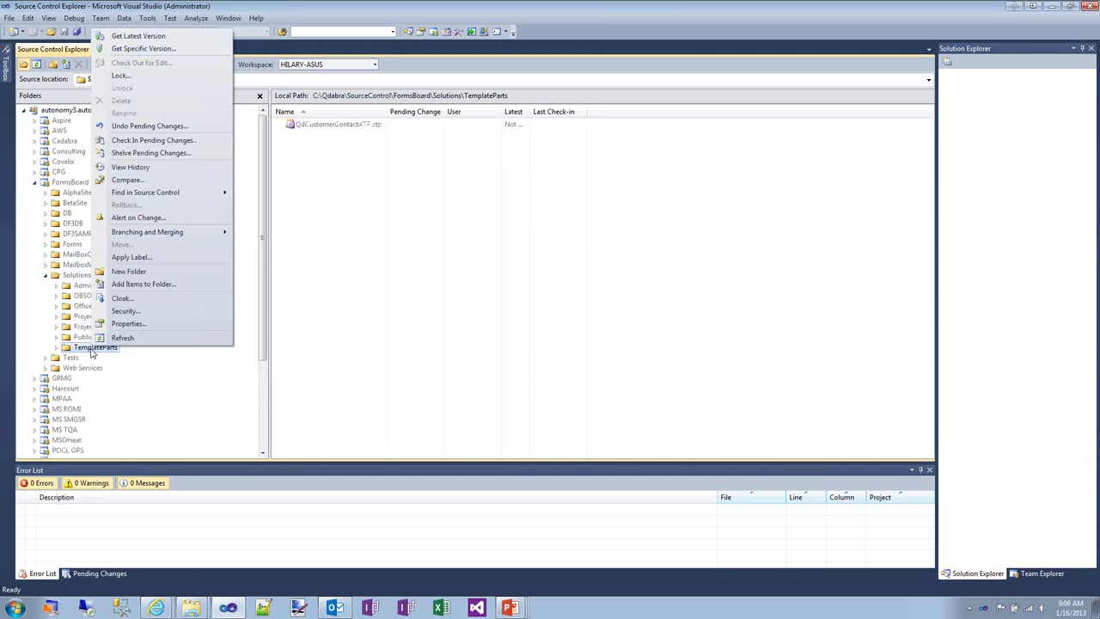
left_click(118, 38)
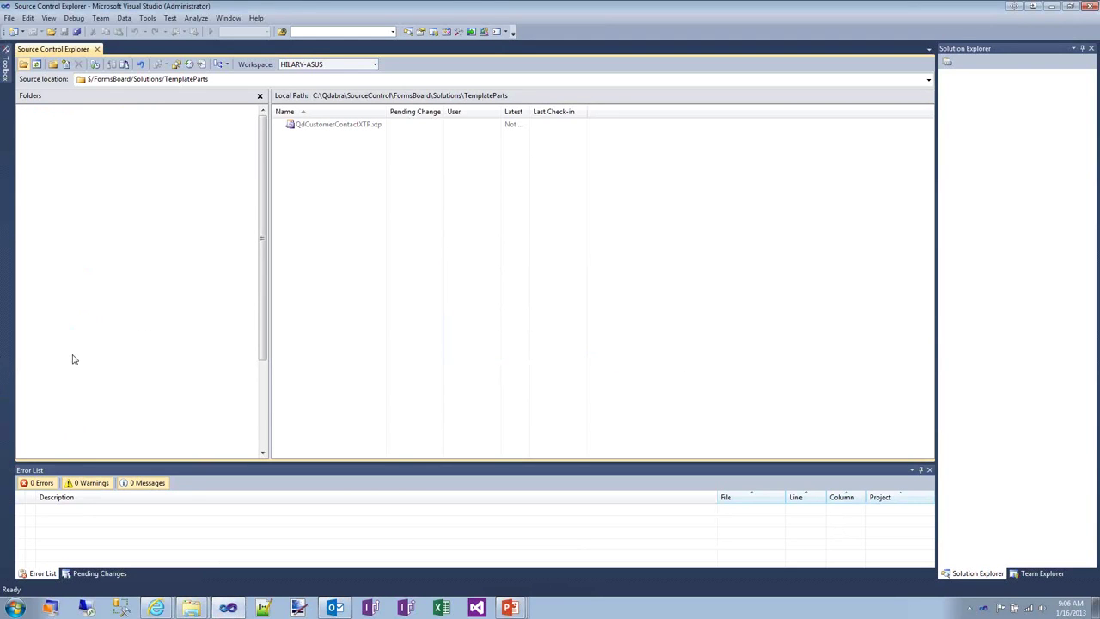
right_click(78, 350)
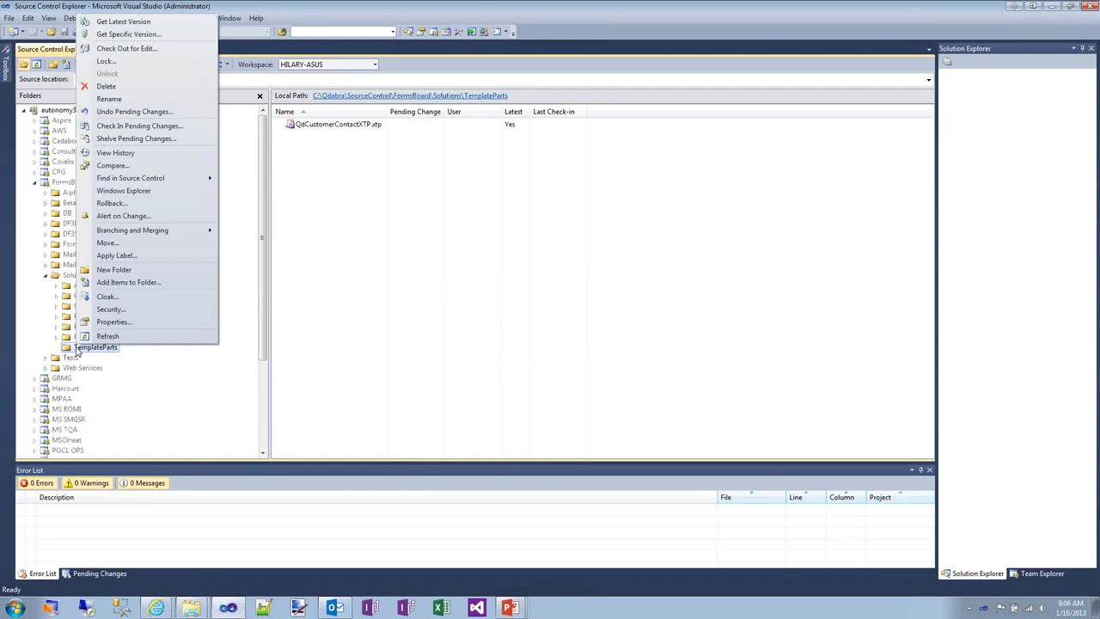
left_click(122, 191)
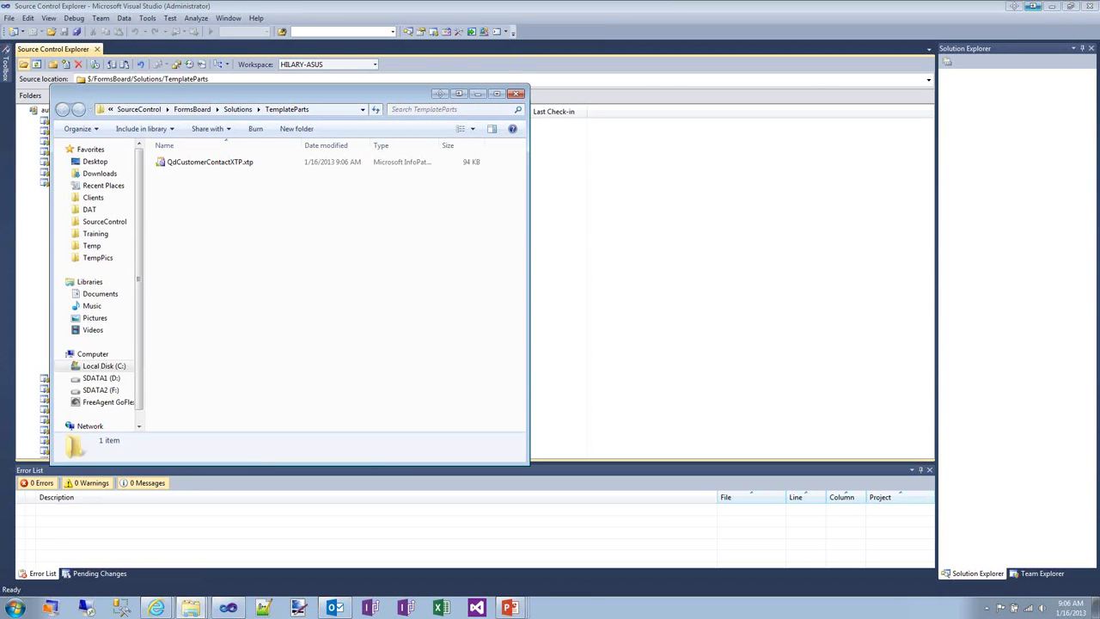
- Copy the TemplateParts folder path from Explorer's address bar, then switch to InfoPath Designer
left_click(1051, 6)
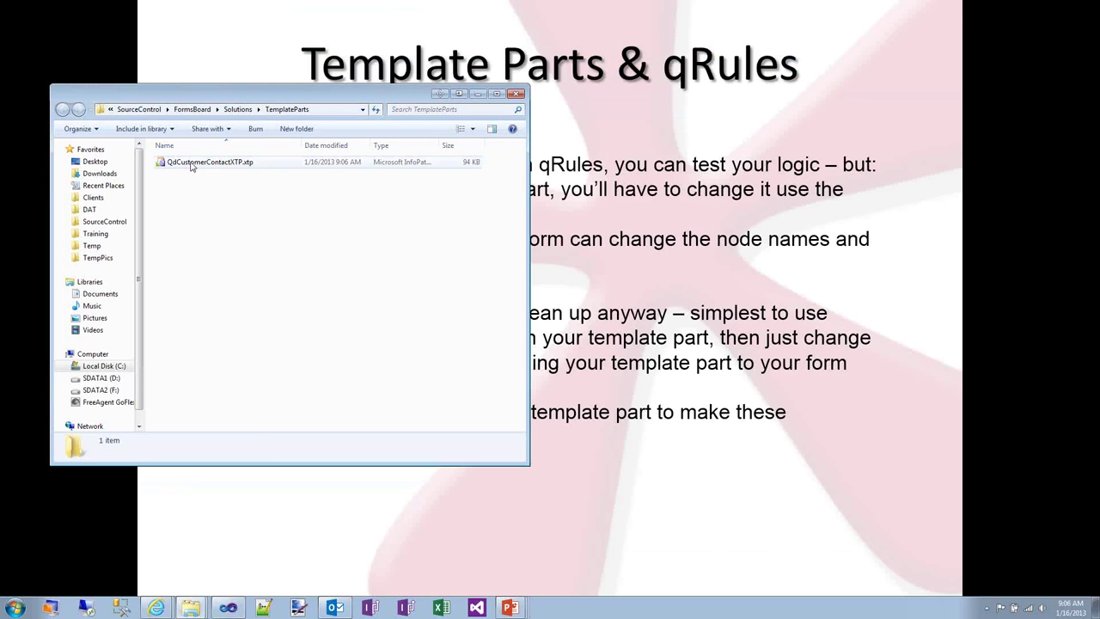
right_click(191, 163)
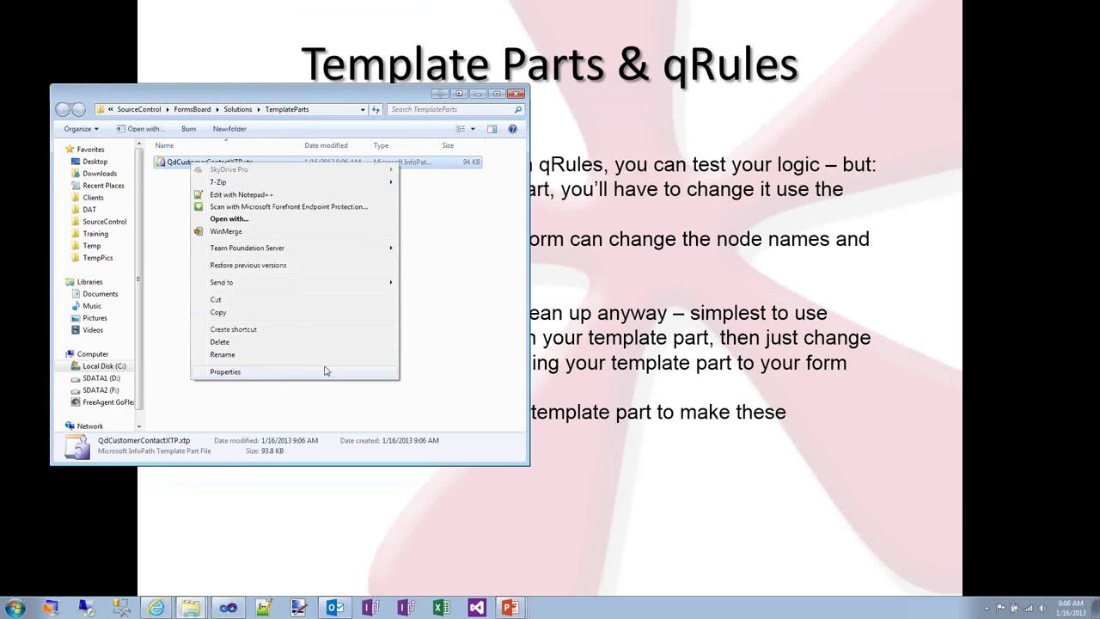
left_click(475, 332)
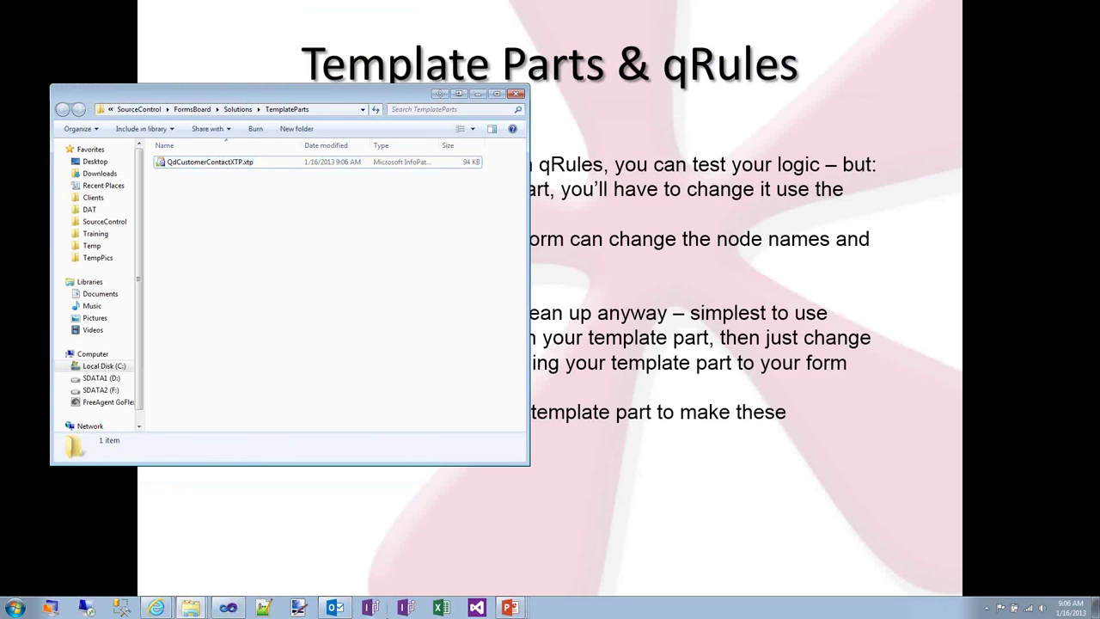
left_click(325, 109)
key("ctrl+c")
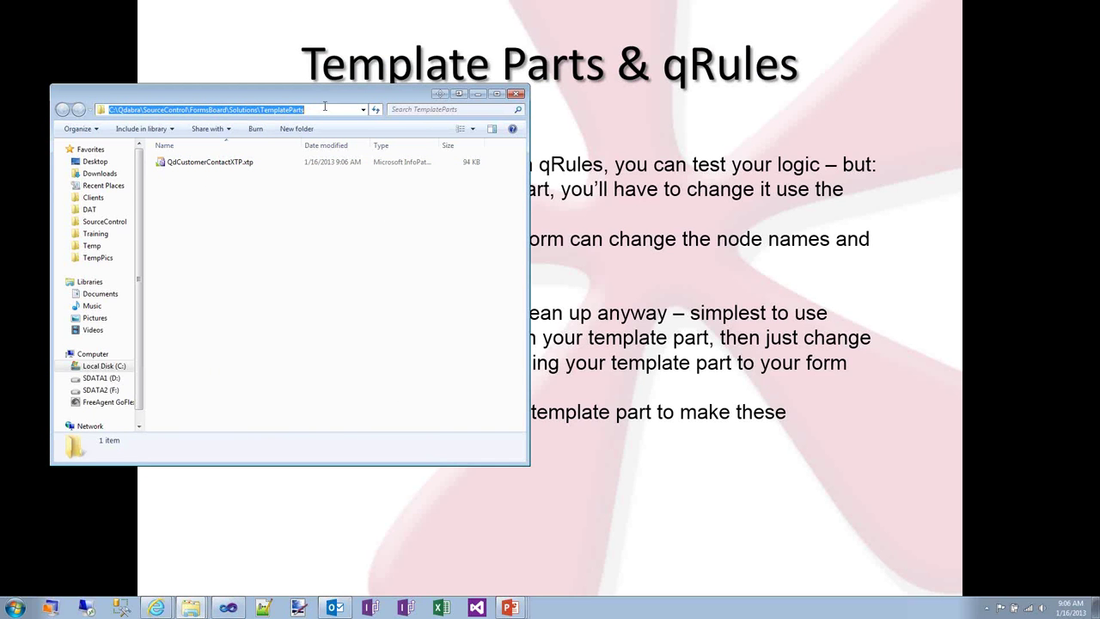
left_click(370, 607)
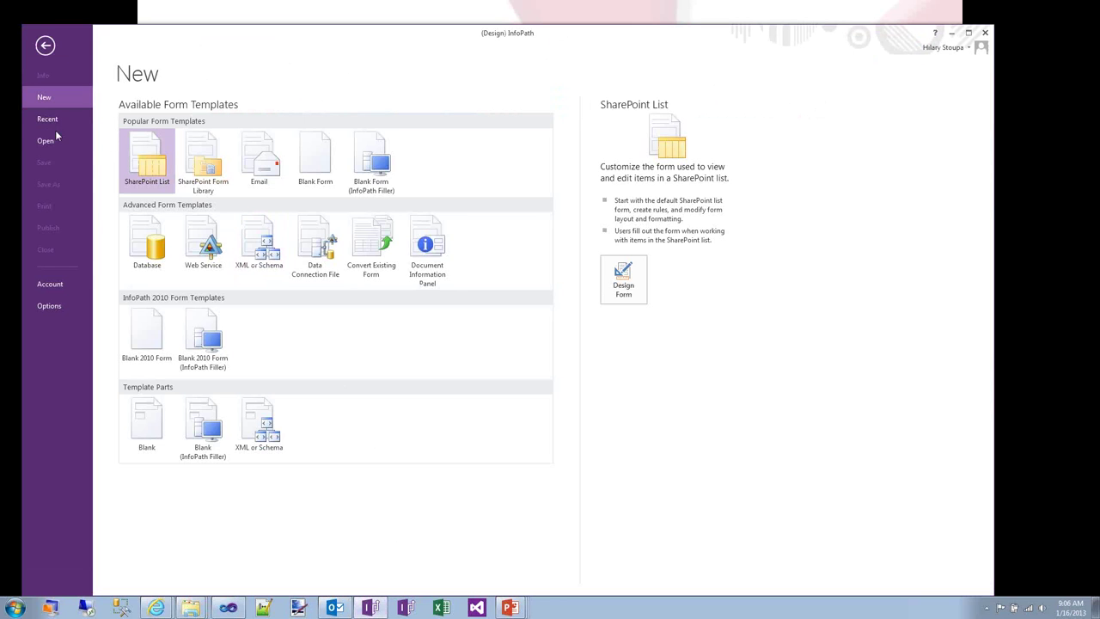
- Open QdCustomerContactXTP.xtp for design from the pasted TemplateParts path, filtered to InfoPath Template Parts
left_click(55, 140)
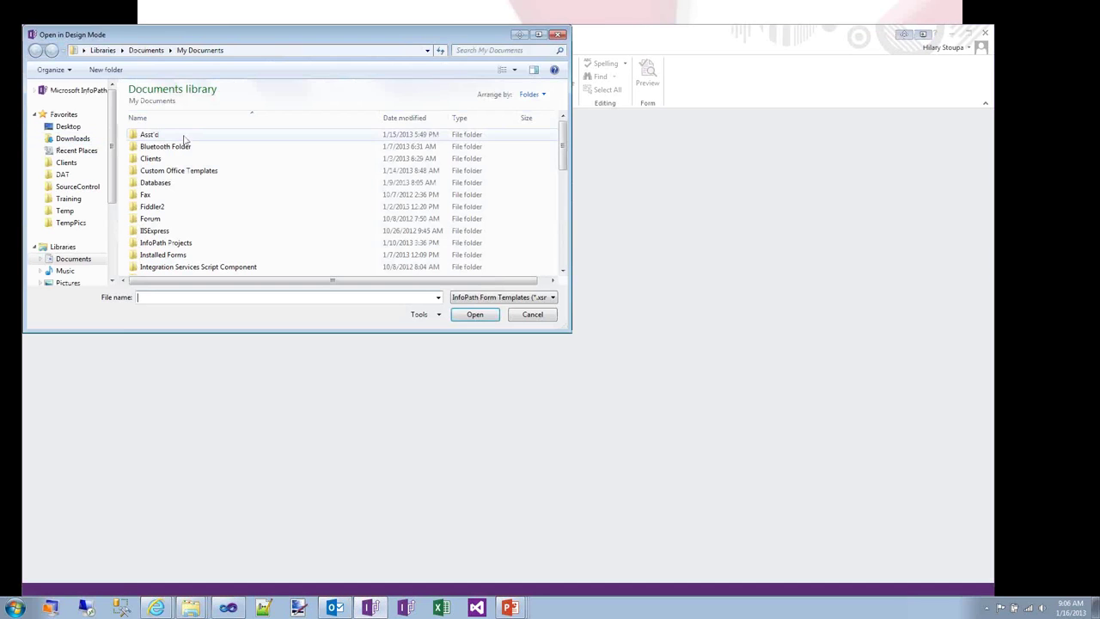
left_click(269, 50)
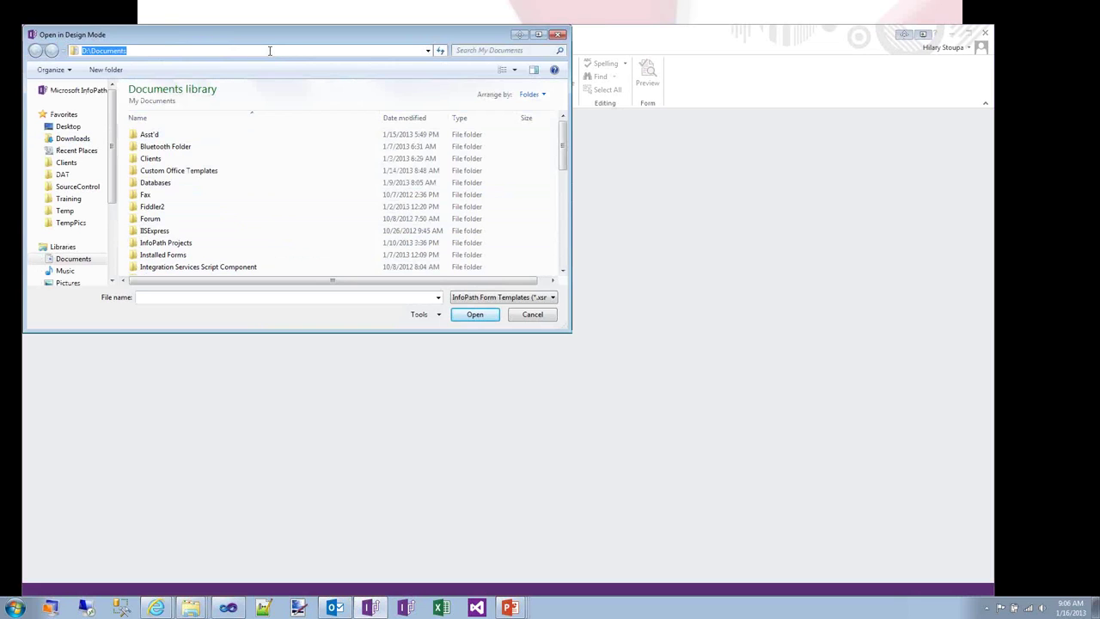
key("ctrl+v")
key("Return")
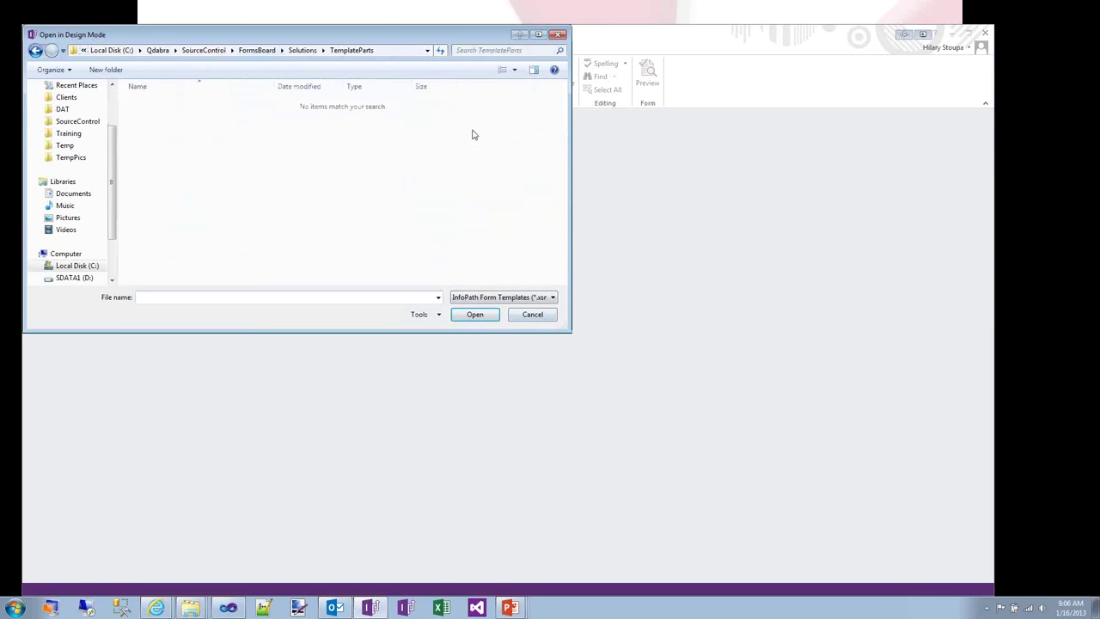
left_click(554, 298)
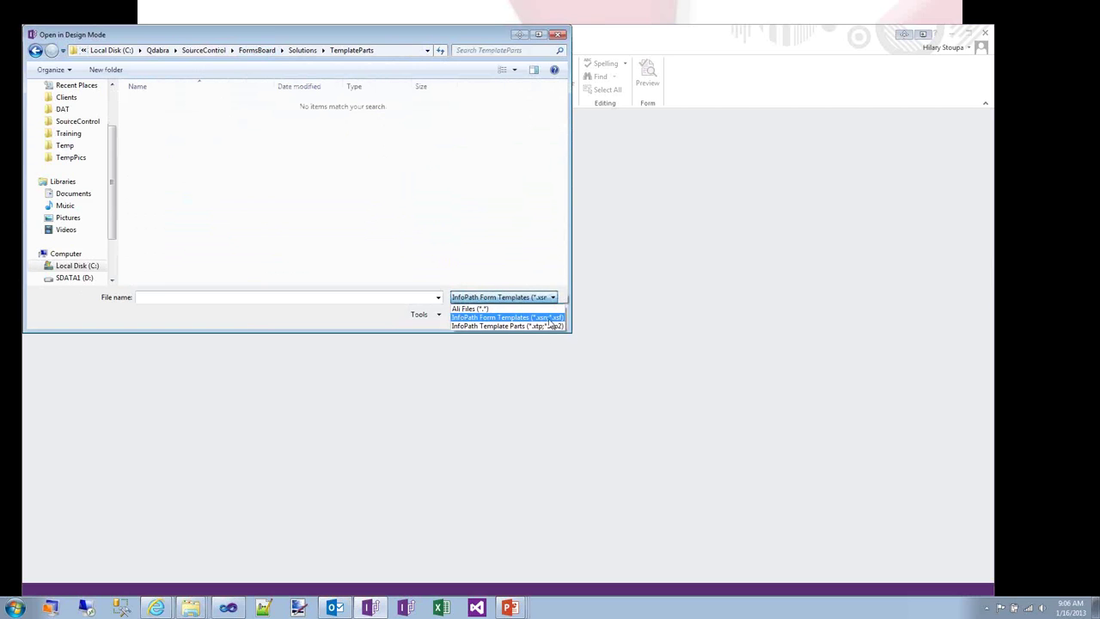
left_click(541, 327)
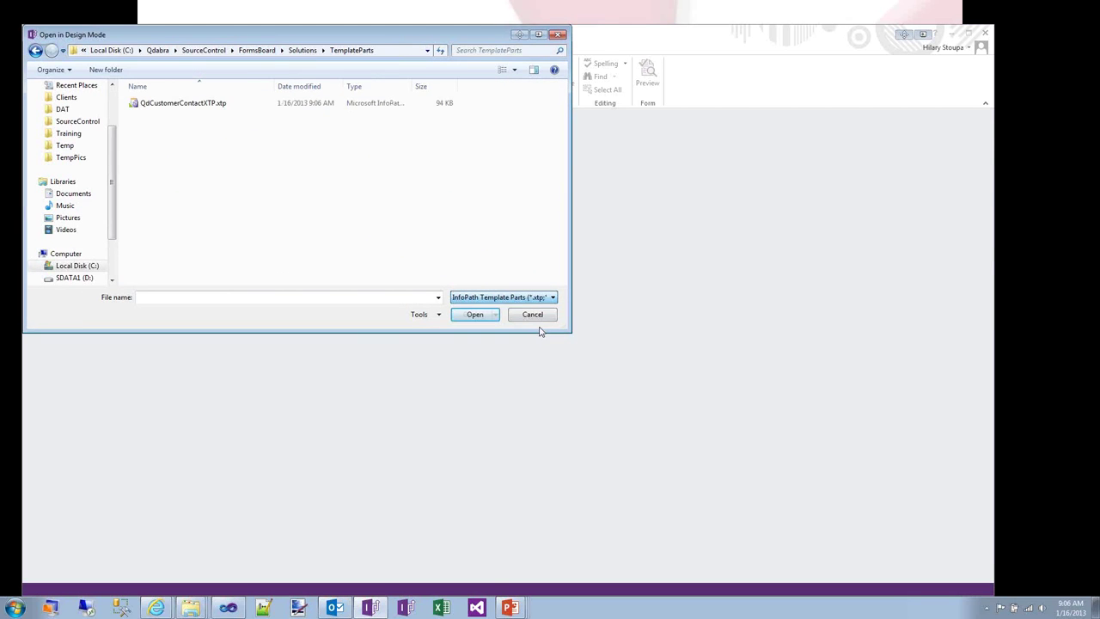
left_click(205, 104)
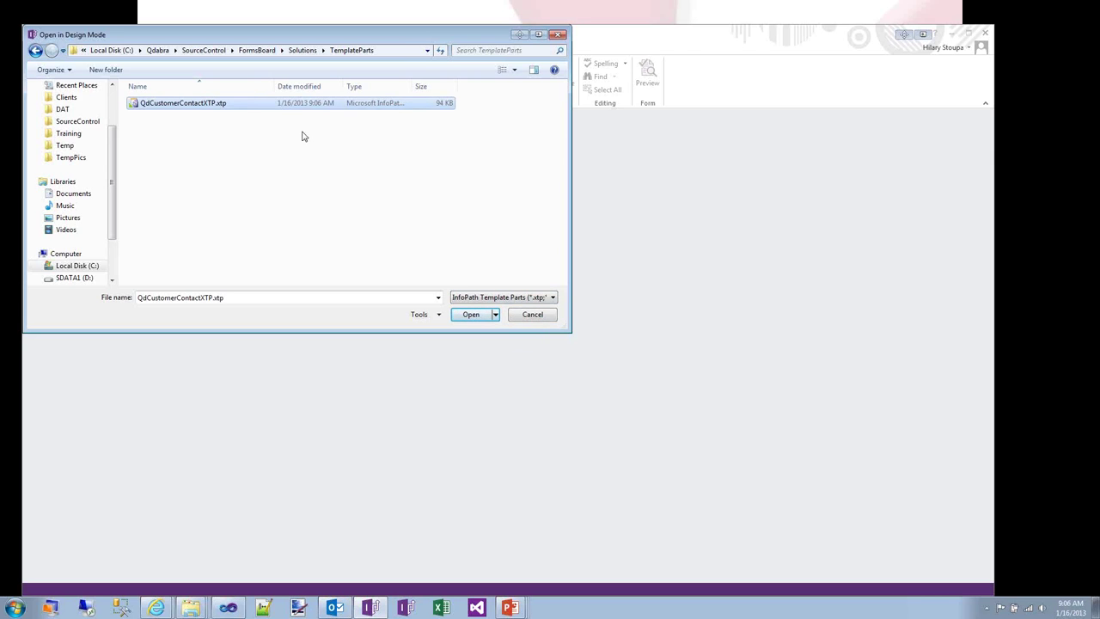
left_click(468, 314)
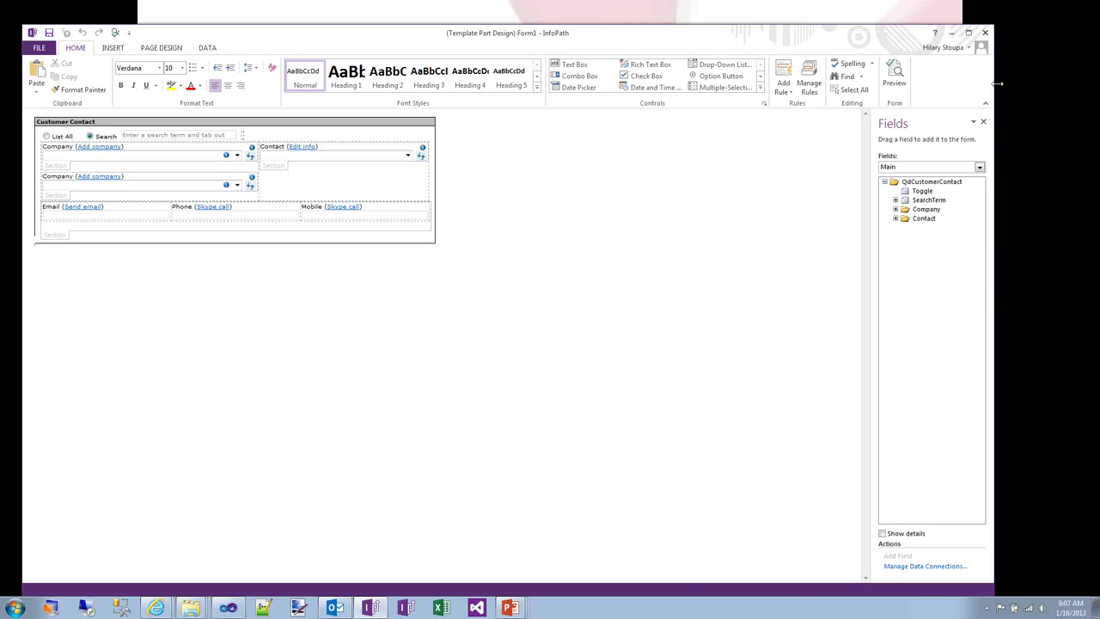
- Inspect the fields and rules behind the search term box and the Company sections
left_click_drag(996, 83, 702, 84)
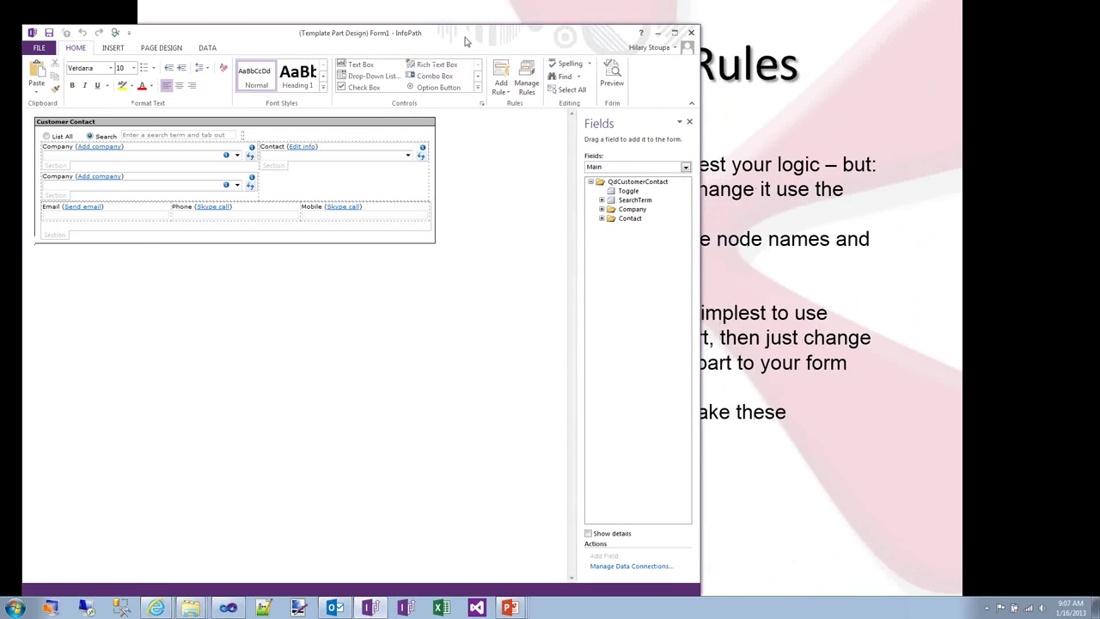
left_click_drag(464, 40, 571, 31)
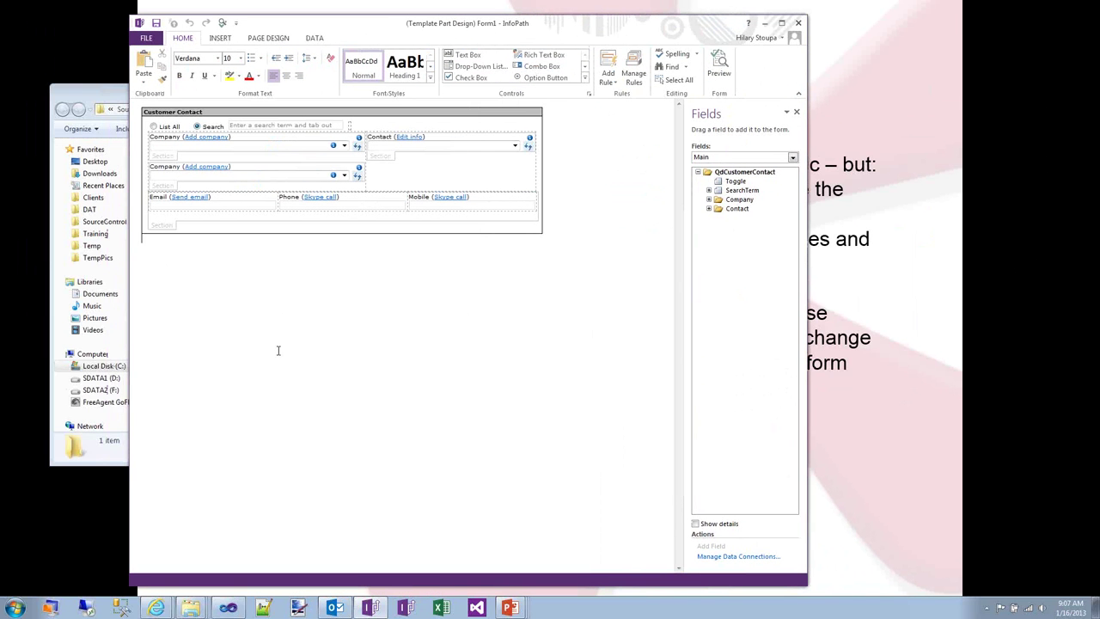
left_click(289, 127)
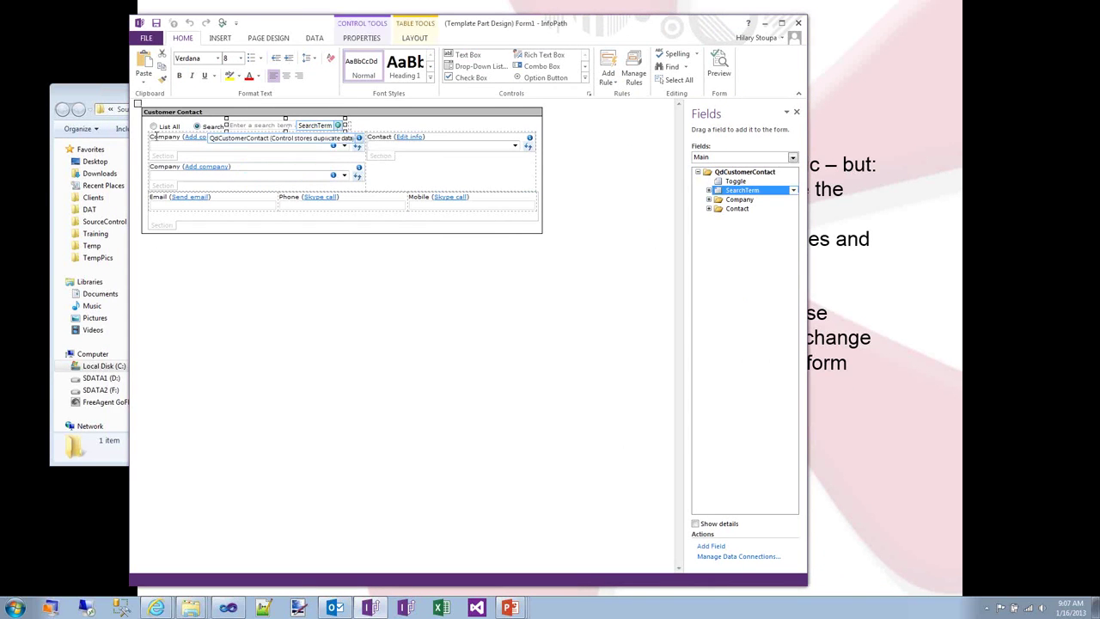
left_click(168, 152)
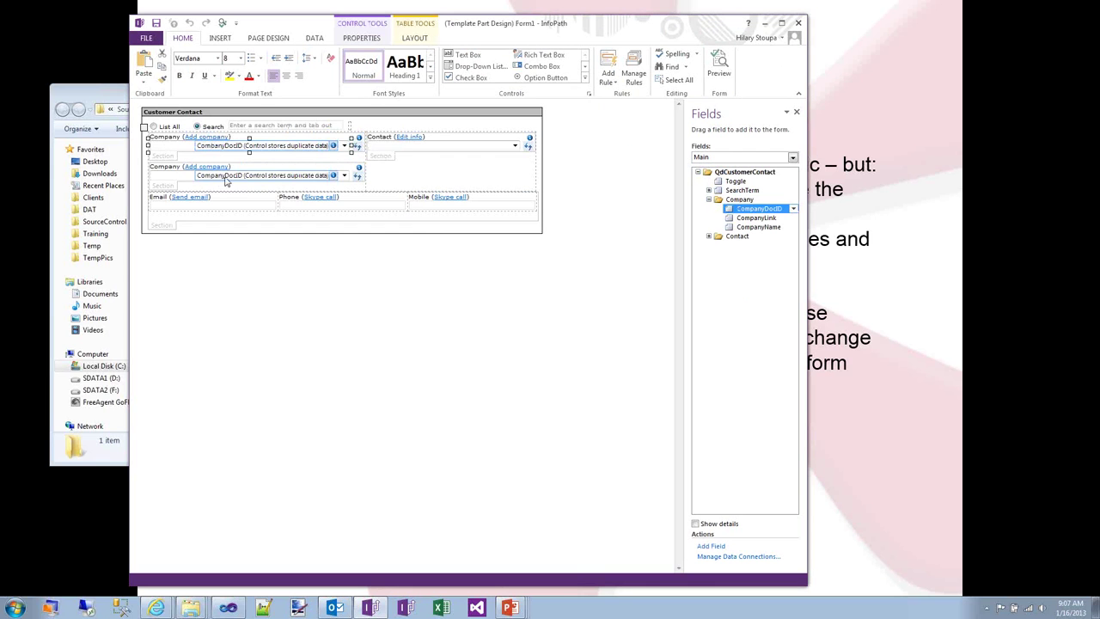
left_click(171, 189)
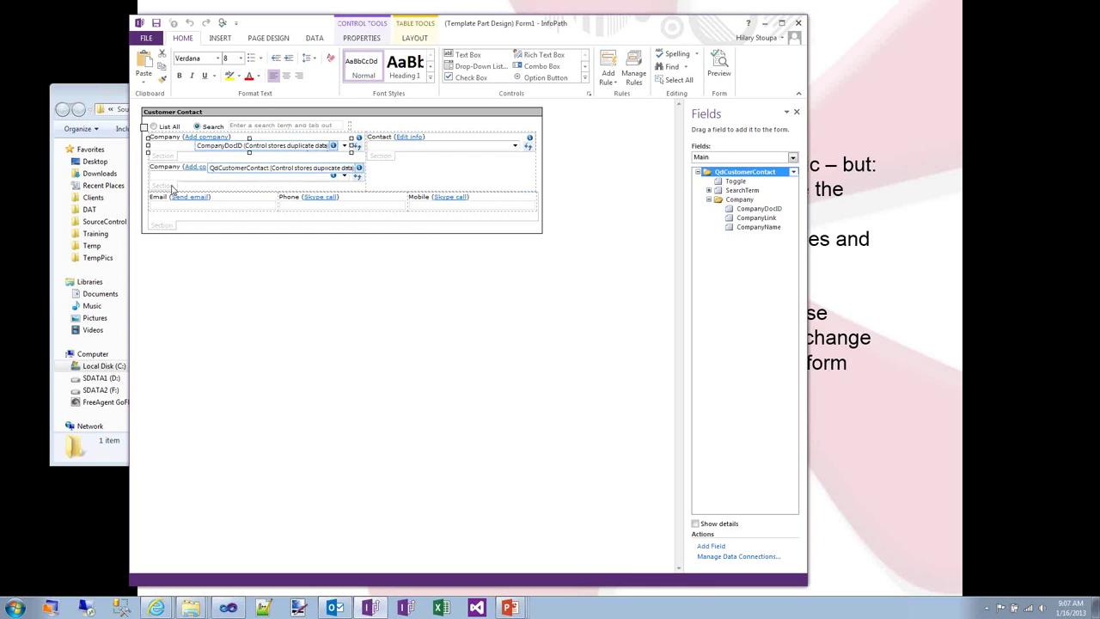
left_click(634, 69)
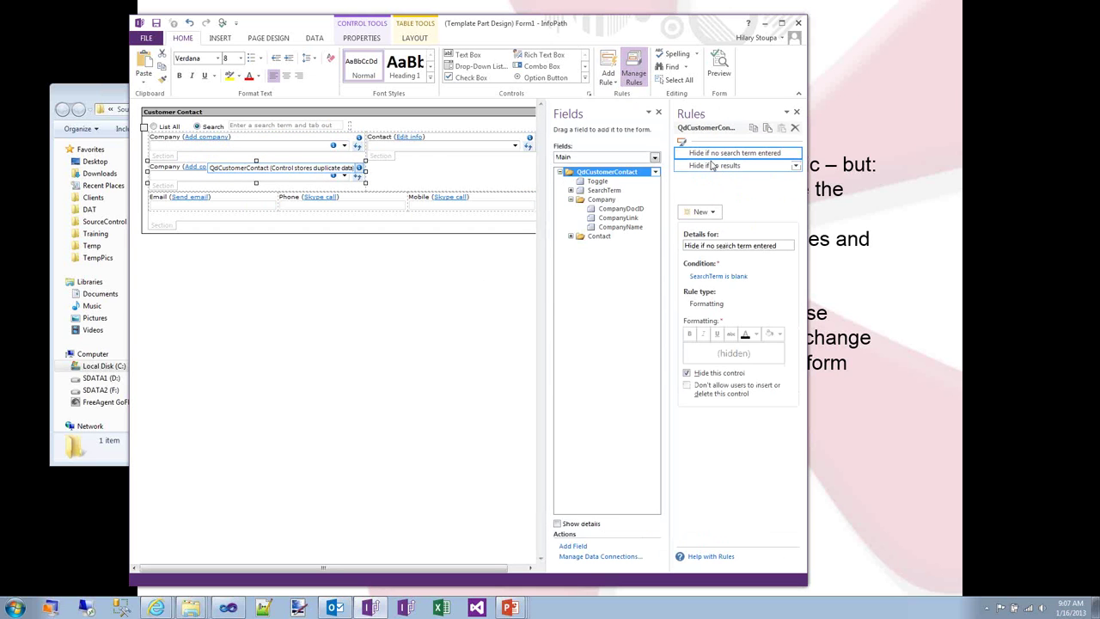
left_click(171, 154)
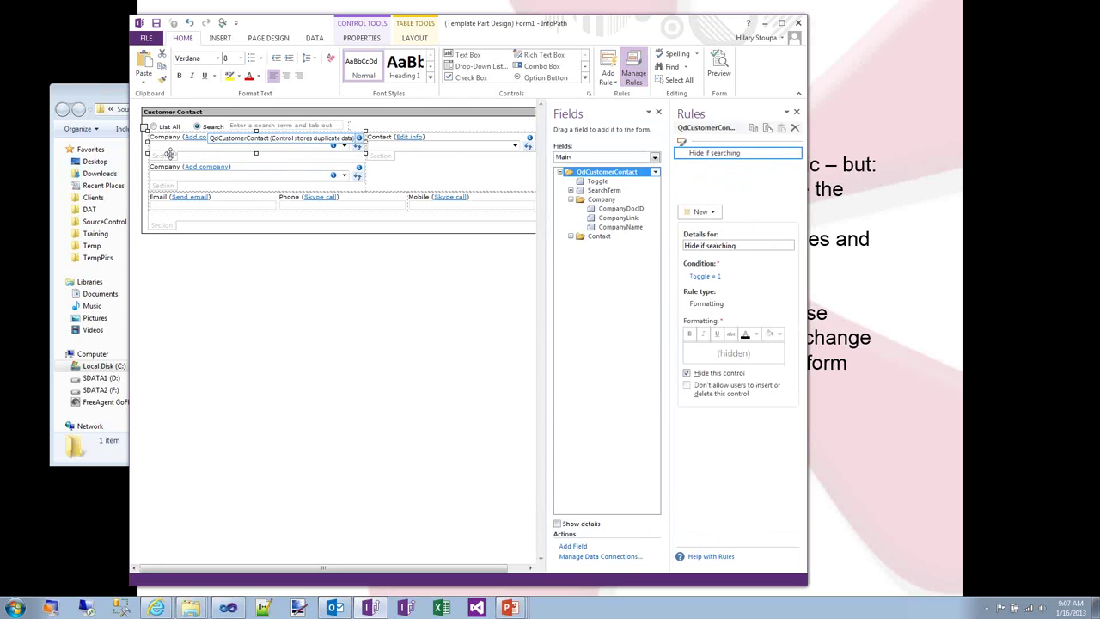
left_click(391, 161)
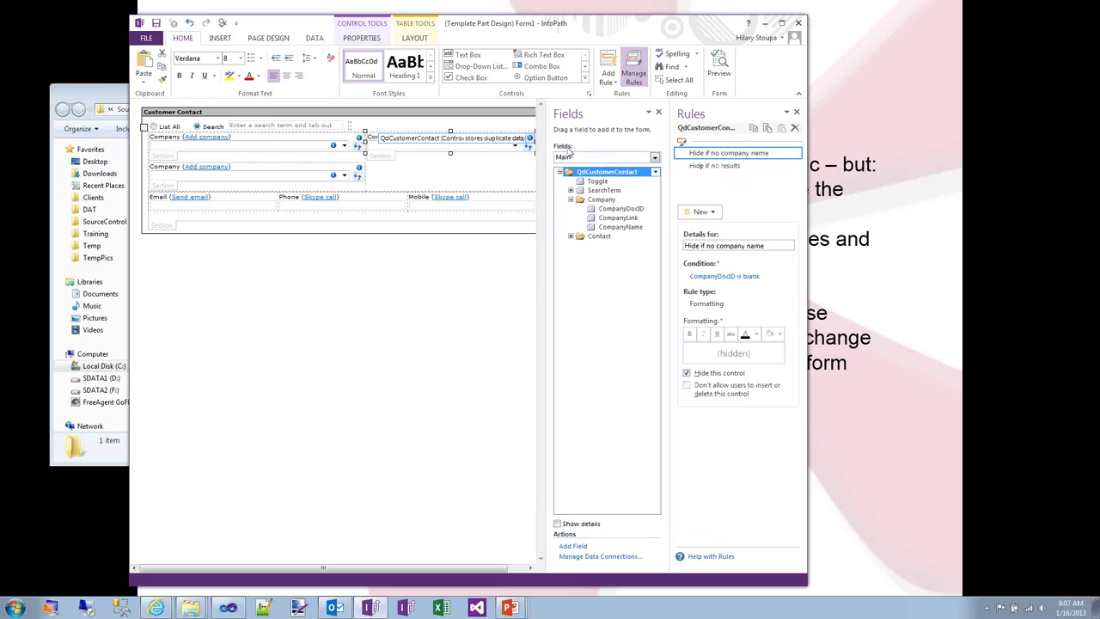
- Inspect the Email text box's rules and control properties, then clear the selection
left_click(152, 199)
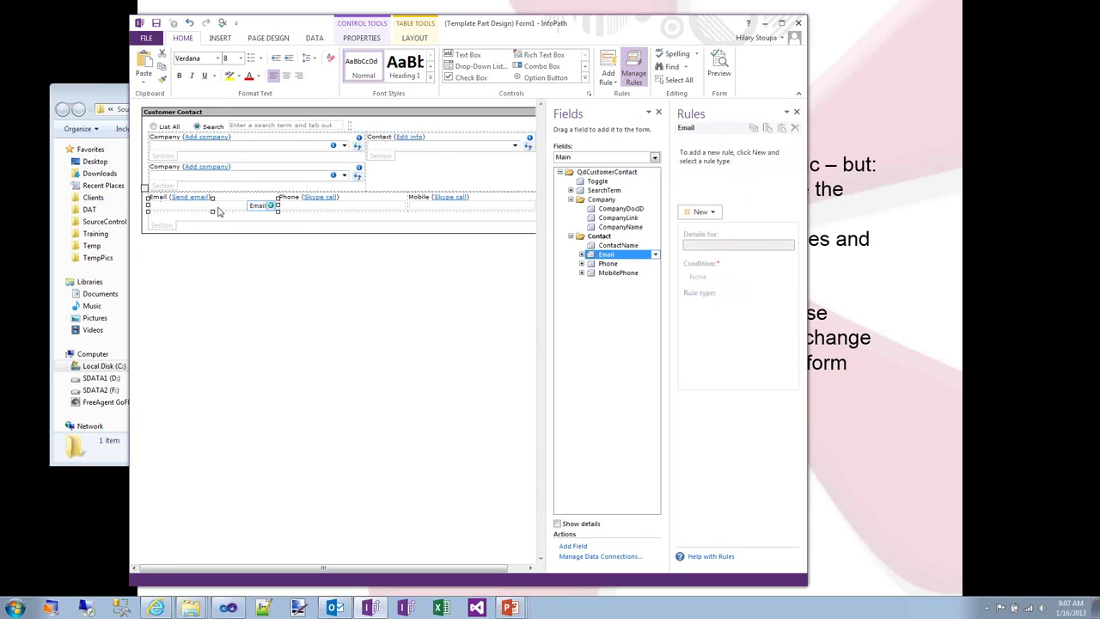
right_click(190, 197)
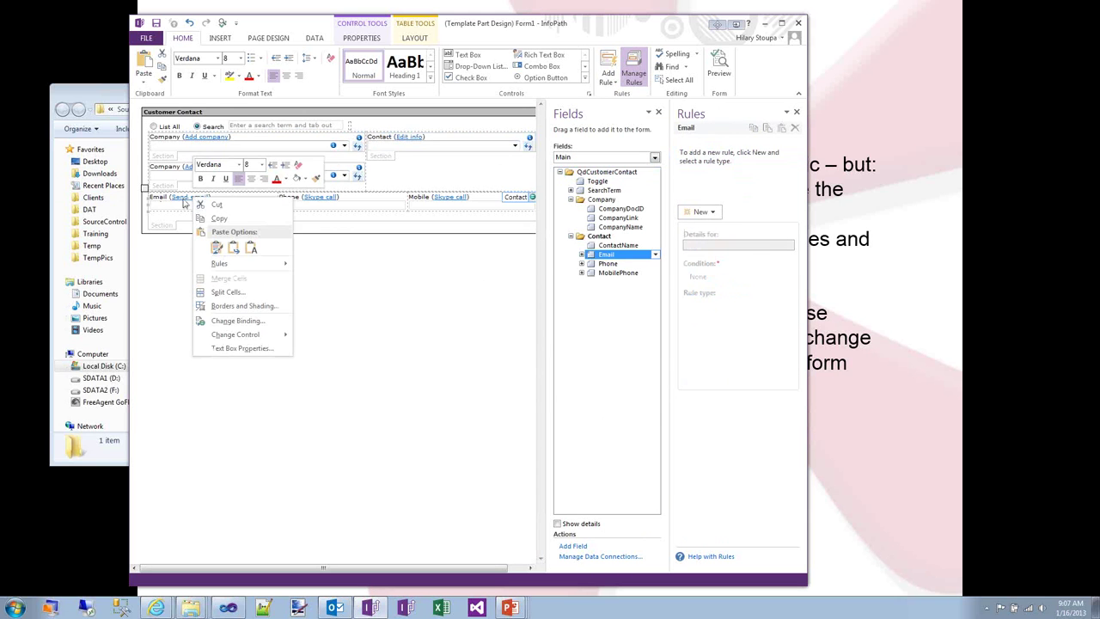
key("Escape")
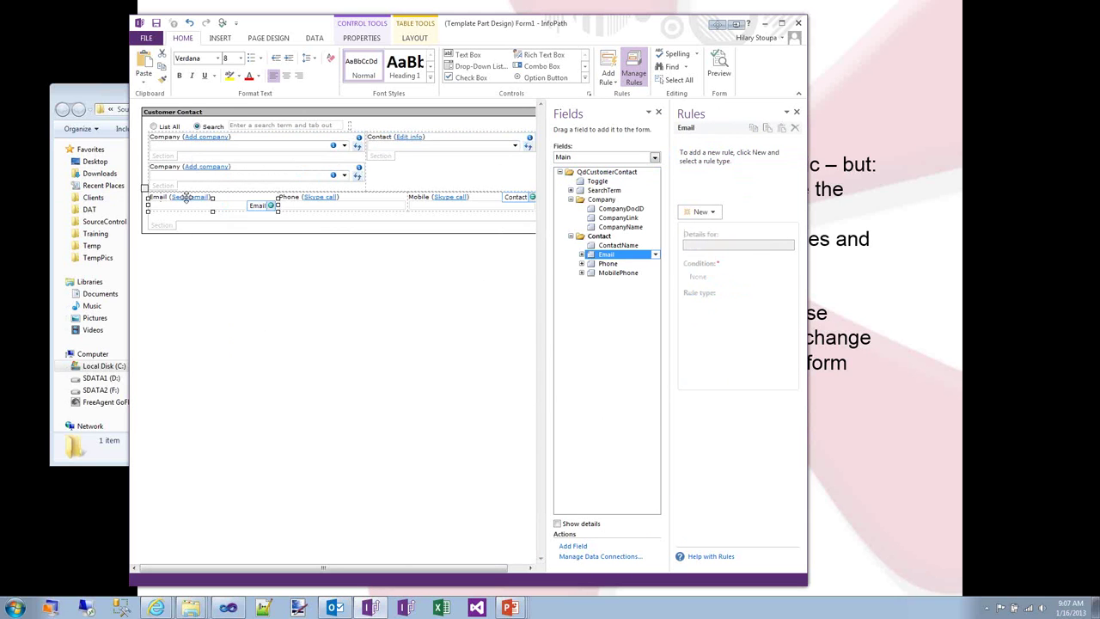
left_click(185, 196)
left_click(321, 196)
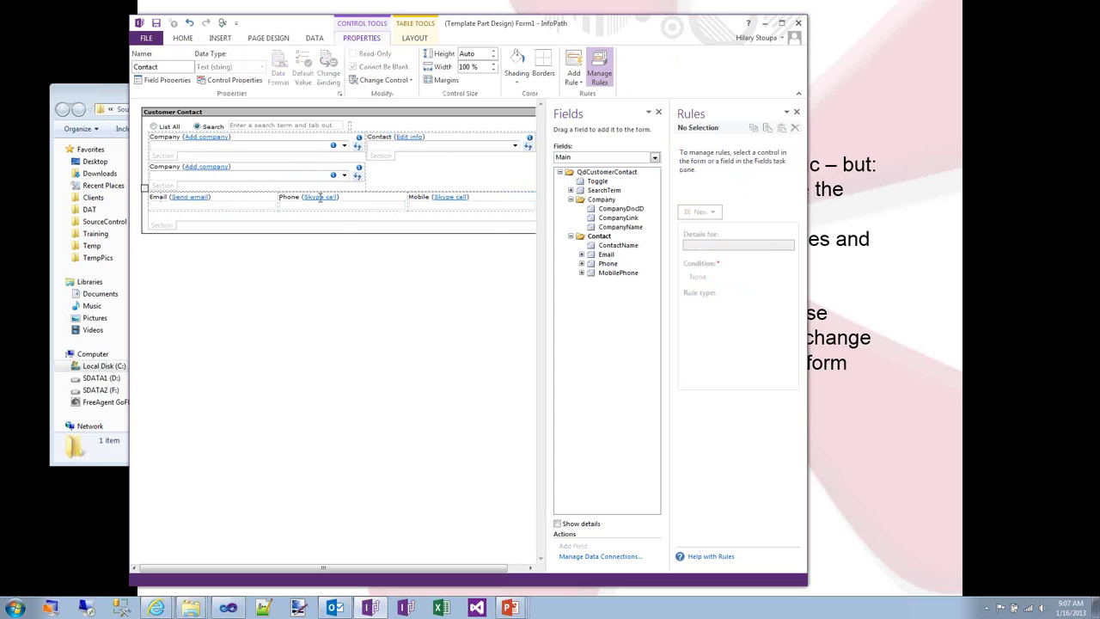
right_click(322, 196)
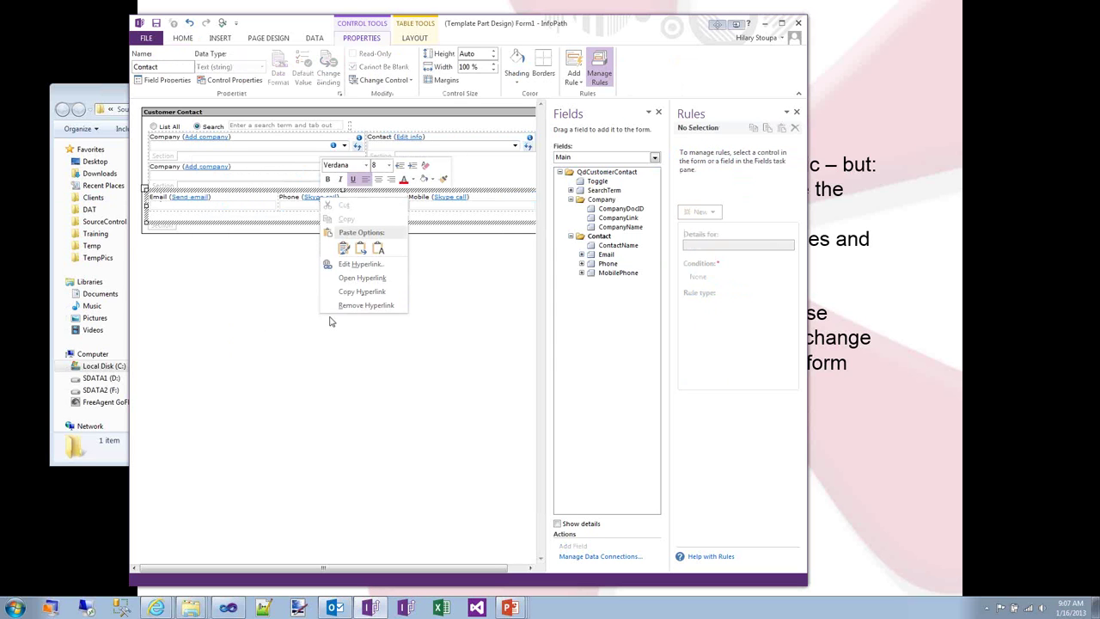
left_click(358, 263)
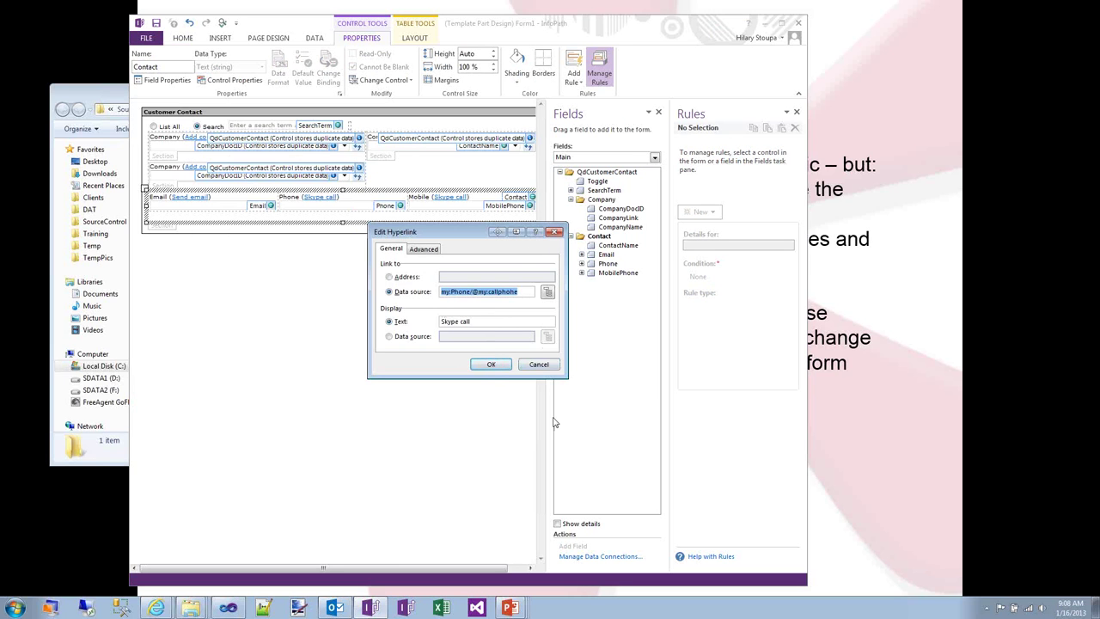
left_click(537, 365)
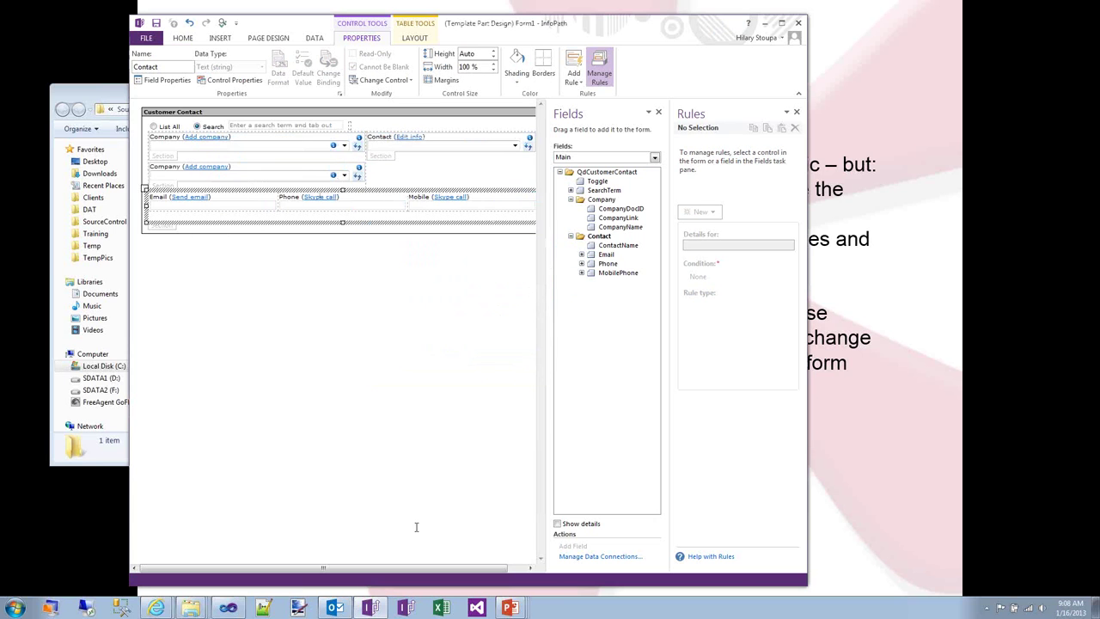
left_click(616, 557)
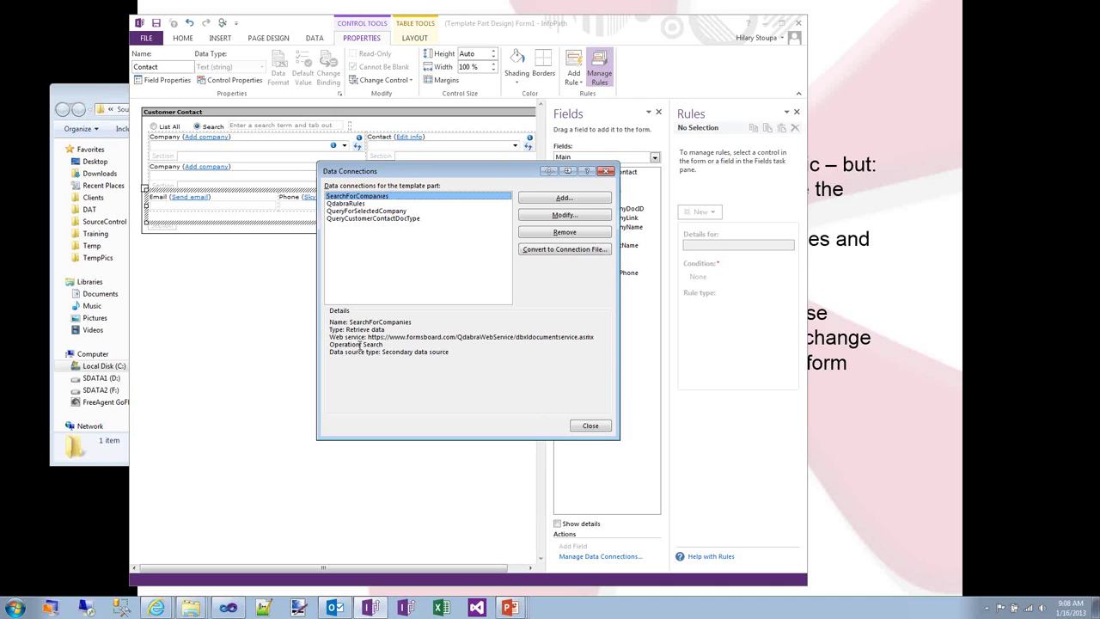
left_click(359, 211)
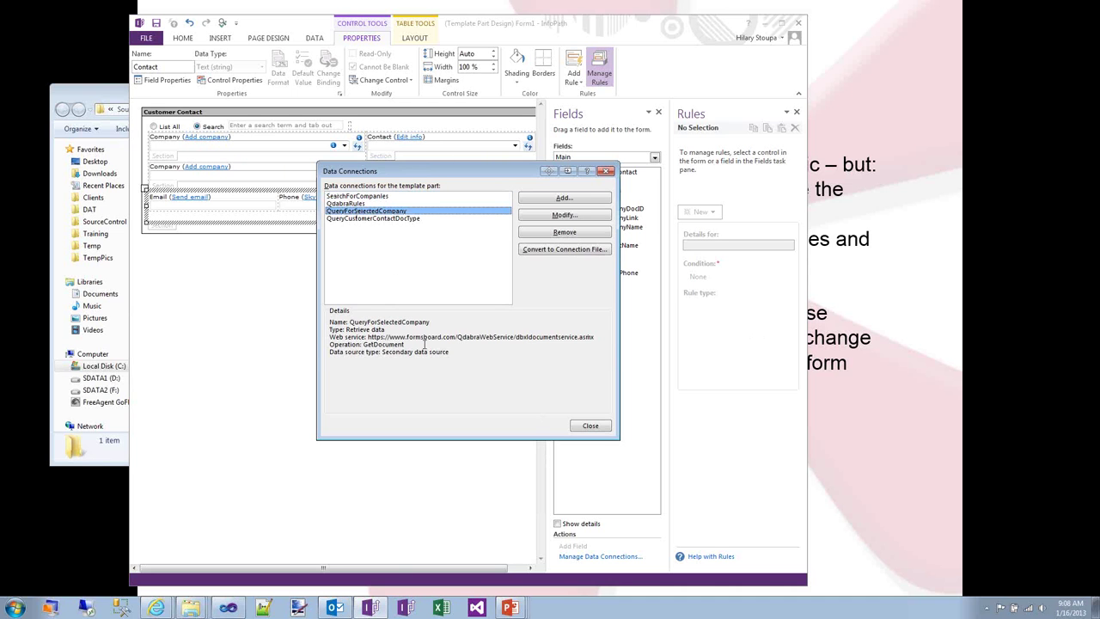
left_click(365, 219)
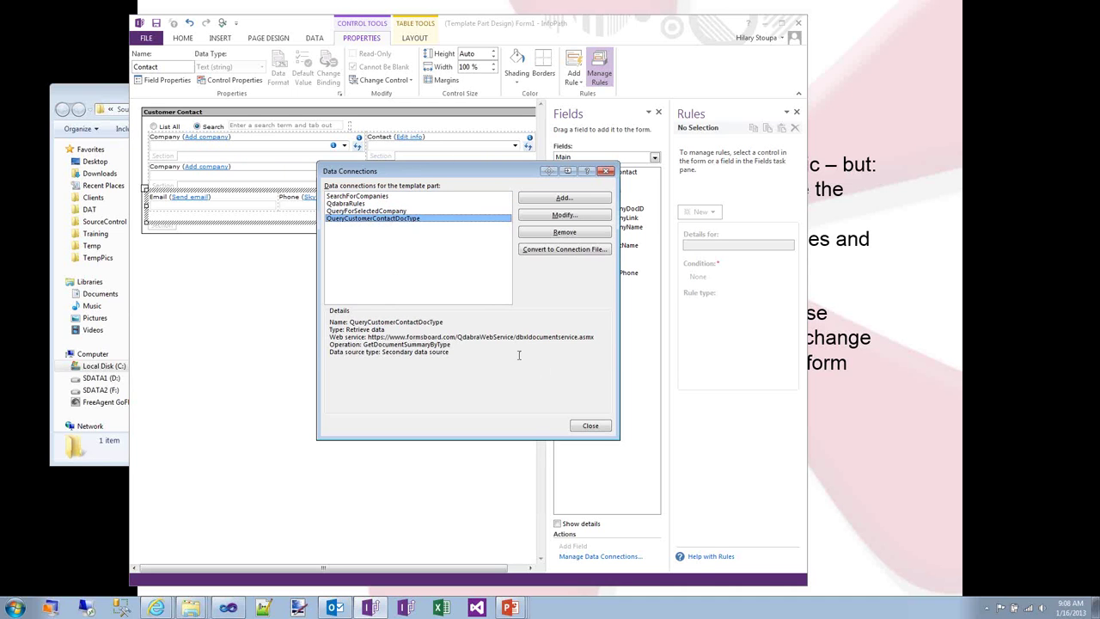
left_click(586, 425)
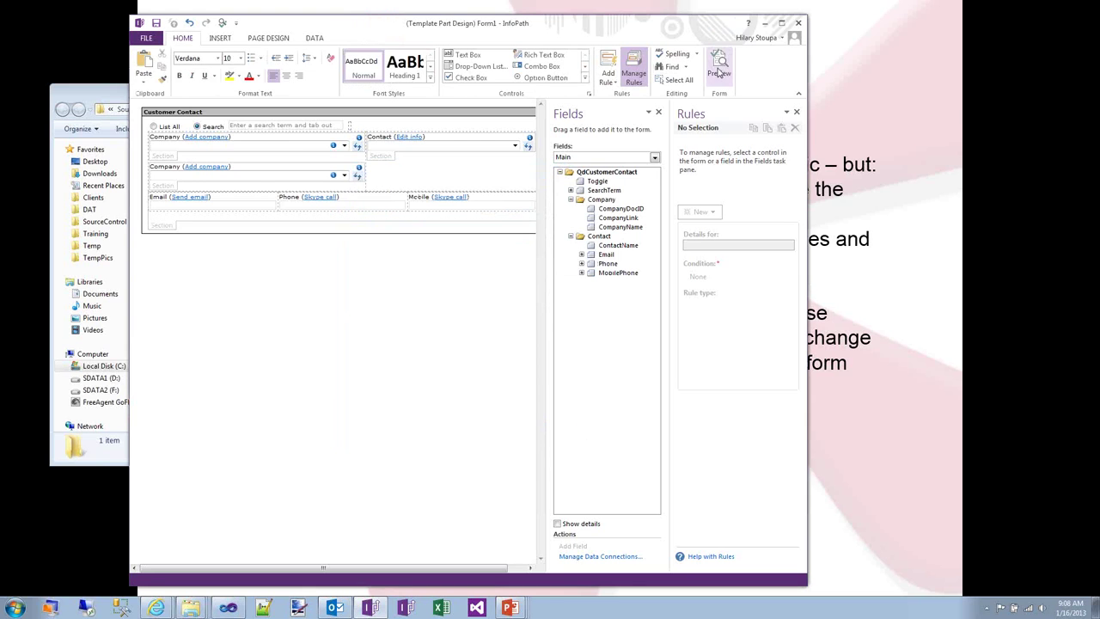
- Preview the template part and search for 'Qdabra'
left_click(718, 73)
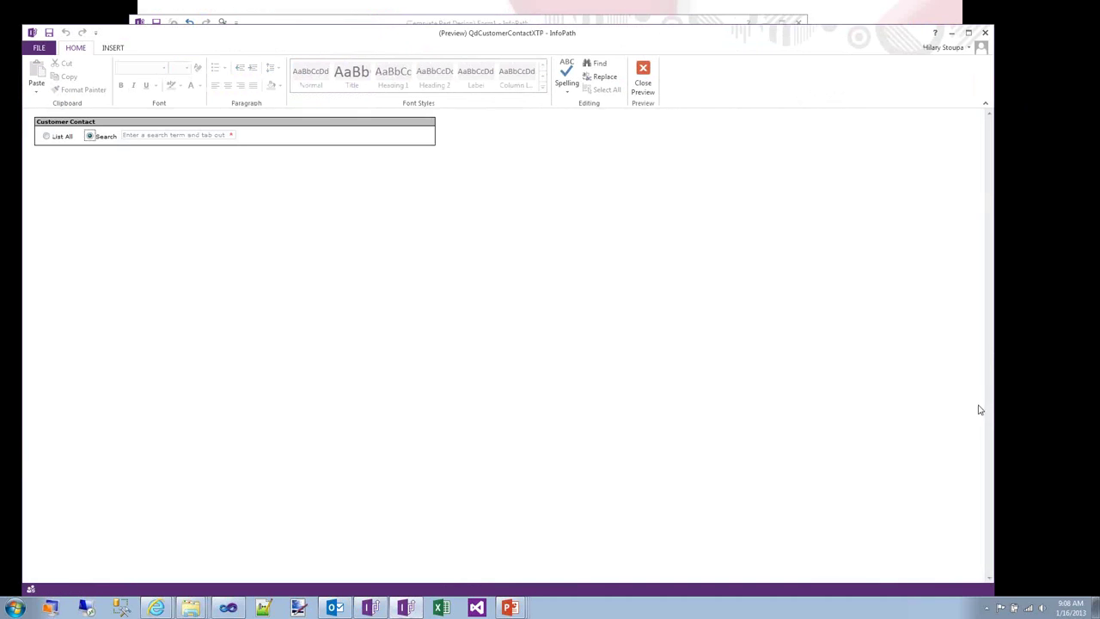
left_click_drag(996, 384, 633, 409)
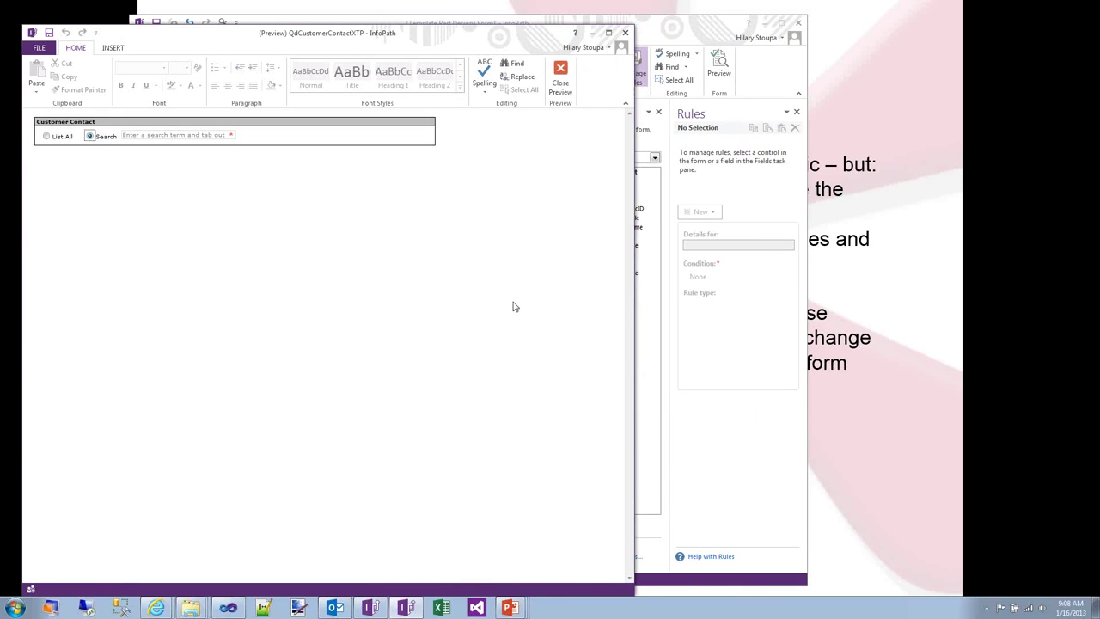
left_click(147, 135)
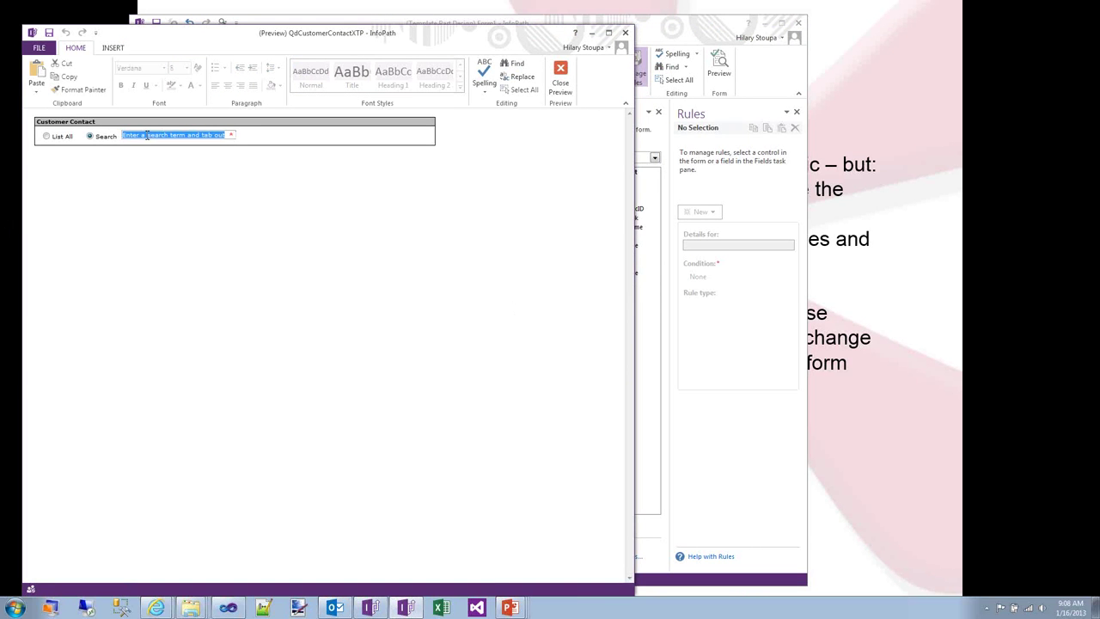
type("Qdabra")
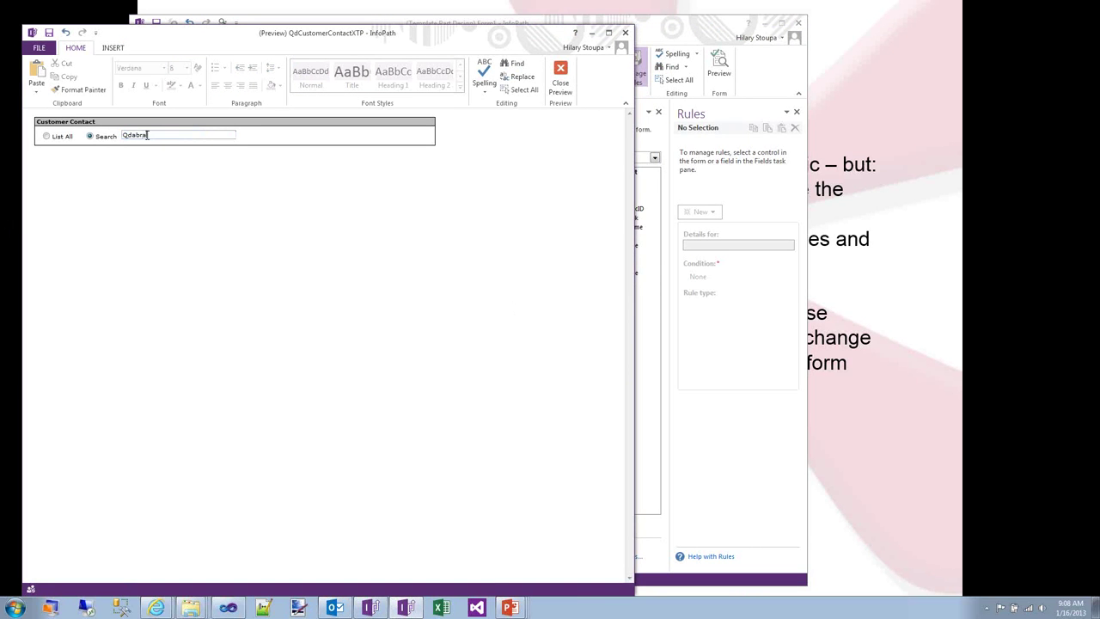
key("Tab")
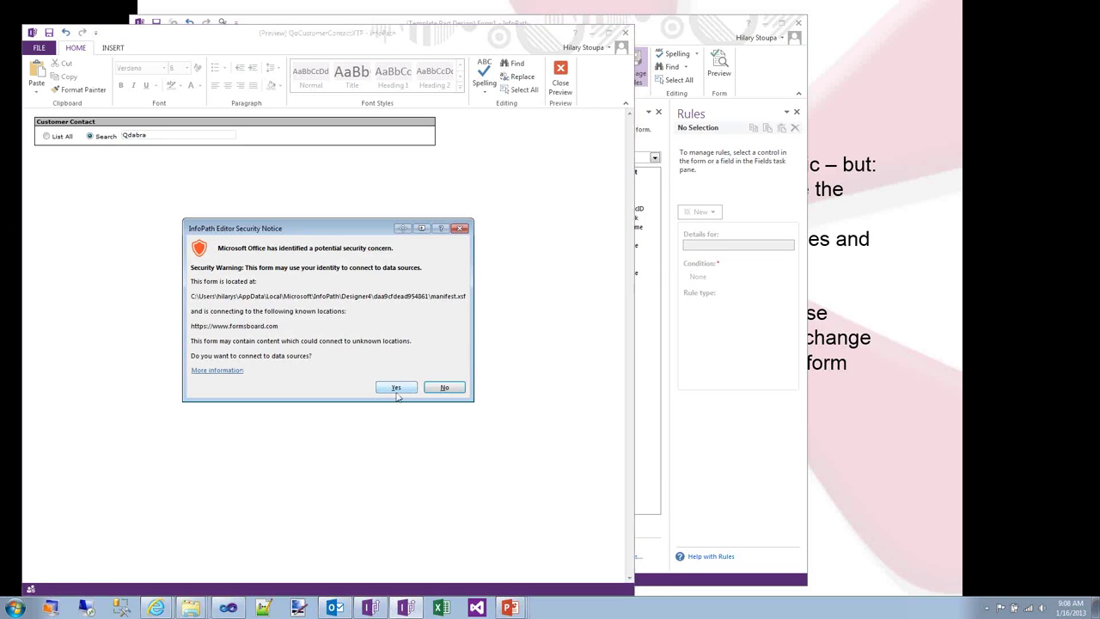
- Allow the data connection, dismiss the credentials prompt, and check the empty Company dropdown
left_click(396, 387)
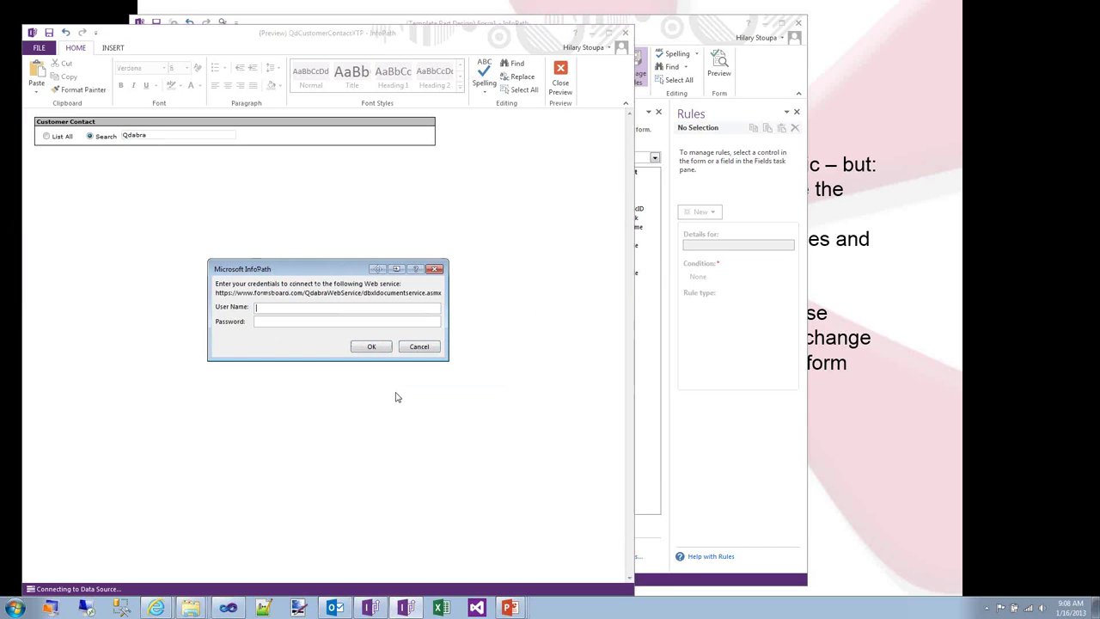
left_click_drag(320, 270, 730, 375)
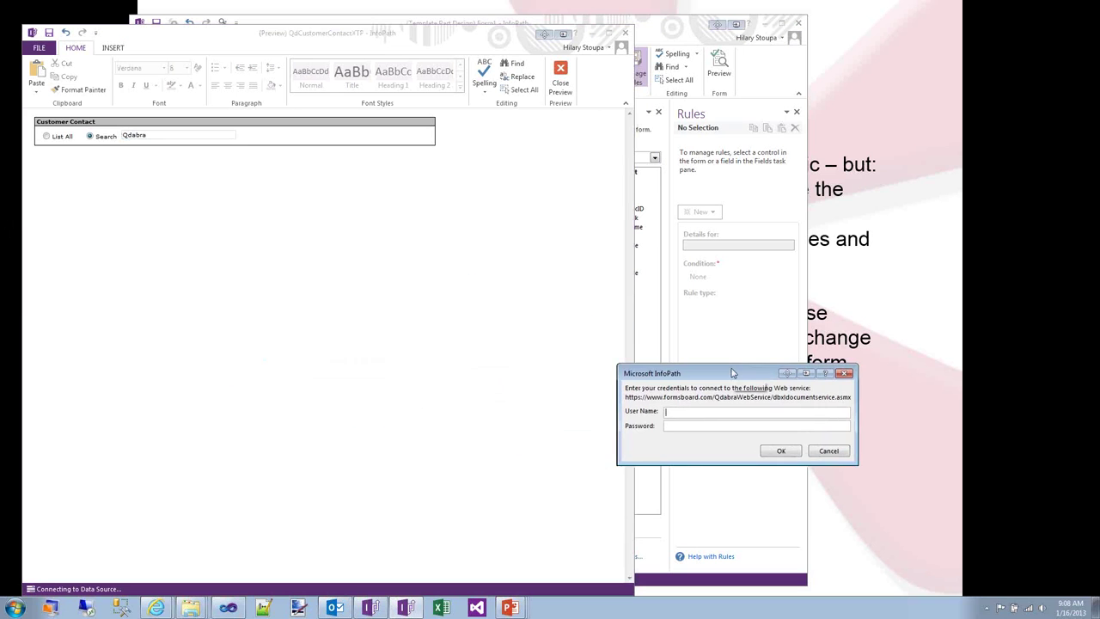
key("Escape")
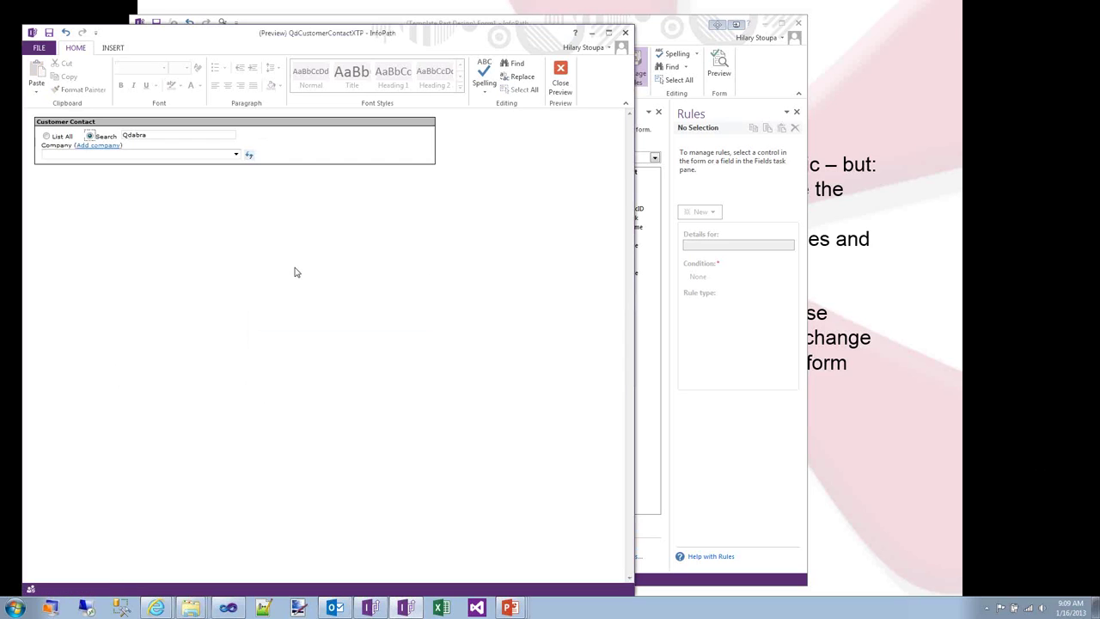
left_click(237, 154)
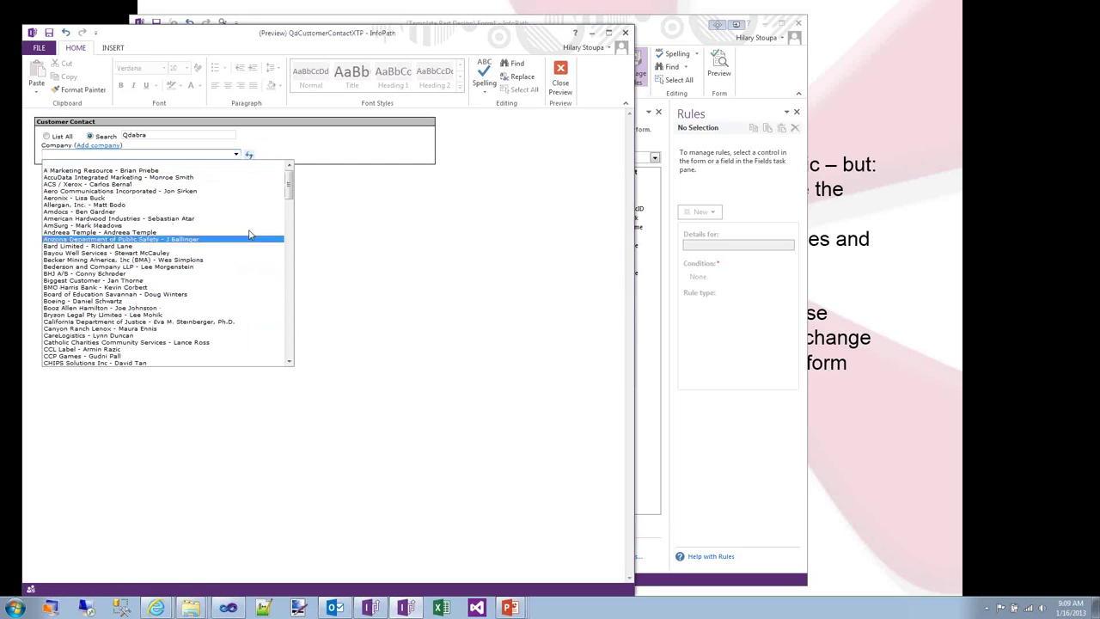
left_click_drag(290, 196, 281, 21)
left_click(508, 315)
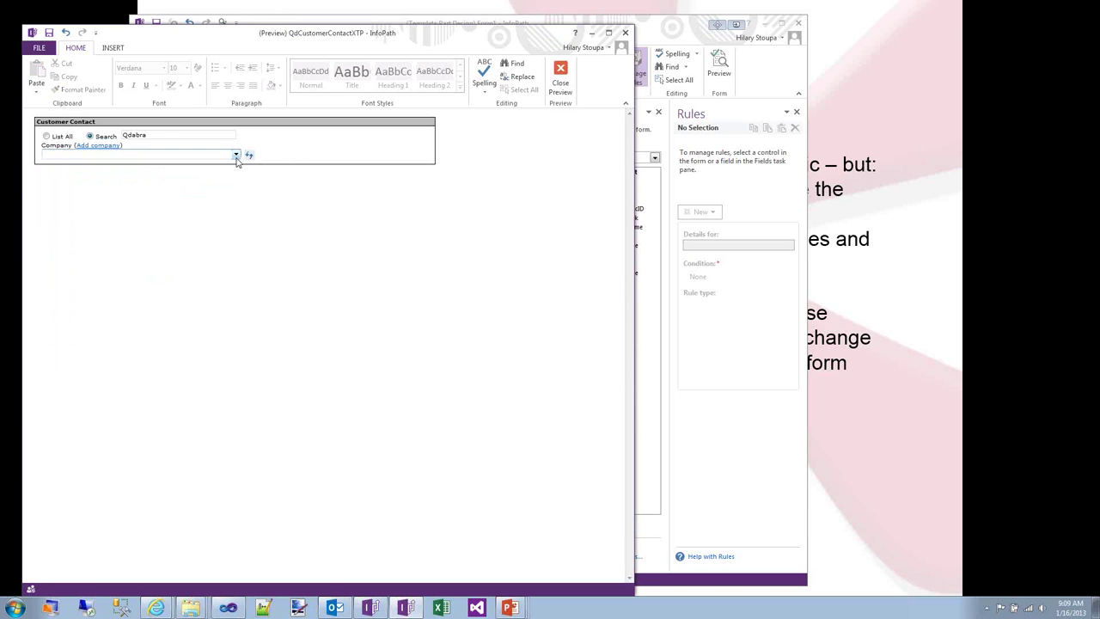
- Close the preview, widen the design area, and close InfoPath to get the Form1 save prompt
left_click(561, 76)
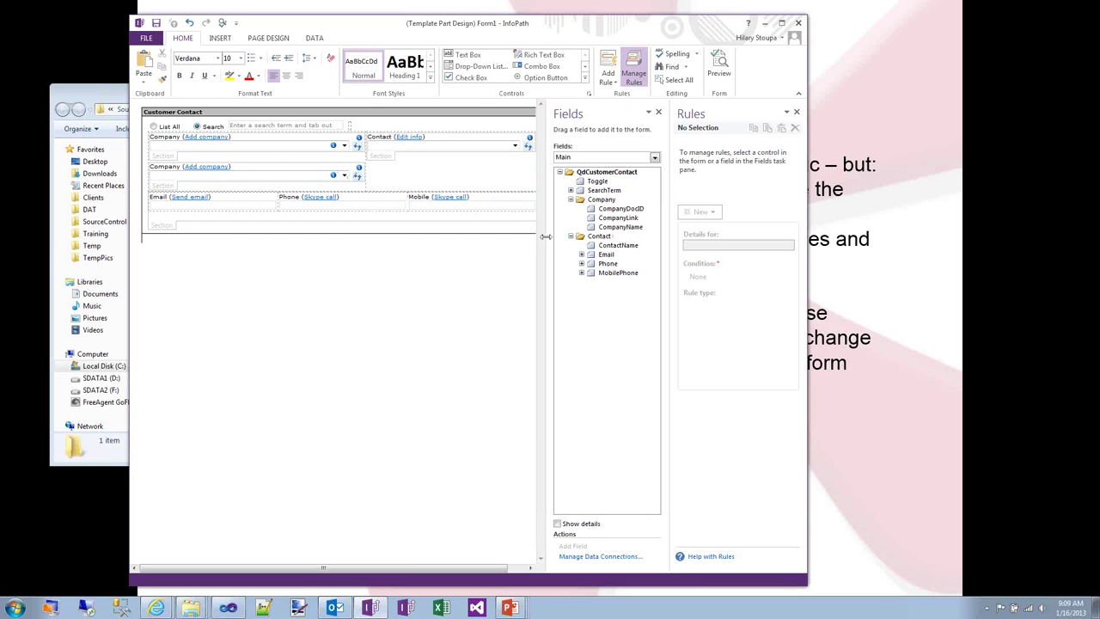
left_click_drag(544, 237, 596, 239)
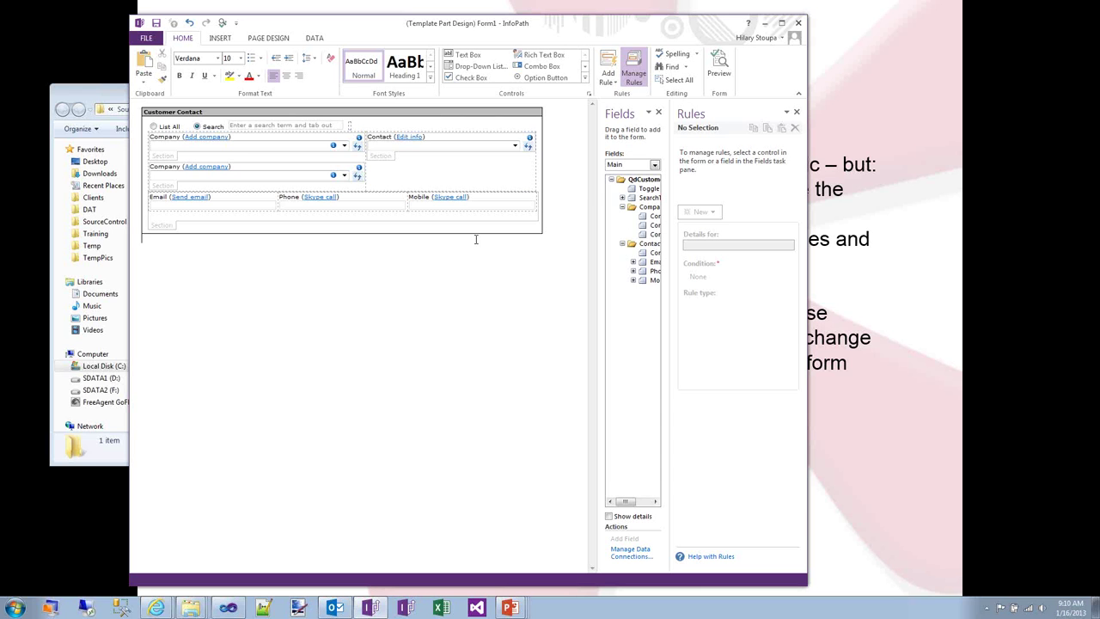
left_click(798, 23)
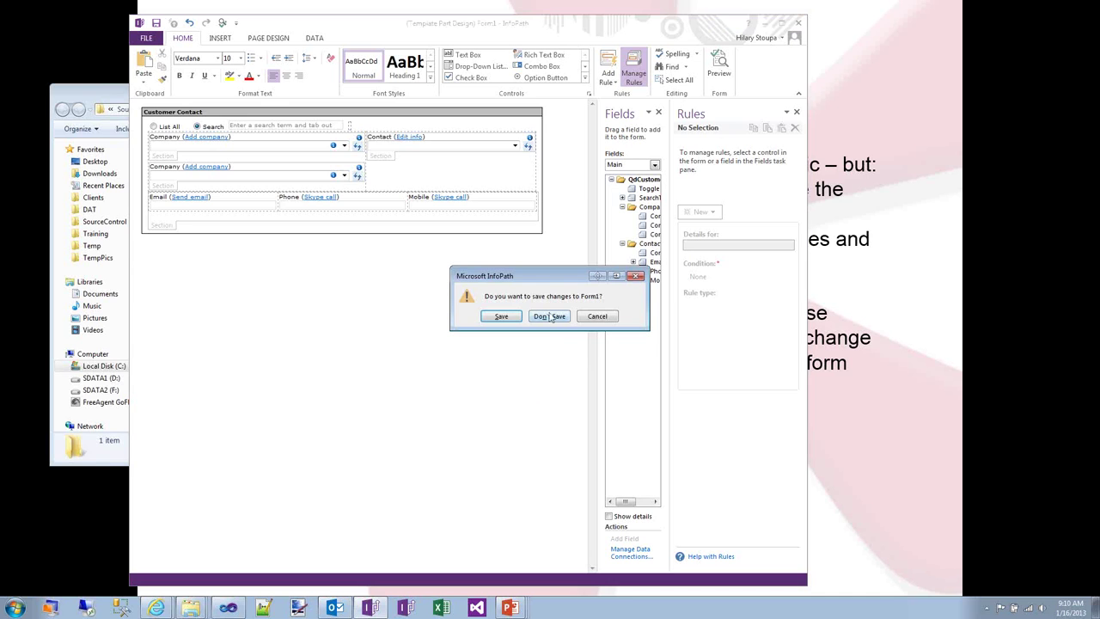
- Discard Form1's changes and start a new Blank (InfoPath Filler) template part in design
left_click(549, 316)
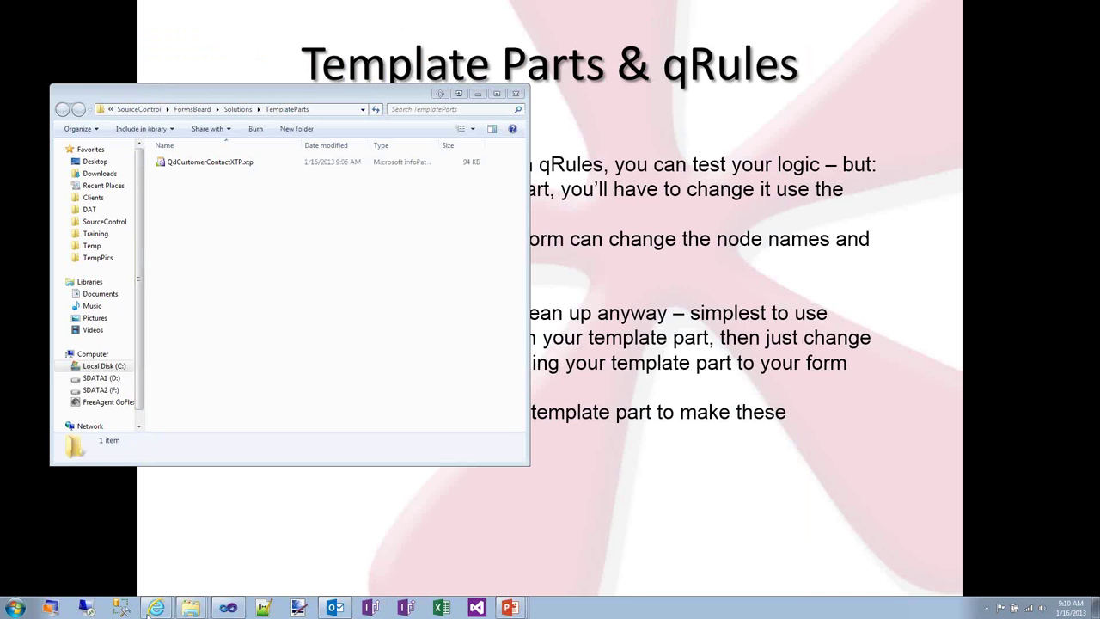
right_click(372, 608)
left_click(352, 571)
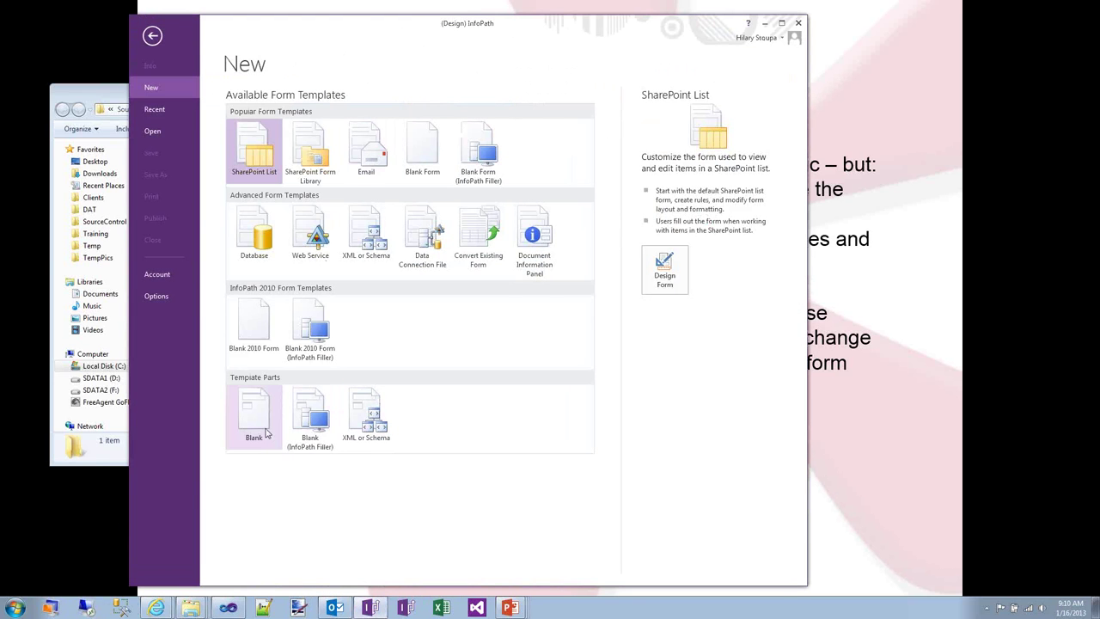
left_click(269, 429)
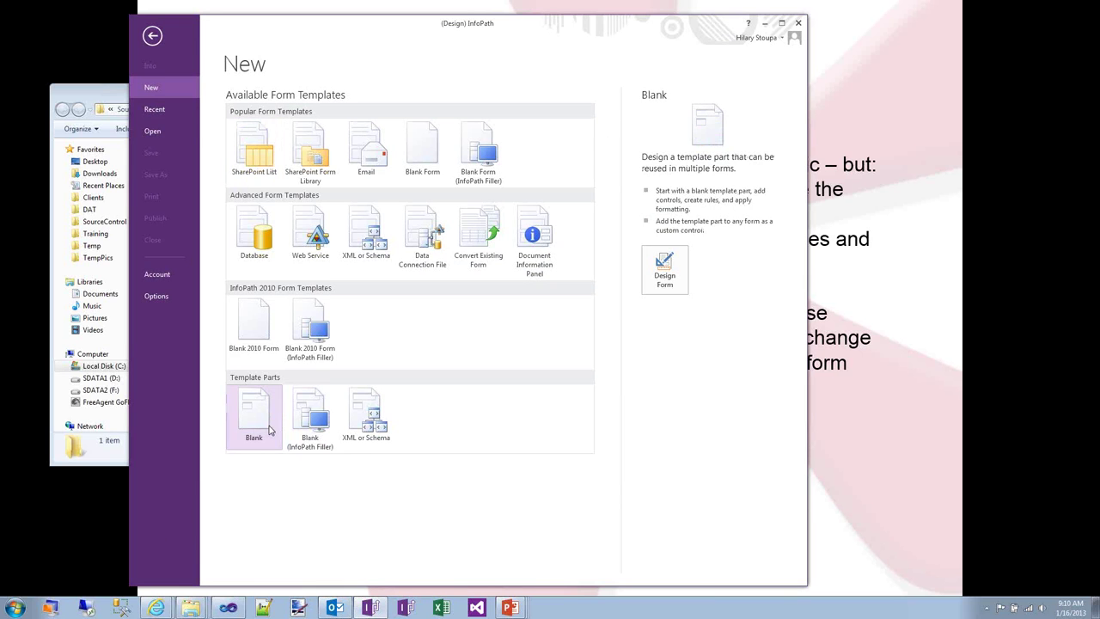
left_click(298, 430)
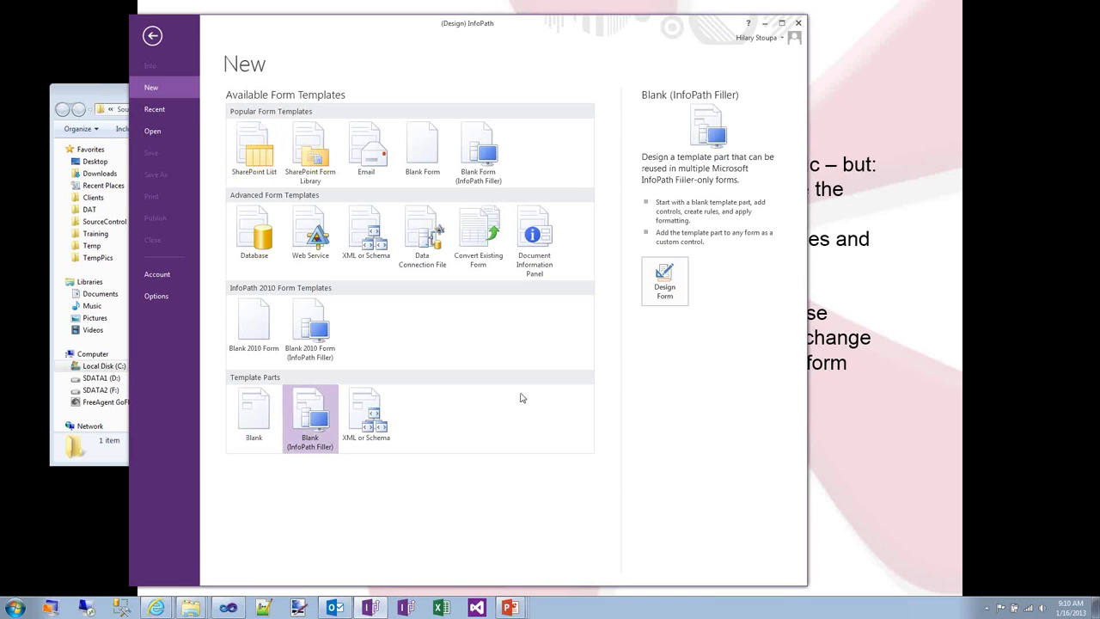
left_click(651, 290)
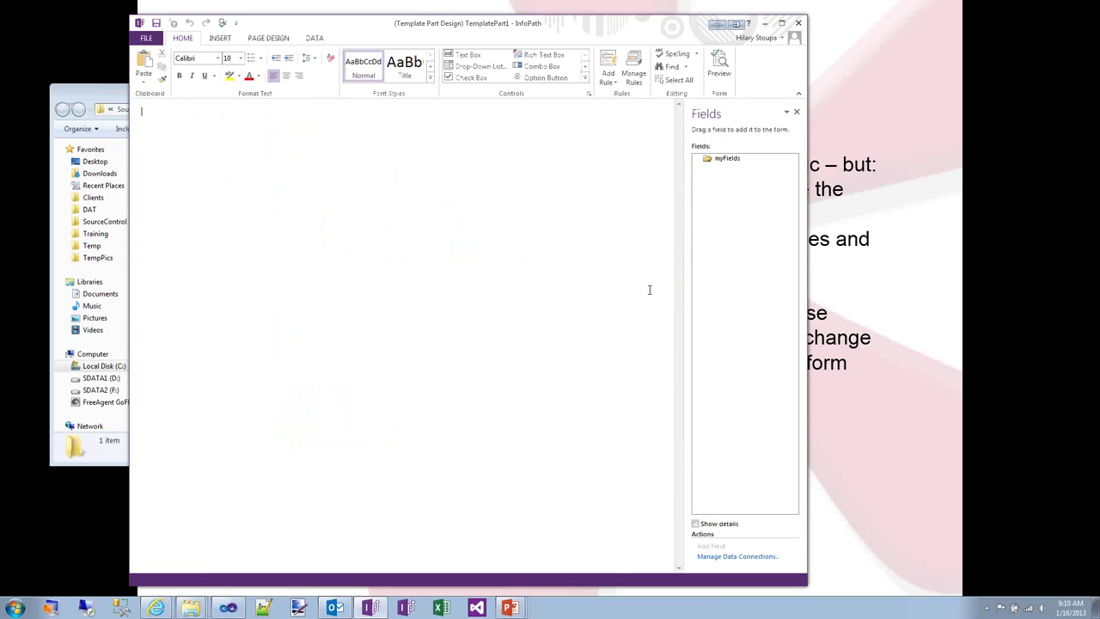
- Insert a text box and a check box into the template part
left_click(468, 55)
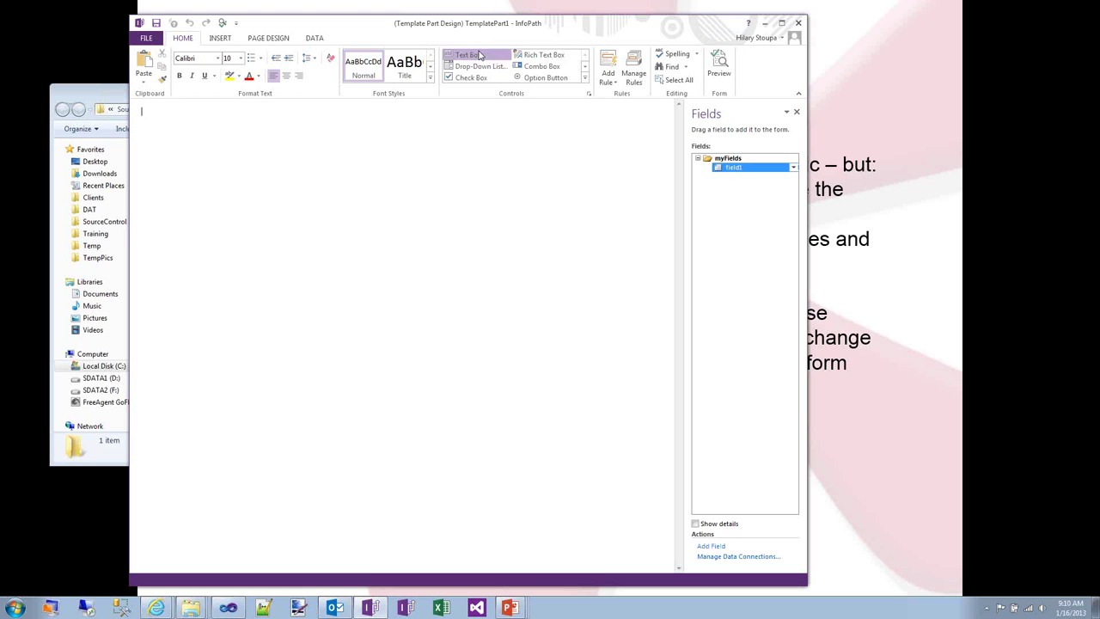
left_click(269, 112)
left_click(465, 77)
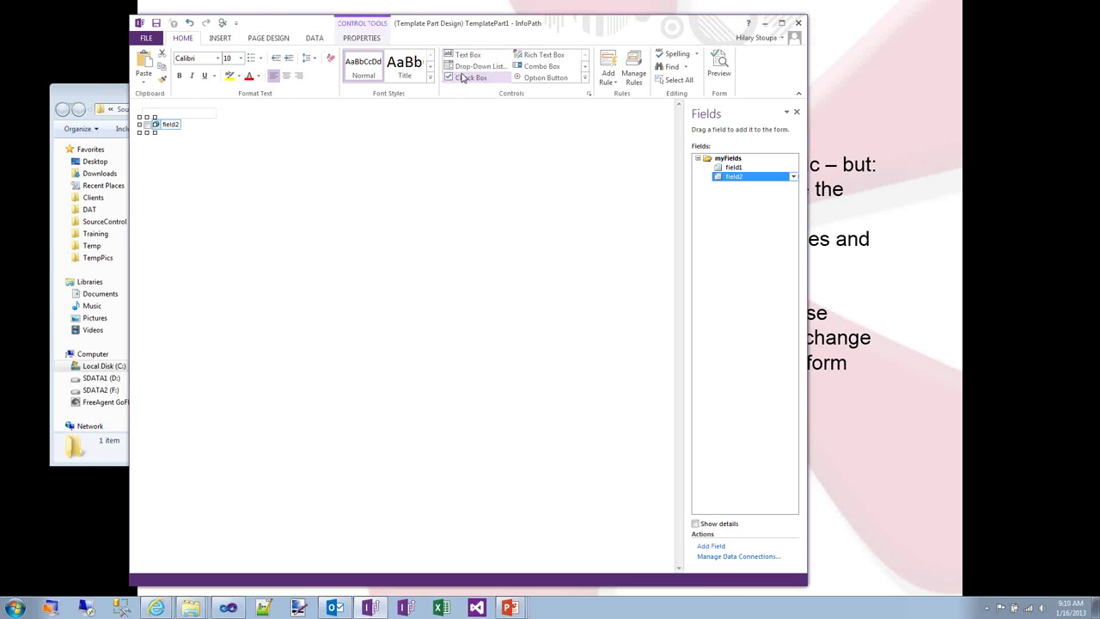
left_click(225, 131)
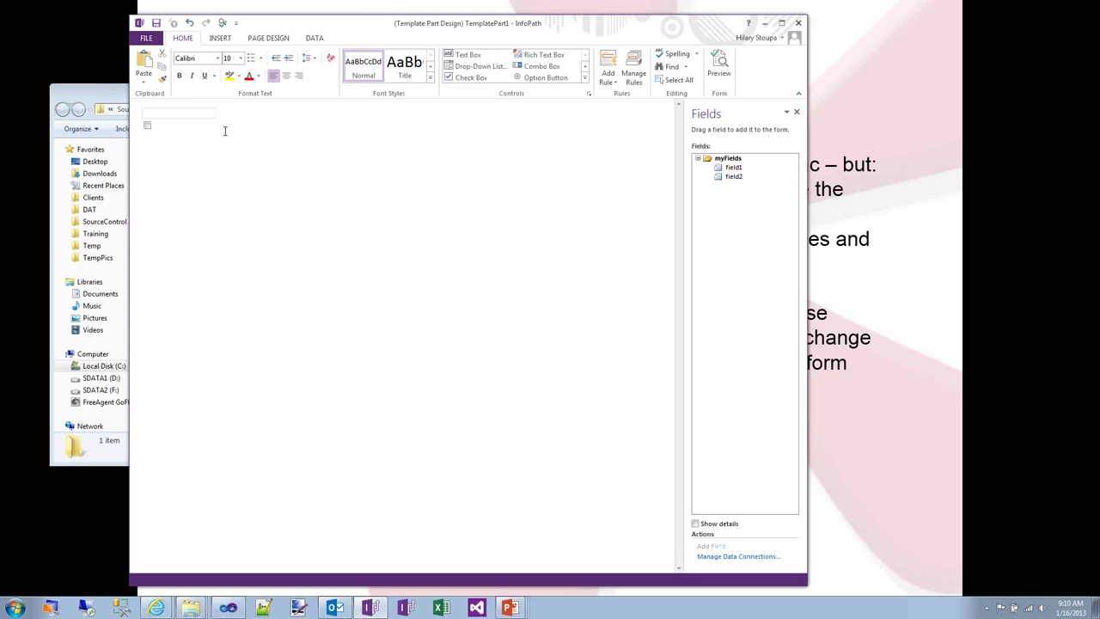
- Save it to Temp as TemplatePart1.xtp2, an InfoPath 2010 Filler Template Part
left_click(146, 37)
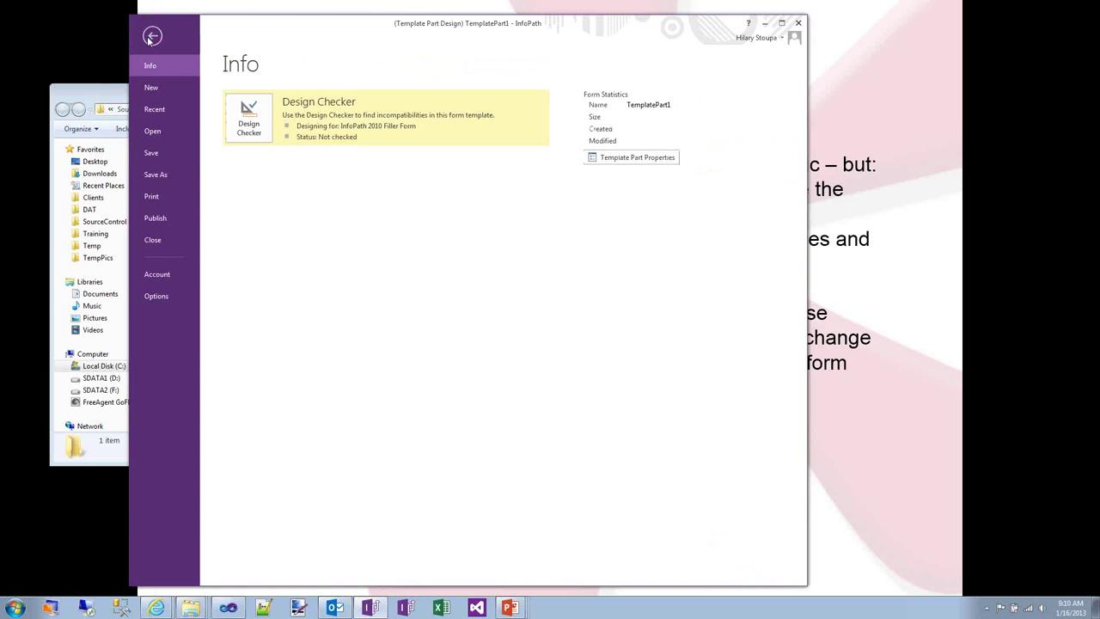
left_click(155, 174)
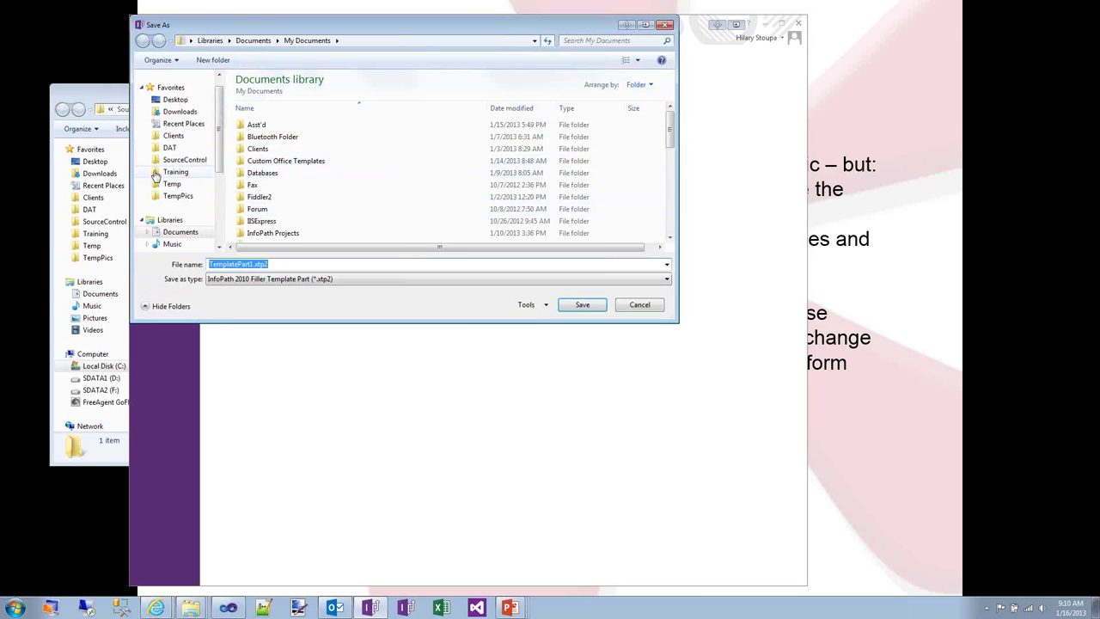
left_click(172, 184)
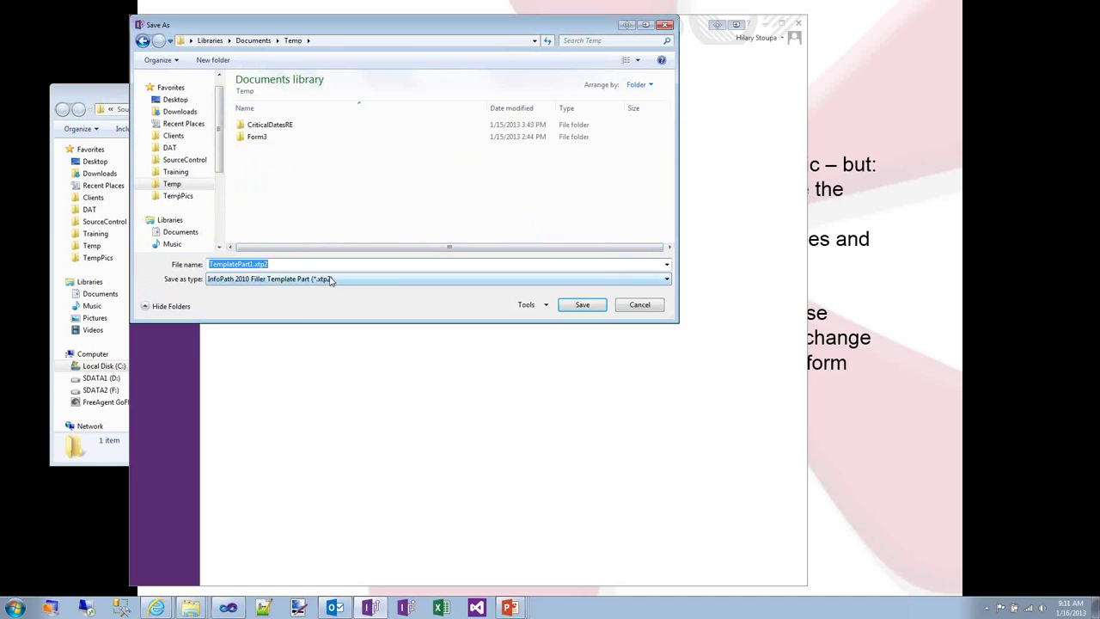
left_click(330, 279)
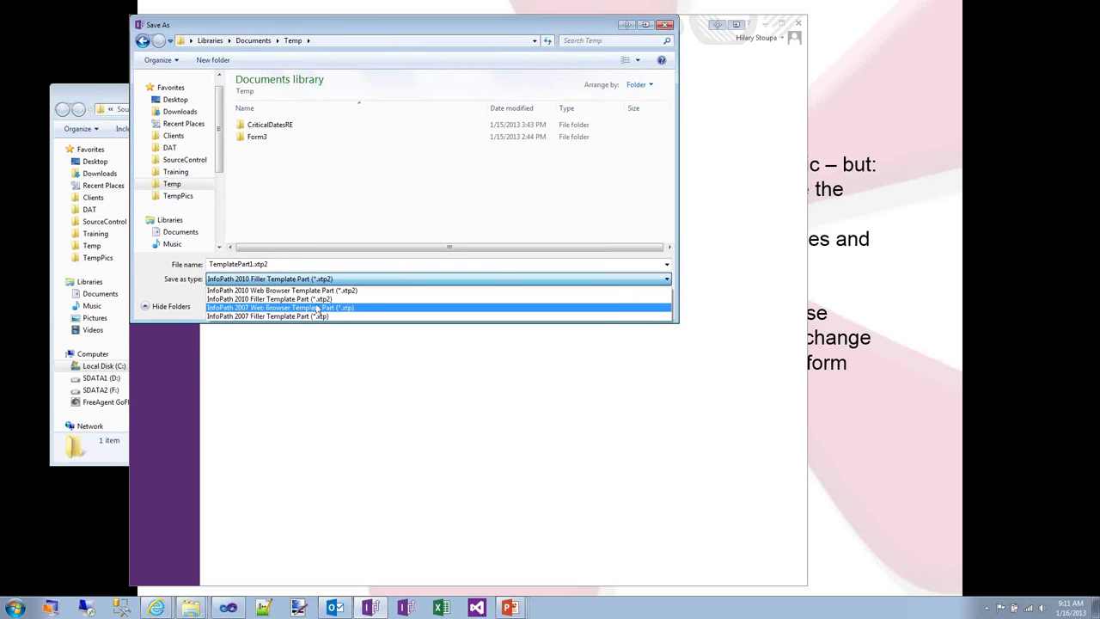
left_click(314, 301)
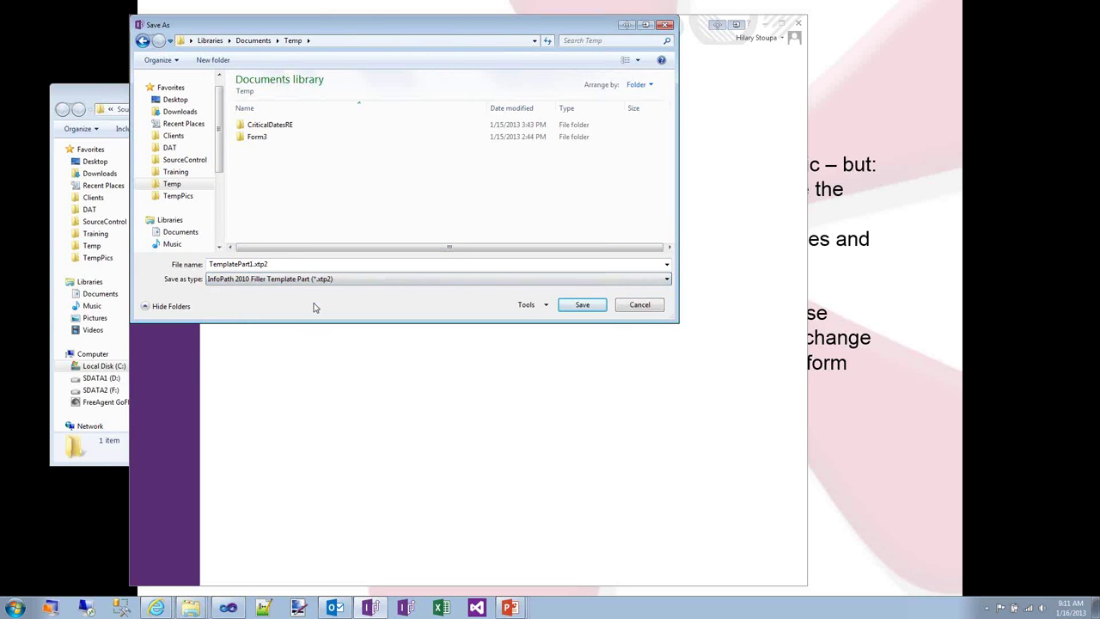
left_click(584, 306)
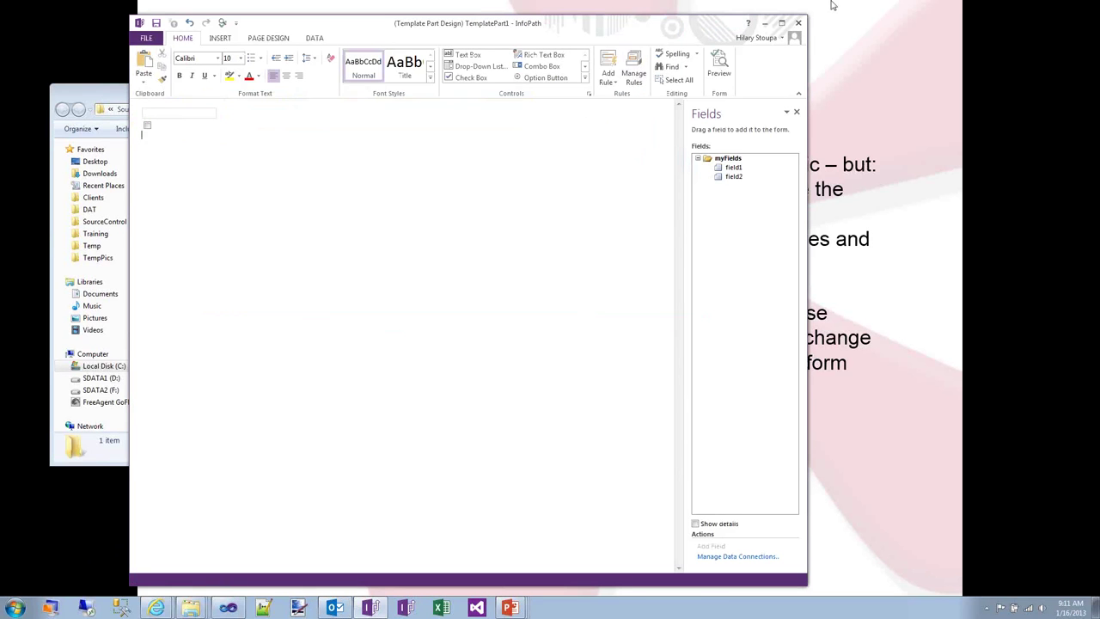
- Close InfoPath, launch qRules Injector from Start, and browse to the Temp folder
left_click(798, 23)
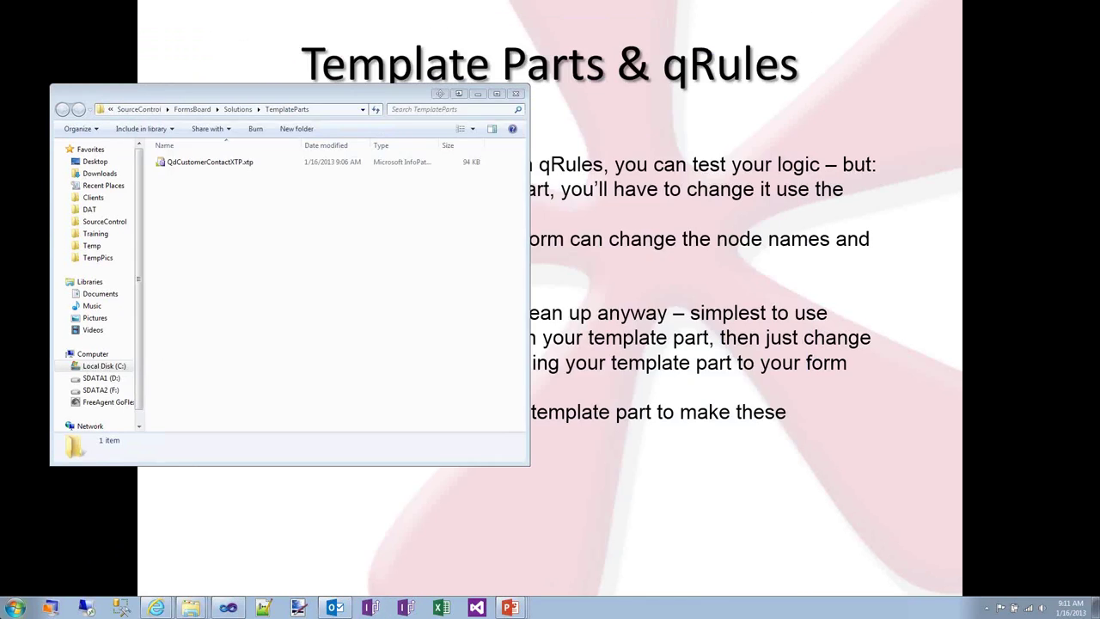
left_click(15, 607)
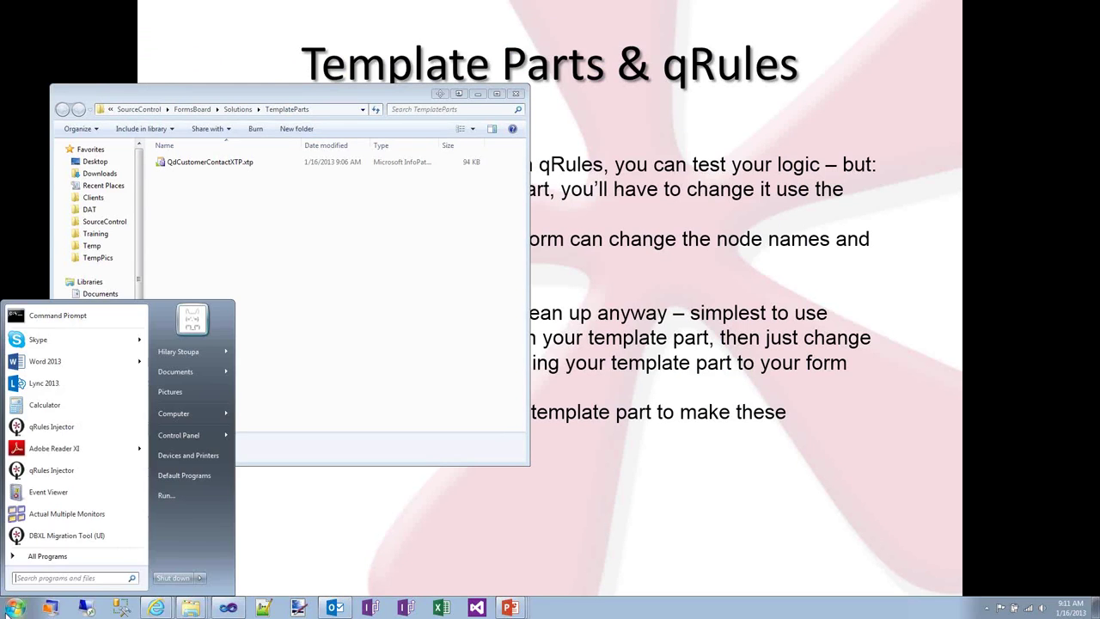
left_click(52, 470)
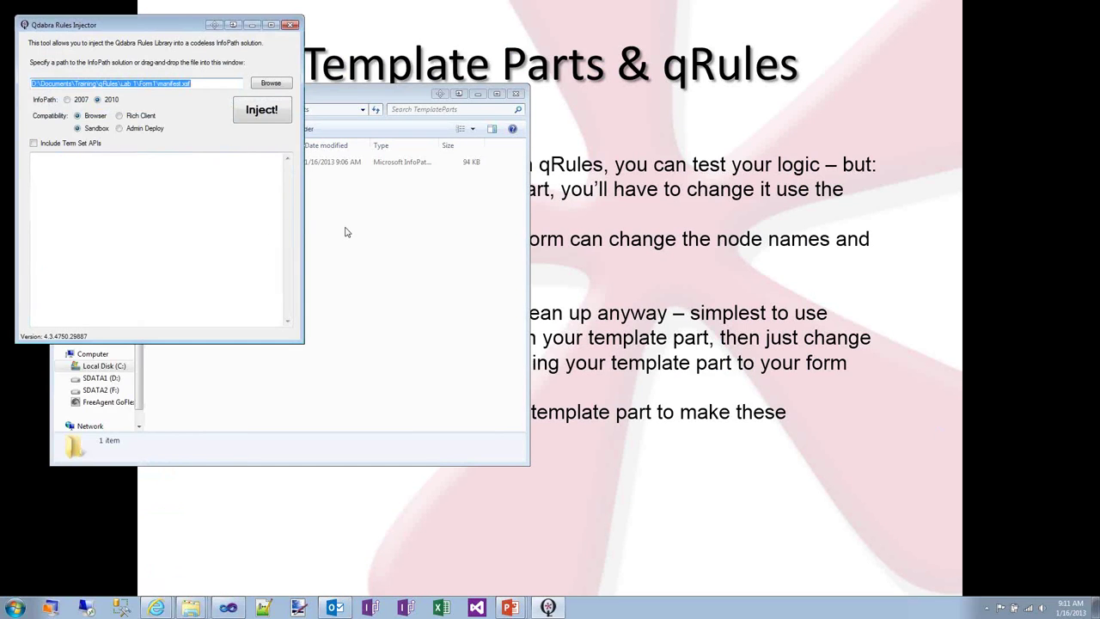
left_click(343, 228)
left_click_drag(332, 94, 724, 114)
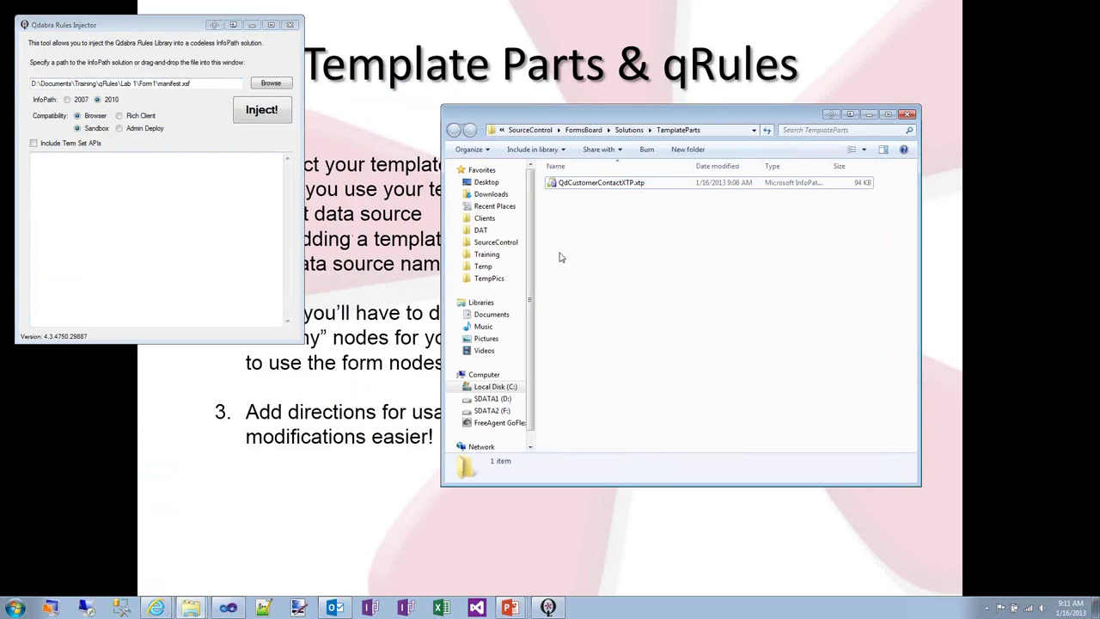
left_click(483, 265)
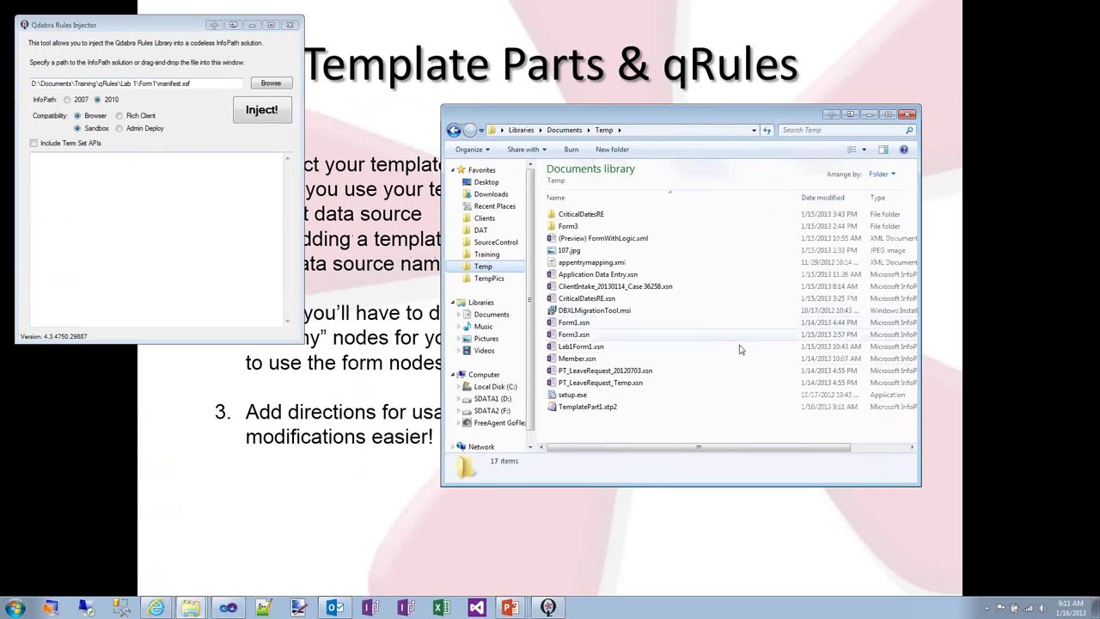
- Inject qRules into TemplatePart1.xtp2, confirm the backup warning, and close the injector
left_click_drag(593, 406, 216, 81)
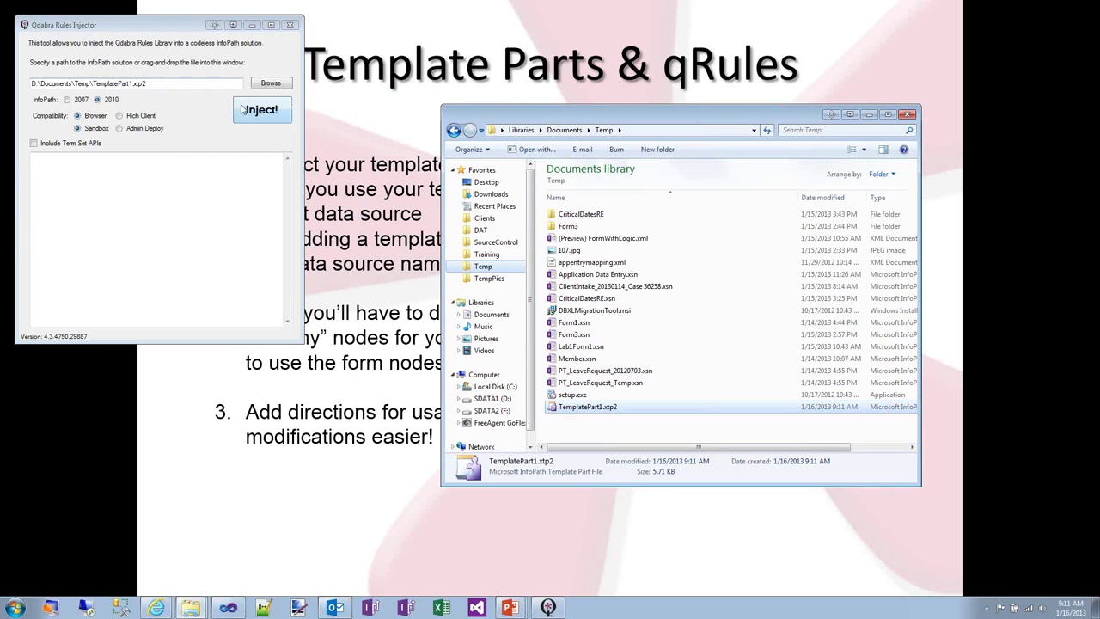
left_click(245, 110)
left_click(593, 341)
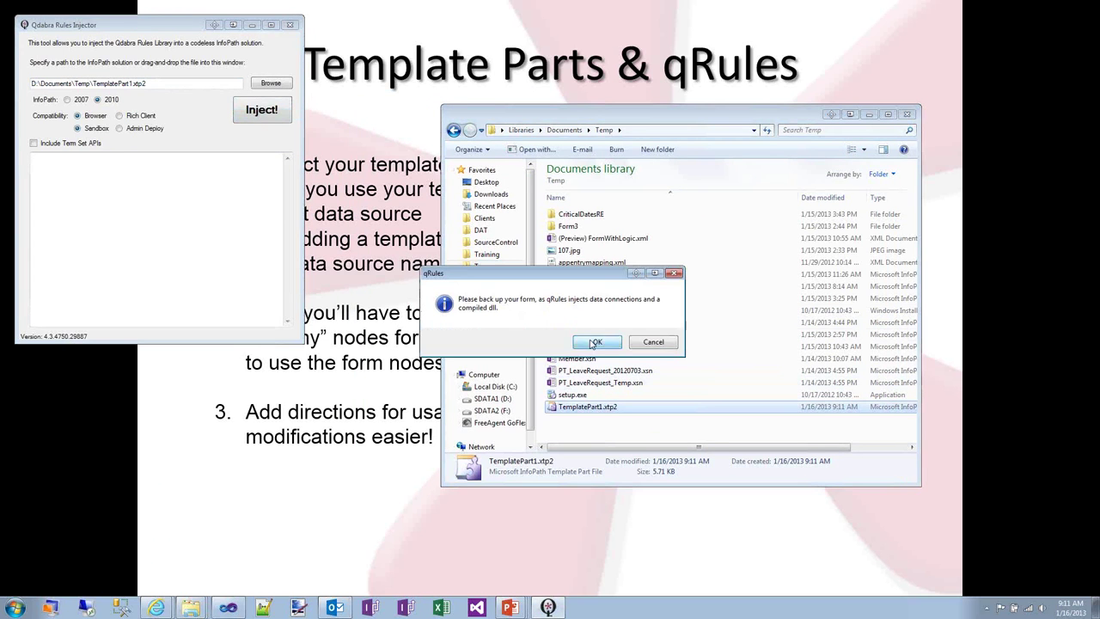
left_click(574, 342)
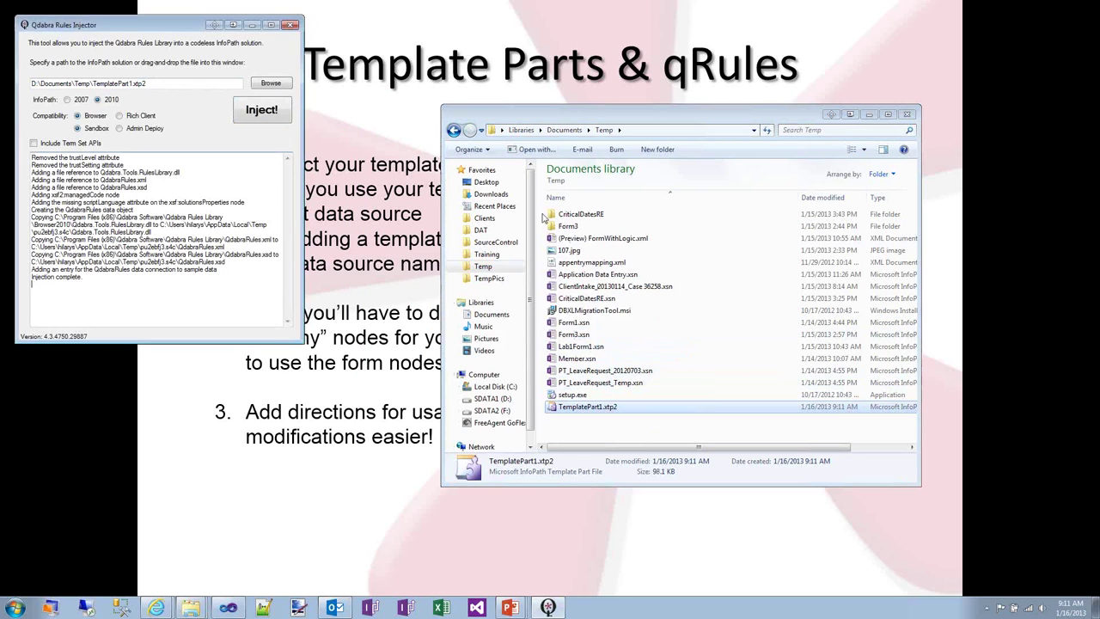
left_click(289, 25)
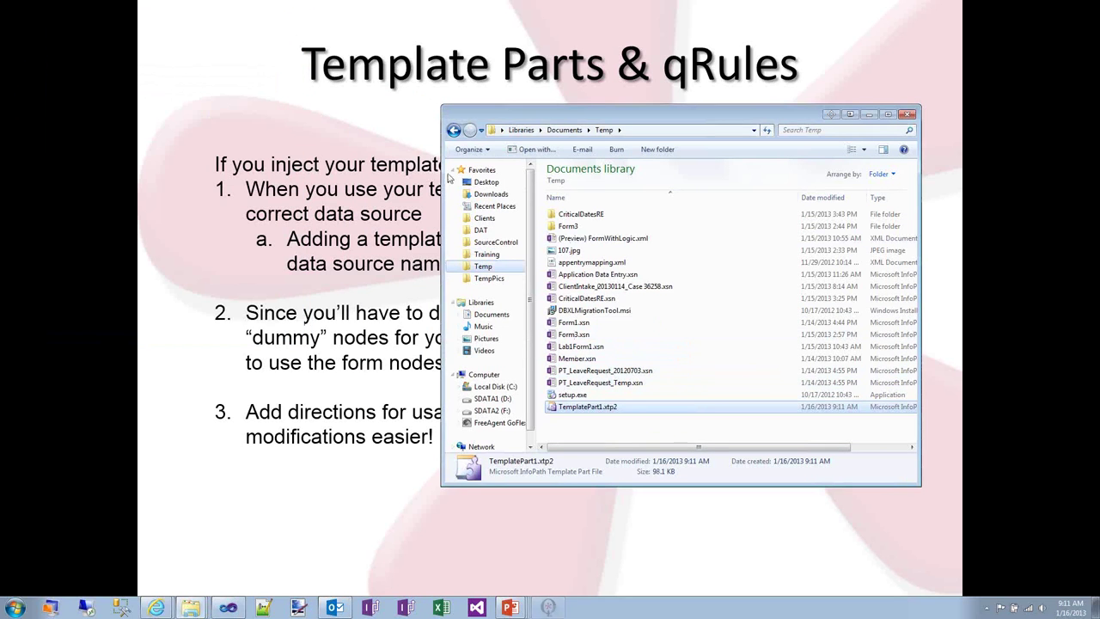
right_click(582, 406)
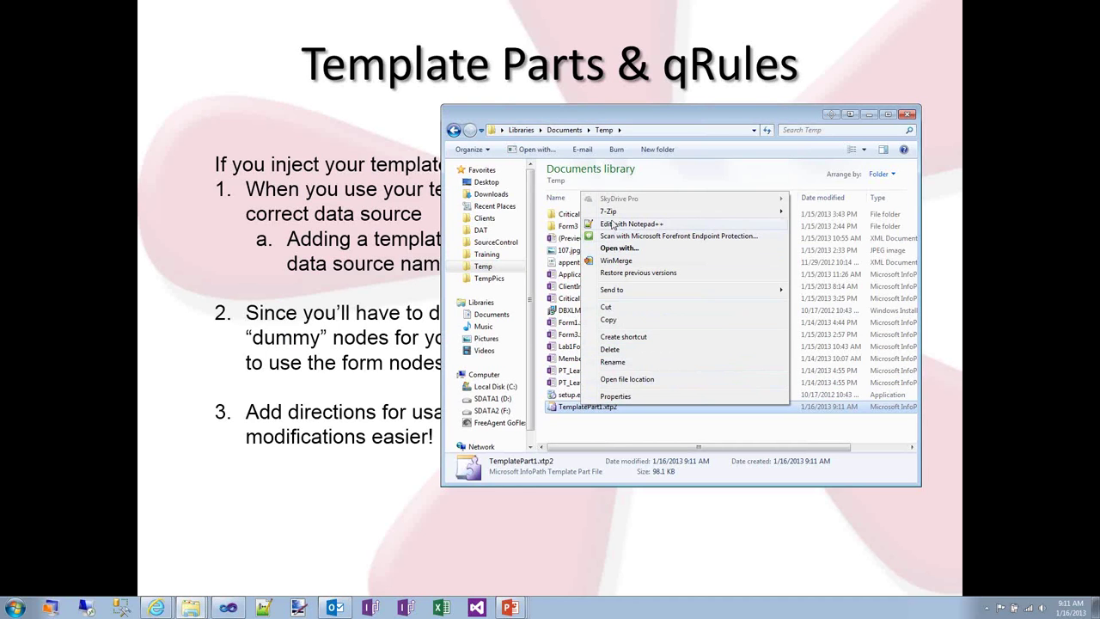
- Reopen TemplatePart1.xtp2 for design from the recent templates list
left_click(558, 409)
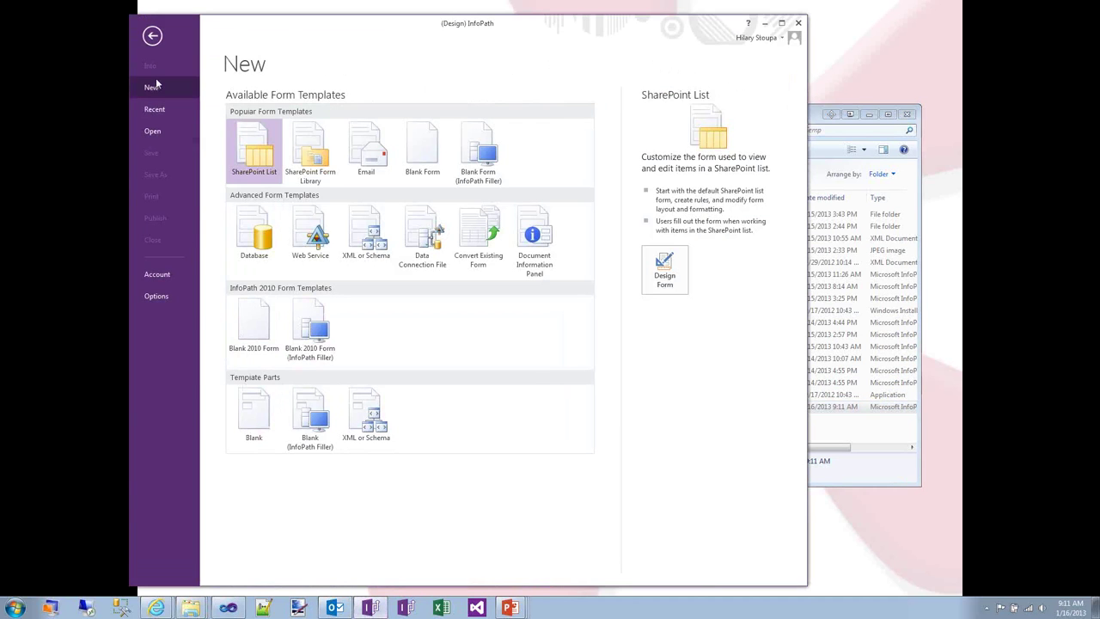
left_click(153, 109)
left_click(231, 121)
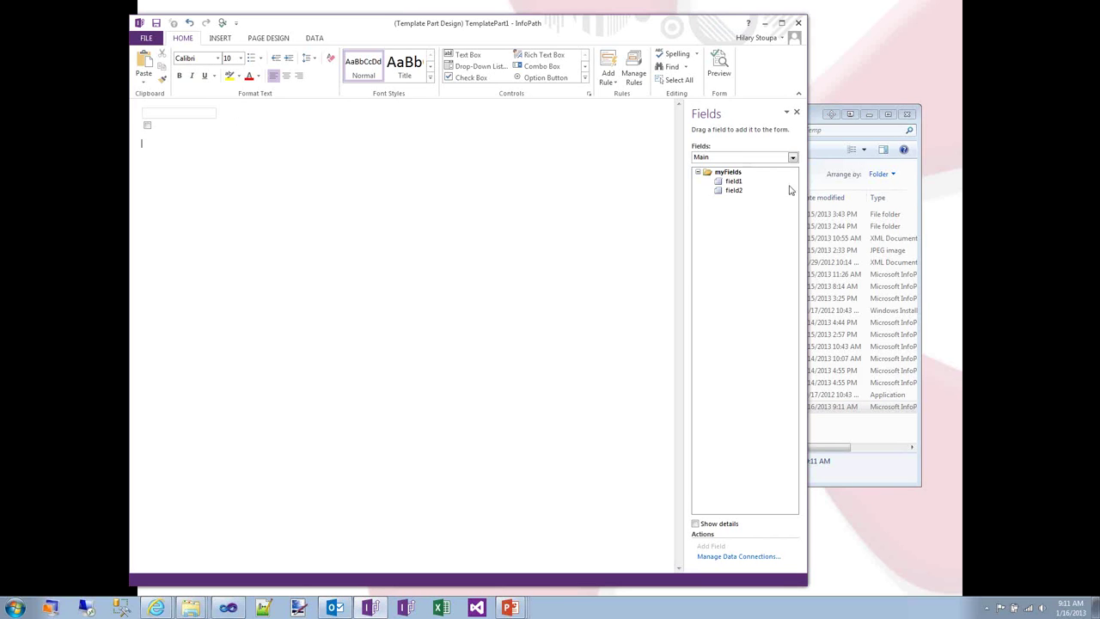
- Add Command, Result and Error text boxes from the QdabraRules data source
left_click(734, 158)
left_click(726, 175)
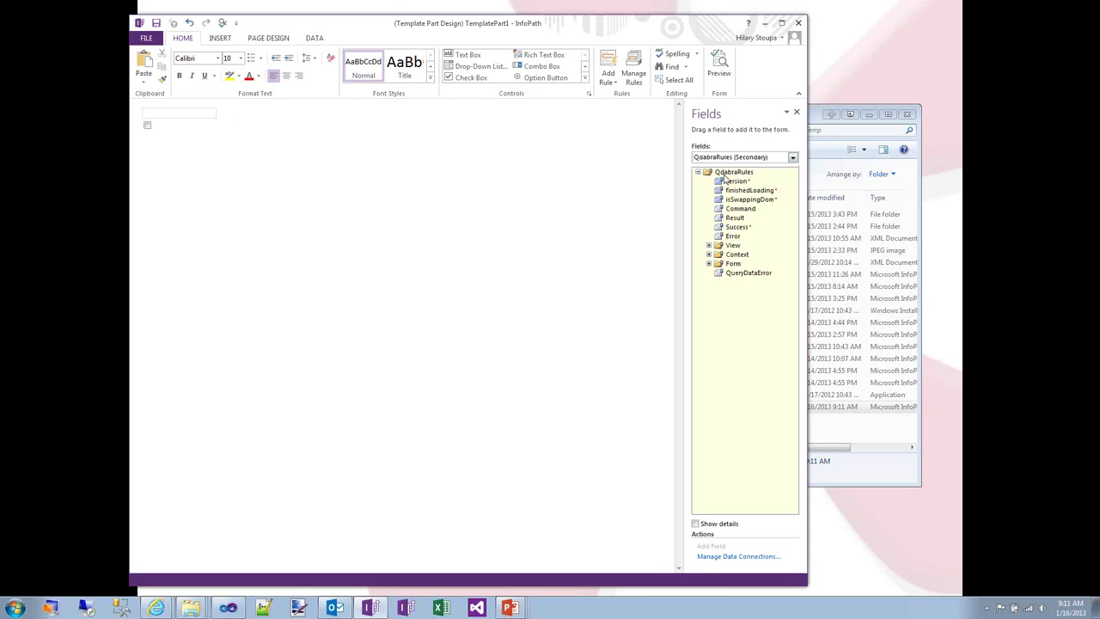
left_click_drag(740, 209, 165, 156)
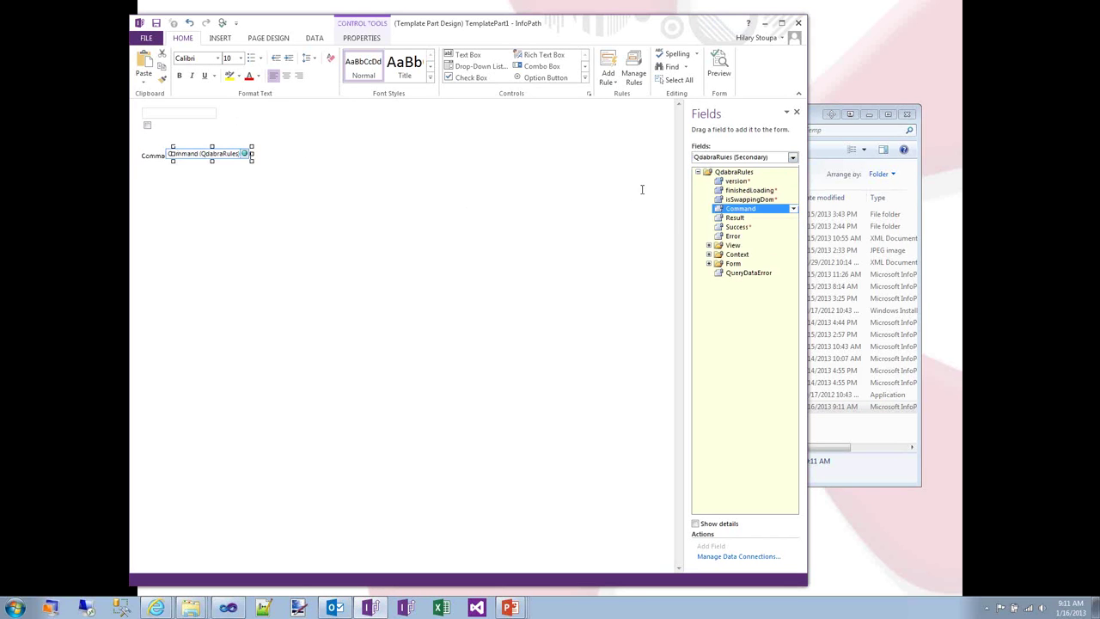
left_click_drag(735, 218, 322, 205)
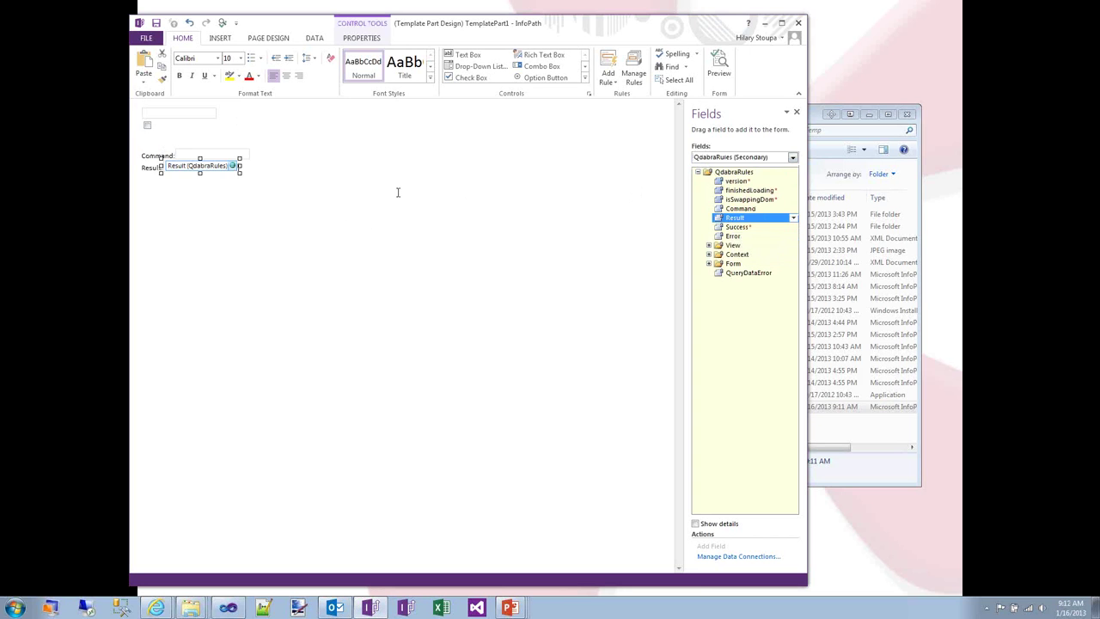
left_click_drag(728, 237, 235, 214)
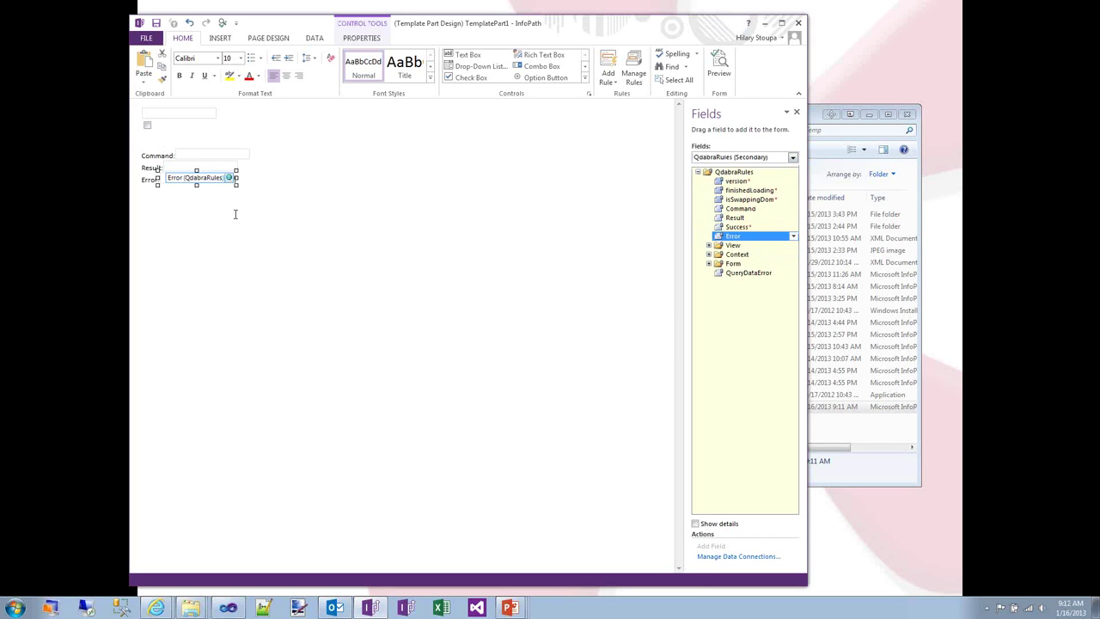
left_click(508, 135)
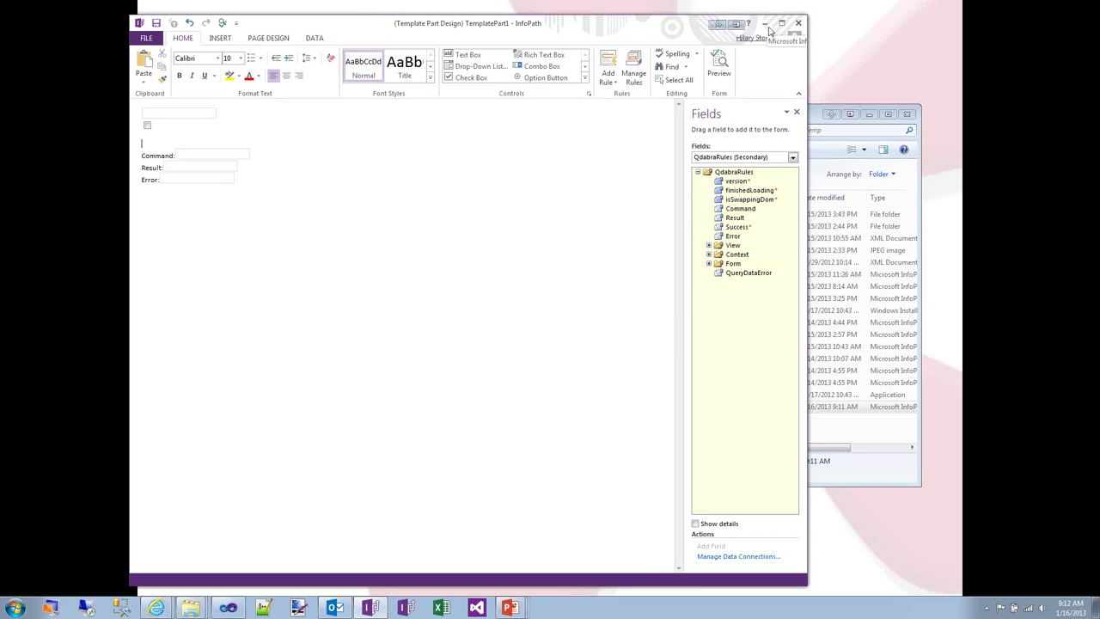
left_click(718, 66)
left_click(202, 156)
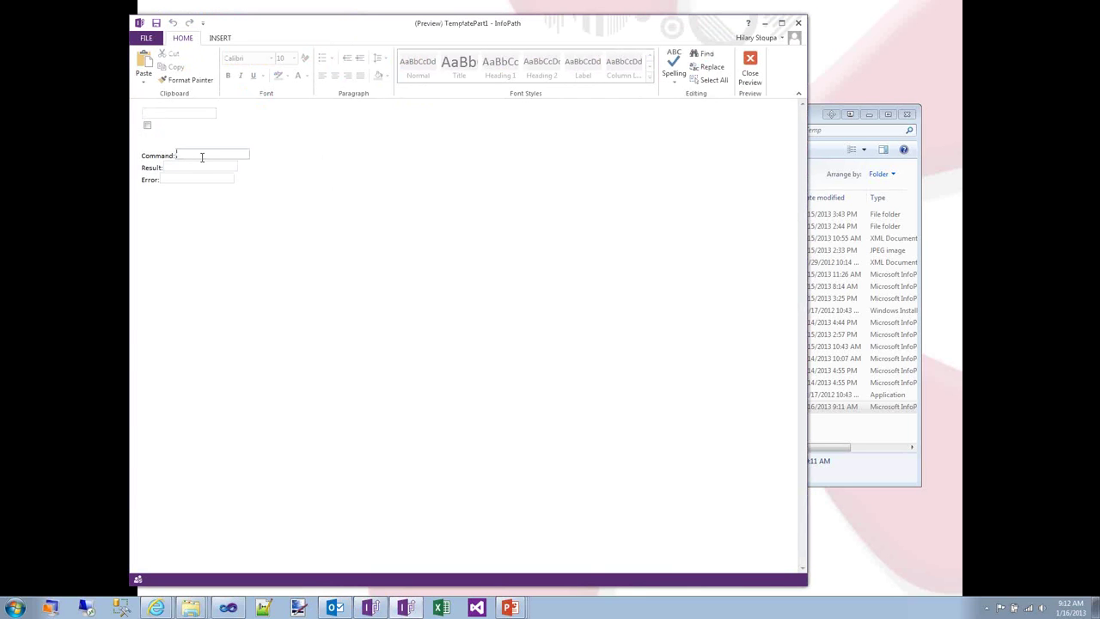
type("Gen")
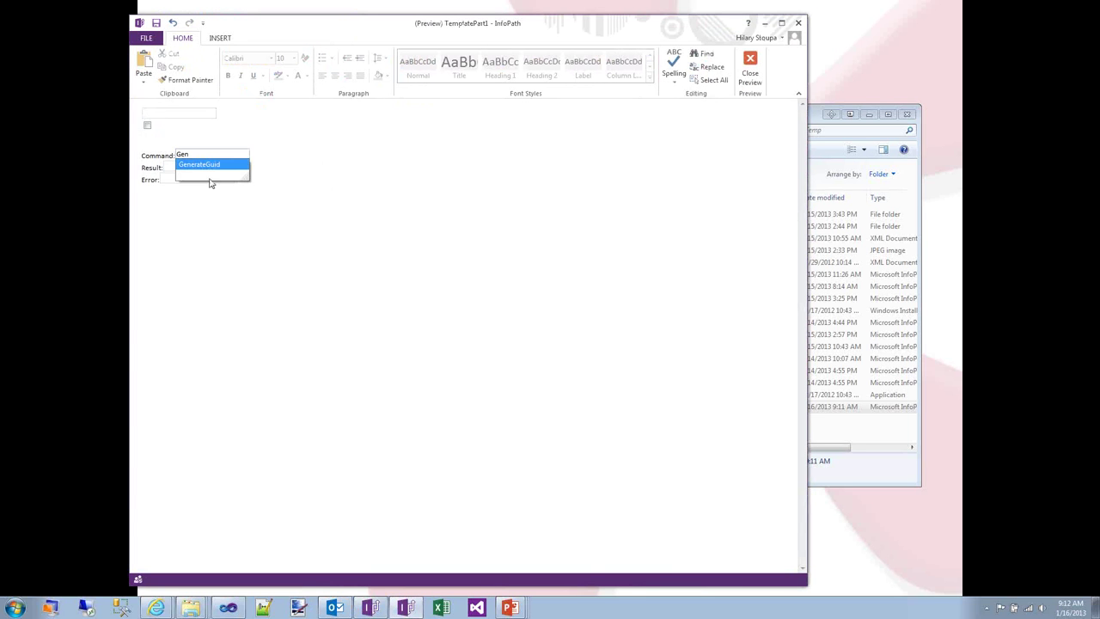
left_click(208, 164)
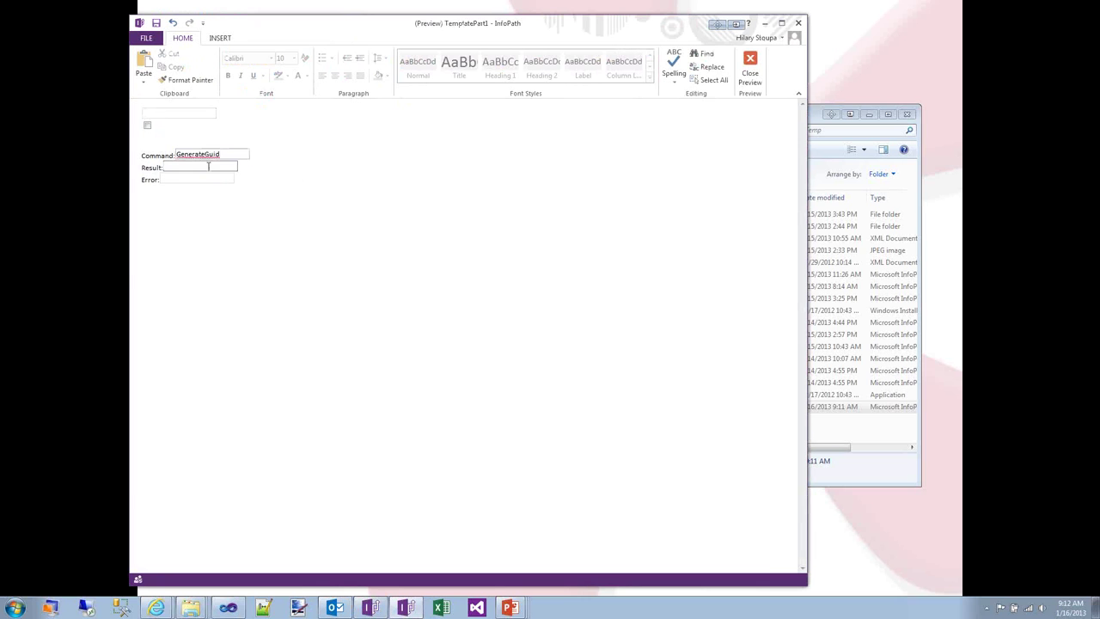
key("Return")
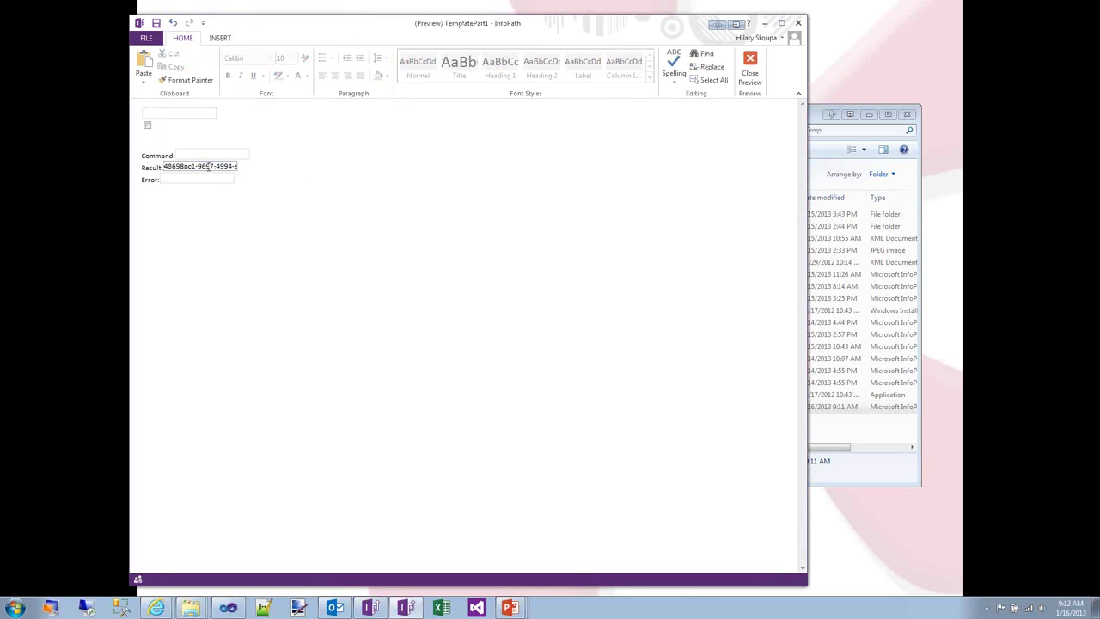
left_click(750, 69)
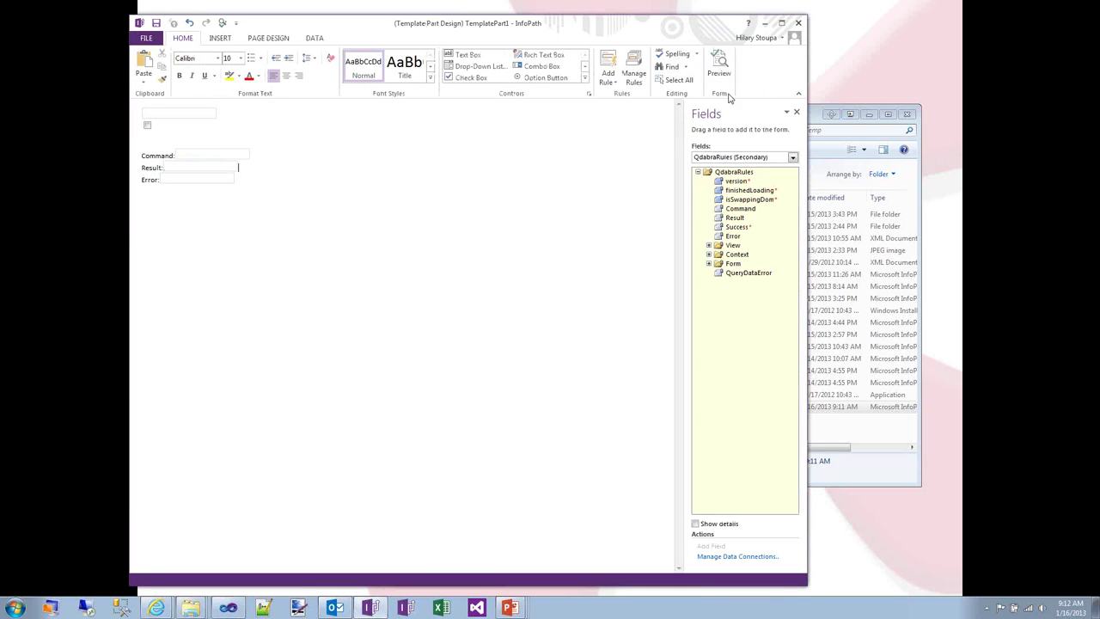
- Close the template part, relaunch InfoPath Designer, and start a Blank 2010 Form (InfoPath Filler) design
left_click(799, 24)
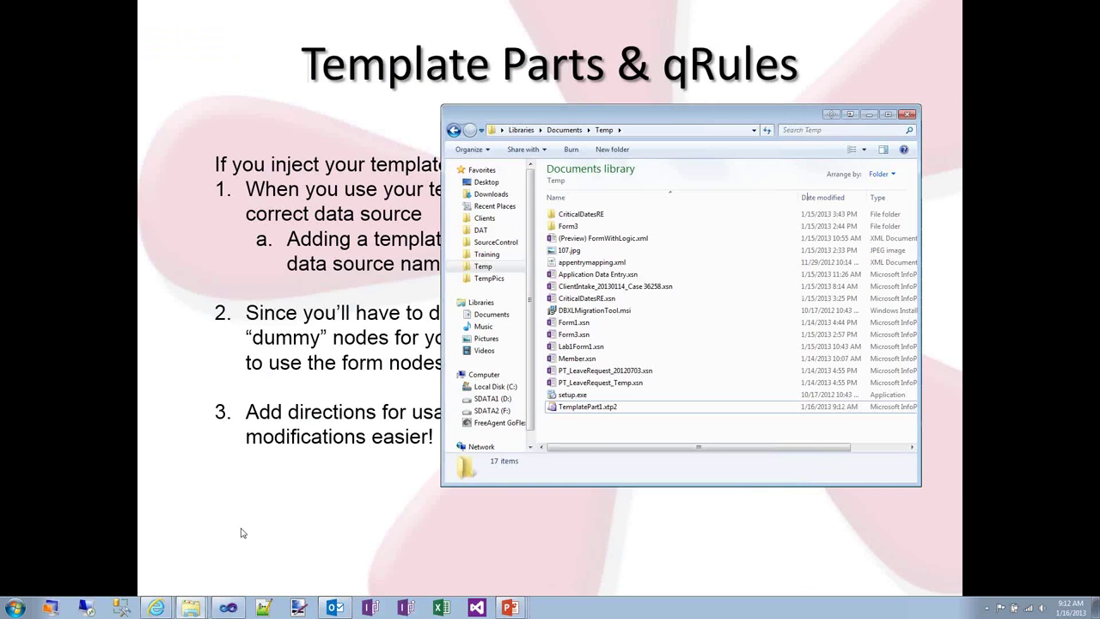
left_click(370, 607)
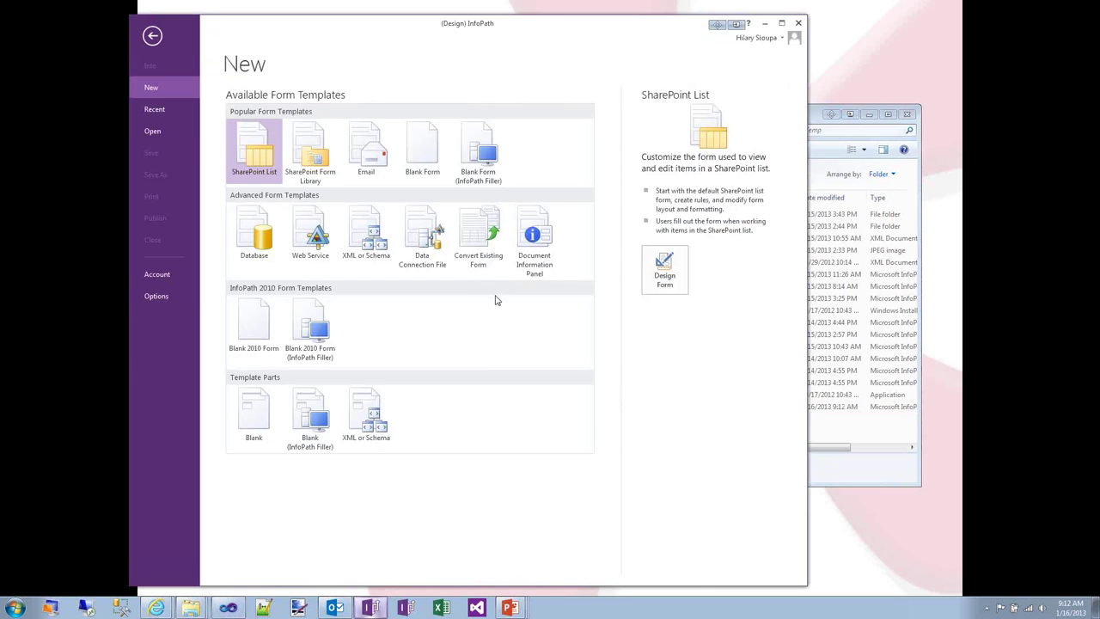
left_click(309, 326)
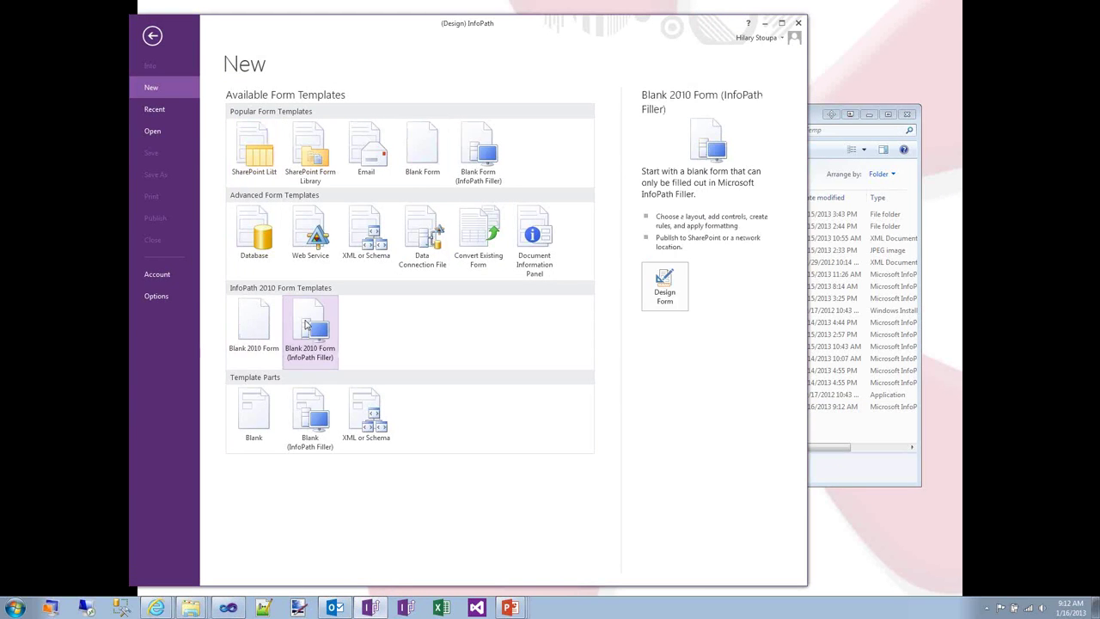
left_click(664, 286)
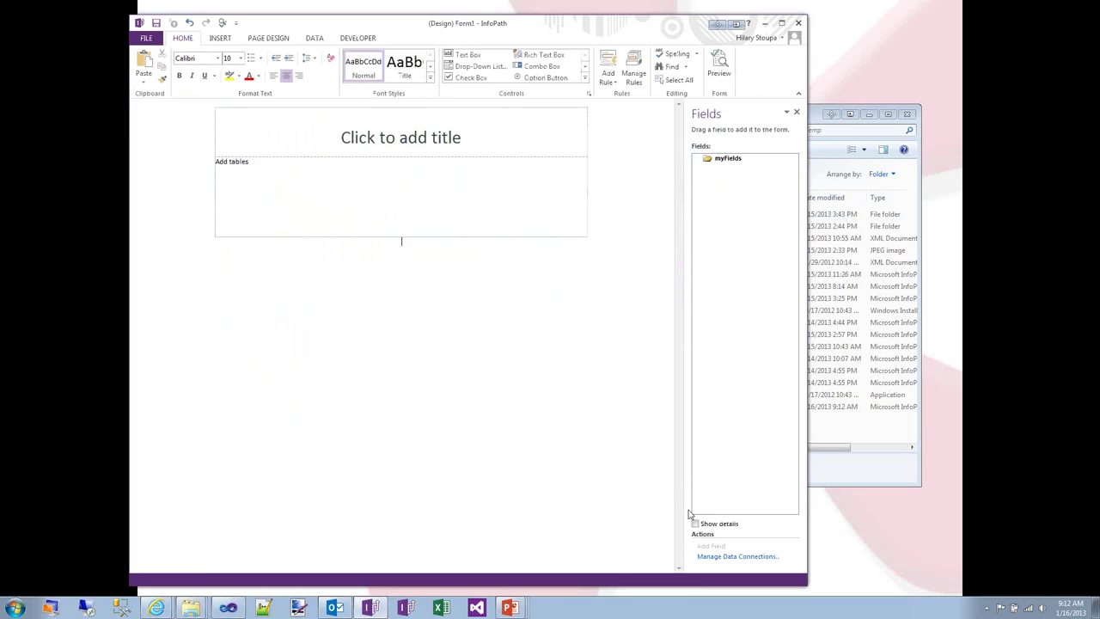
- Begin adding a new Template Part custom control from the Controls gallery
left_click(585, 78)
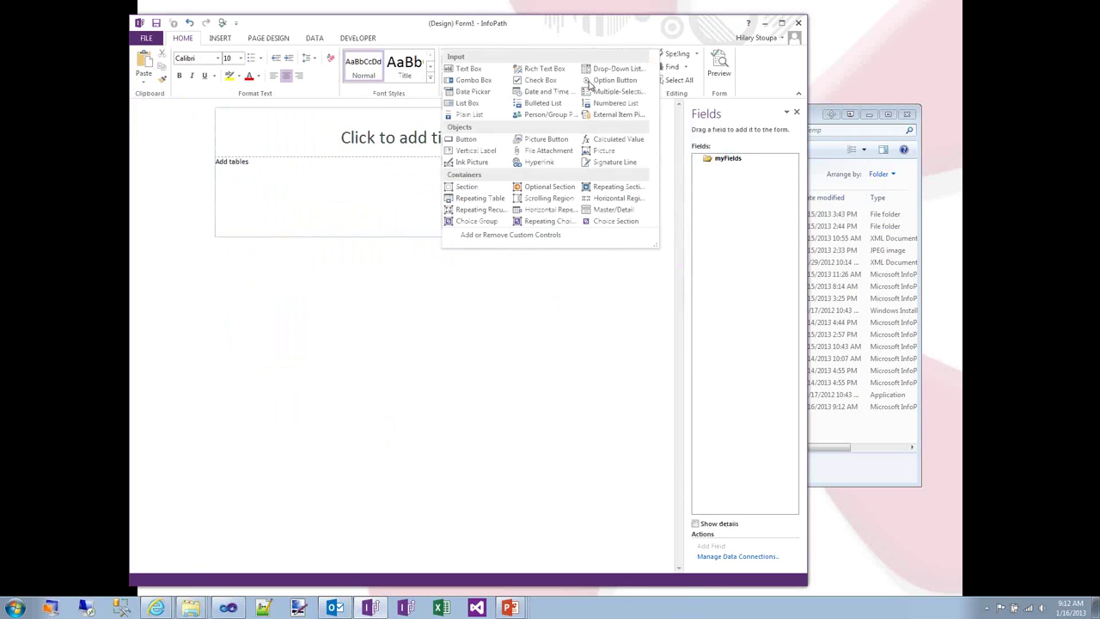
left_click(534, 239)
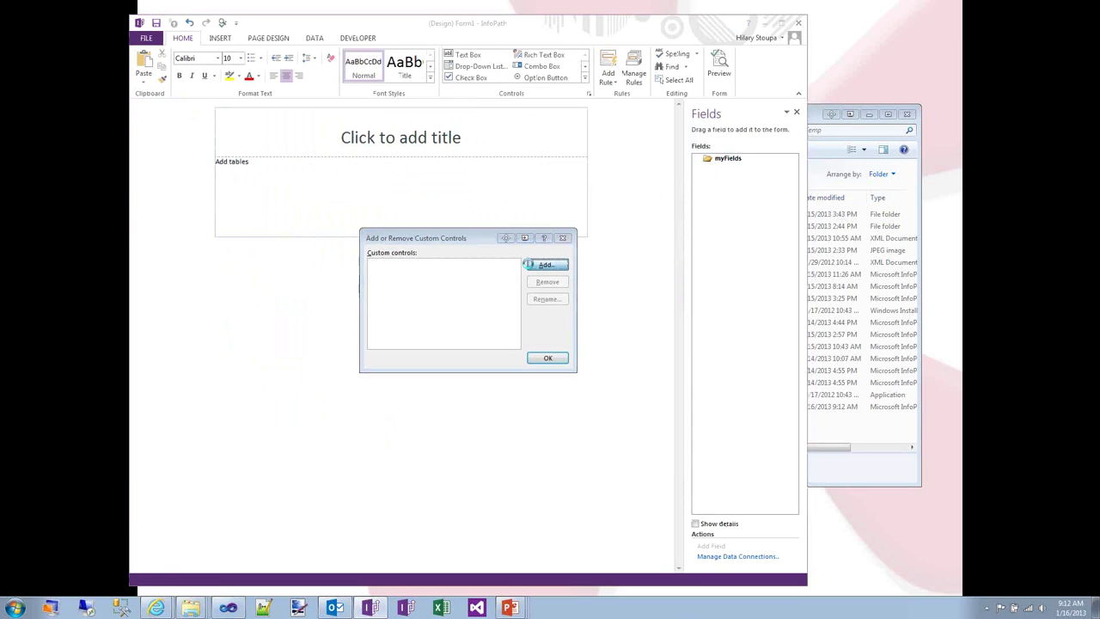
left_click(528, 266)
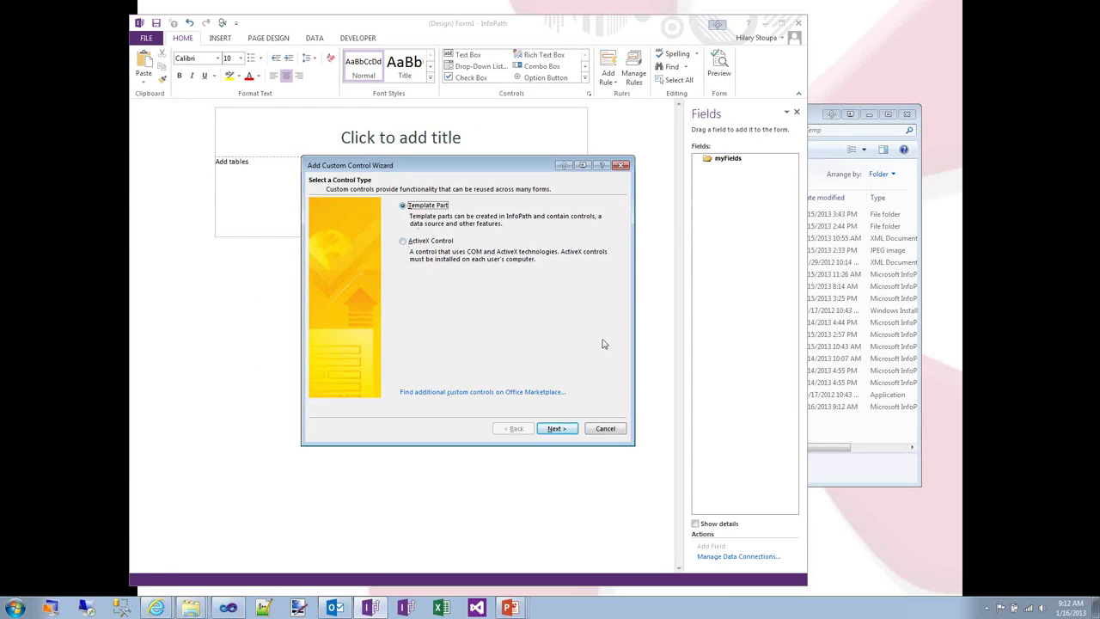
left_click(563, 429)
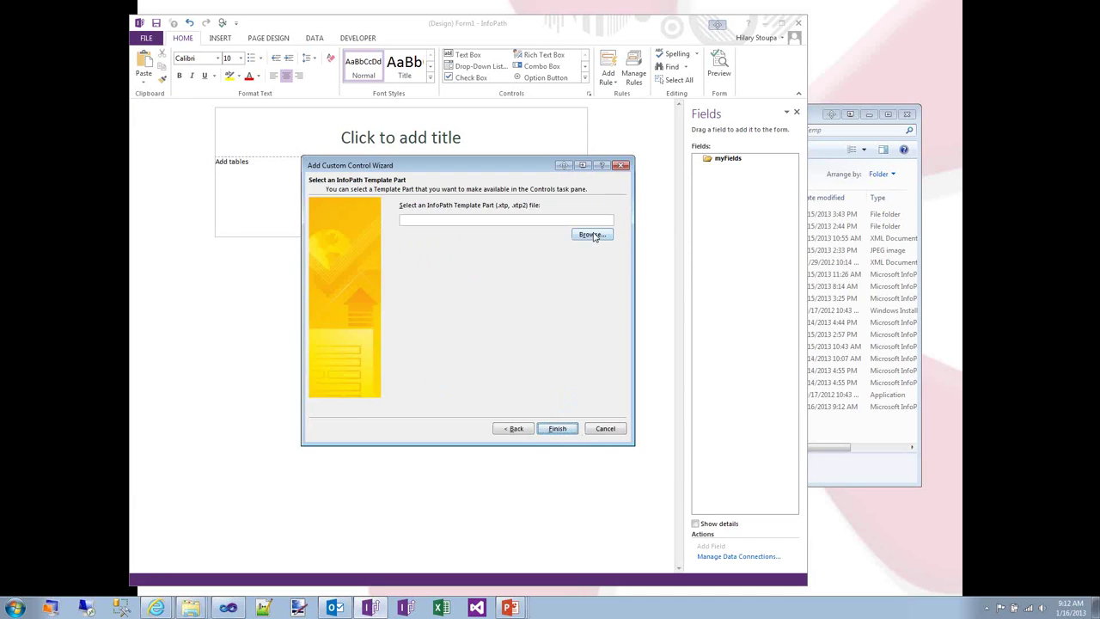
- Select Temp\TemplatePart1.xtp2 as the template part file and finish the wizard
left_click(592, 234)
left_click_drag(474, 184, 401, 253)
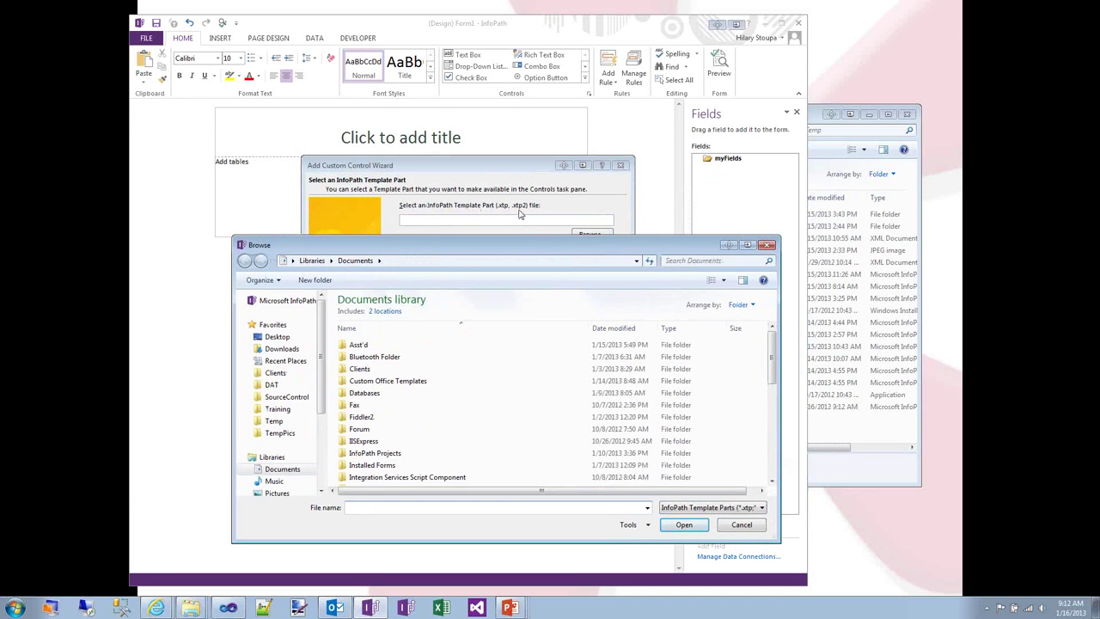
left_click(273, 421)
left_click(379, 369)
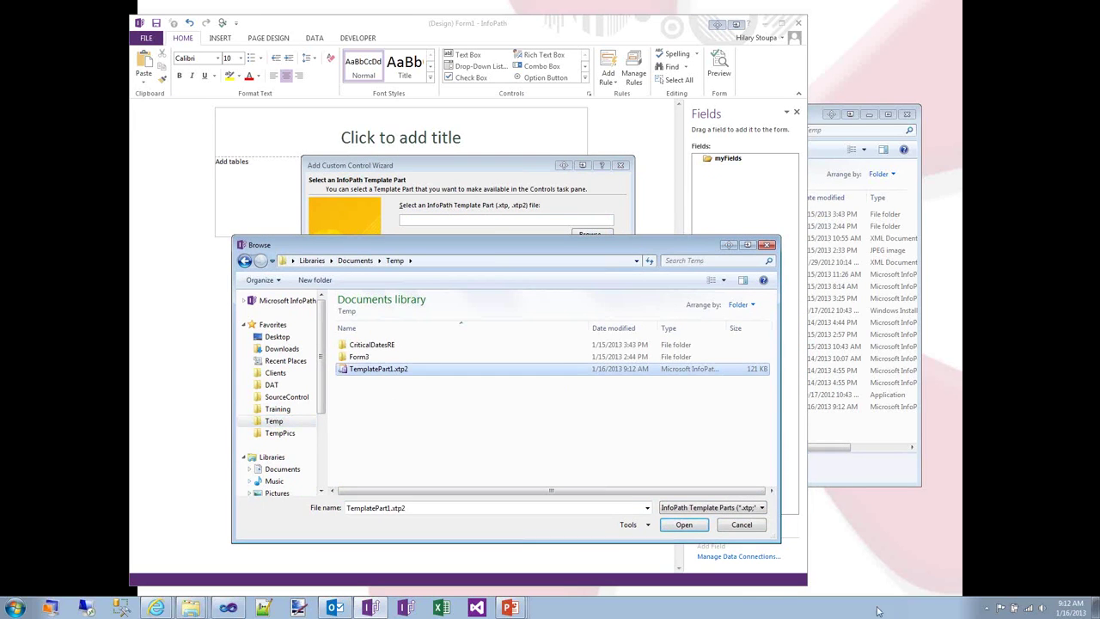
left_click(683, 524)
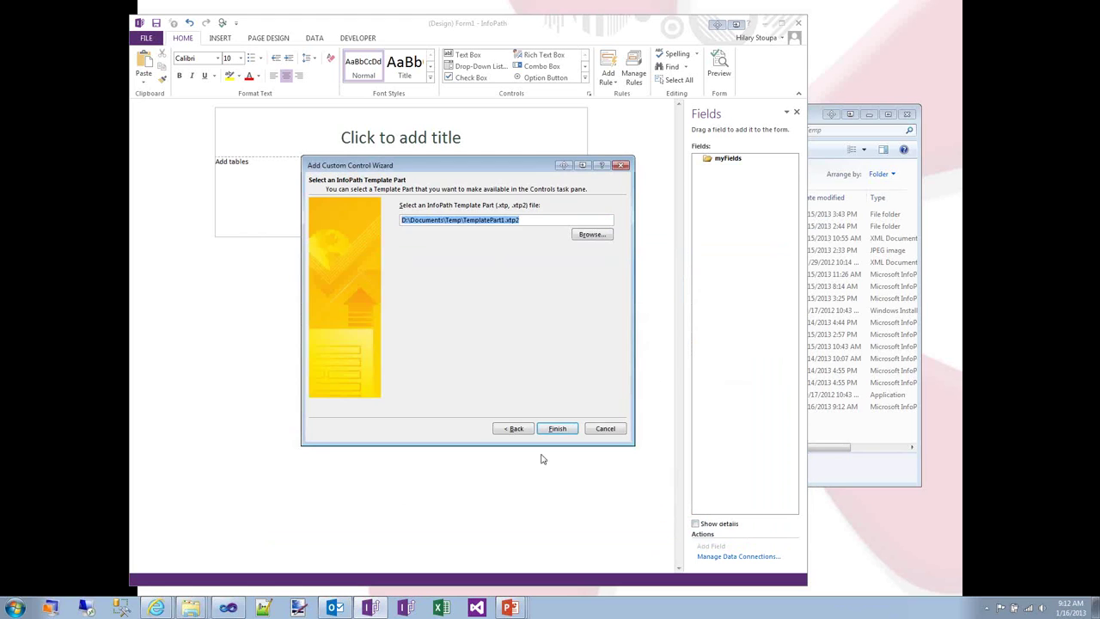
left_click(556, 428)
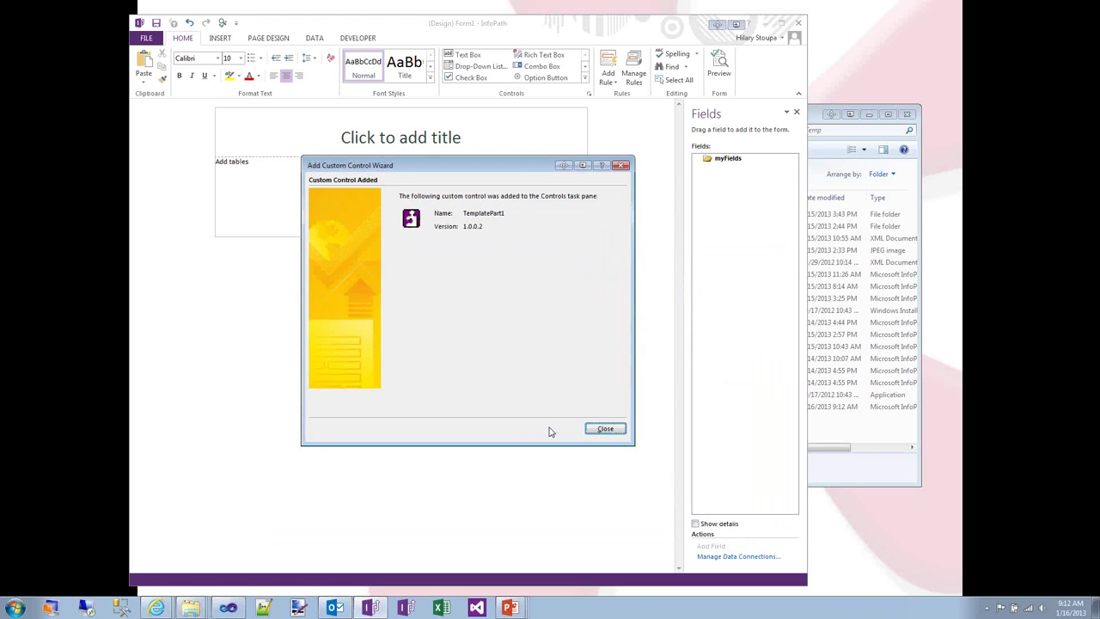
left_click(593, 429)
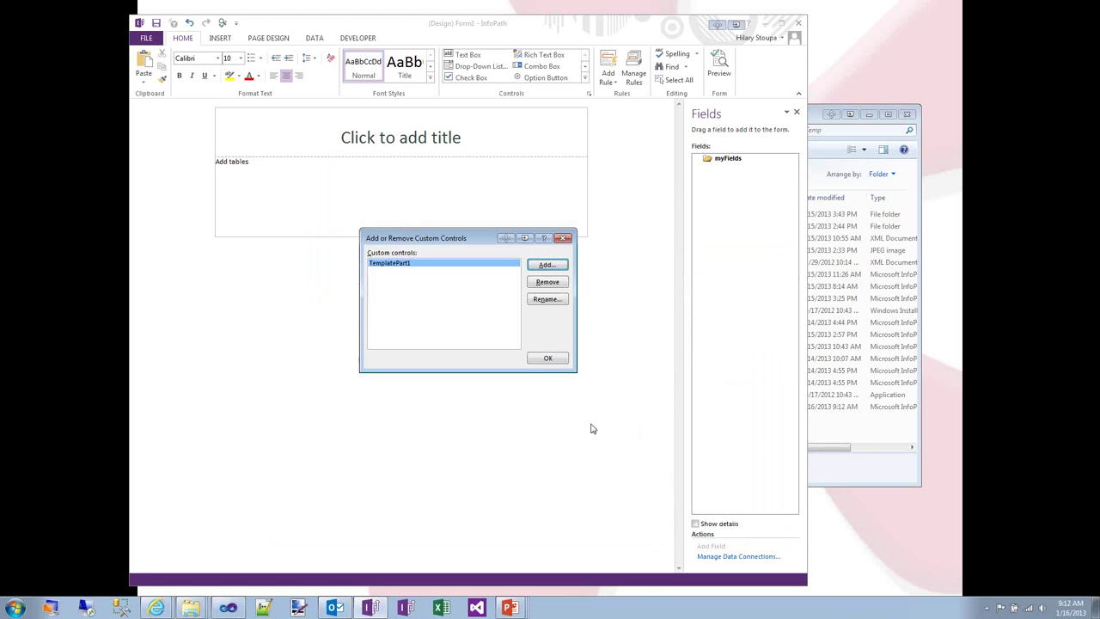
left_click(549, 359)
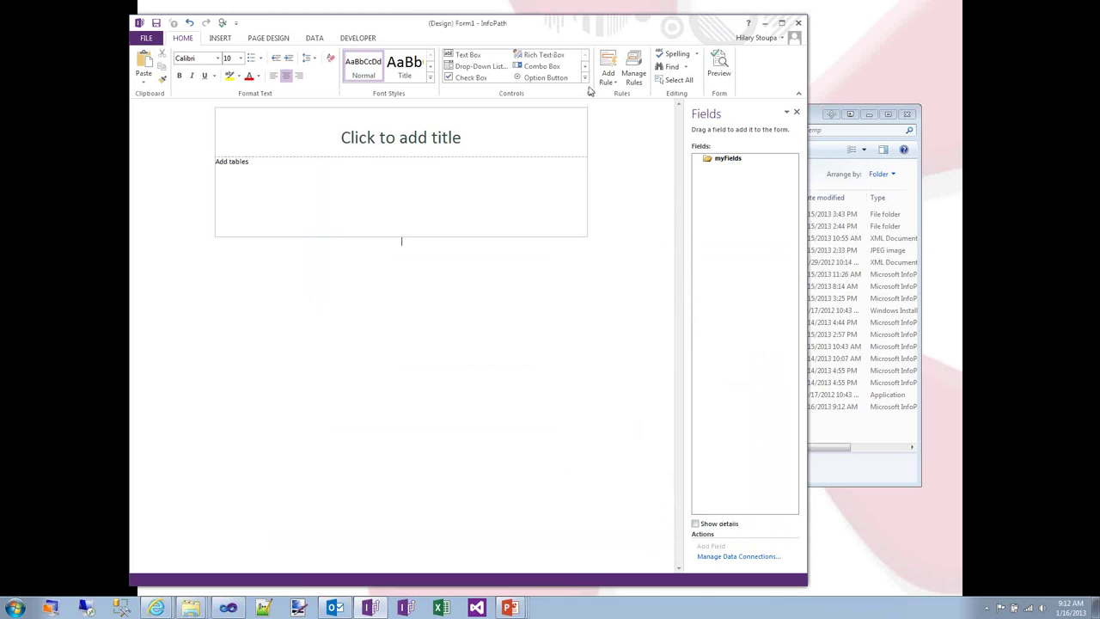
- Insert TemplatePart1 into the layout cell, show QdabraRules_TemplatePart1 fields, and preview Form1
left_click(487, 183)
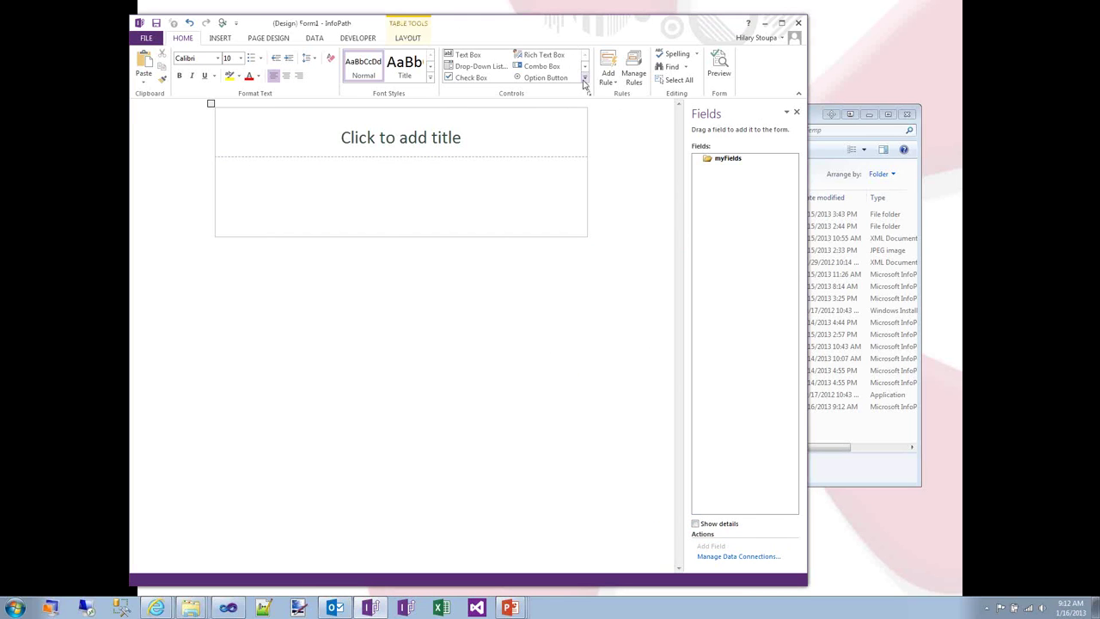
left_click(586, 77)
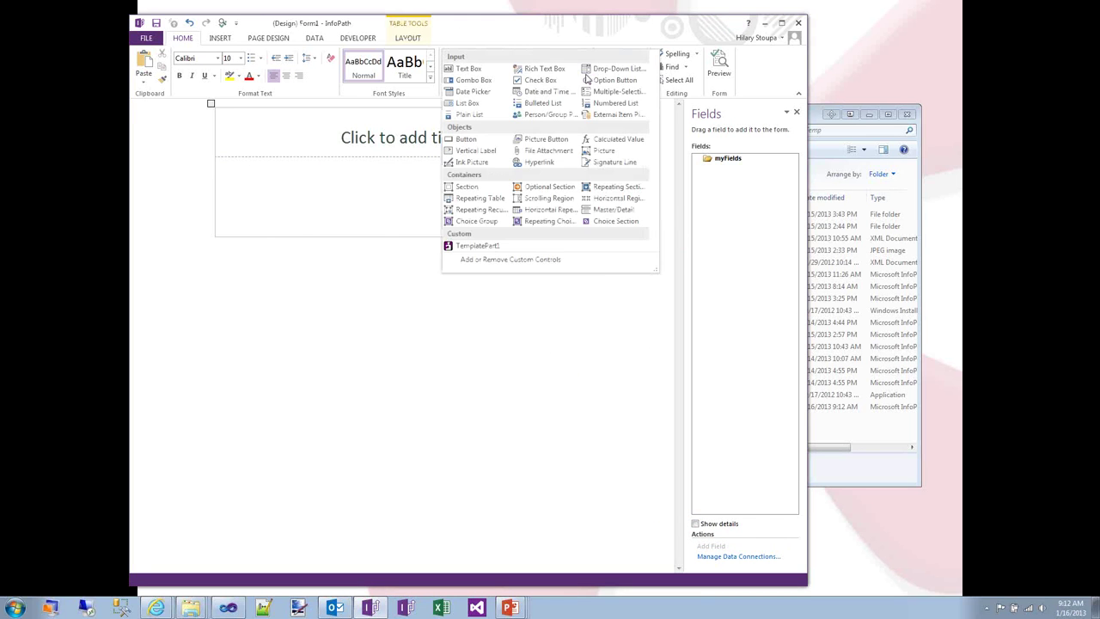
left_click(492, 247)
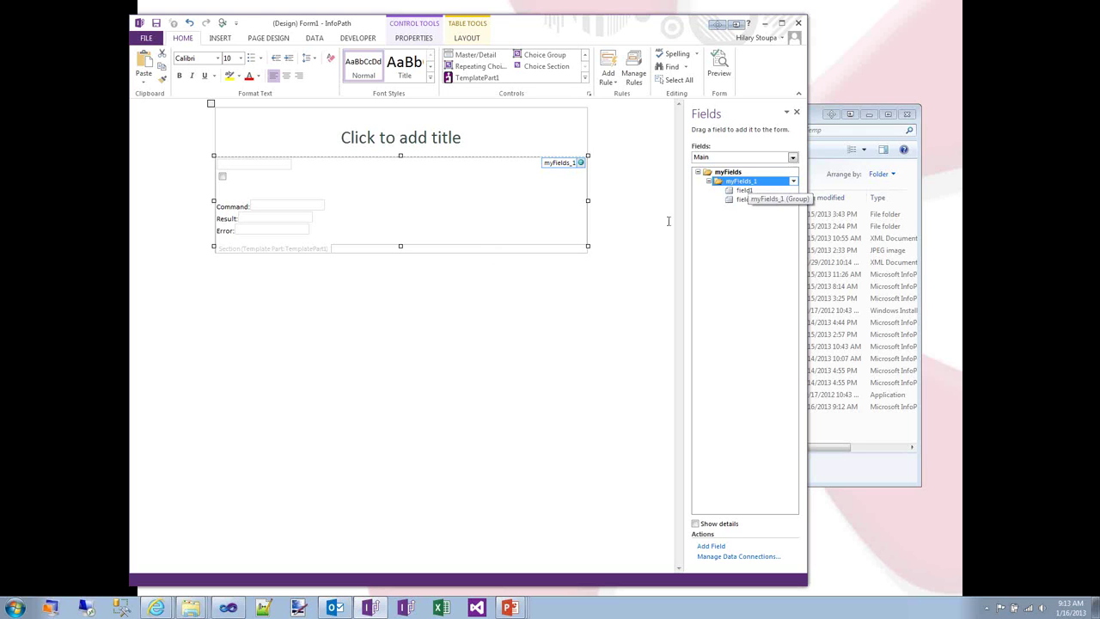
left_click(771, 158)
left_click(748, 175)
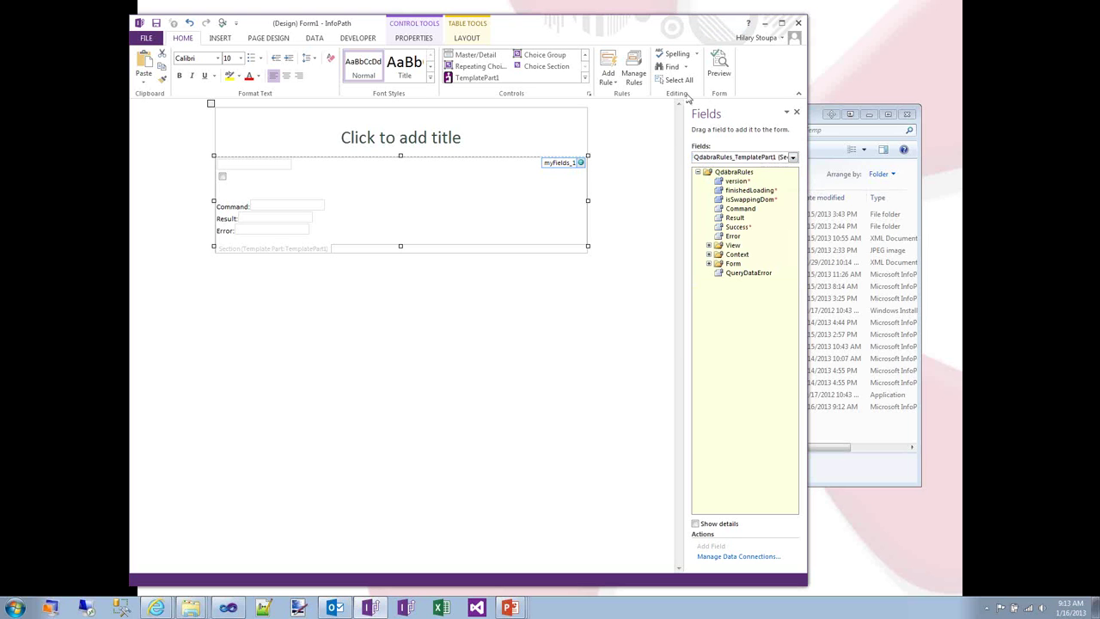
left_click(718, 69)
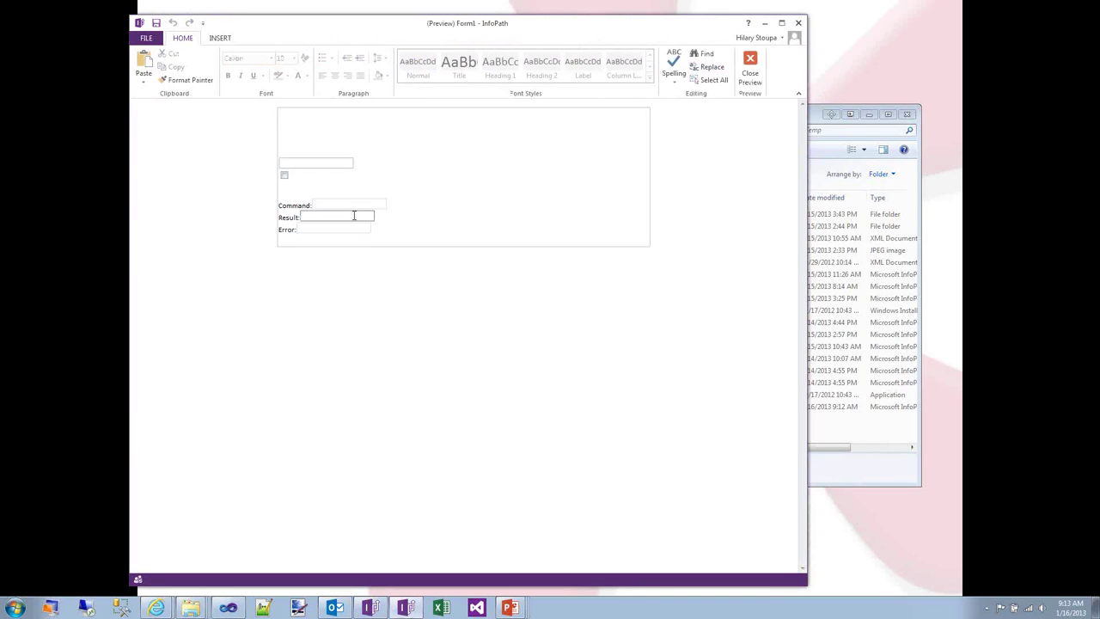
- Enter GenerateGuid in the preview's Command field, tab to Result, then close the preview
left_click(340, 203)
type("G")
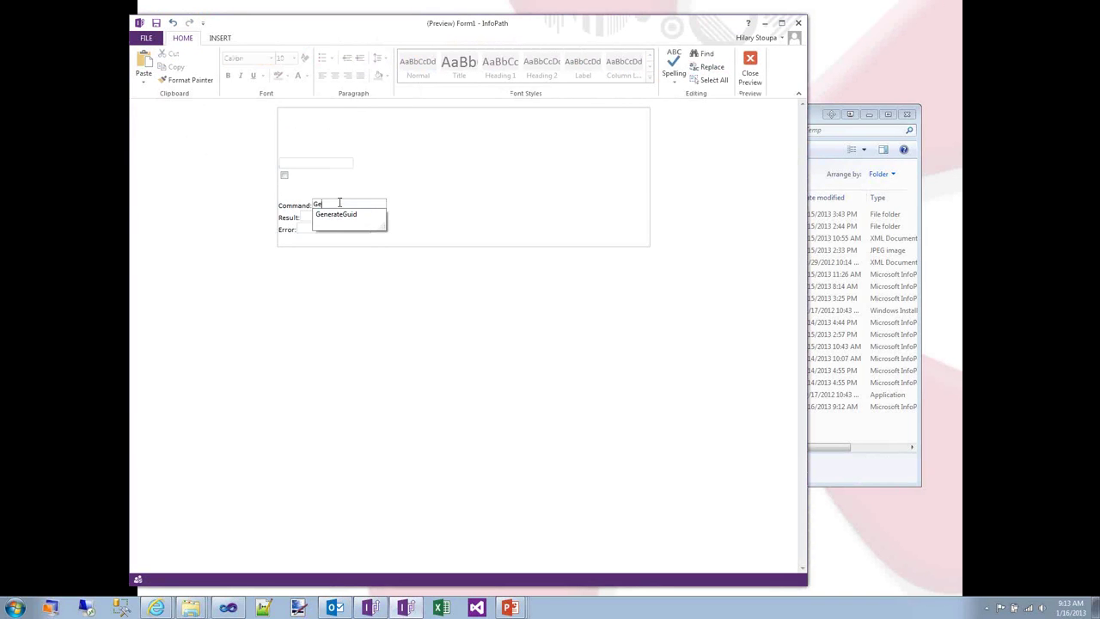
type("e")
key("Down")
key("Return")
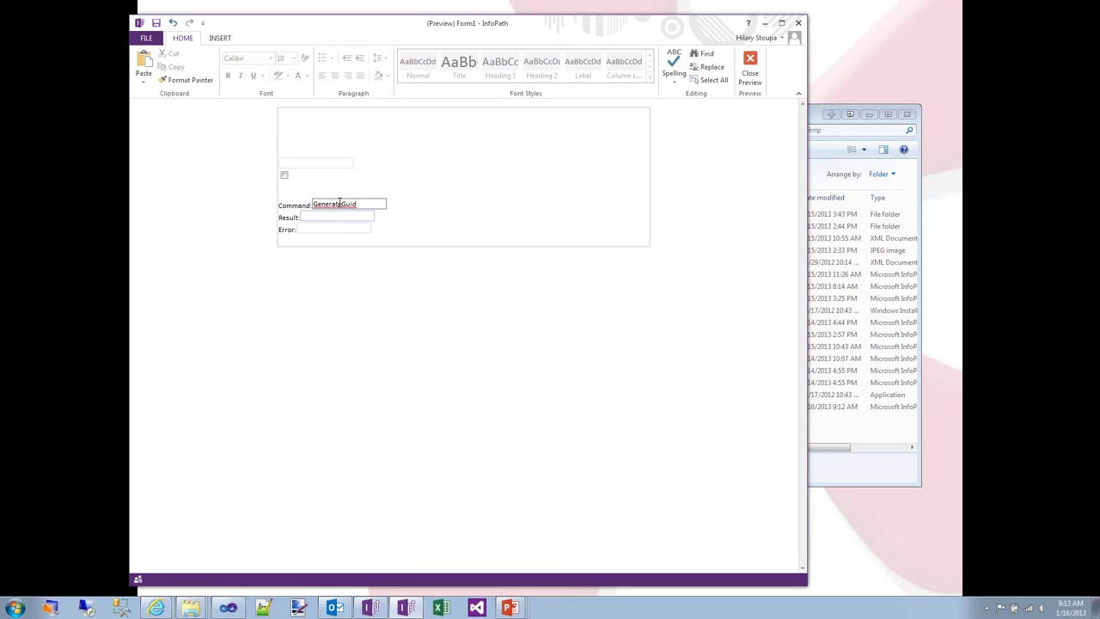
key("Tab")
left_click(749, 67)
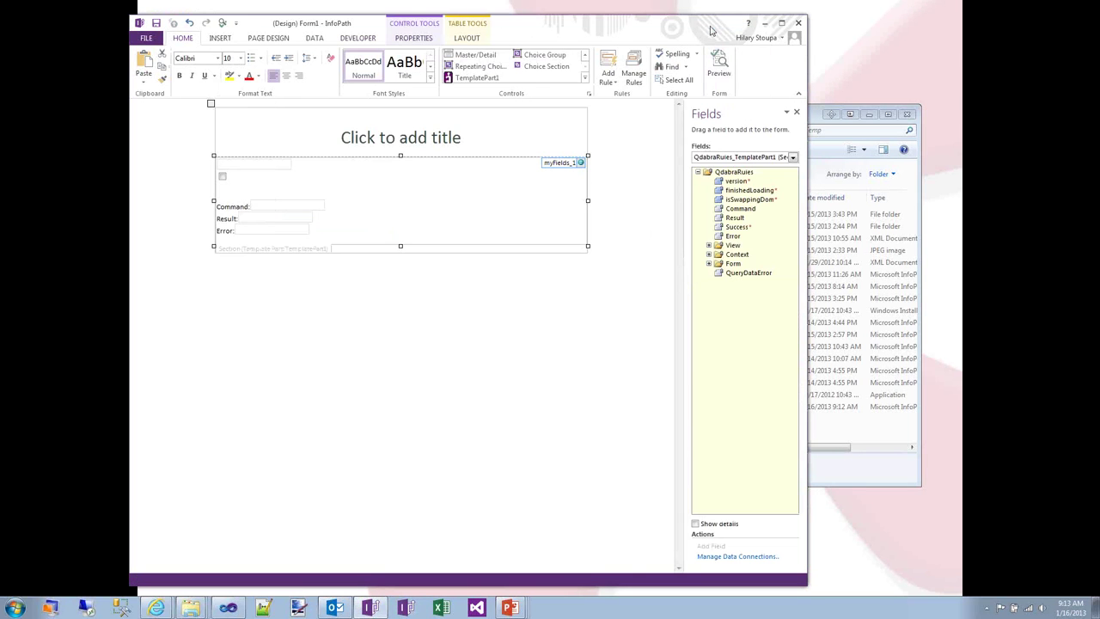
- Save the form as Form1.xsn in Temp, overwriting the existing file
left_click(144, 39)
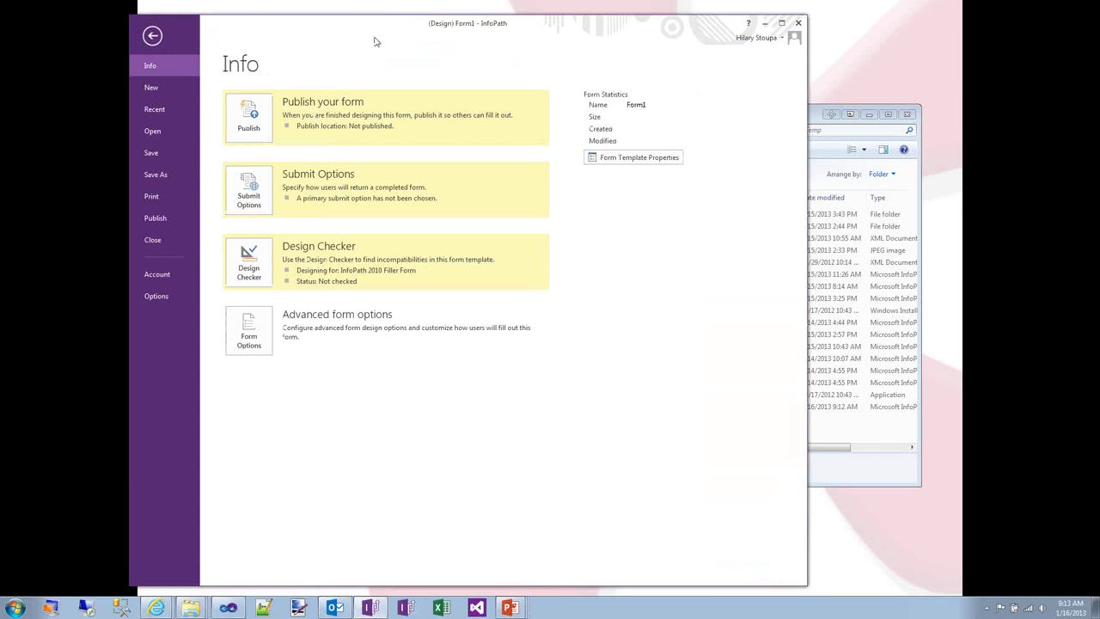
left_click(155, 174)
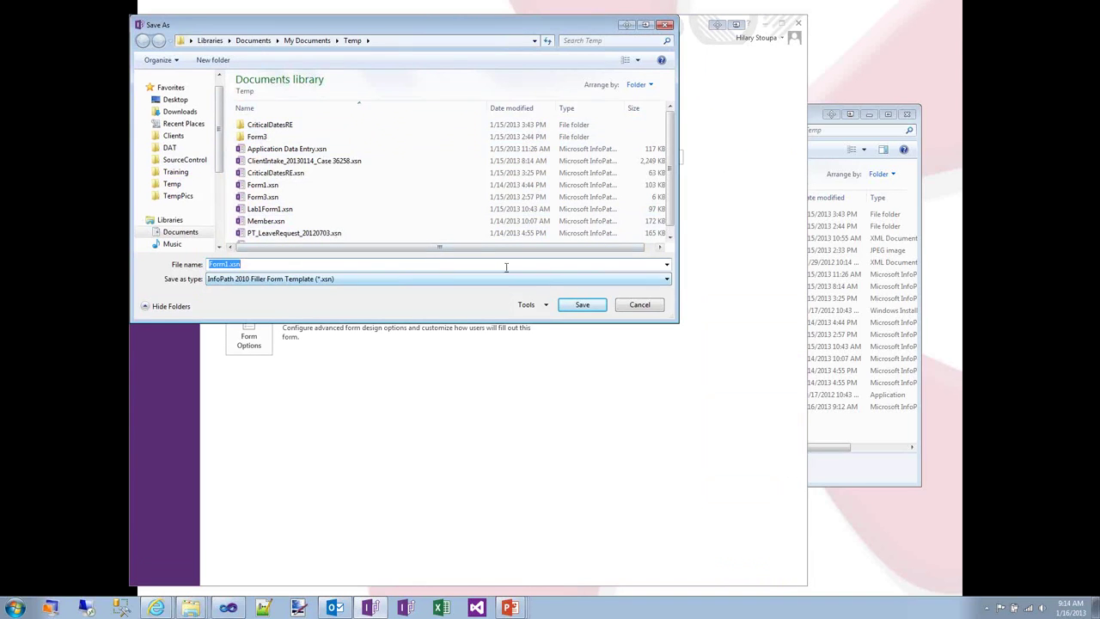
left_click(567, 305)
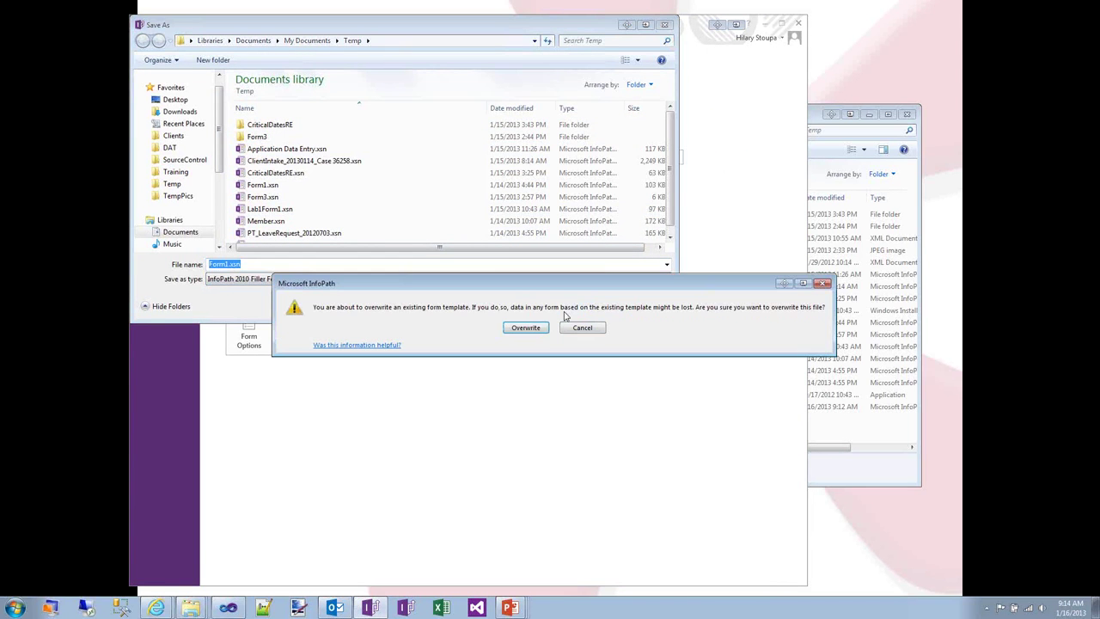
left_click(539, 334)
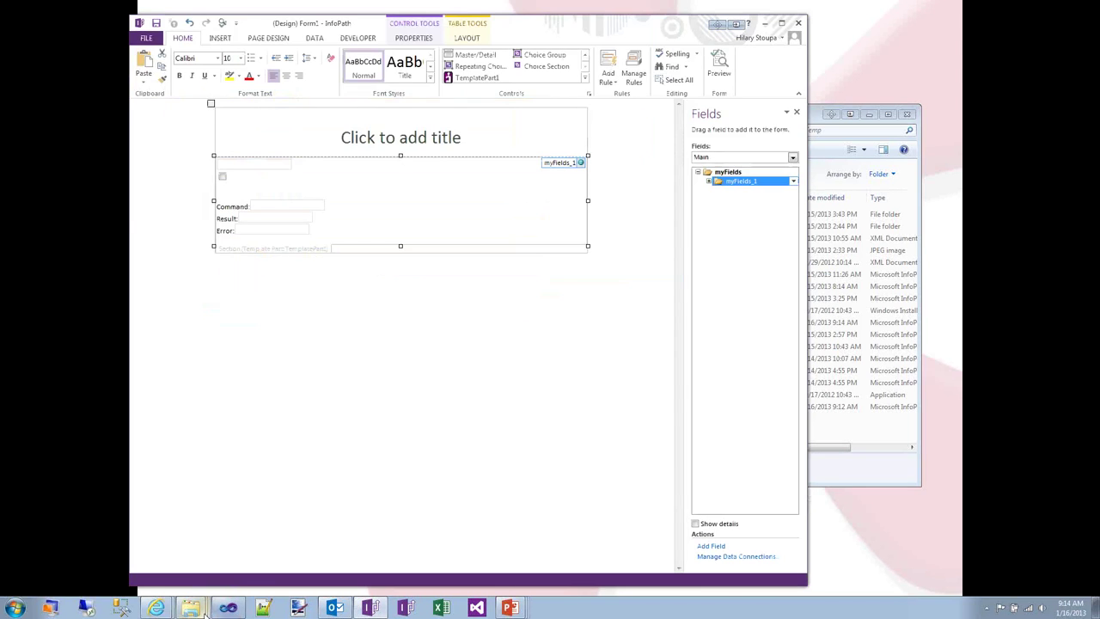
- Open the Temp folder and try a 7-Zip extract of Form1.xsn to Form1\, which fails
right_click(191, 607)
left_click(178, 581)
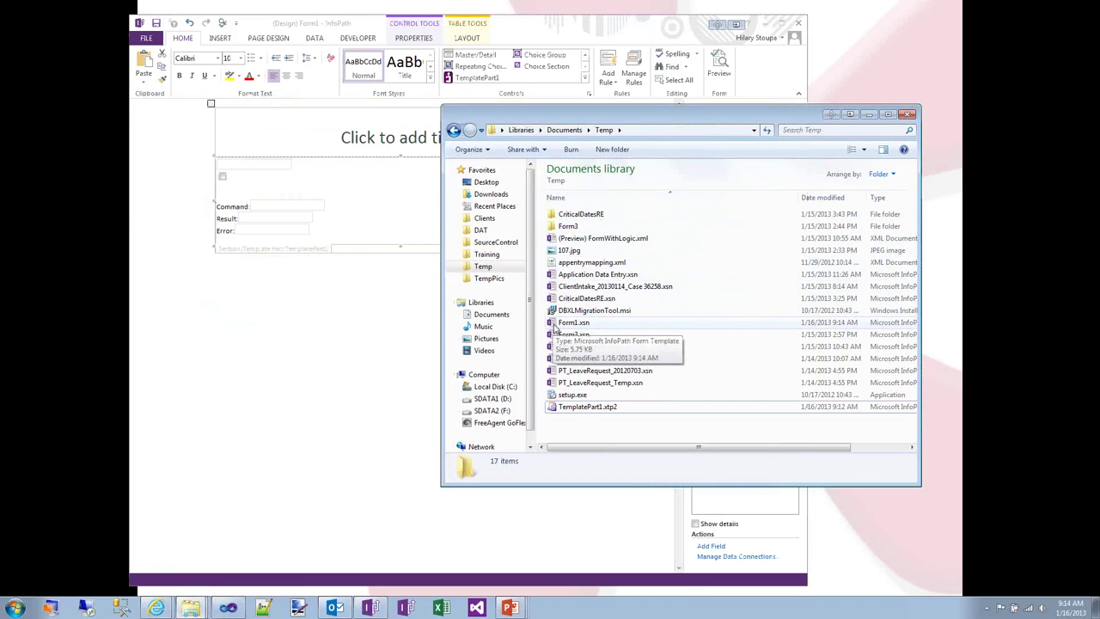
left_click(554, 324)
right_click(554, 325)
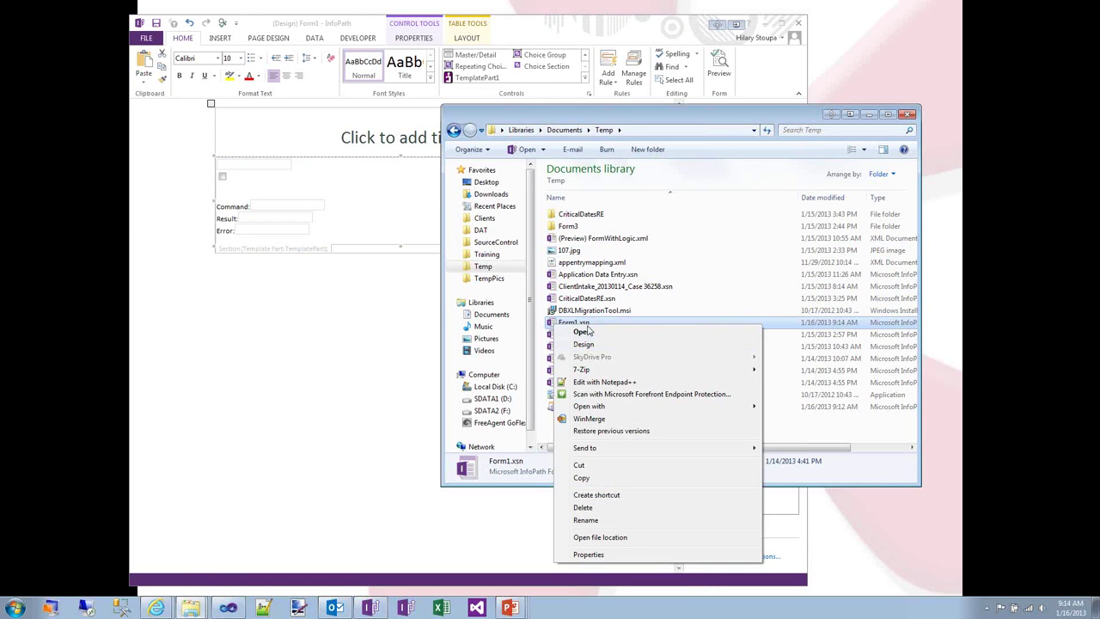
mouse_move(713, 376)
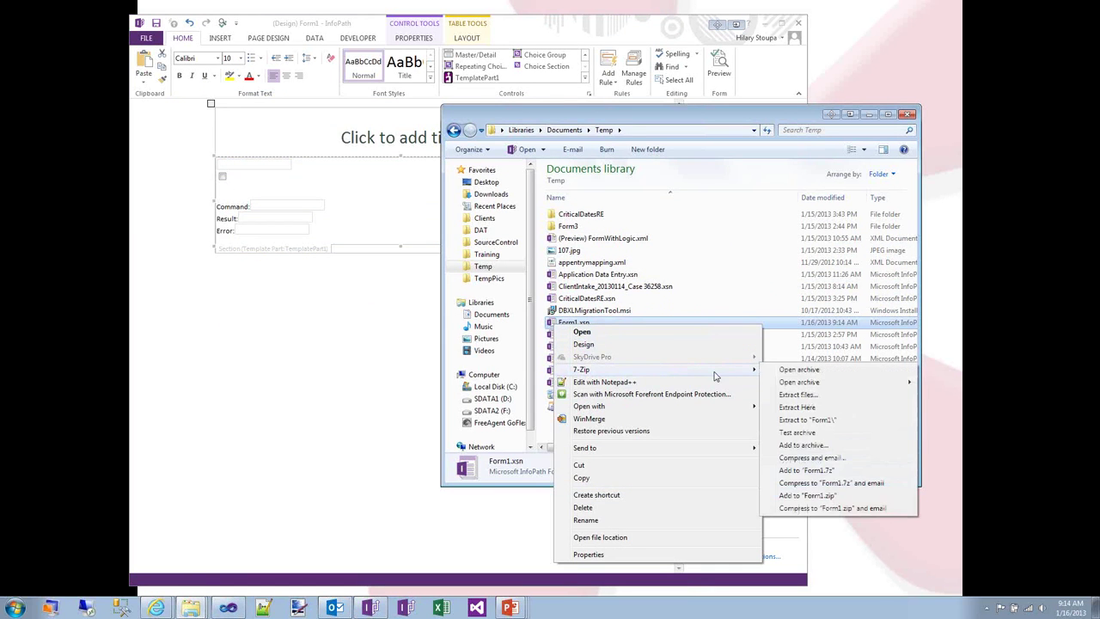
left_click(795, 420)
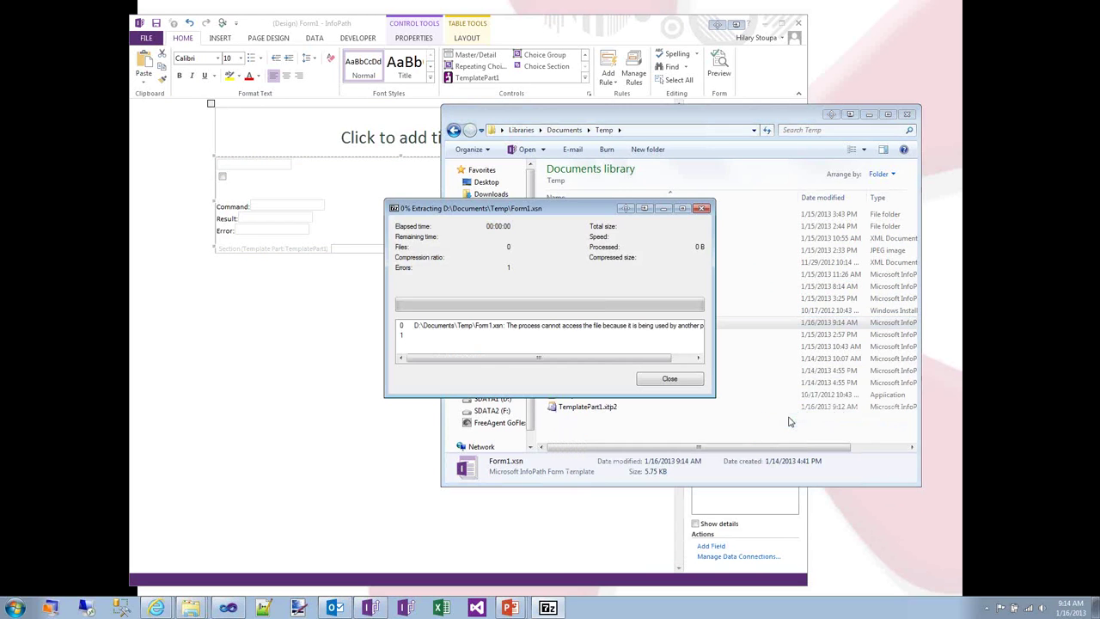
left_click(669, 378)
- Close InfoPath Designer and extract Form1.xsn into the Form1 folder again
left_click(799, 24)
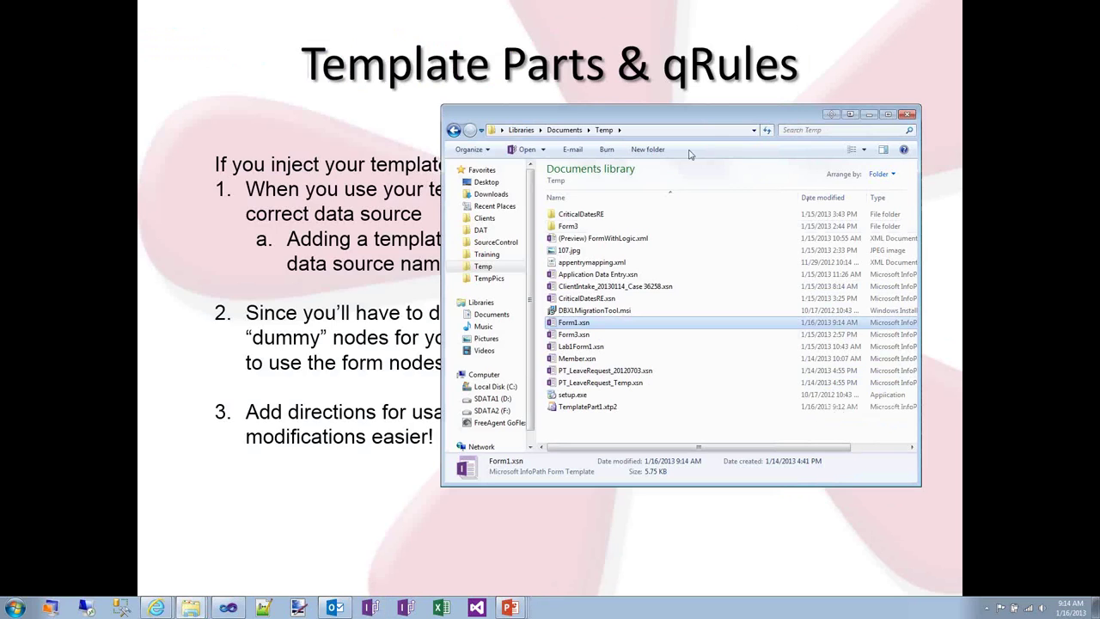
right_click(584, 327)
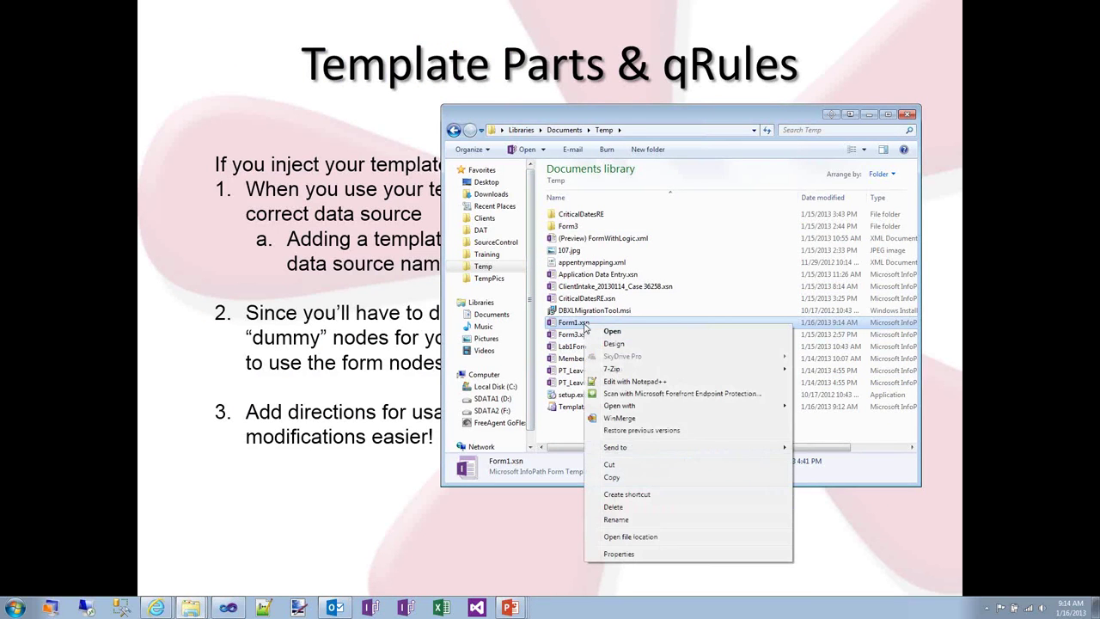
mouse_move(721, 368)
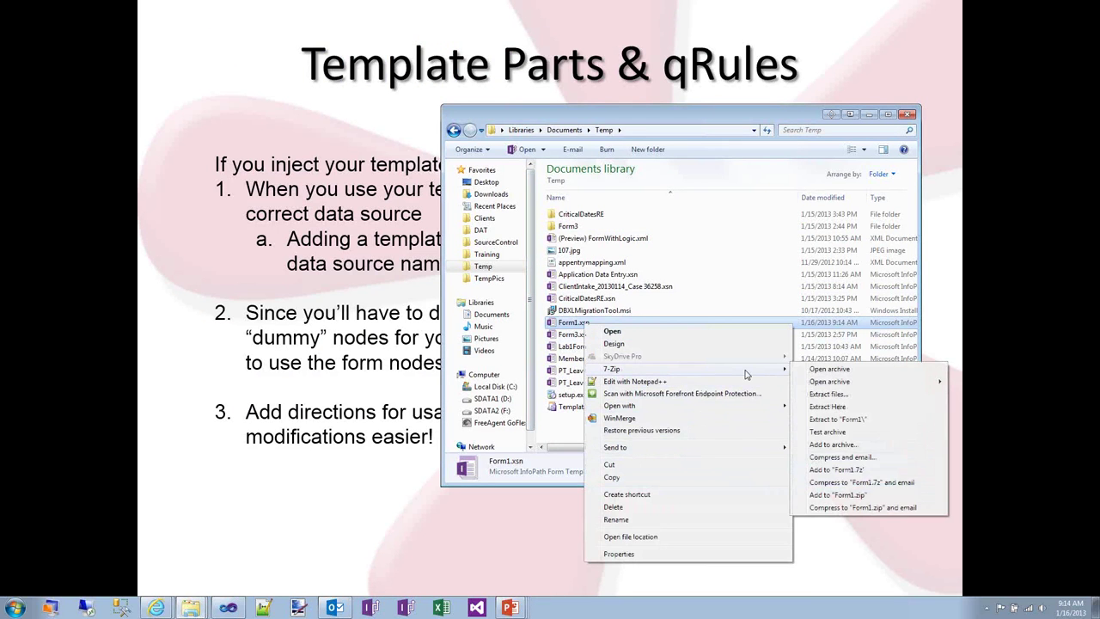
left_click(832, 420)
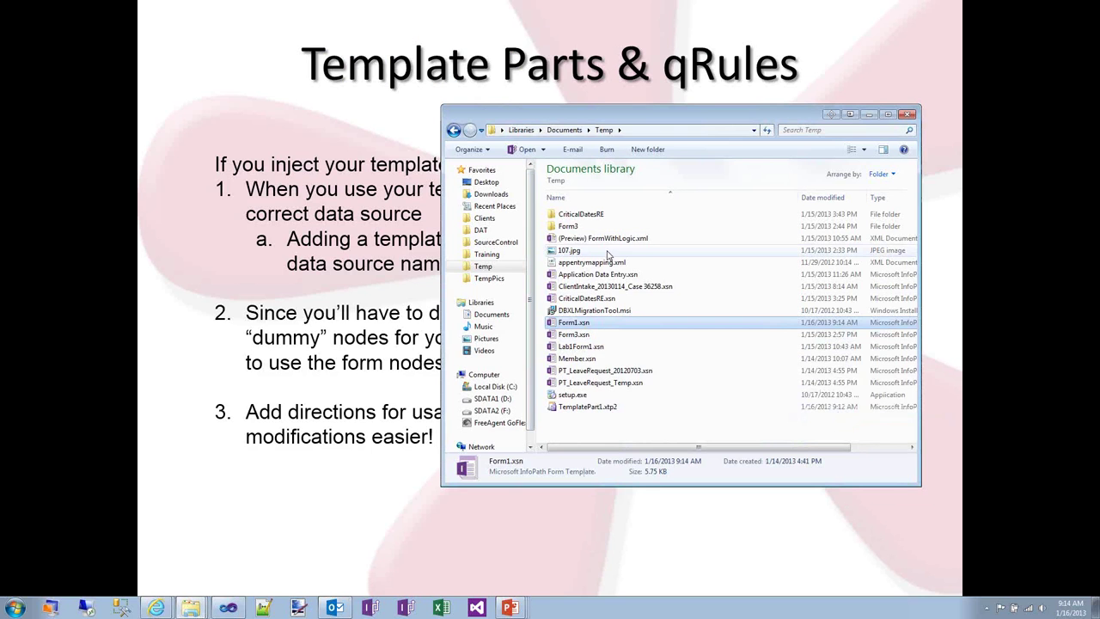
- Open the extracted Form1 folder and launch the qRules Injector
double_click(568, 226)
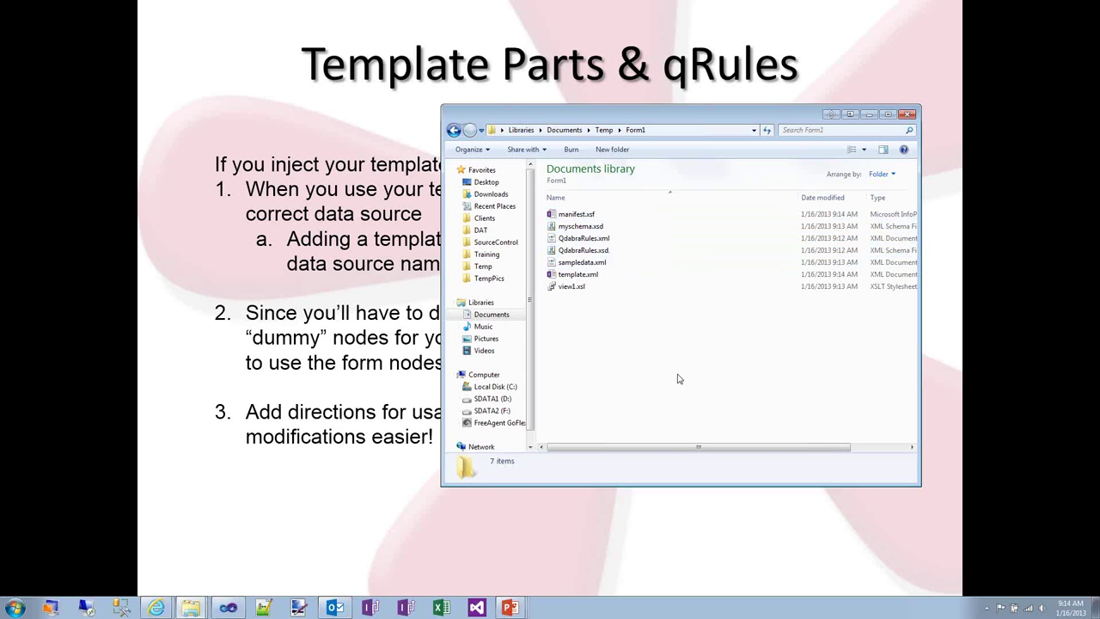
left_click(15, 608)
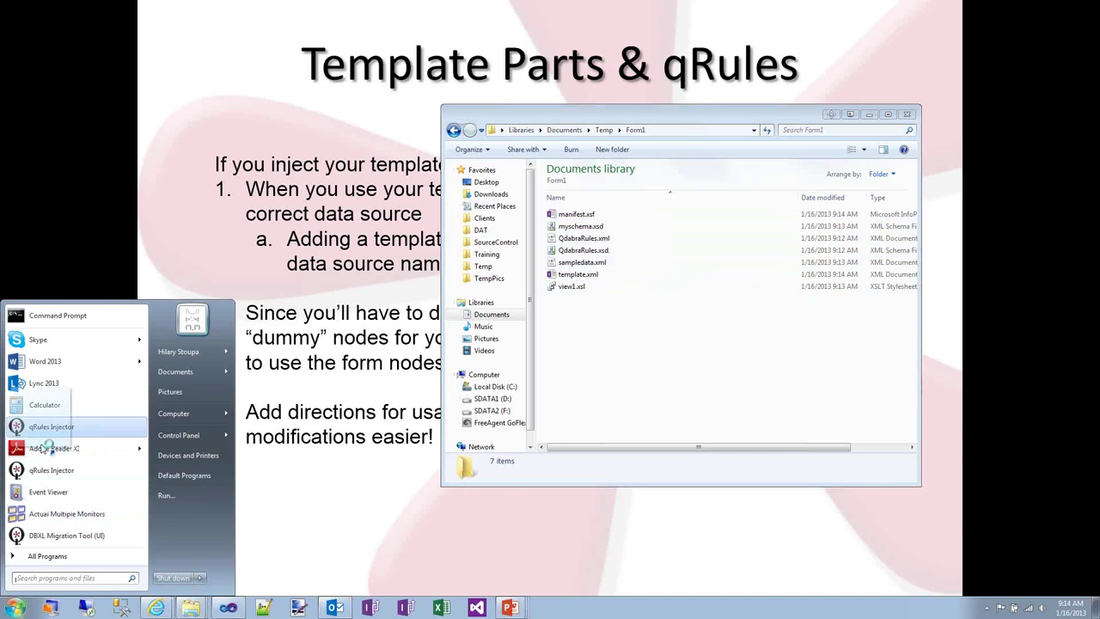
left_click(50, 470)
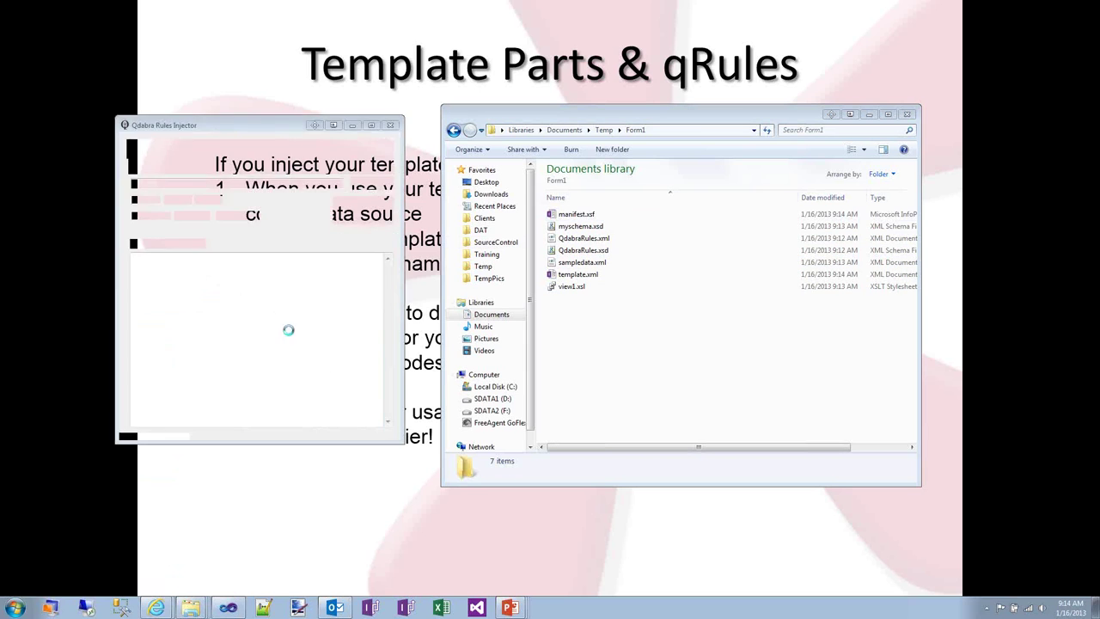
- Inject qRules into Form1's manifest.xsf, accept the prompts, and close the injector
left_click_drag(561, 217, 266, 194)
left_click(347, 215)
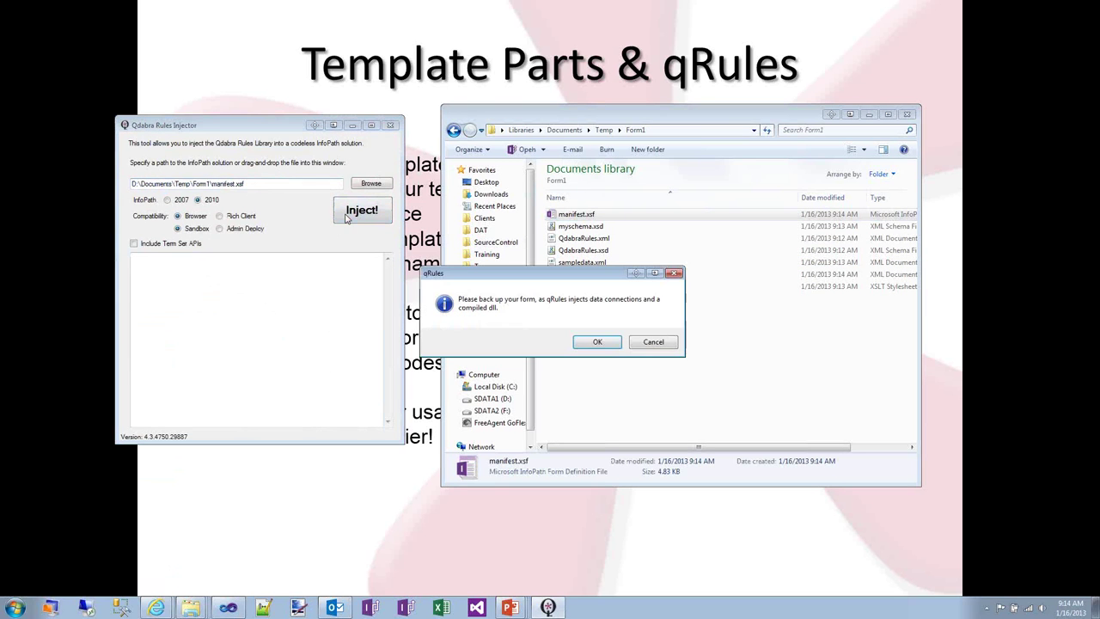
left_click(601, 340)
left_click(564, 339)
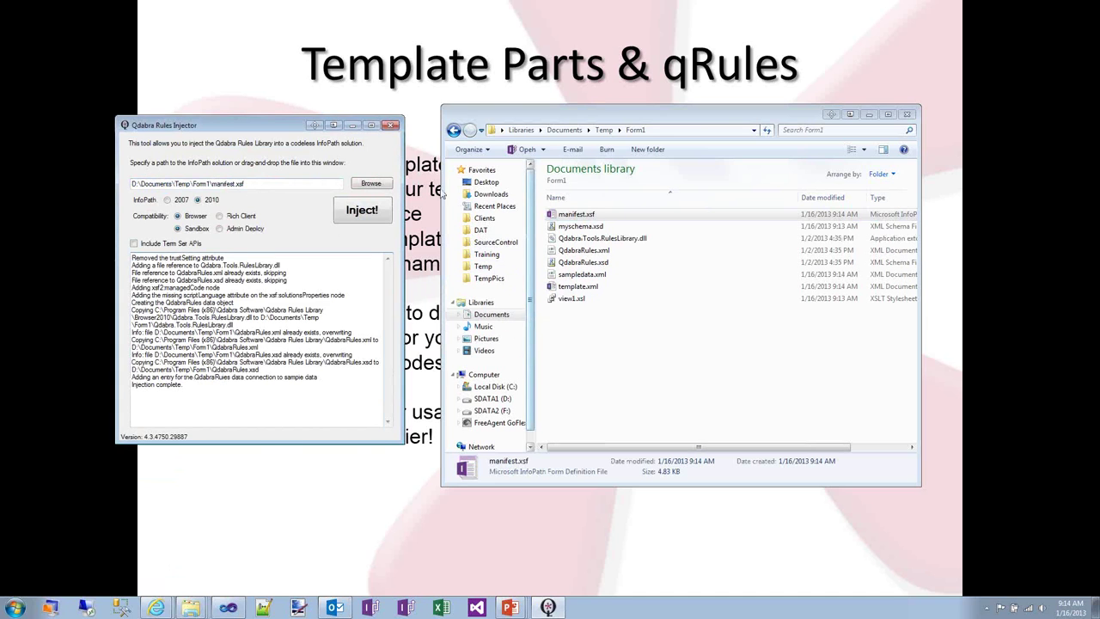
left_click(391, 125)
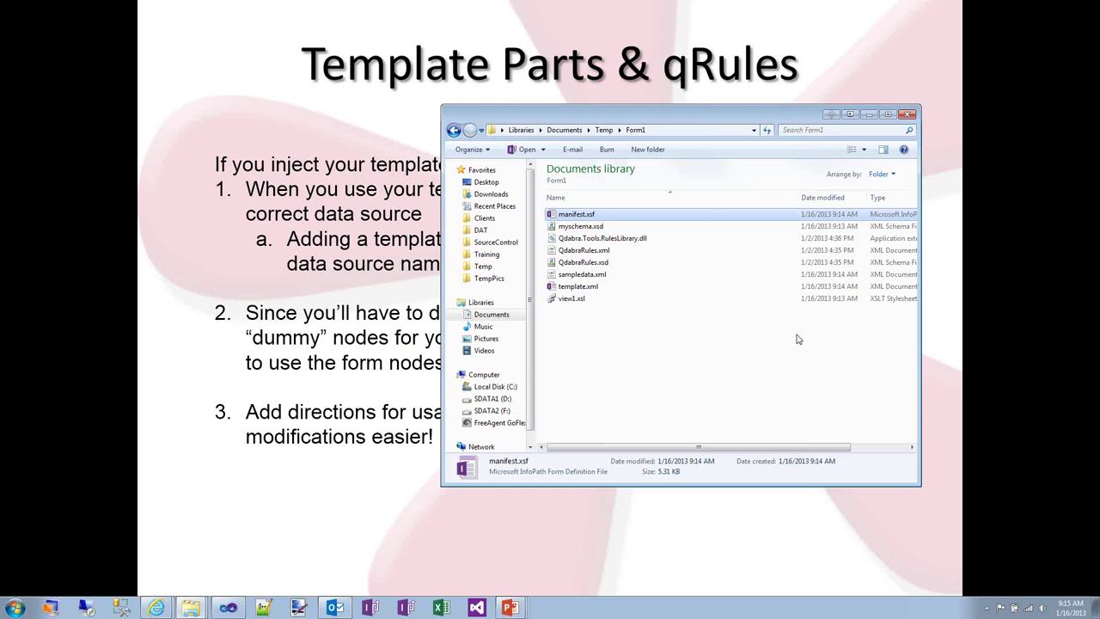
right_click(561, 213)
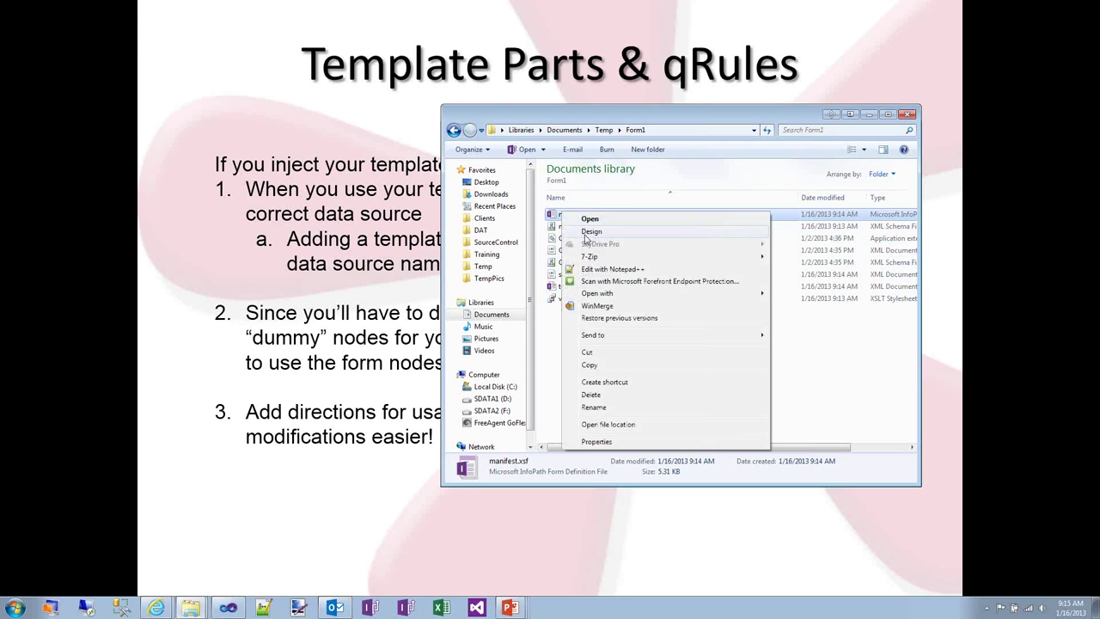
left_click(586, 237)
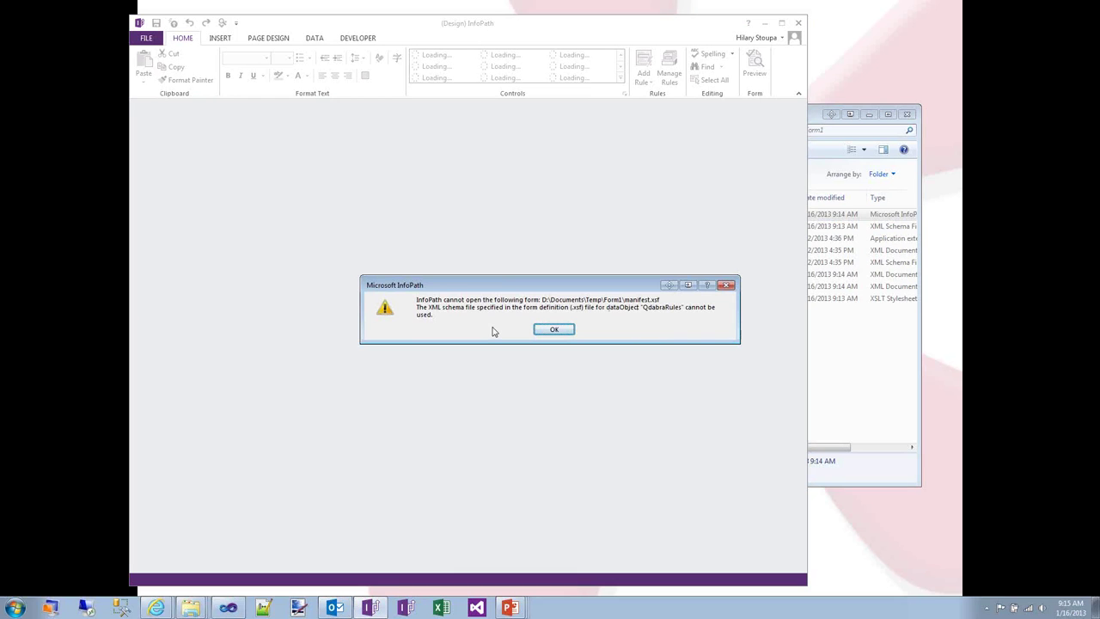
left_click(550, 331)
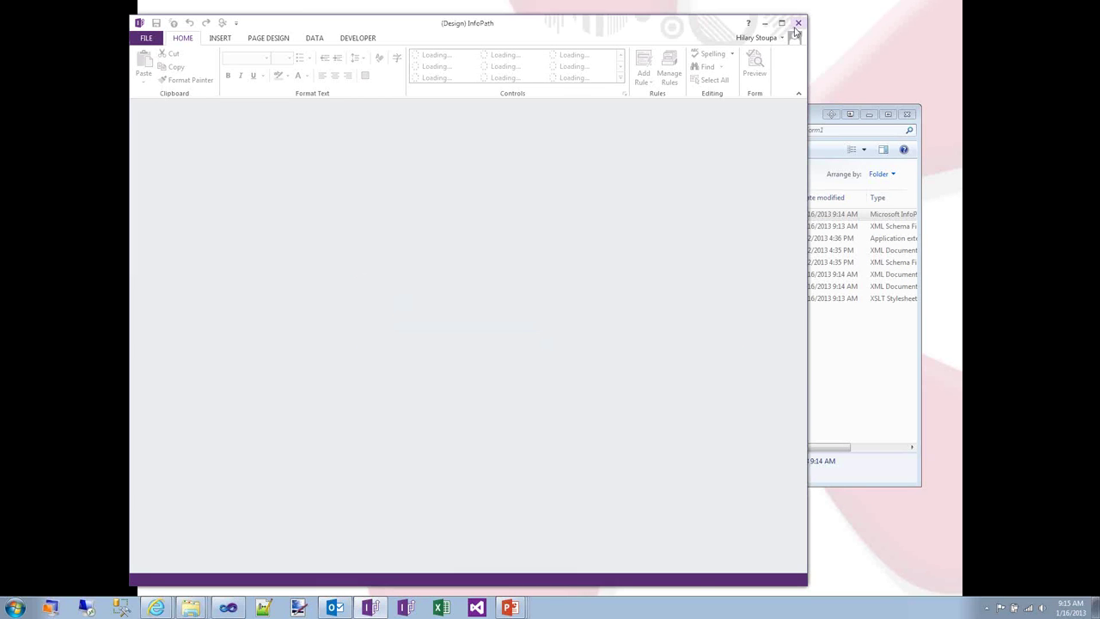
left_click(797, 24)
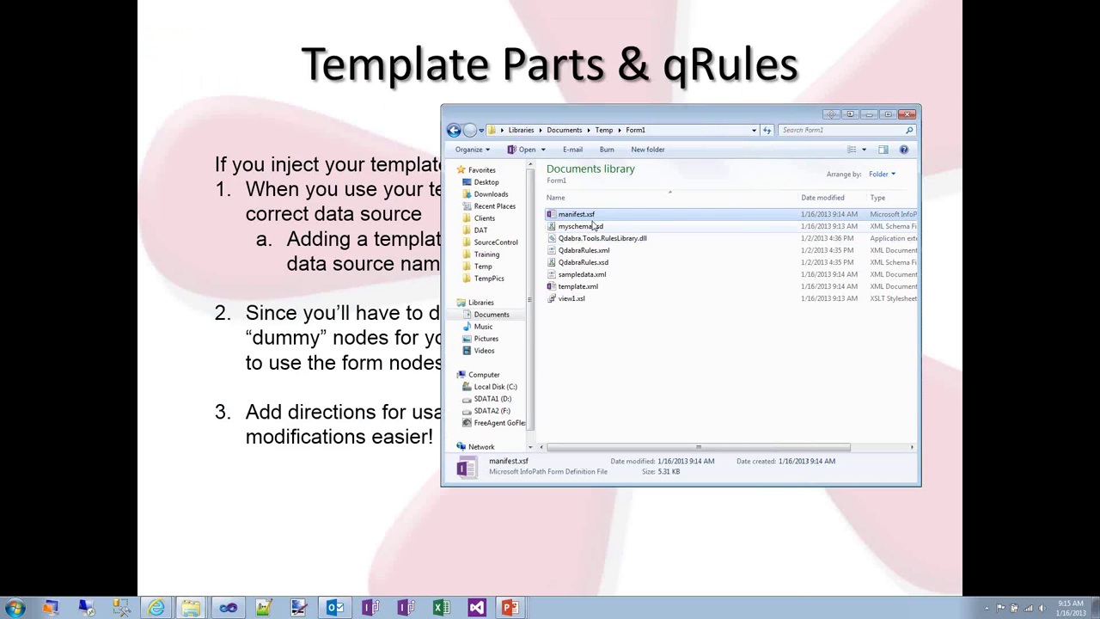
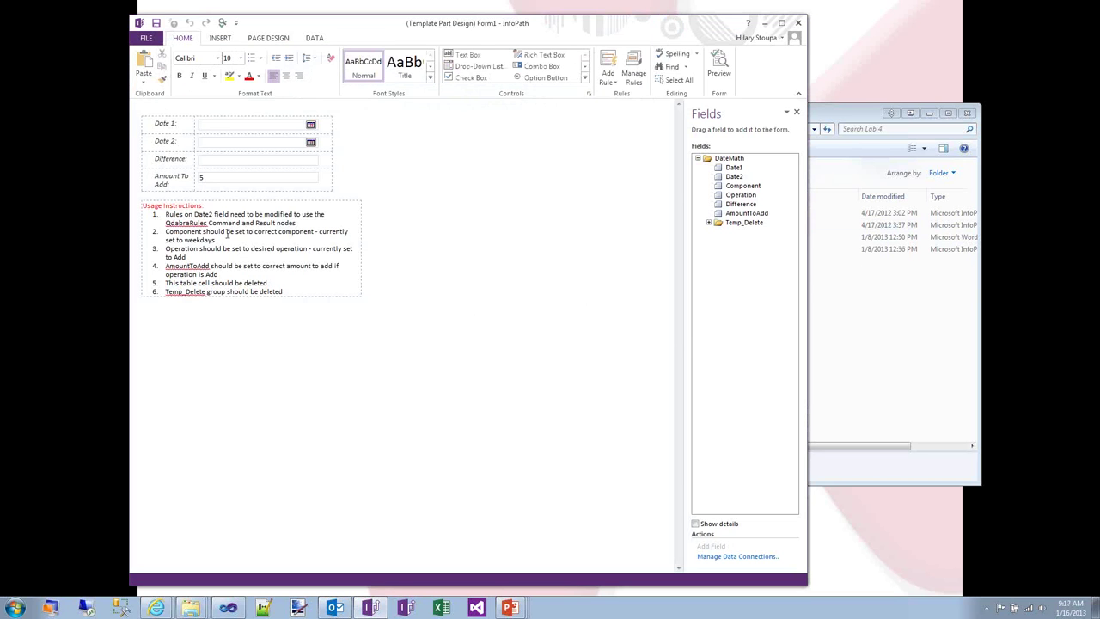
- Expand the Temp_Delete group to reveal its Command and Result fields, then select the Date 2 picker
left_click(164, 215)
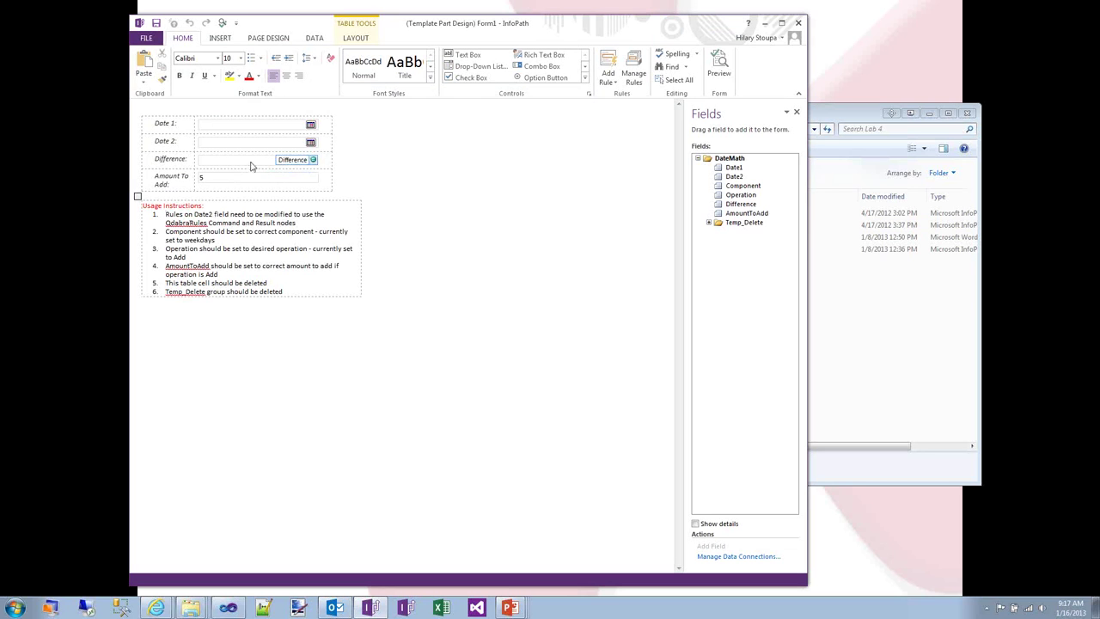
left_click(708, 224)
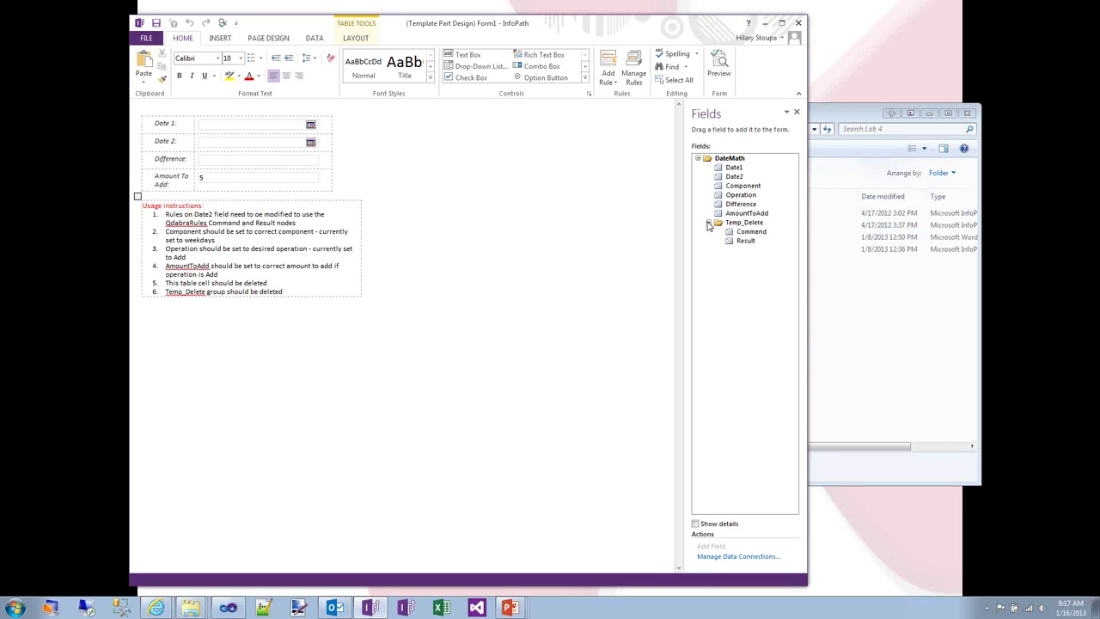
left_click(741, 225)
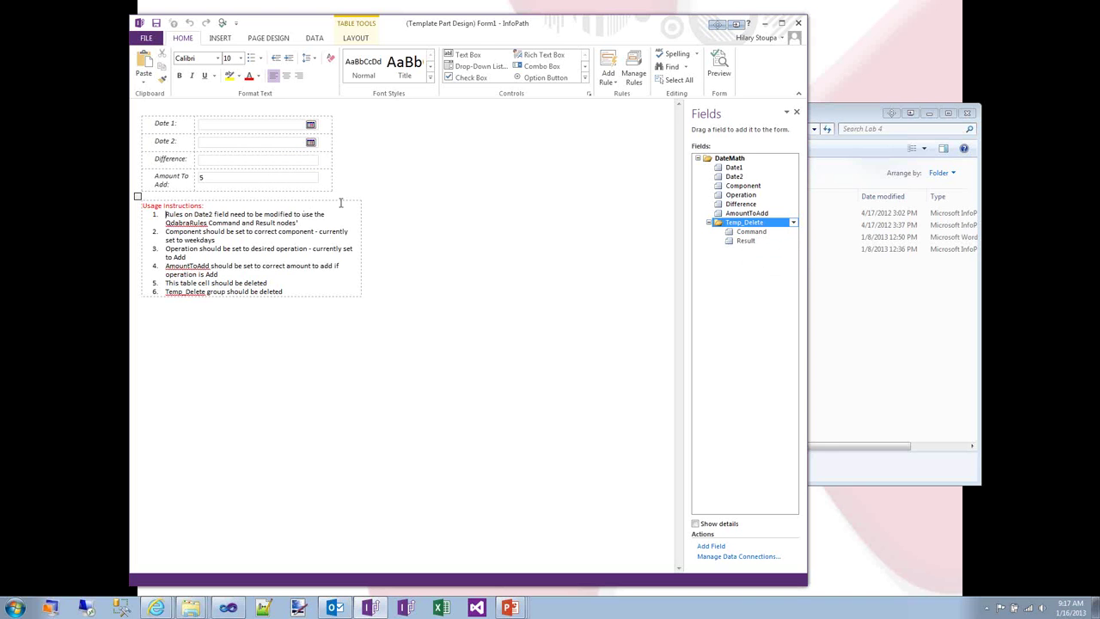
left_click(267, 146)
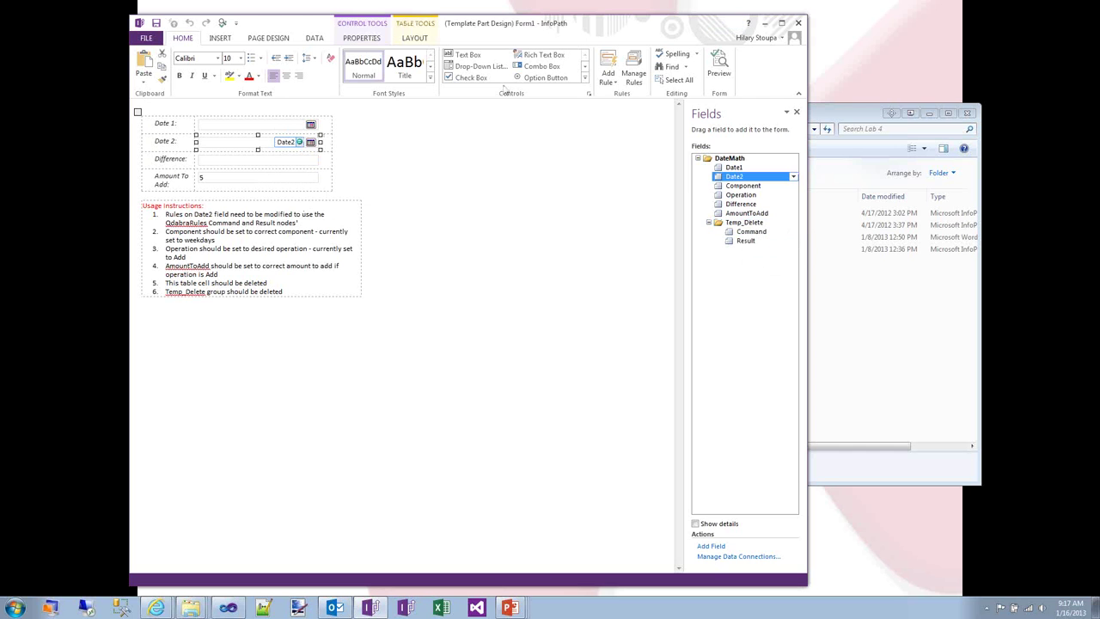
- Show Date2's rules and inspect the Get Difference rule's Command action without changing it
left_click(633, 76)
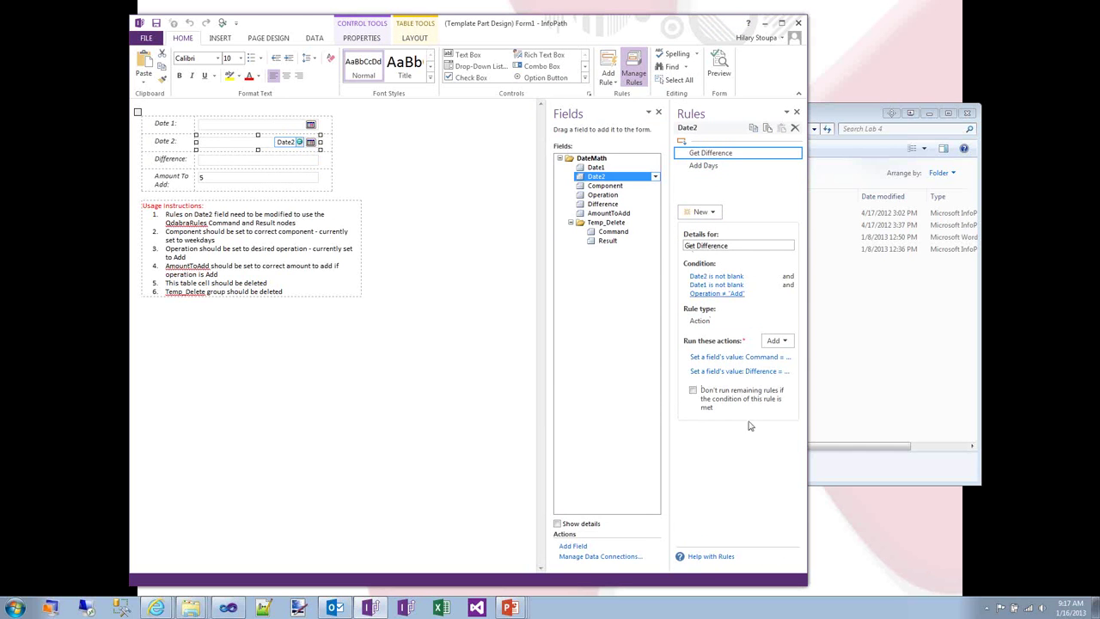
left_click(603, 233)
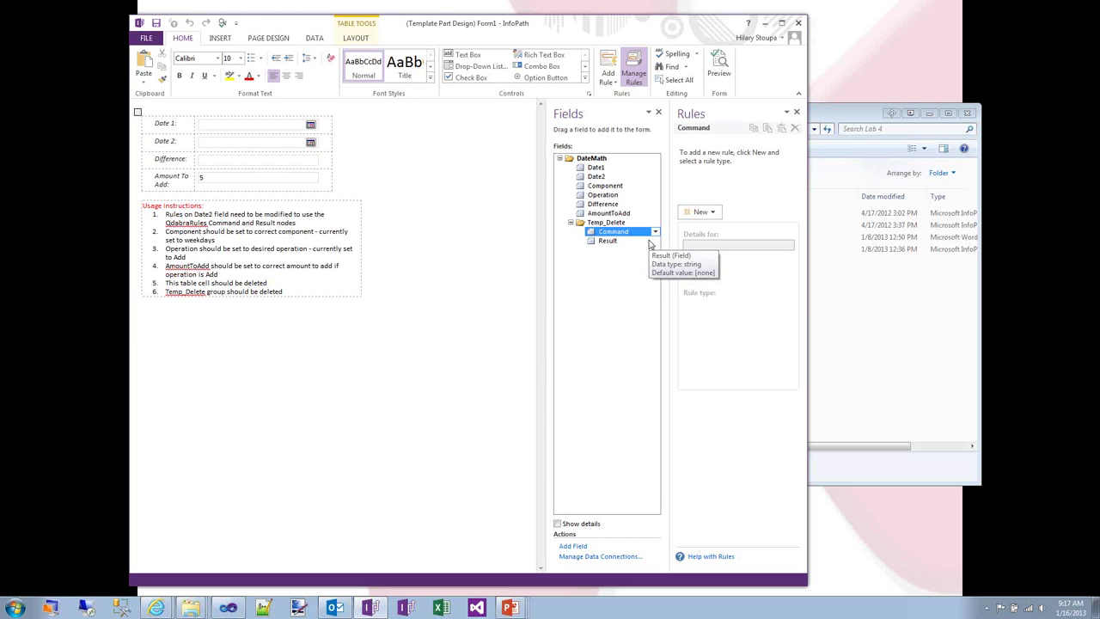
left_click(243, 146)
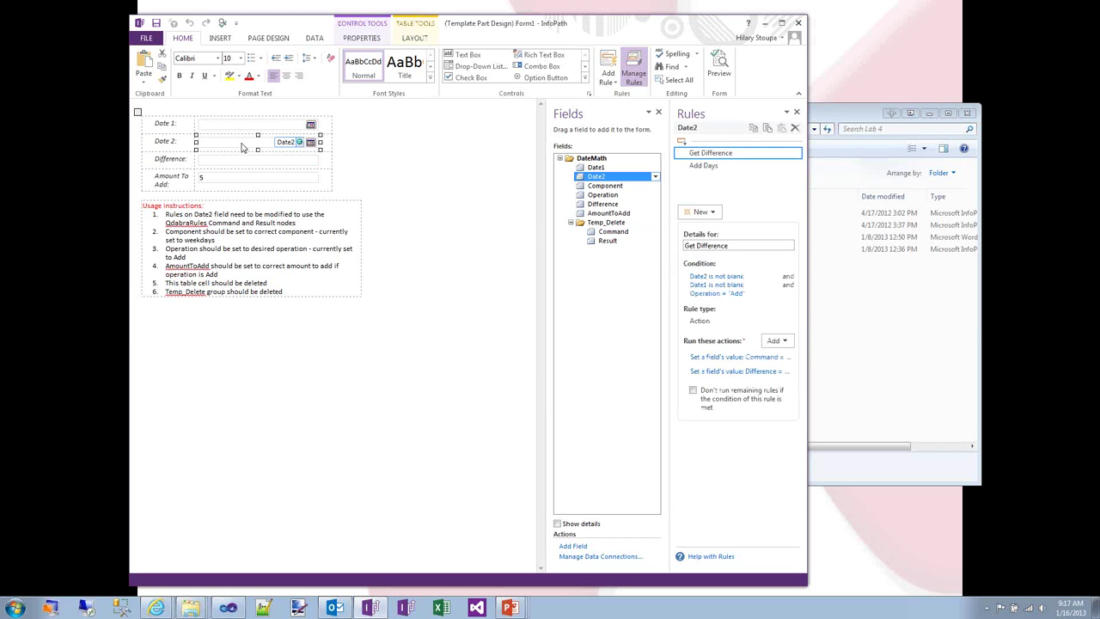
left_click(767, 364)
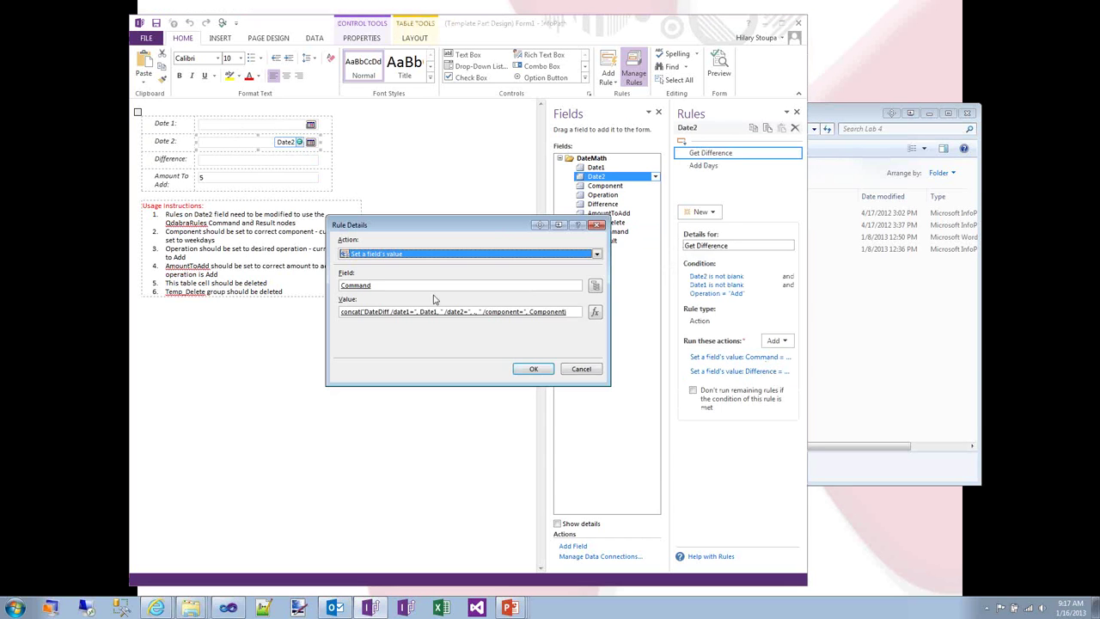
double_click(373, 285)
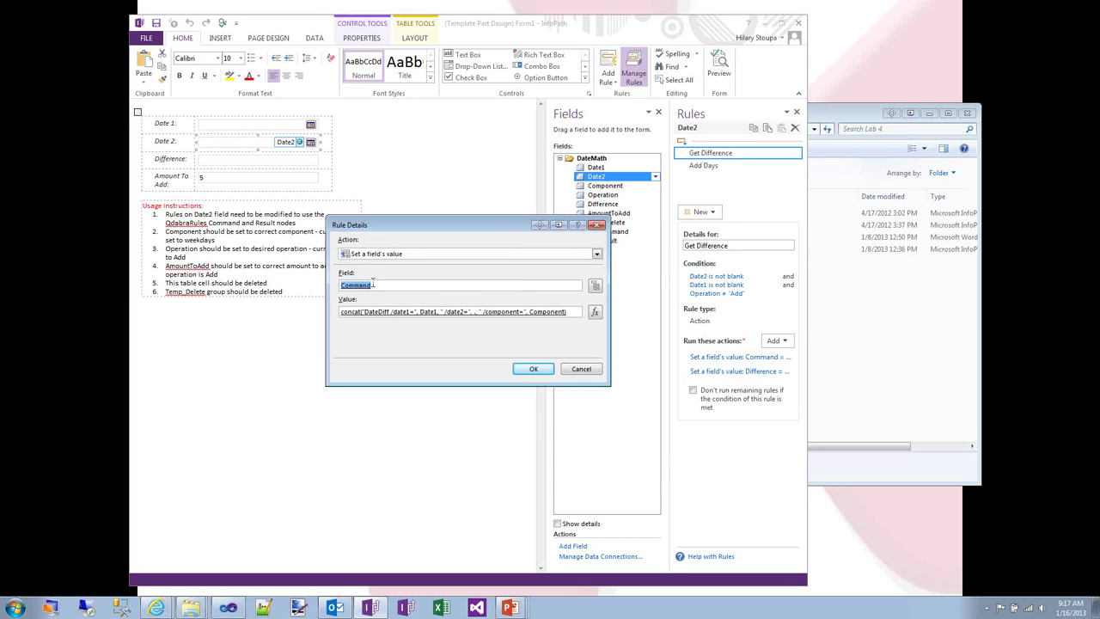
left_click(581, 369)
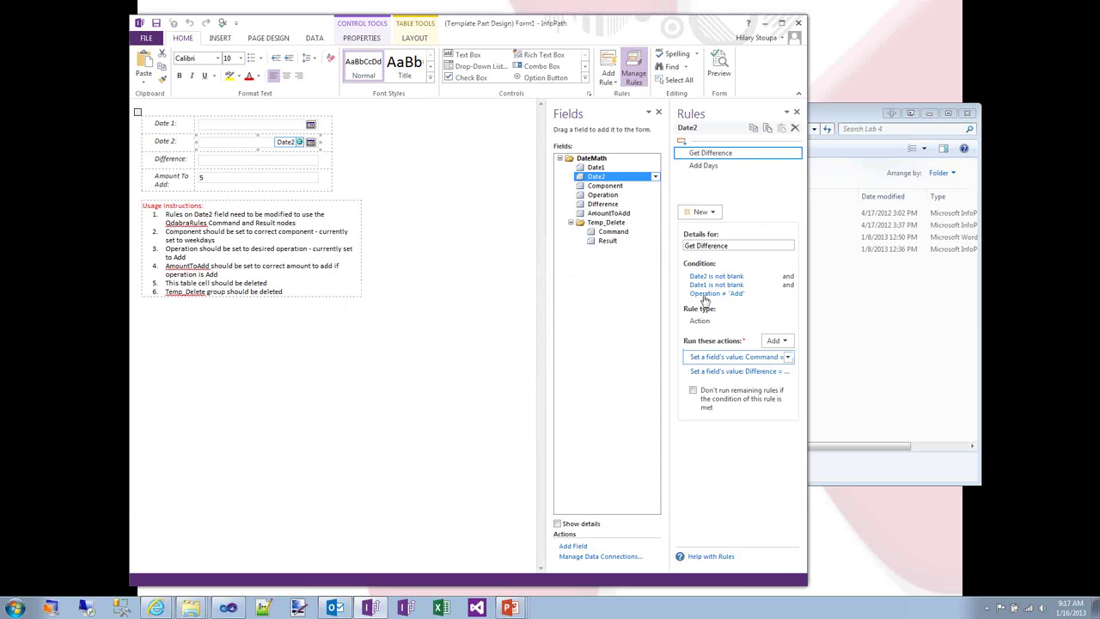
- Review the Add Days rule, whose action sets Date1 to Result, leaving it unchanged
left_click(694, 171)
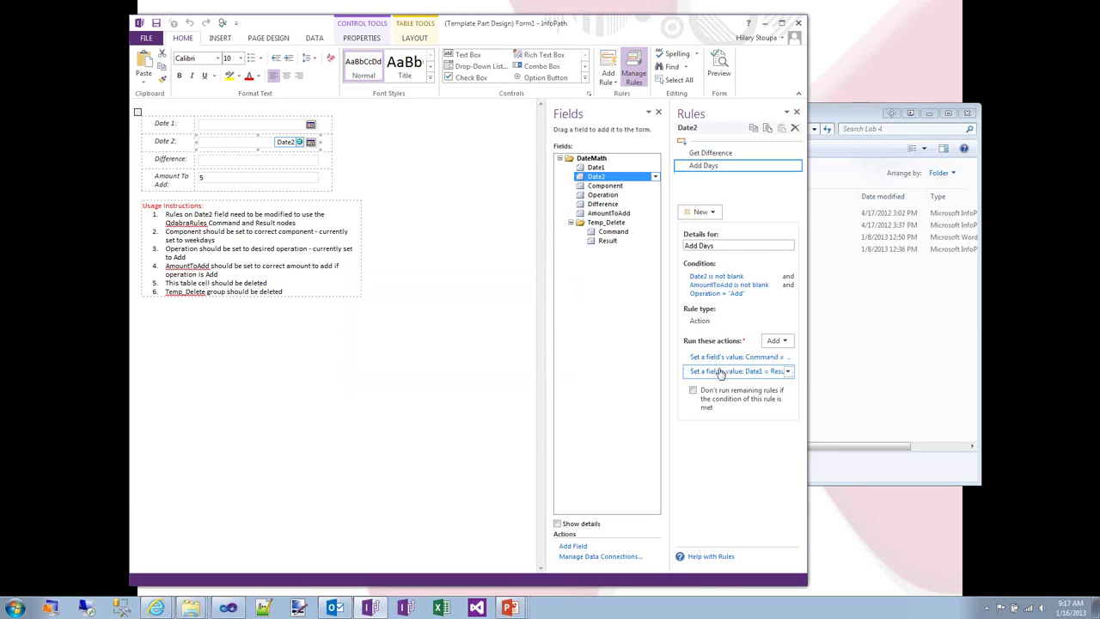
left_click(722, 371)
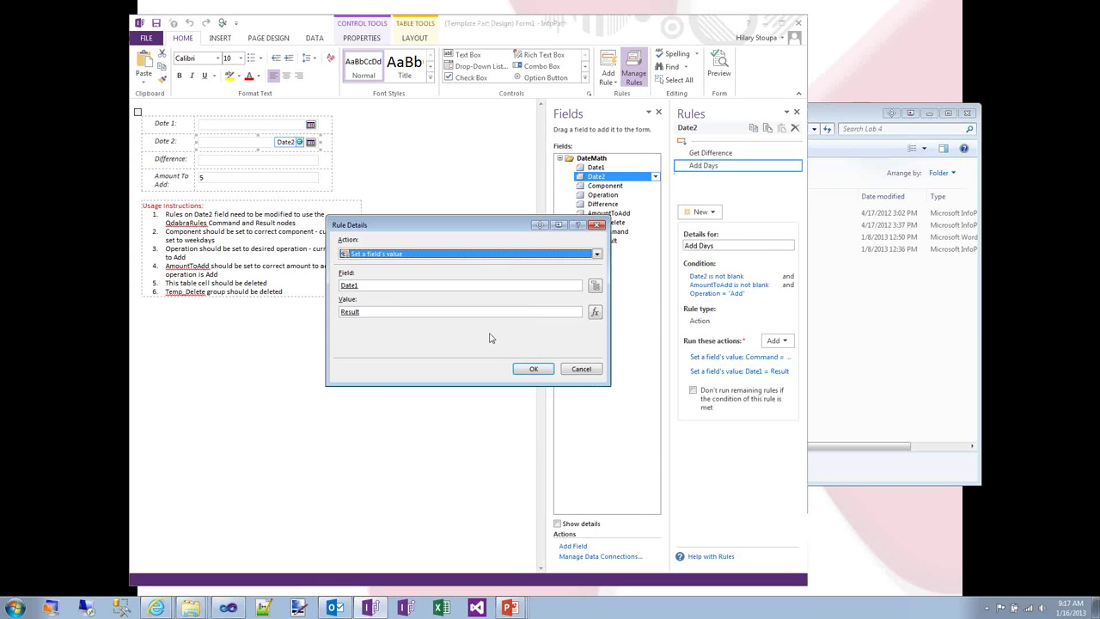
double_click(347, 314)
left_click(582, 369)
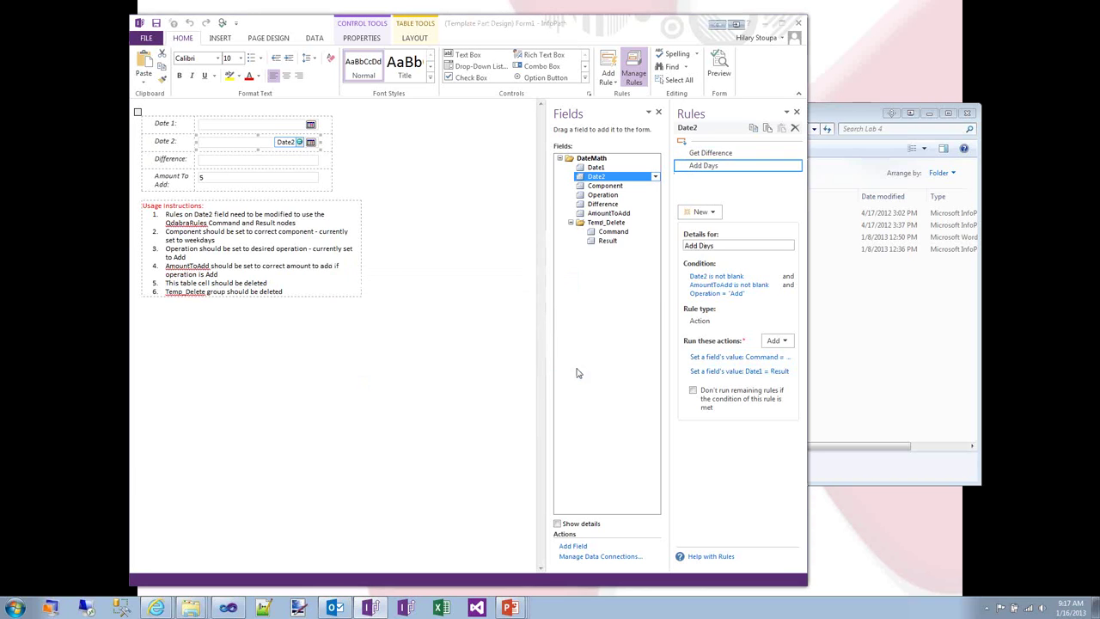
left_click(411, 182)
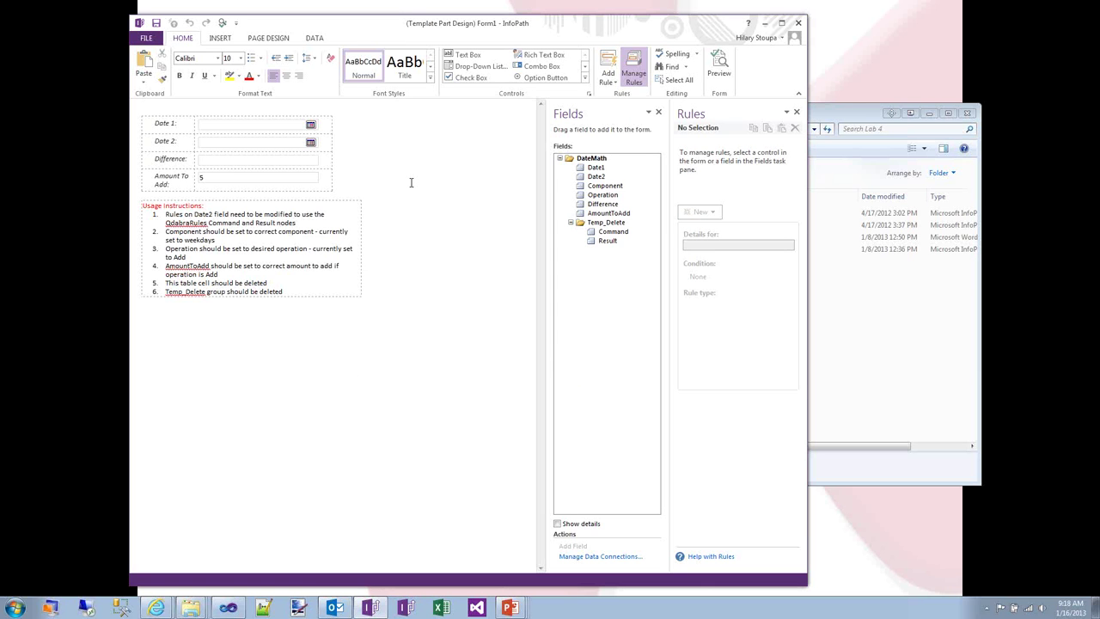
left_click_drag(592, 182, 585, 186)
- Return to the PowerPoint slideshow and advance to the 'qRules – XTP Lab' slide
key("alt+Tab")
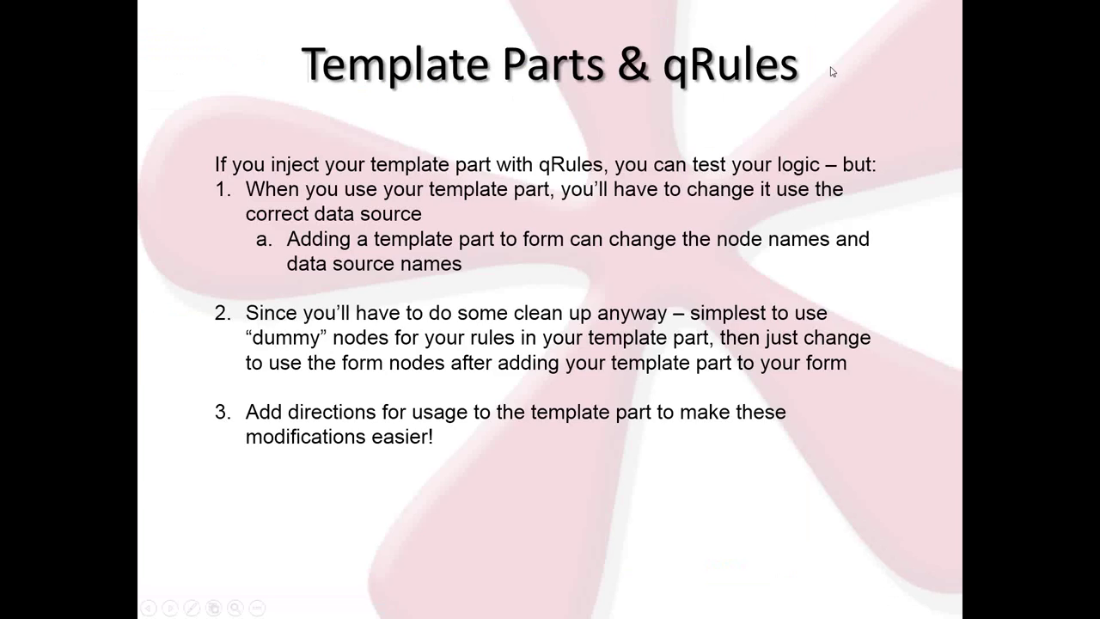
left_click(170, 607)
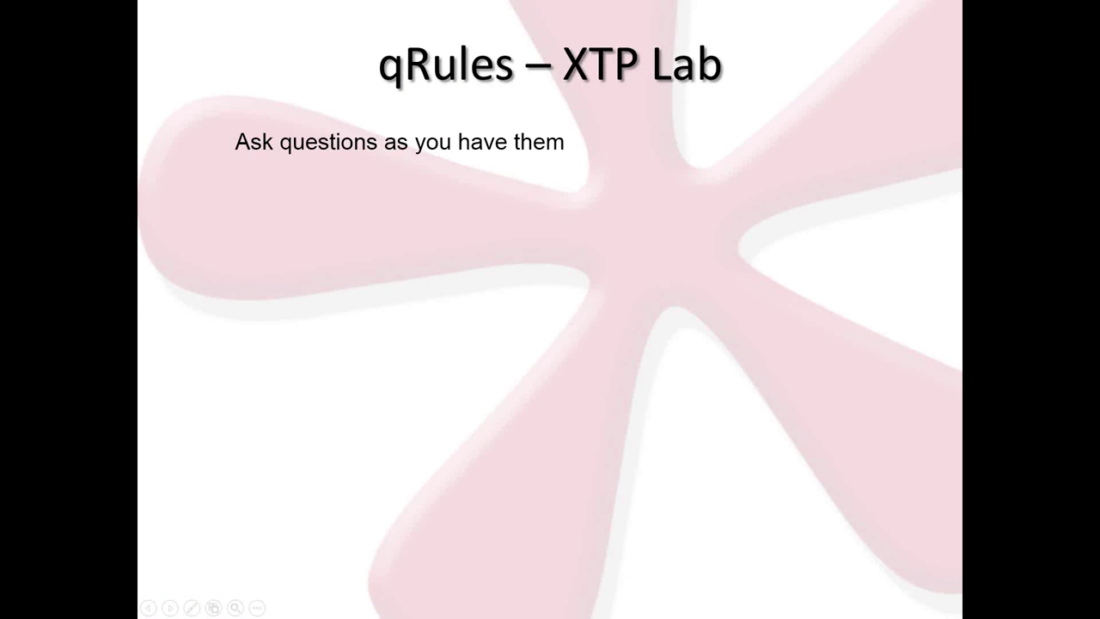
mouse_move(1062, 589)
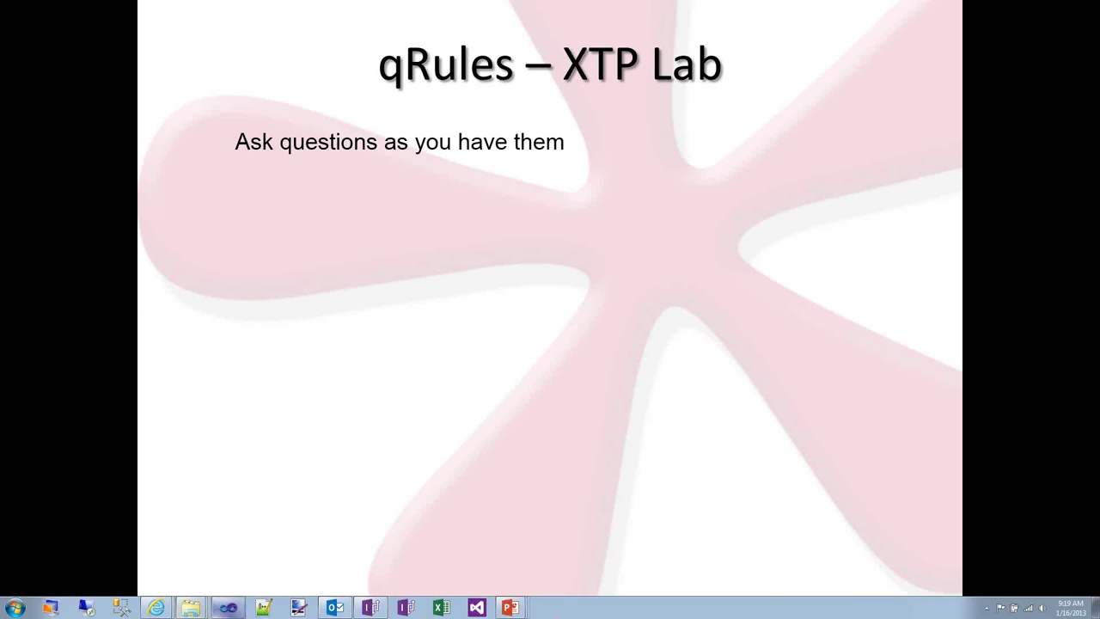
mouse_move(159, 608)
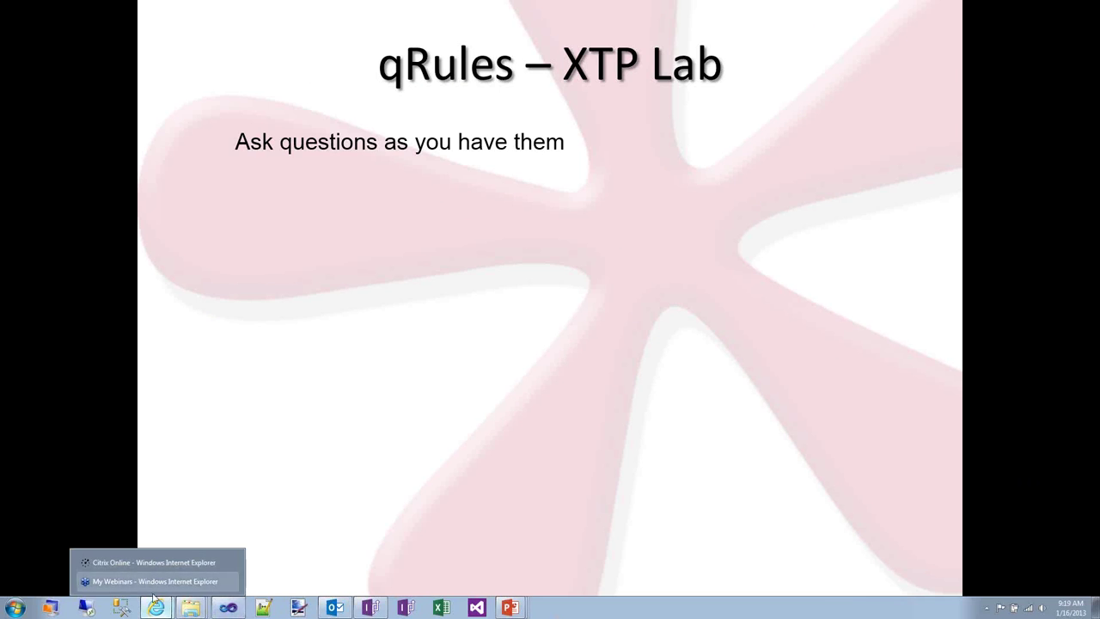
- Go to the qRules training SharePoint site at training.formsboard.com/qj2013 in Internet Explorer
left_click(155, 562)
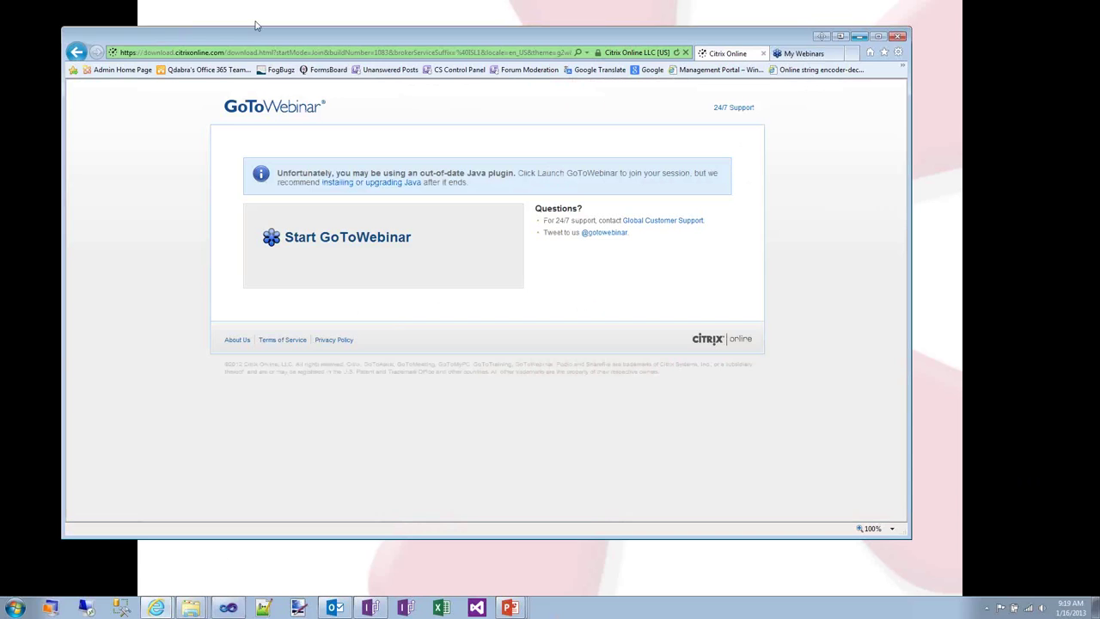
left_click(282, 54)
type("https://")
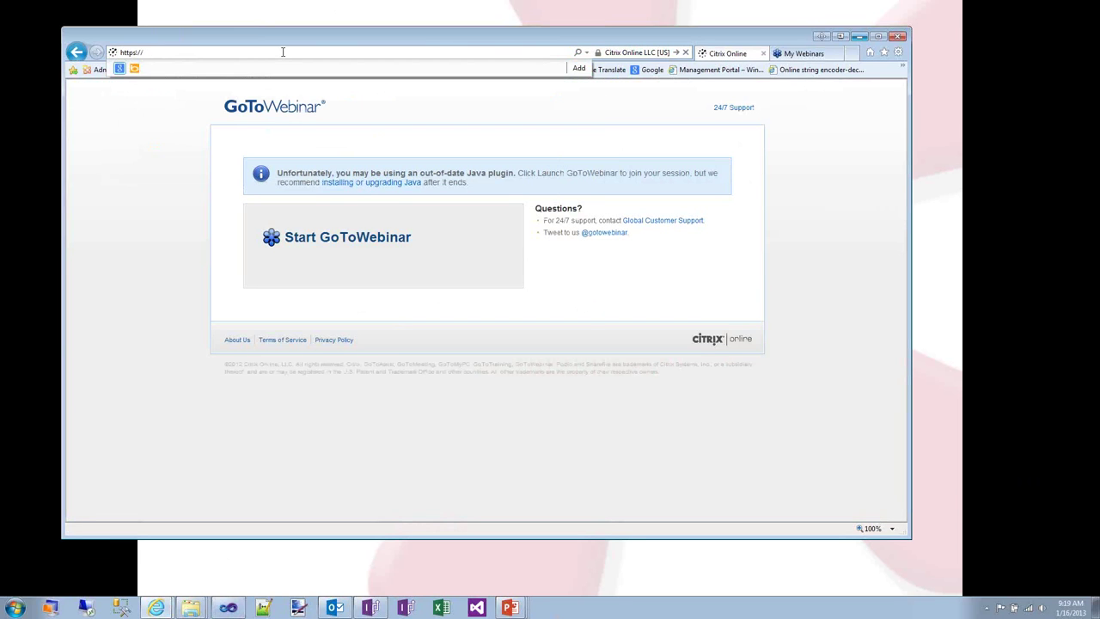
type("training.formsboard.com/")
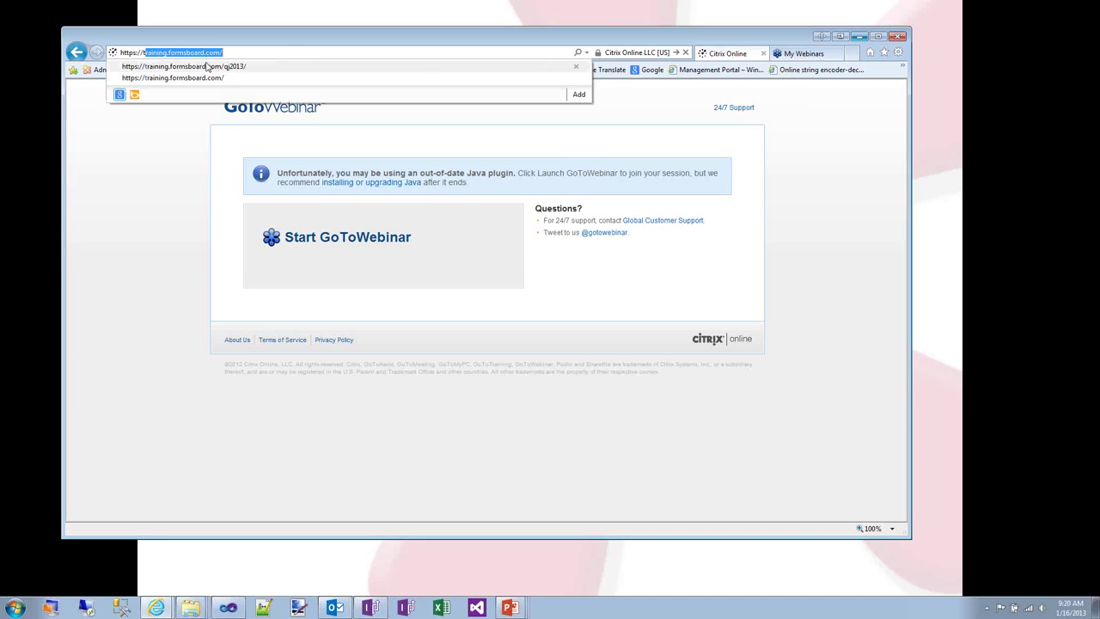
left_click(207, 67)
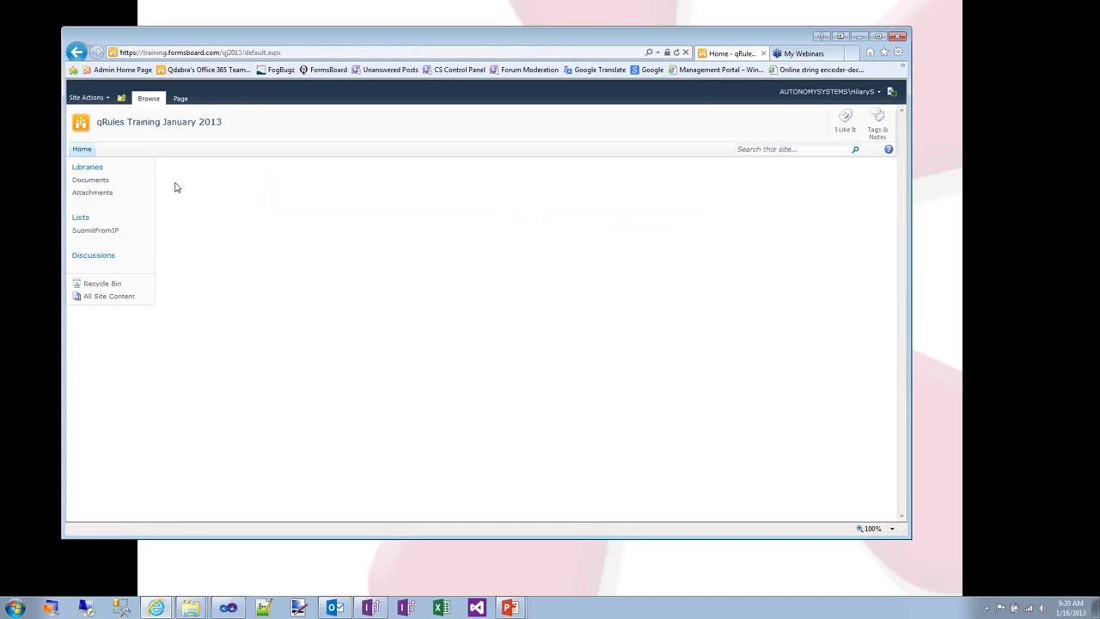
- Show the Documents library's Lab 4 folder with DateDiff and DateMath, then minimize the browser
left_click(93, 179)
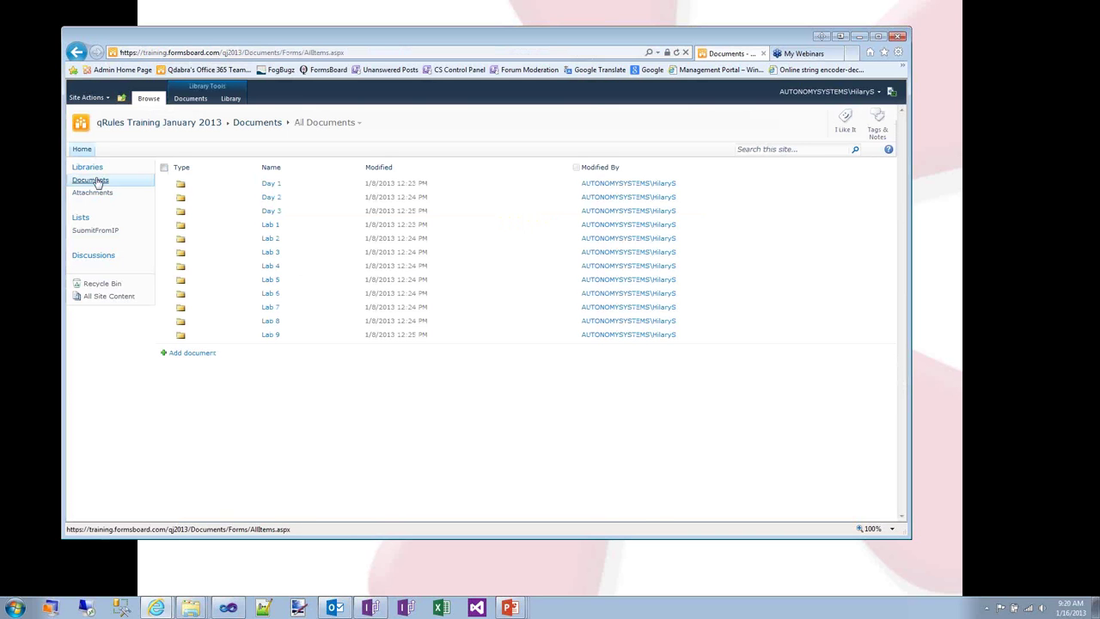
left_click(270, 267)
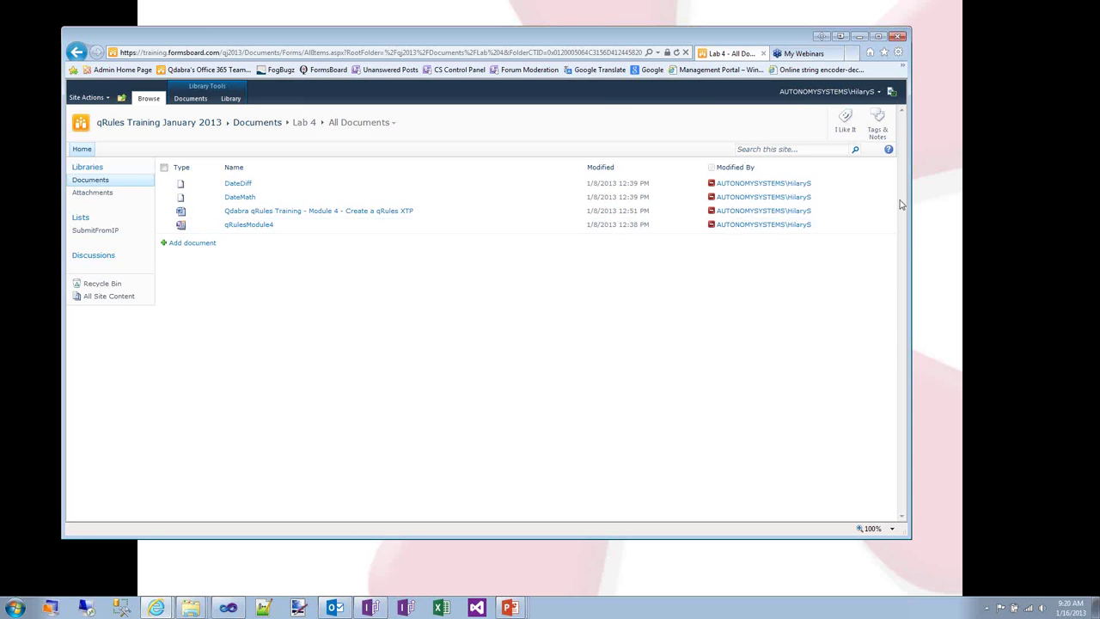
left_click(858, 37)
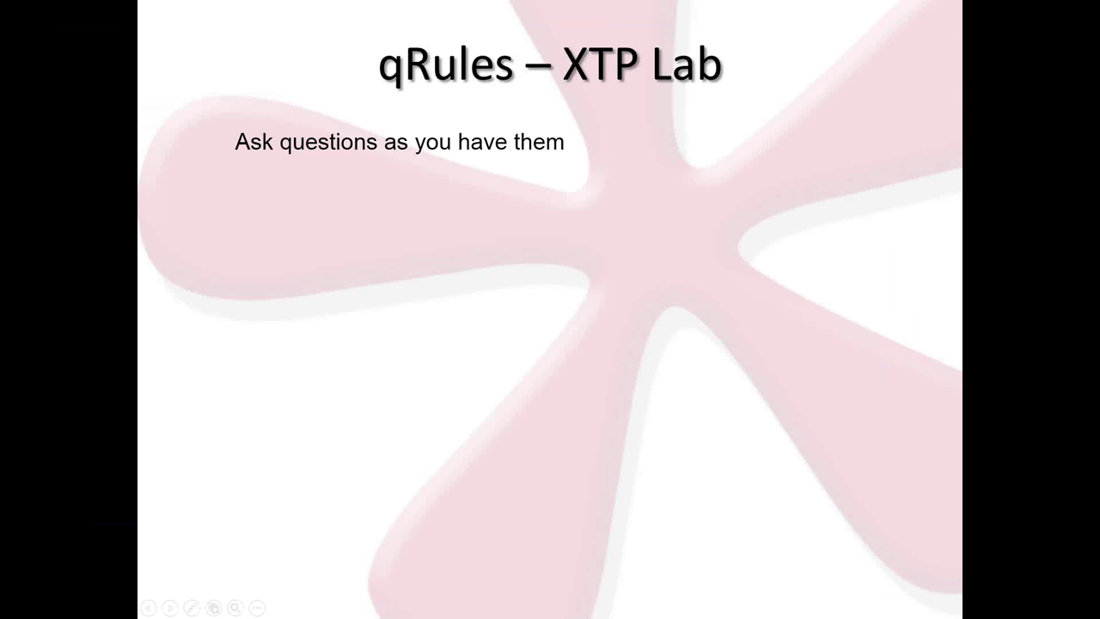
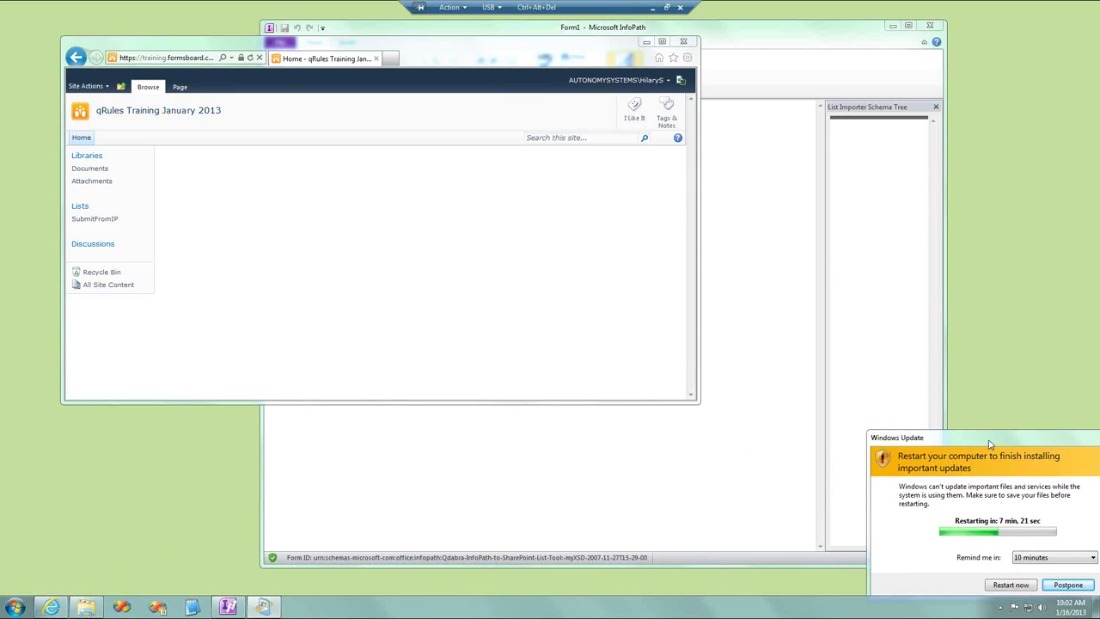
- Postpone the Windows restart reminder by 4 hours and move the InfoPath window back into view
left_click_drag(989, 442, 756, 428)
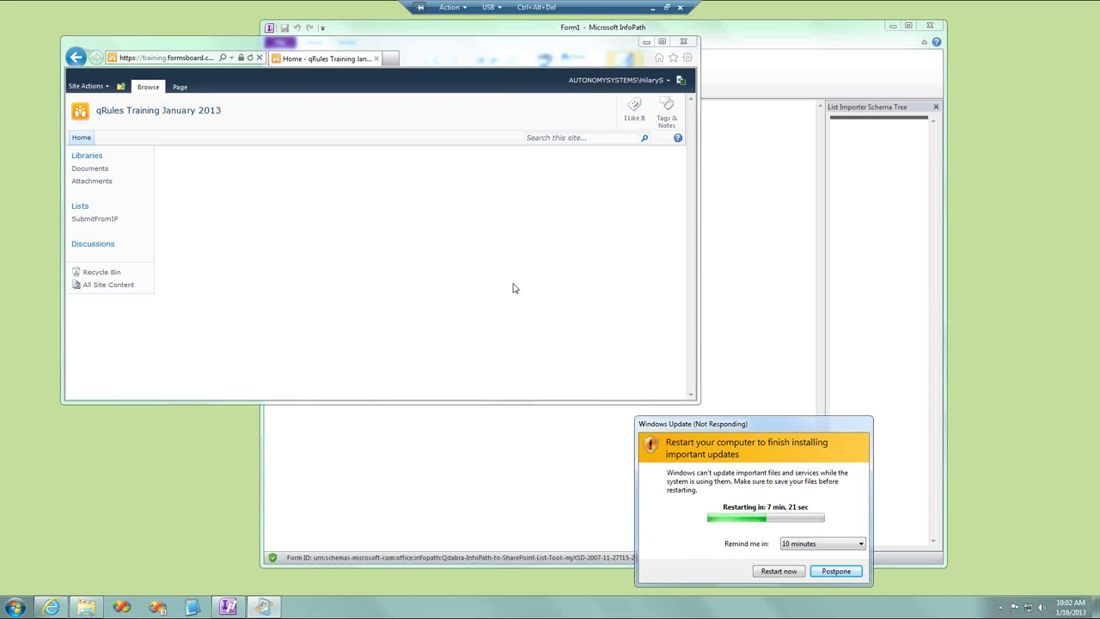
left_click(748, 36)
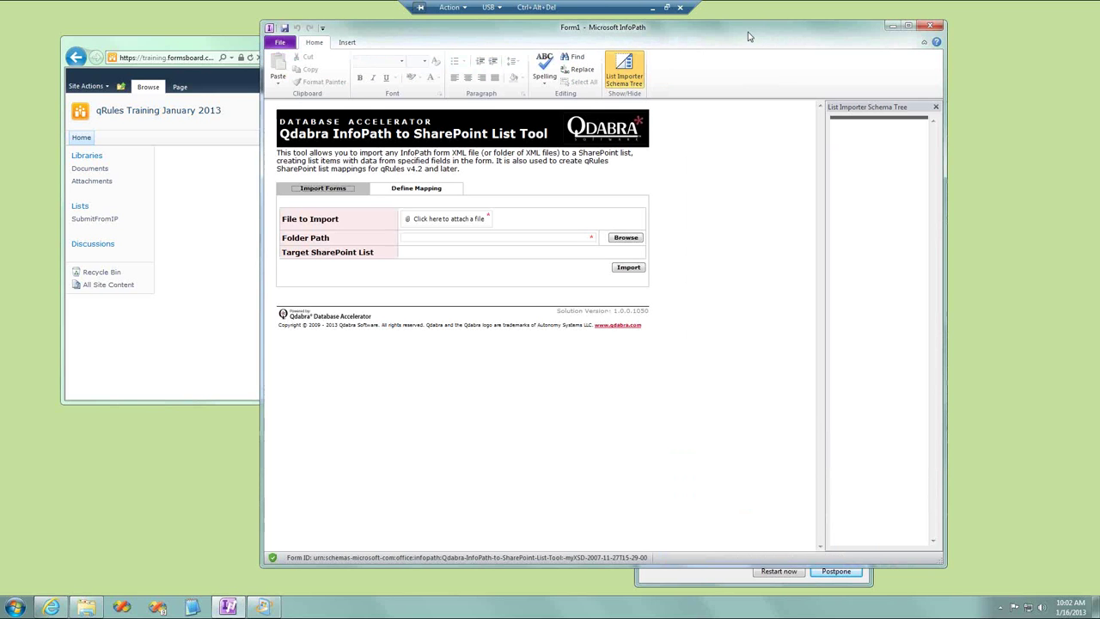
left_click_drag(748, 36, 530, 58)
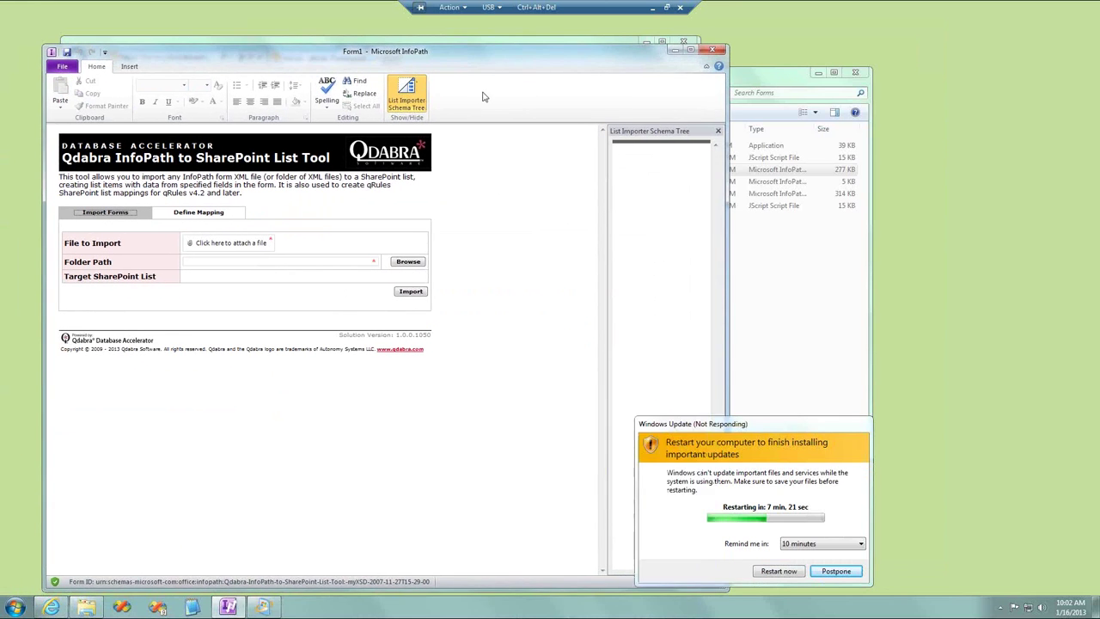
left_click(858, 540)
left_click(803, 572)
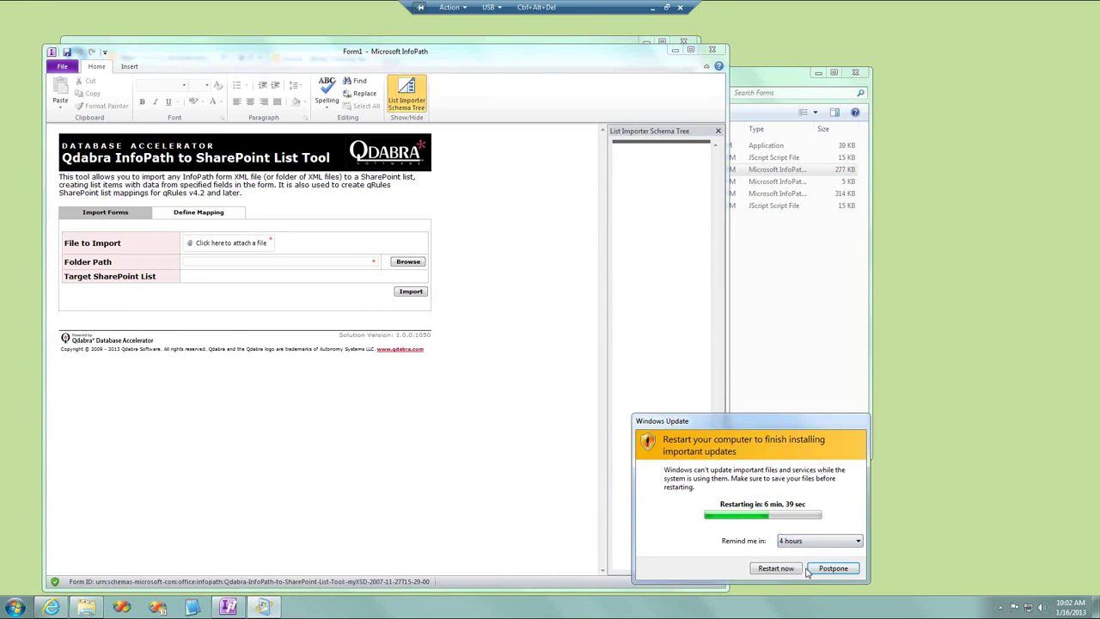
left_click(823, 570)
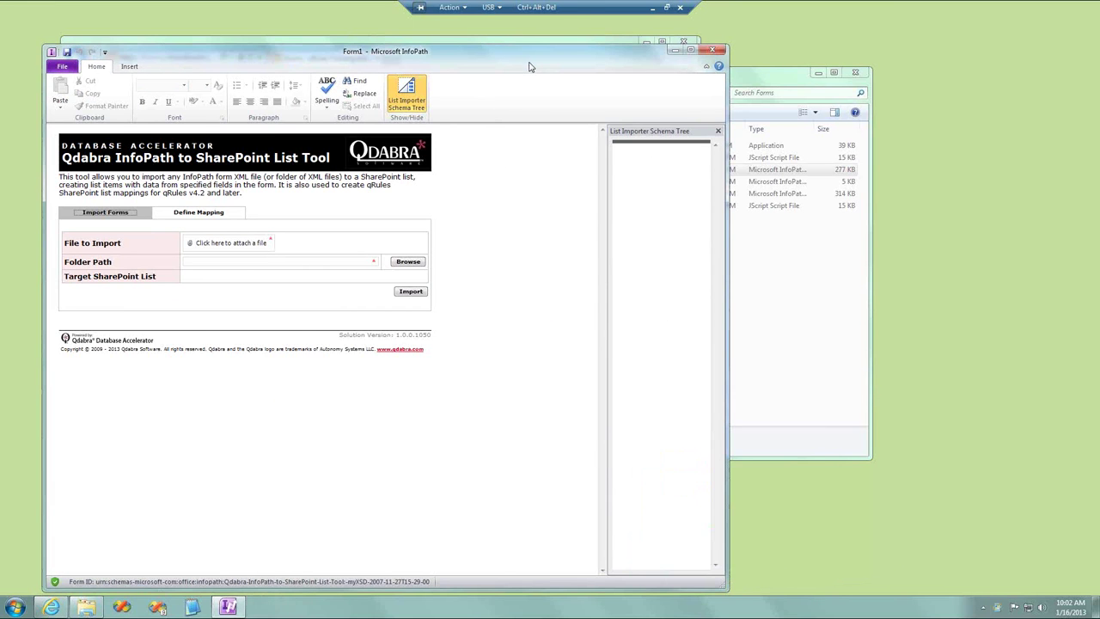
left_click_drag(529, 60, 730, 51)
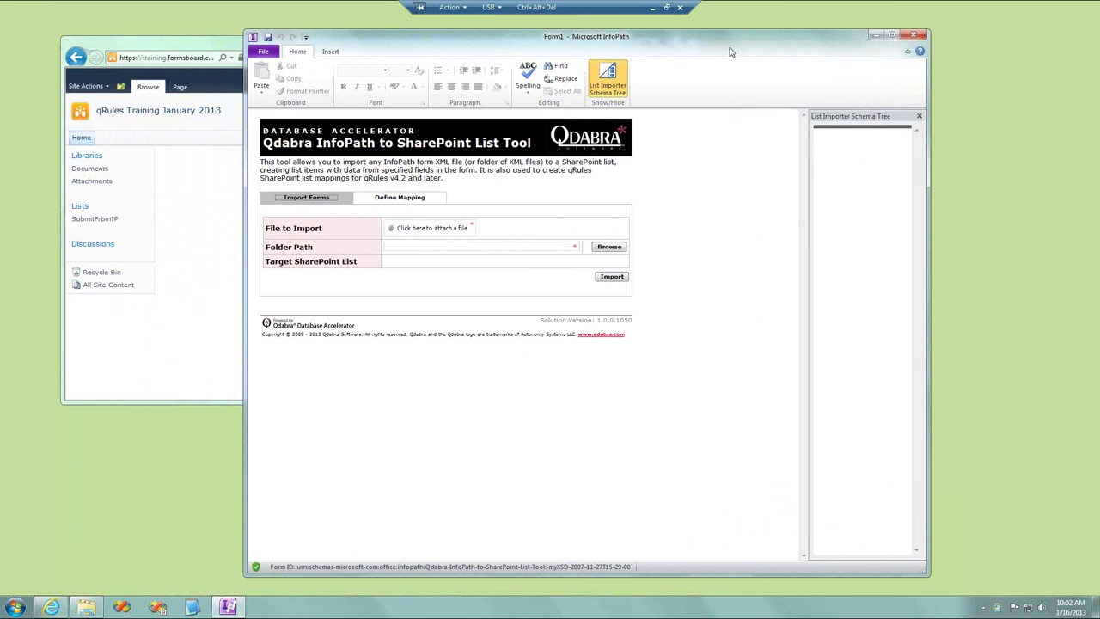
- On Define Mapping, start importing an existing qRules mapping and accept overwriting the current values
left_click(398, 198)
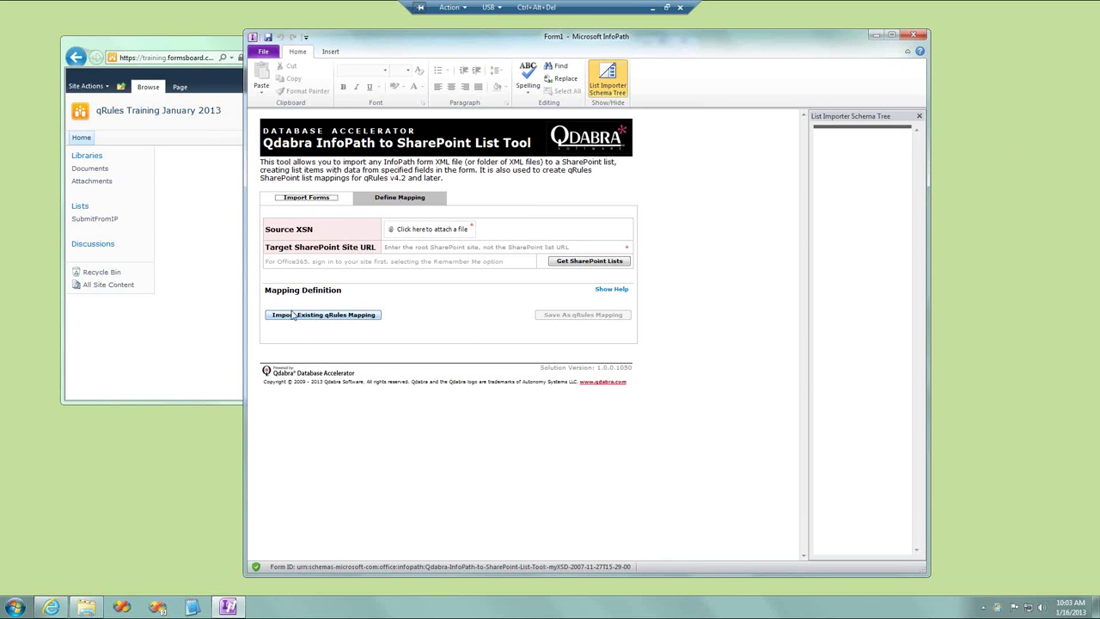
left_click(333, 318)
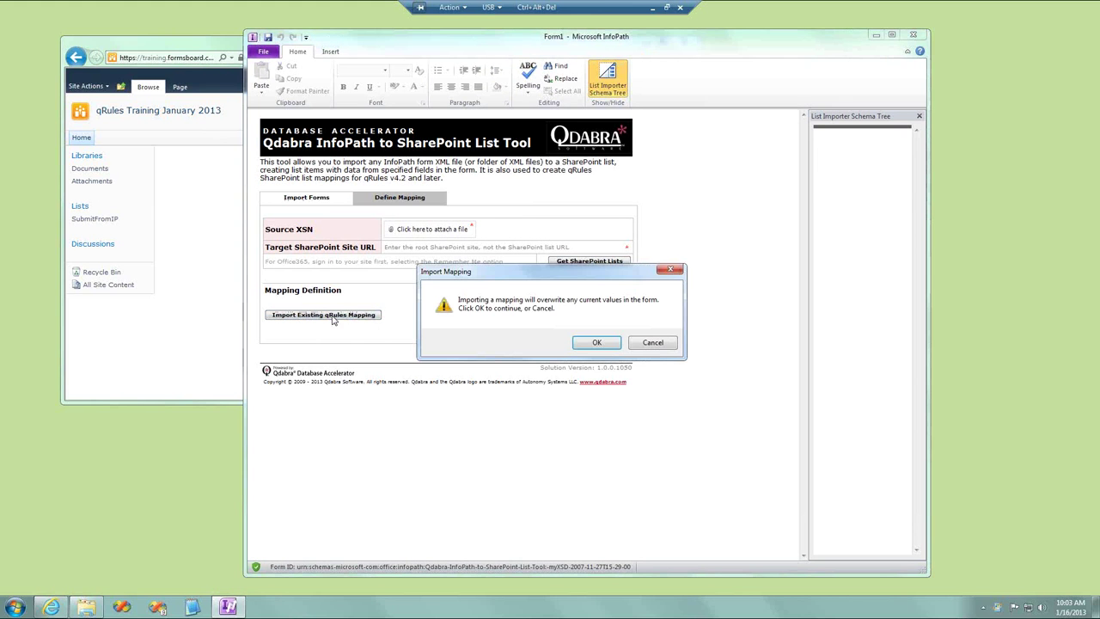
left_click(602, 346)
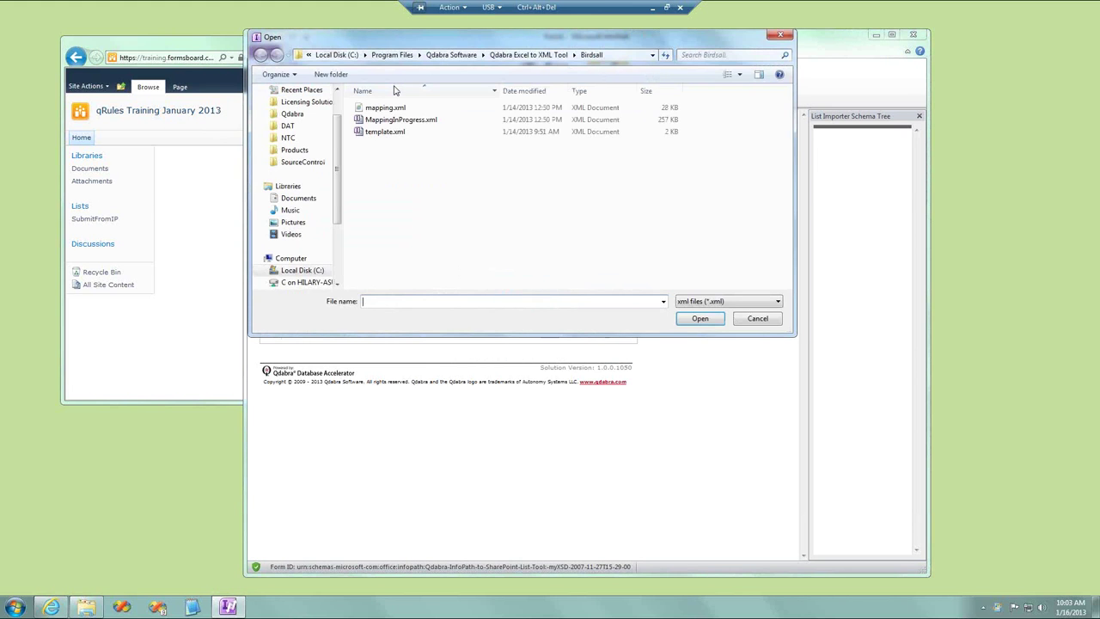
- Browse to the Desktop and open mapping.xml
left_click(293, 114)
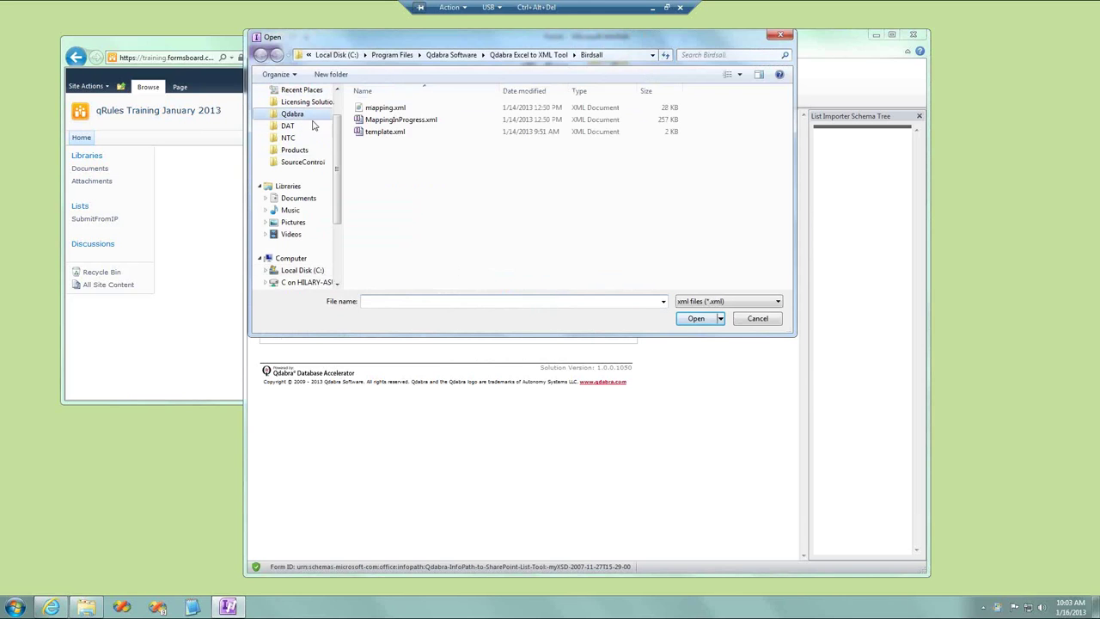
scroll(342, 154, "up", 2)
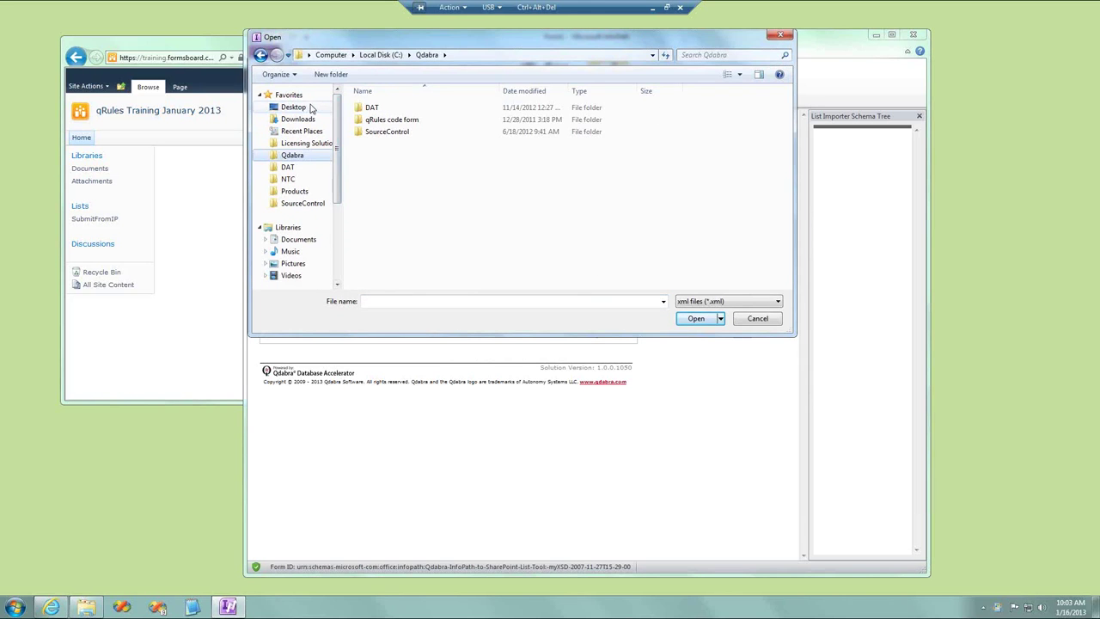
left_click(293, 107)
scroll(701, 237, "down", 4)
scroll(702, 237, "down", 4)
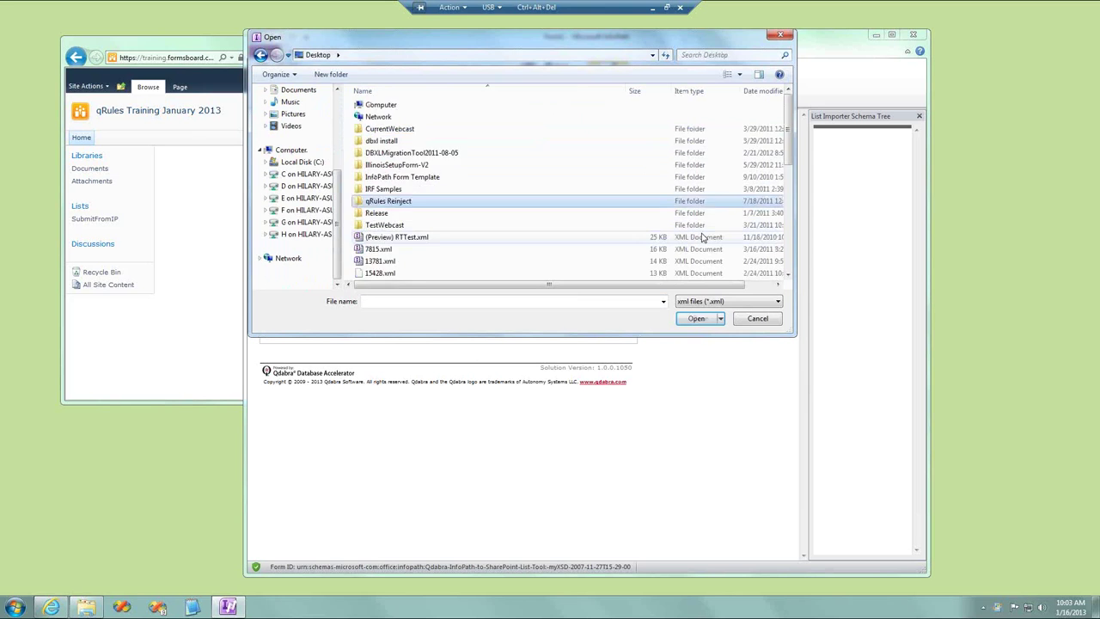
scroll(701, 237, "down", 4)
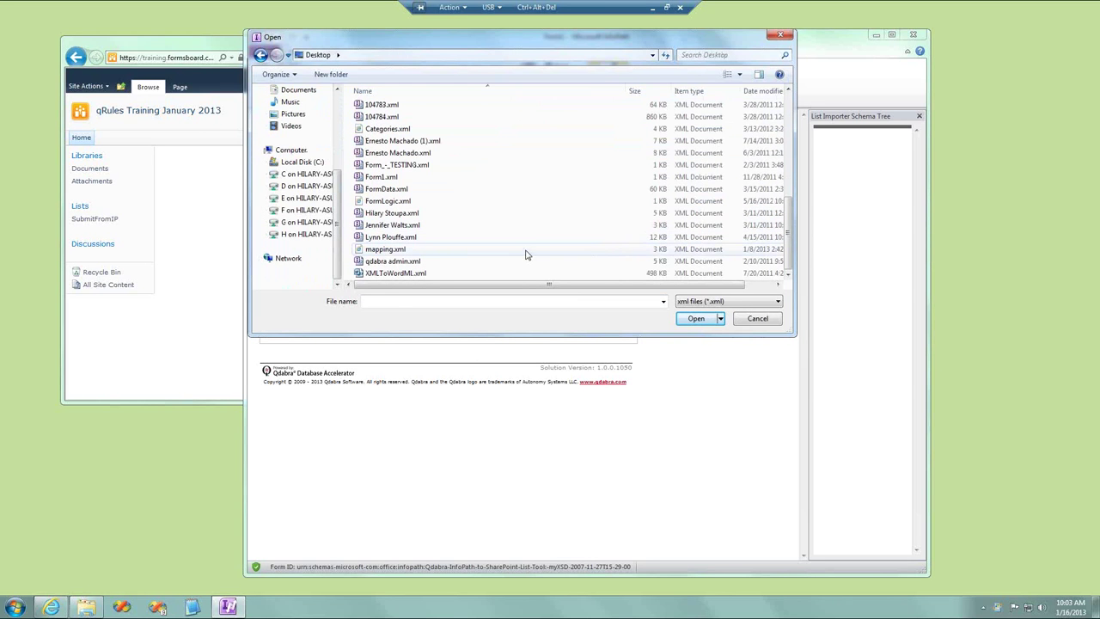
left_click(514, 251)
left_click(696, 319)
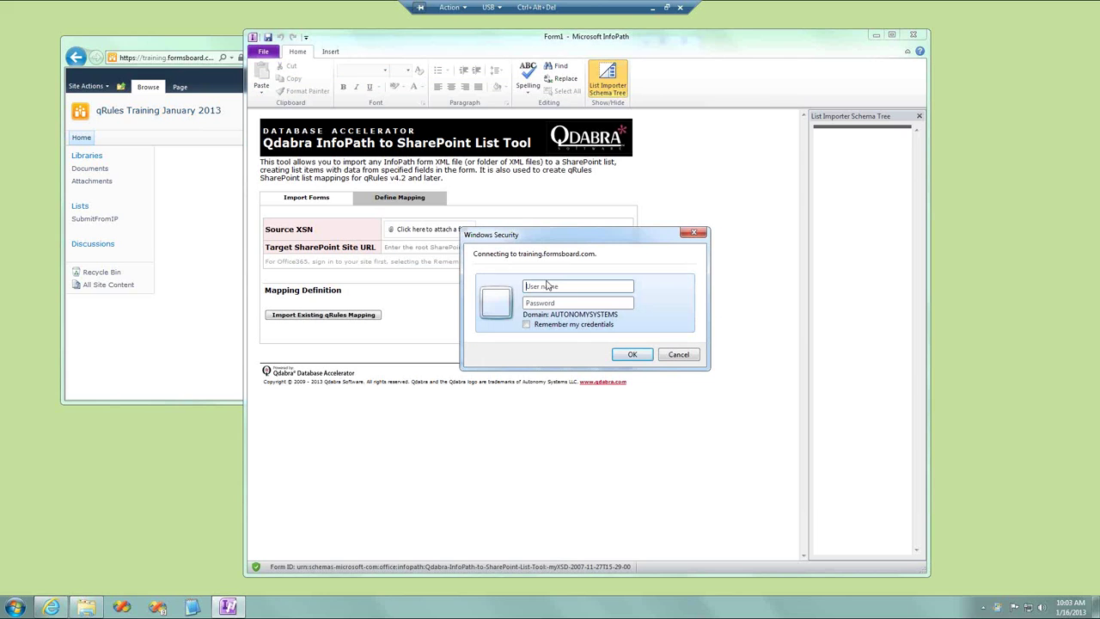
- Sign in to training.formsboard.com and review the loaded SubmitFromIP mapping (title→Title, value→Description)
type("hp*******")
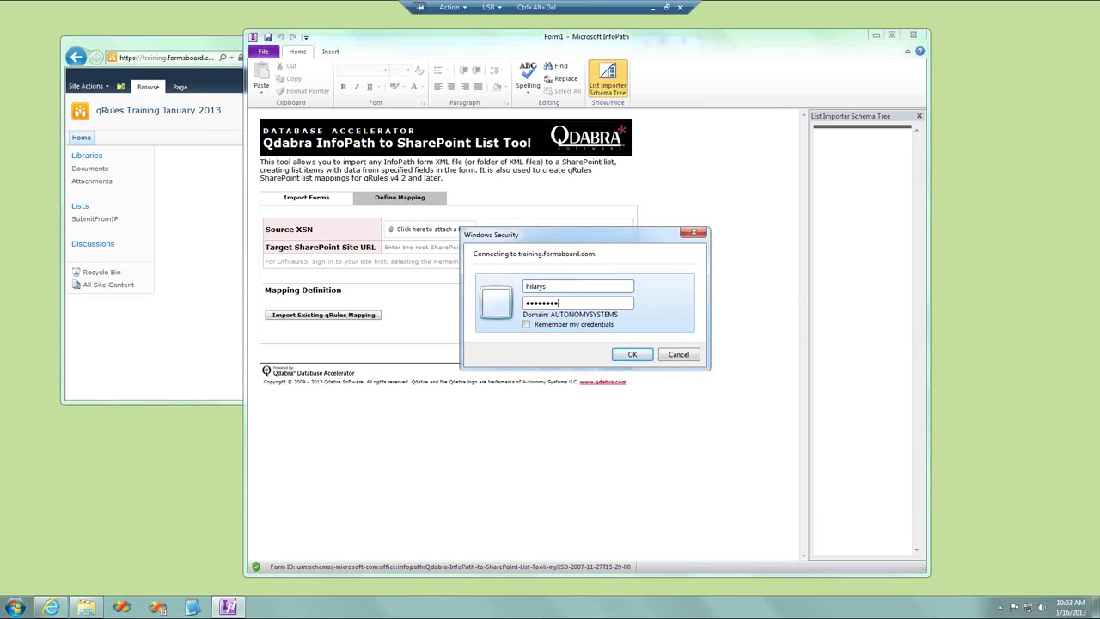
key("Return")
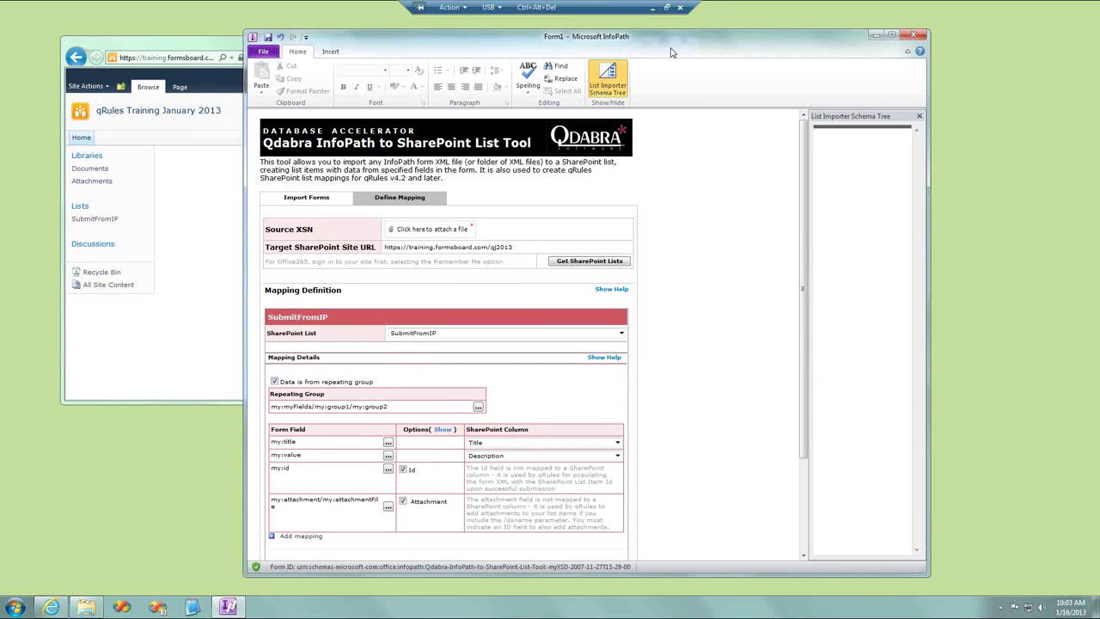
left_click_drag(672, 44, 677, 53)
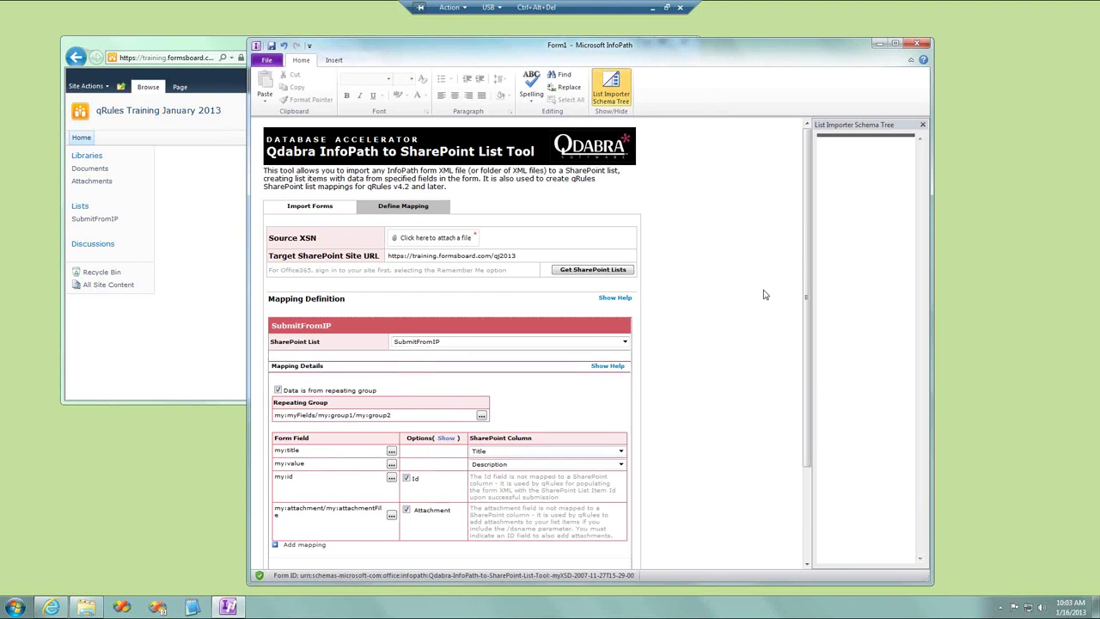
scroll(762, 293, "down", 3)
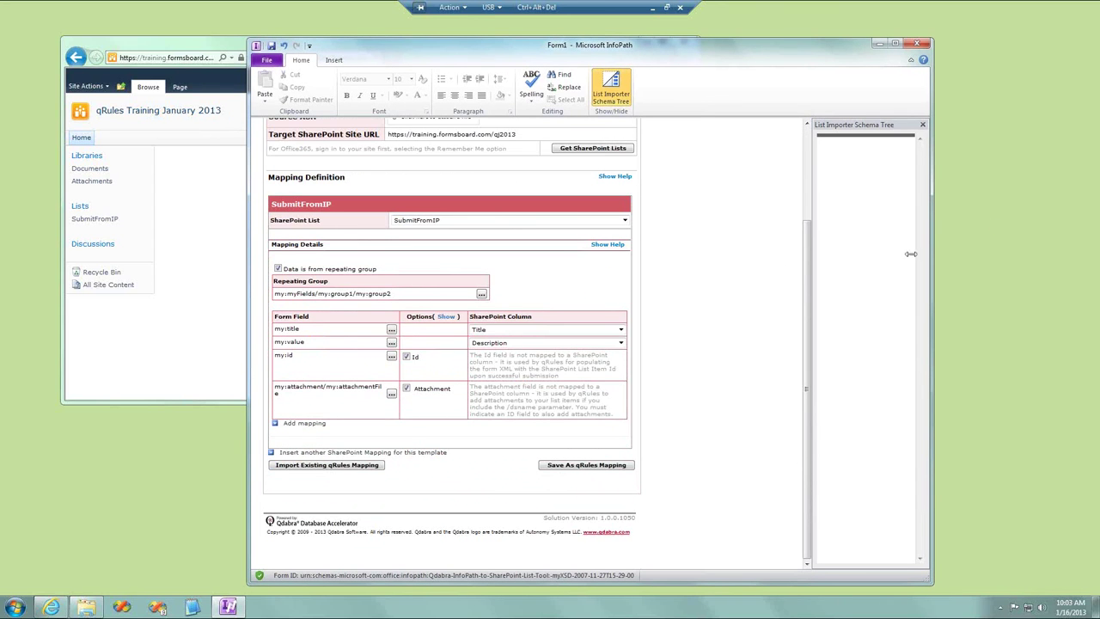
left_click_drag(806, 269, 775, 228)
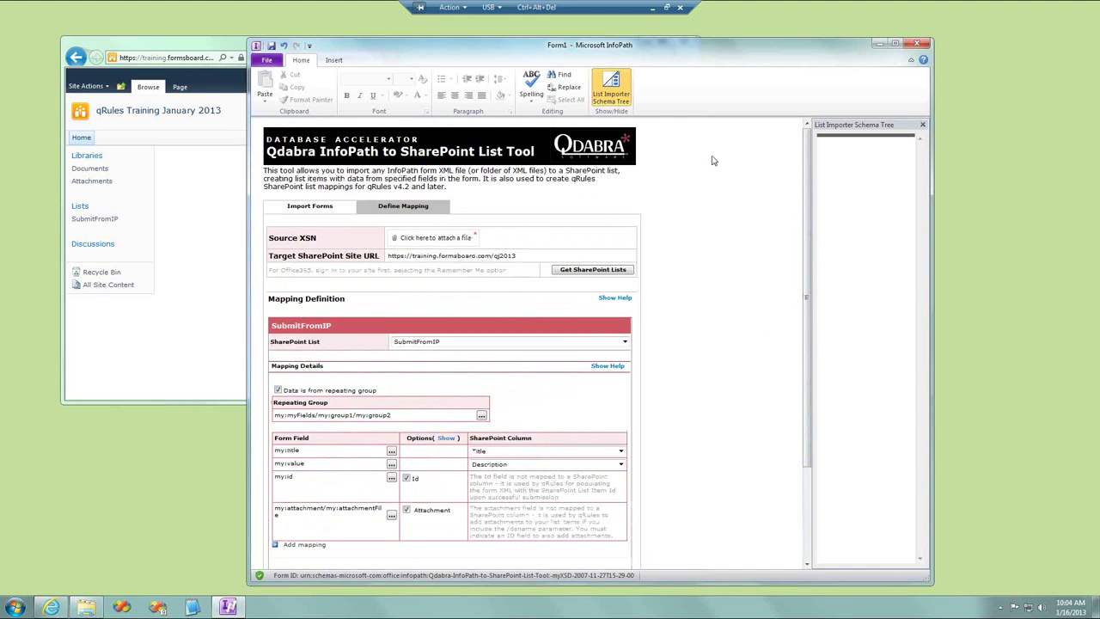
left_click_drag(808, 165, 814, 221)
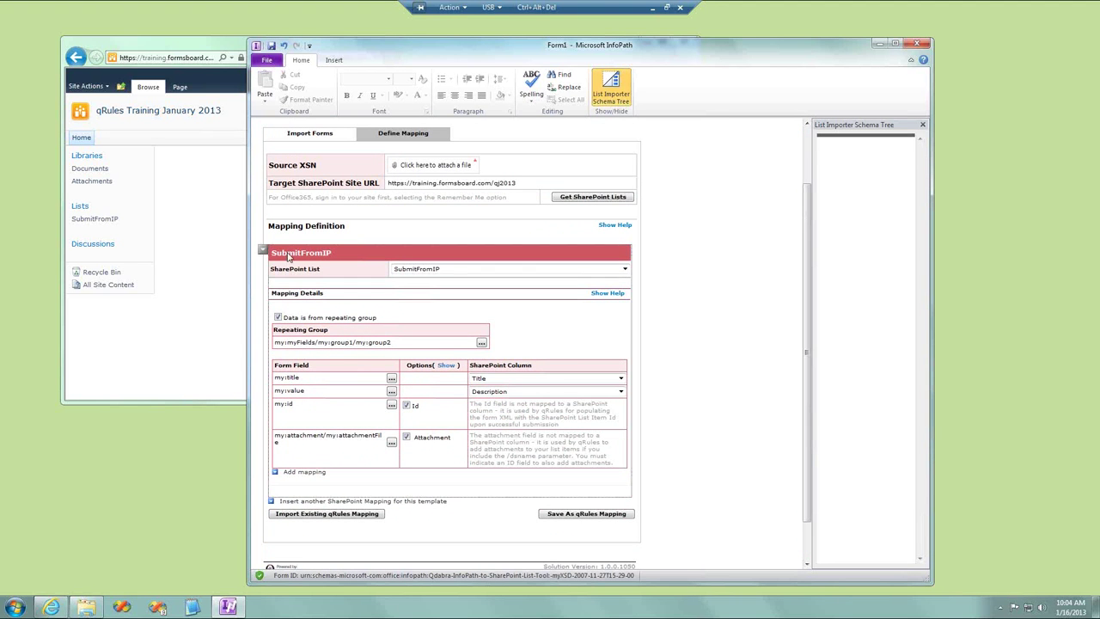
- Show the per-field options, then attach qRulesModule5.xsn from Training\qRules\Lab 5 as the source XSN
left_click(444, 366)
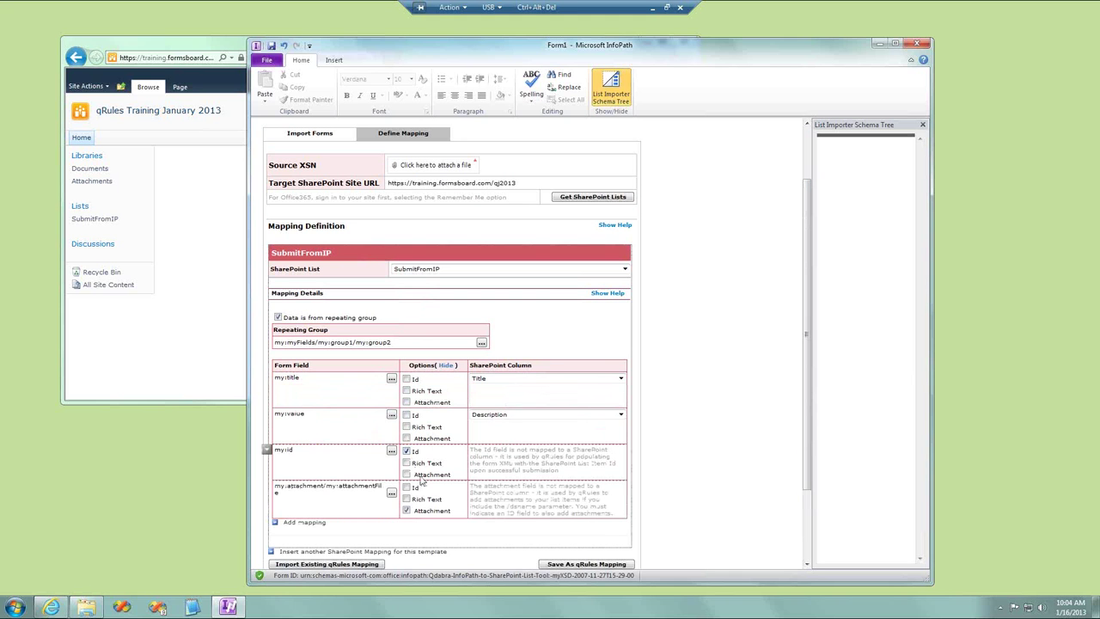
left_click(330, 450)
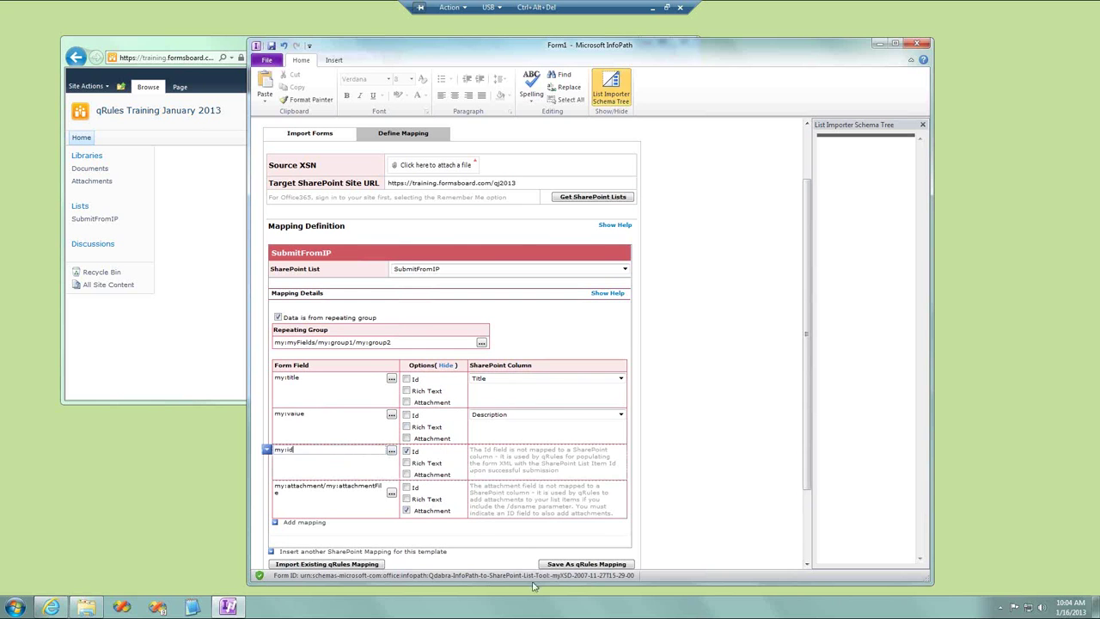
left_click(423, 169)
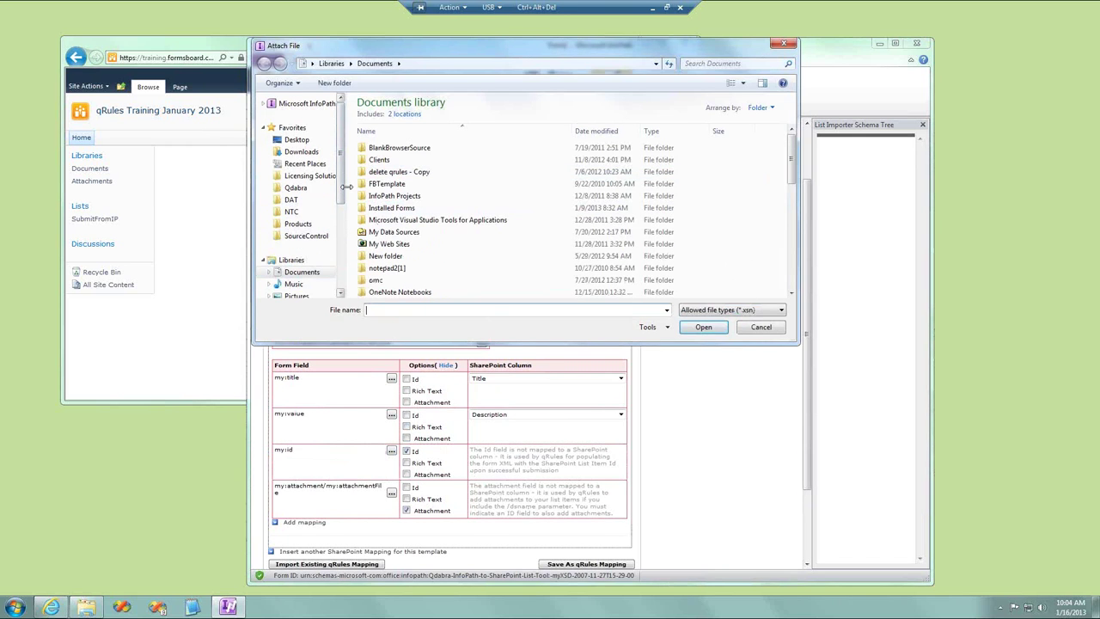
scroll(314, 228, "down", 5)
left_click(305, 230)
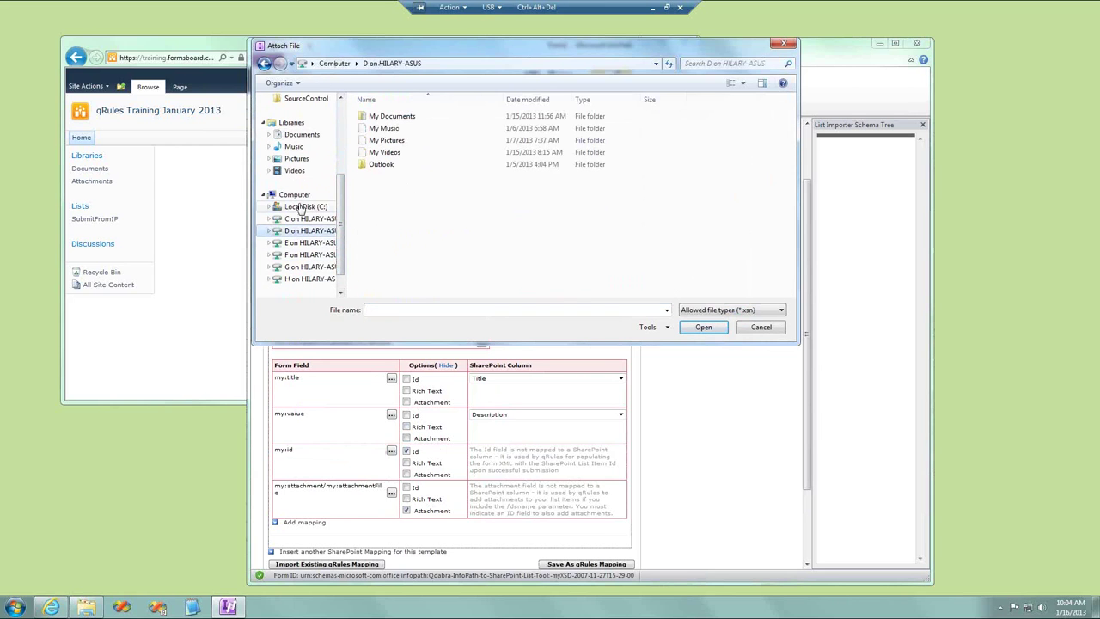
double_click(382, 116)
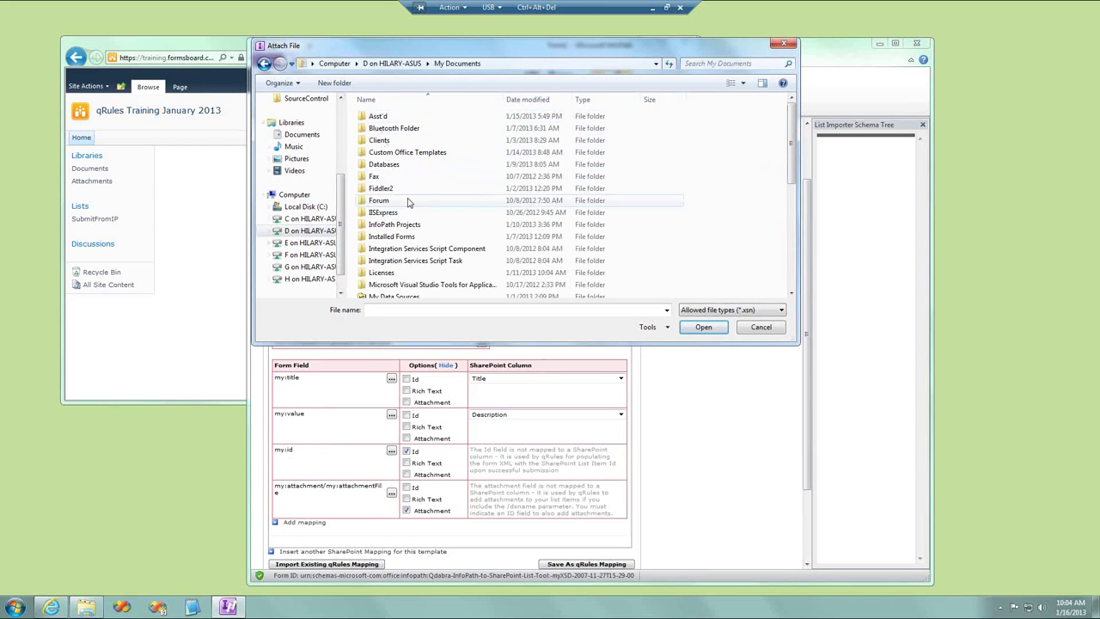
left_click_drag(791, 150, 817, 248)
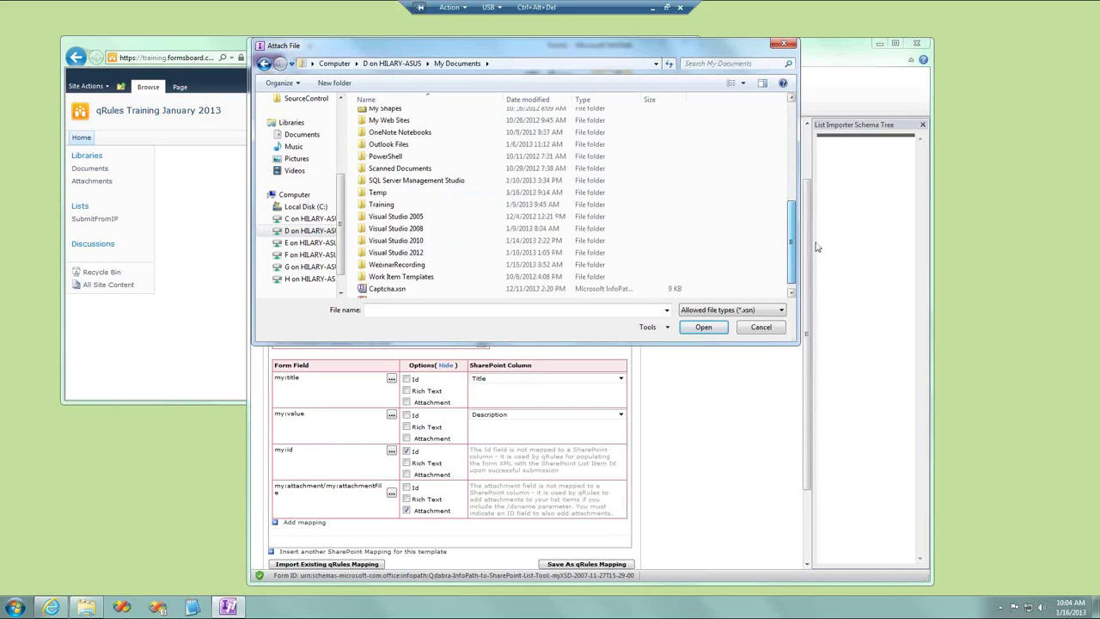
double_click(453, 205)
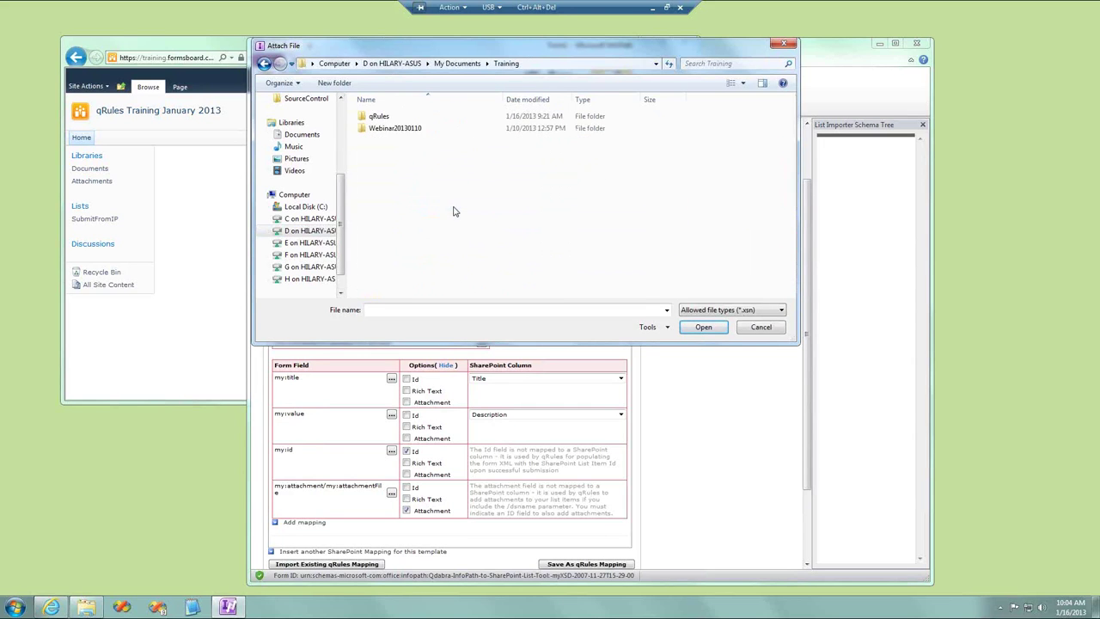
double_click(379, 116)
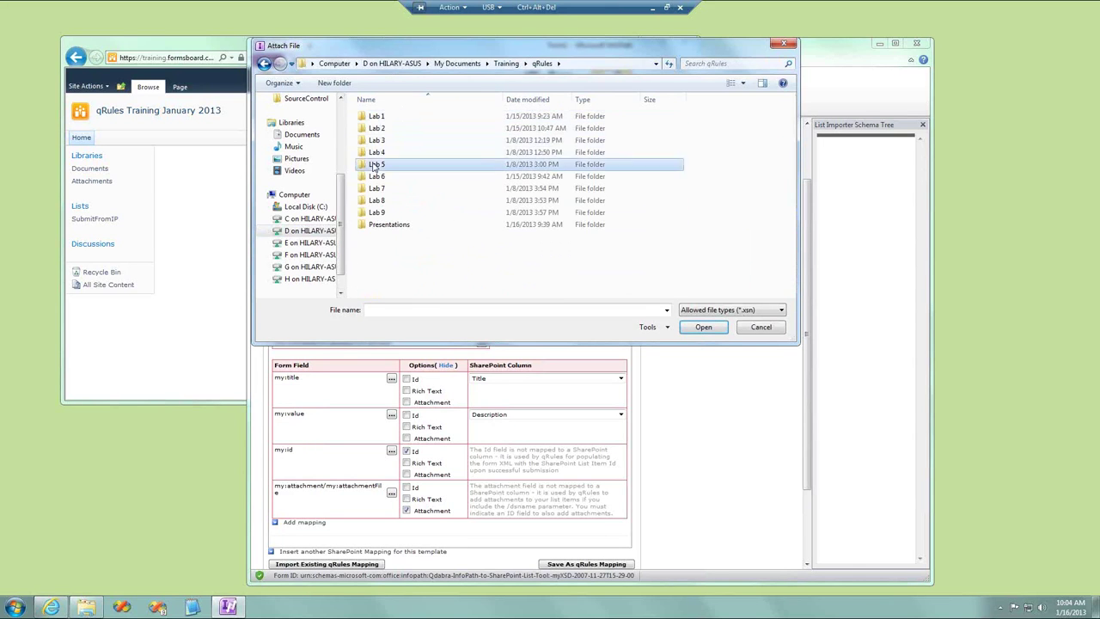
double_click(376, 165)
left_click(382, 116)
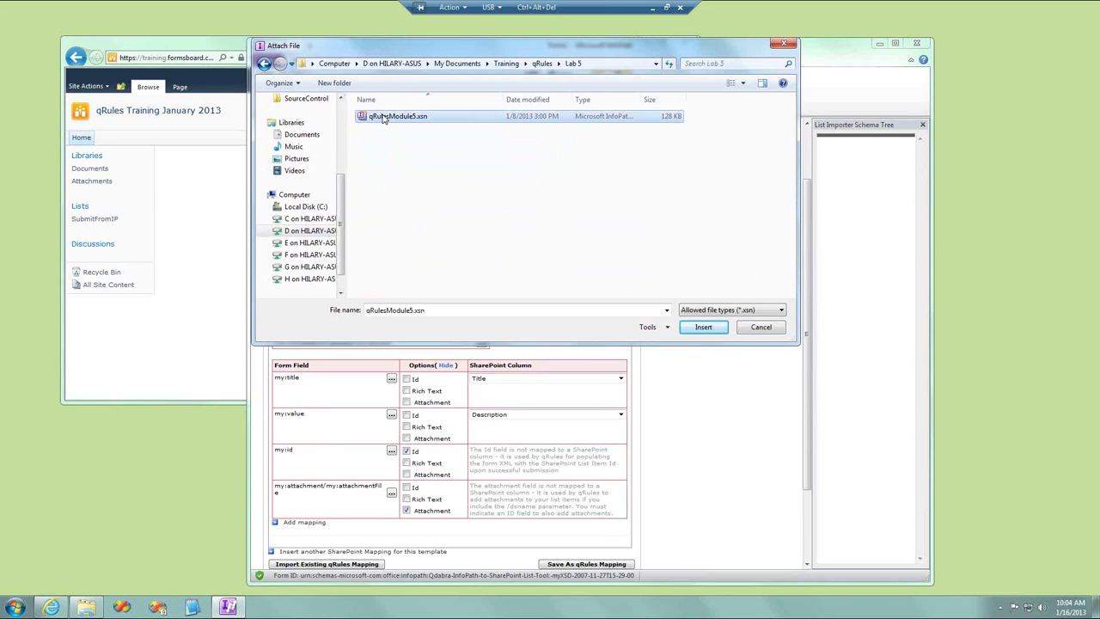
left_click(703, 327)
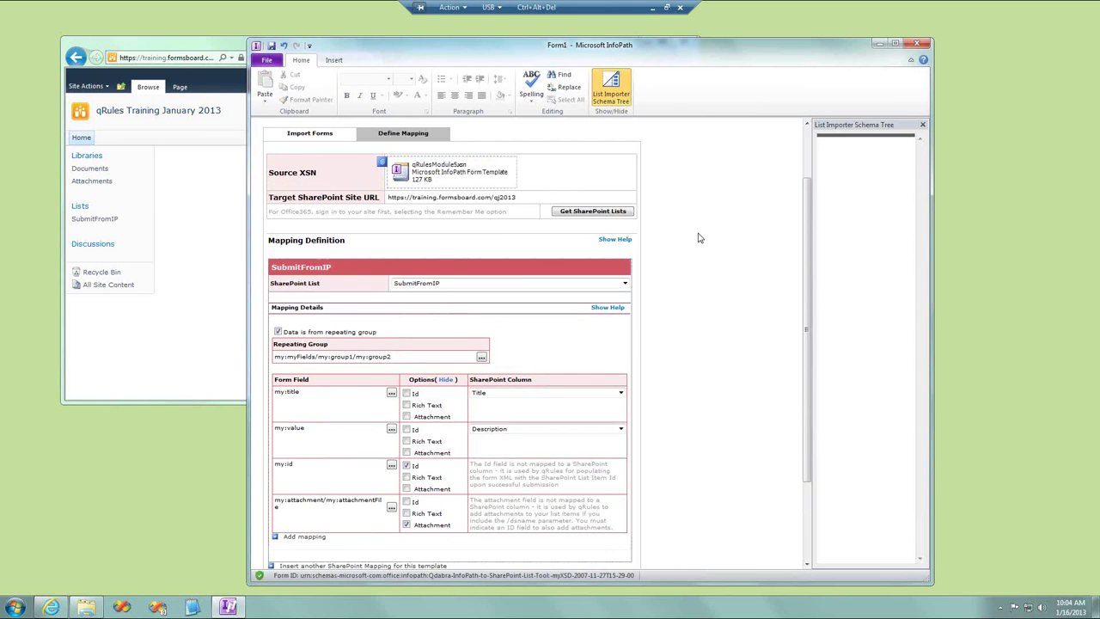
- Load the qRulesModule5 schema tree and expand my:myFields, my:group1 and my:group2
left_click(395, 359)
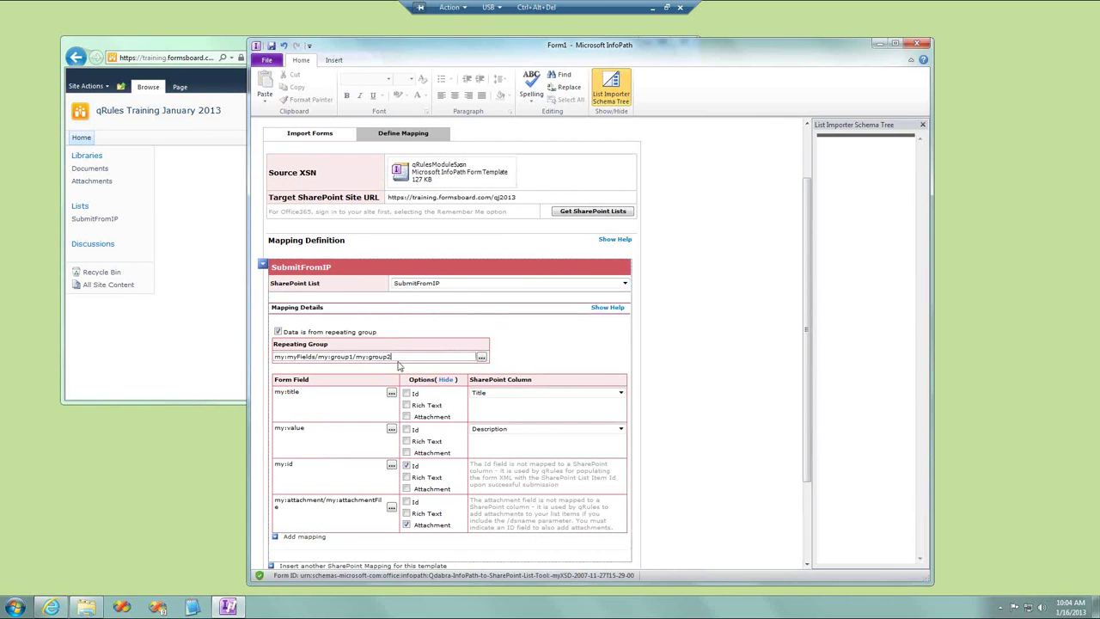
left_click(482, 357)
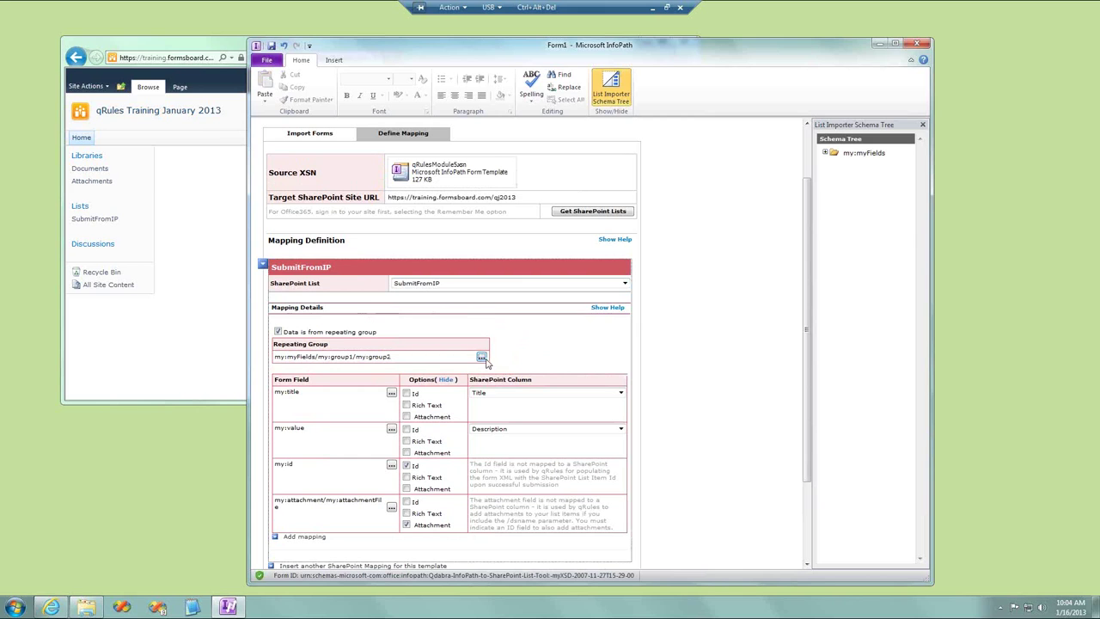
left_click(824, 153)
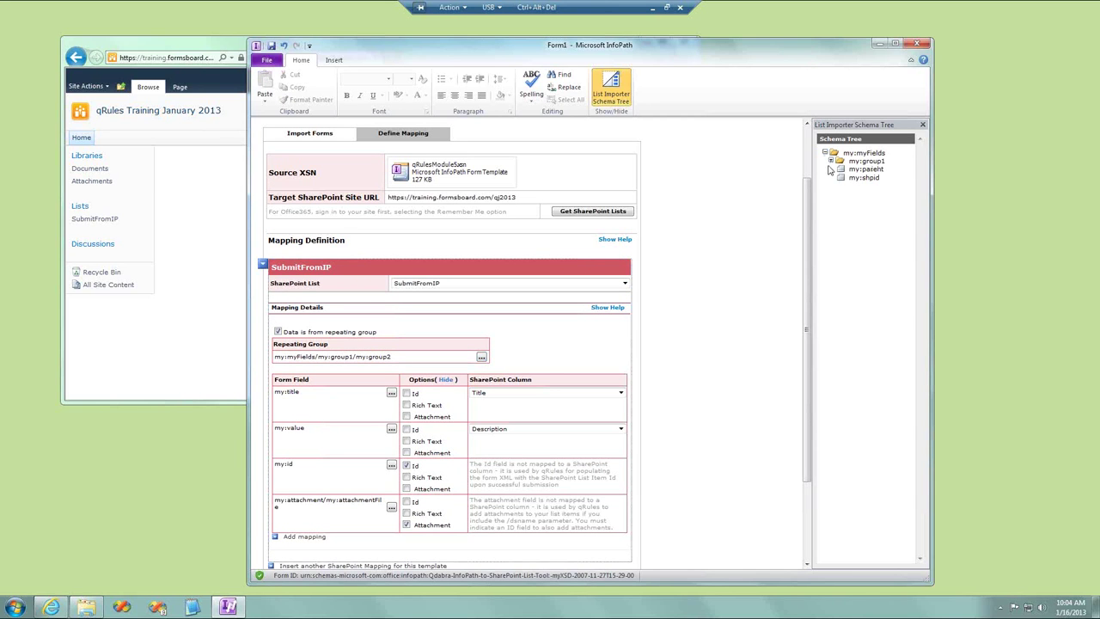
left_click(831, 162)
left_click(837, 169)
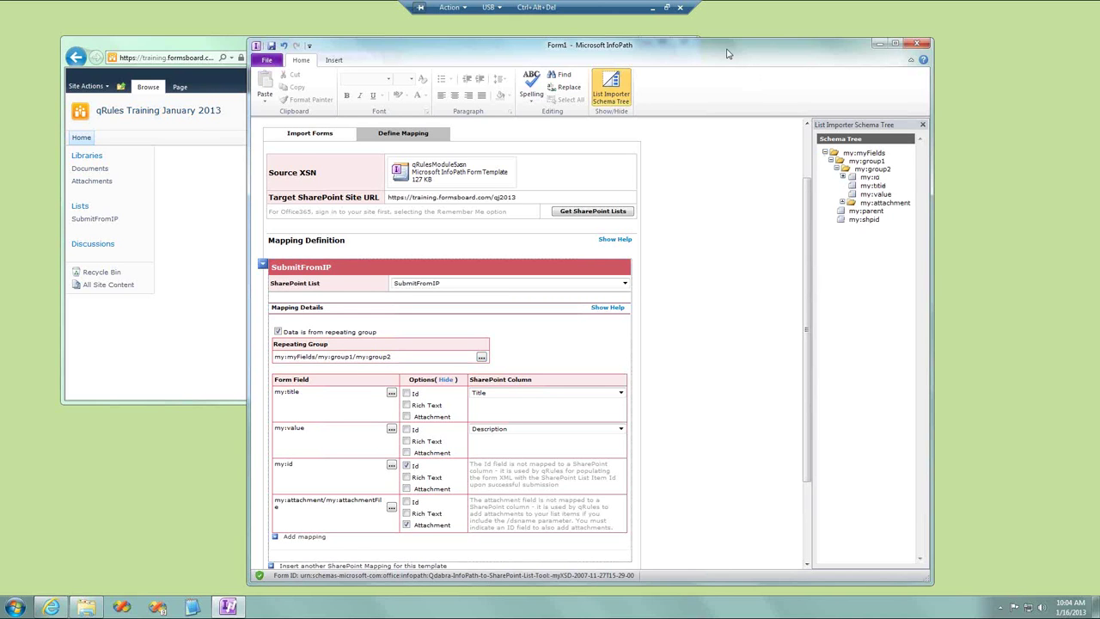
left_click_drag(727, 46, 724, 35)
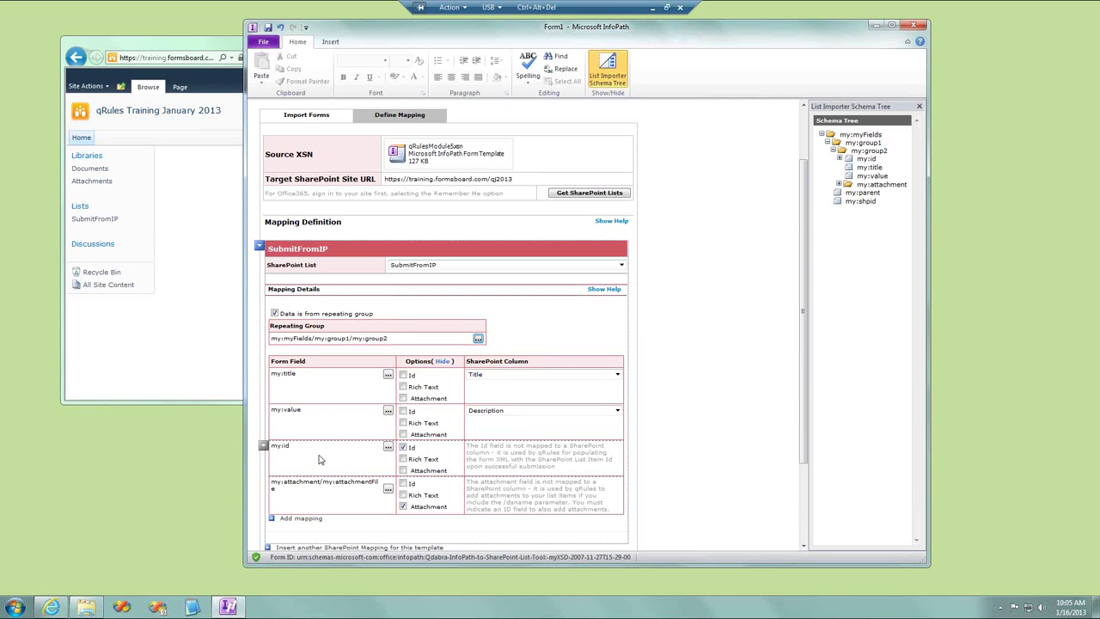
- Widen the schema pane, inspect my:id and my:attachment, then collapse my:group2
left_click(851, 160)
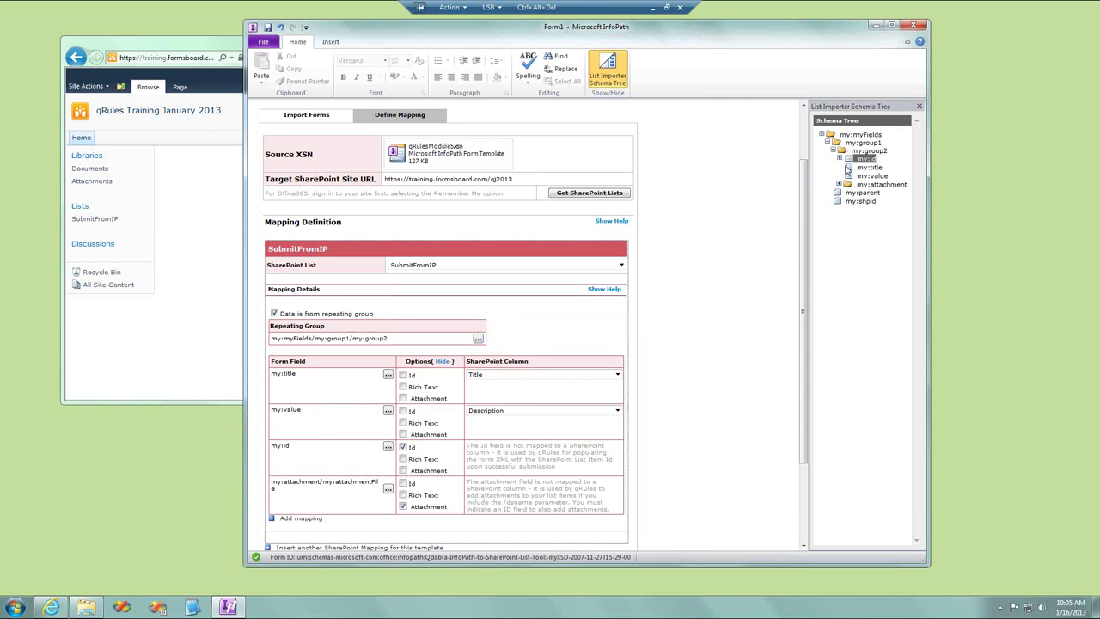
left_click(840, 160)
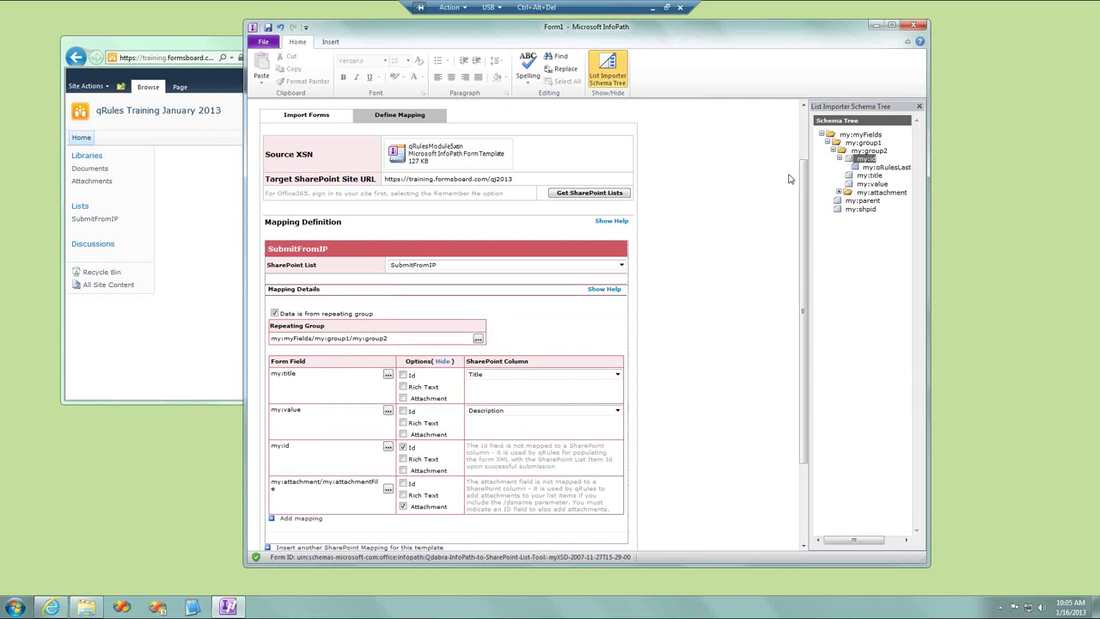
left_click_drag(807, 169, 737, 168)
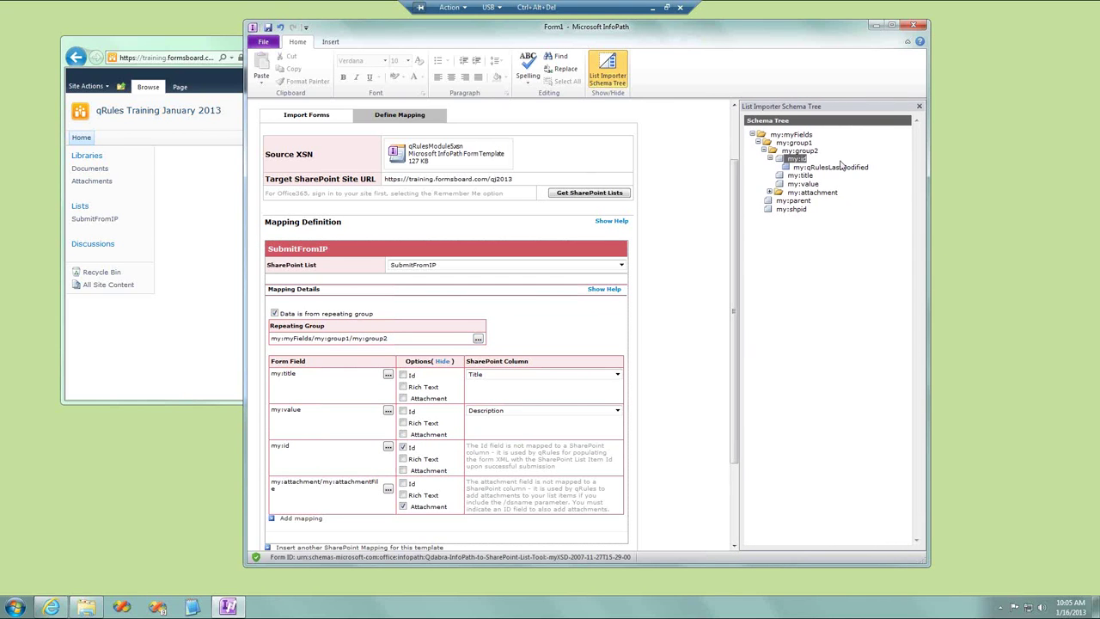
left_click(847, 169)
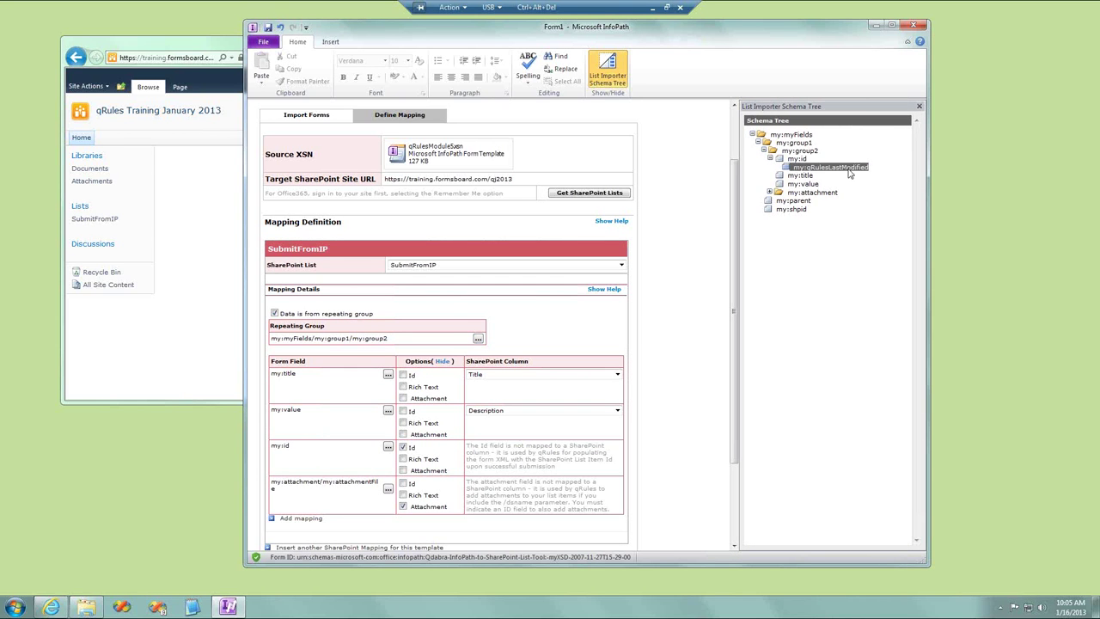
left_click(799, 160)
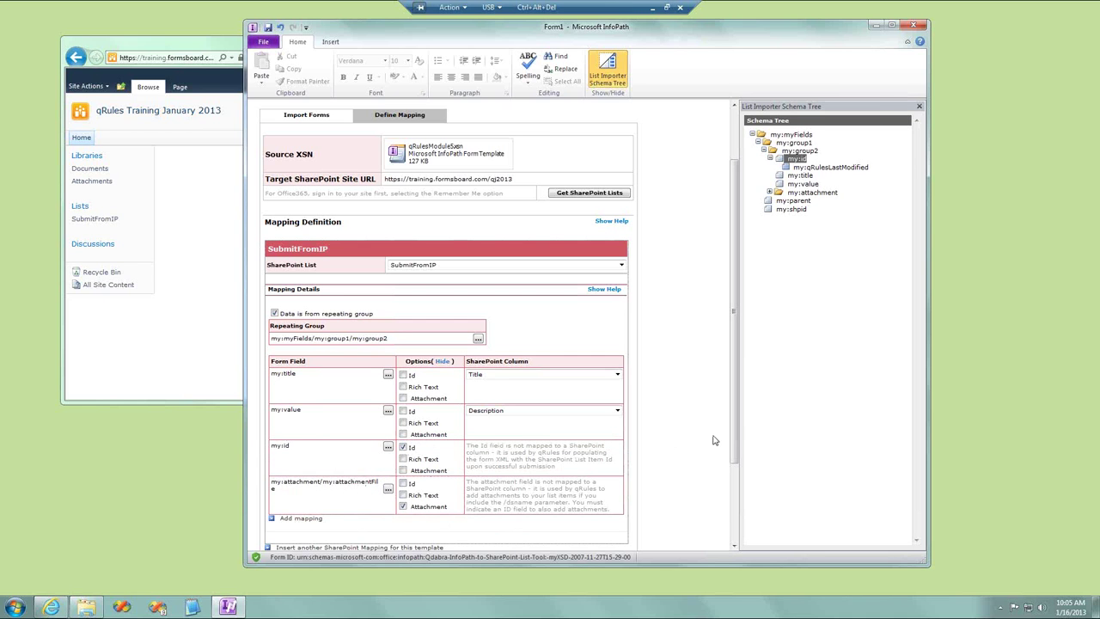
left_click(769, 192)
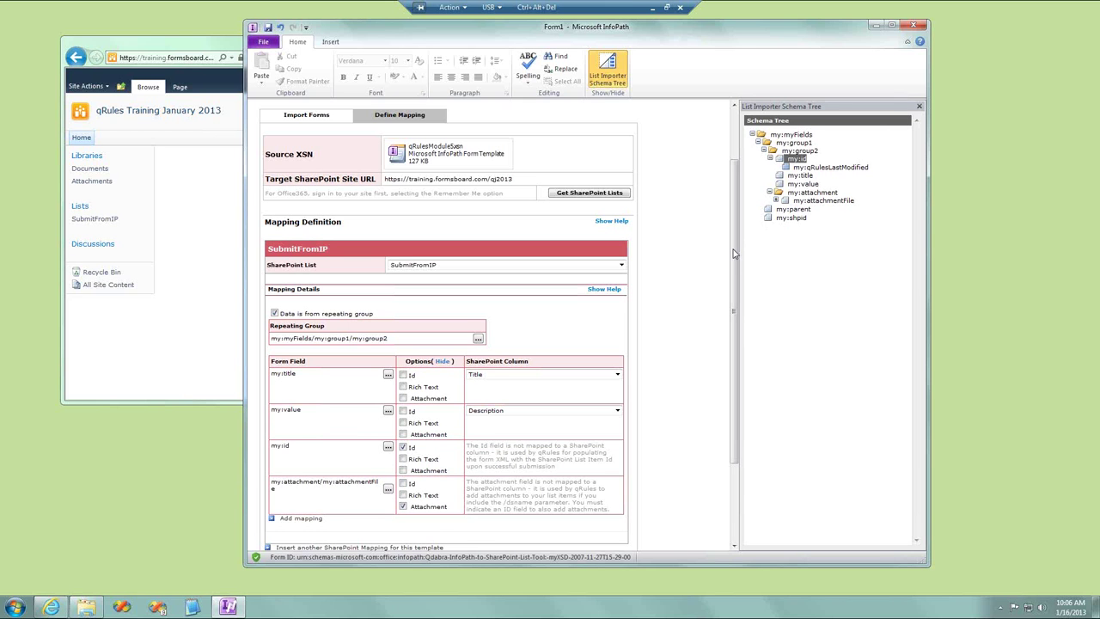
scroll(729, 280, "down", 1)
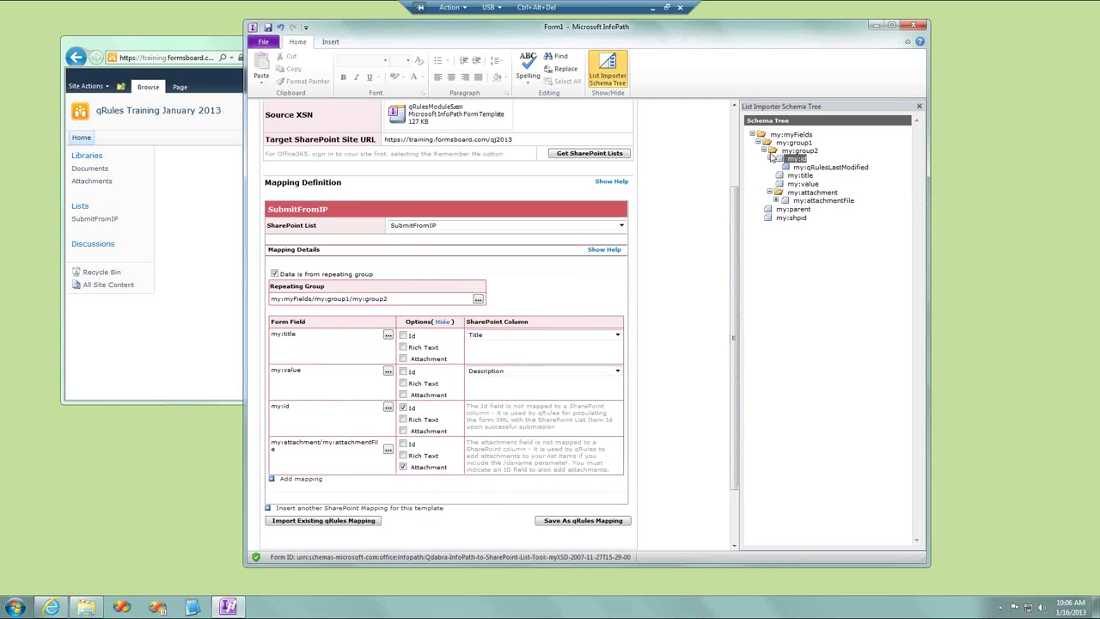
left_click(763, 151)
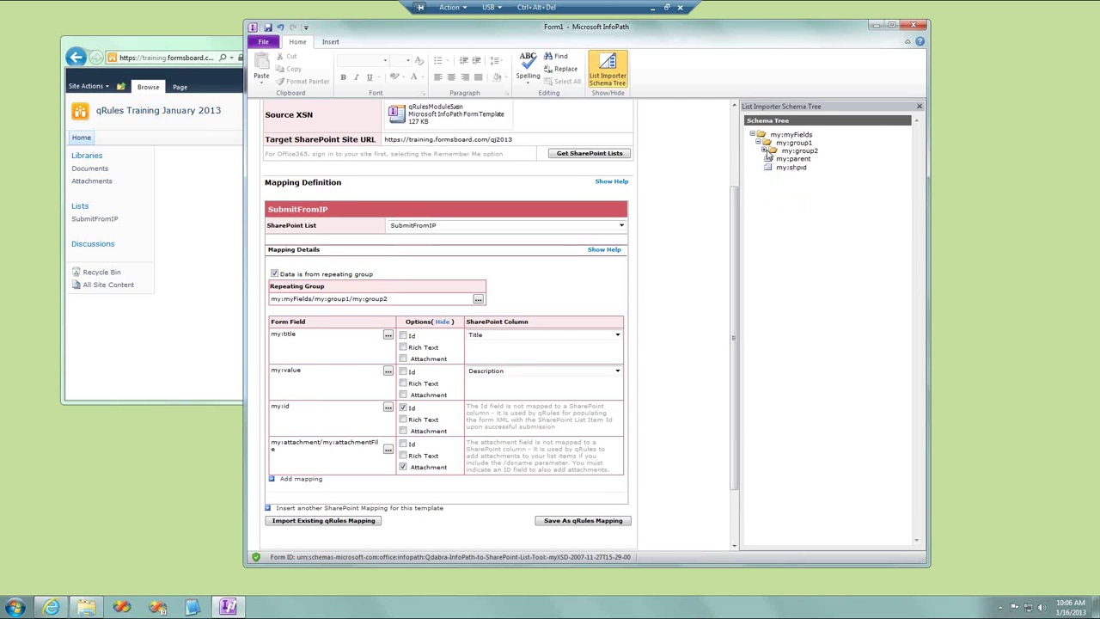
left_click(788, 153)
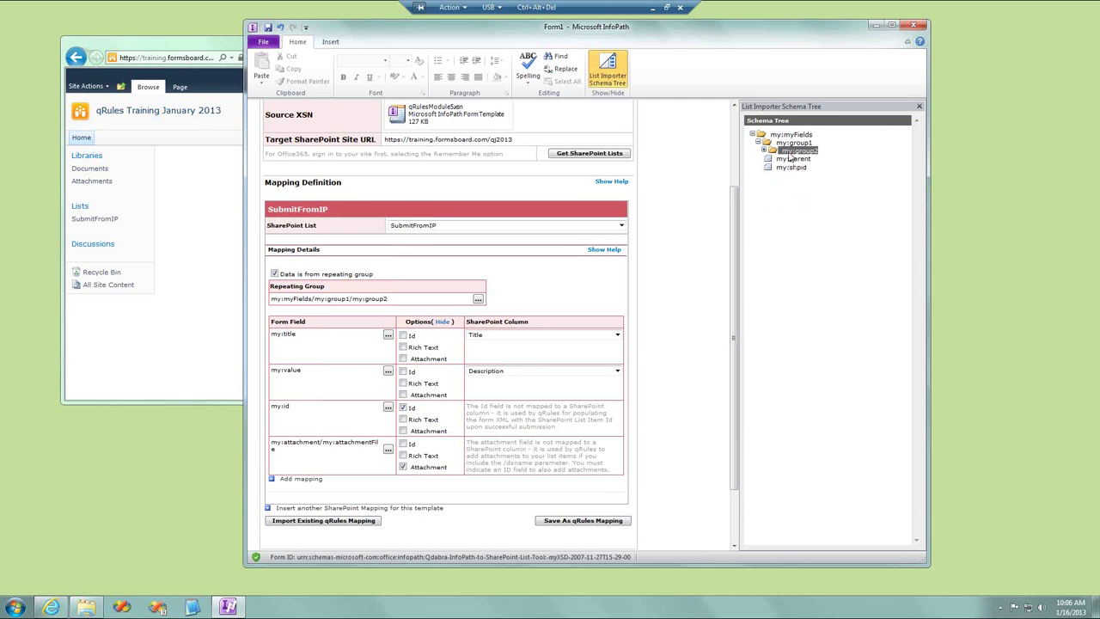
left_click(400, 297)
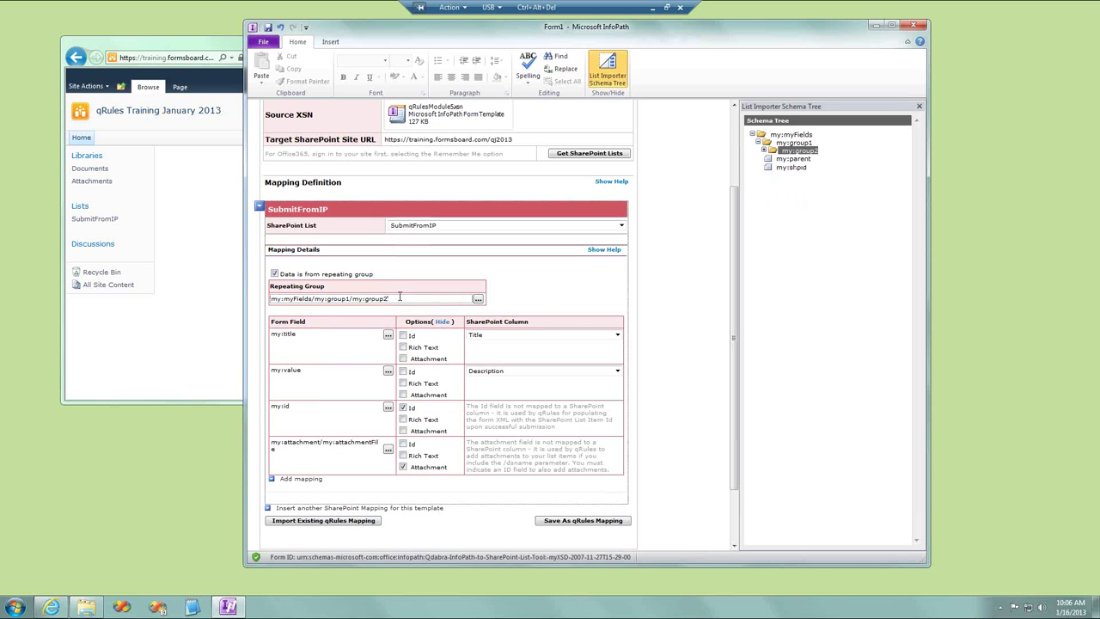
- Add a blank mapping row, hide the Options column, and focus the new row's Form Field box
left_click(310, 481)
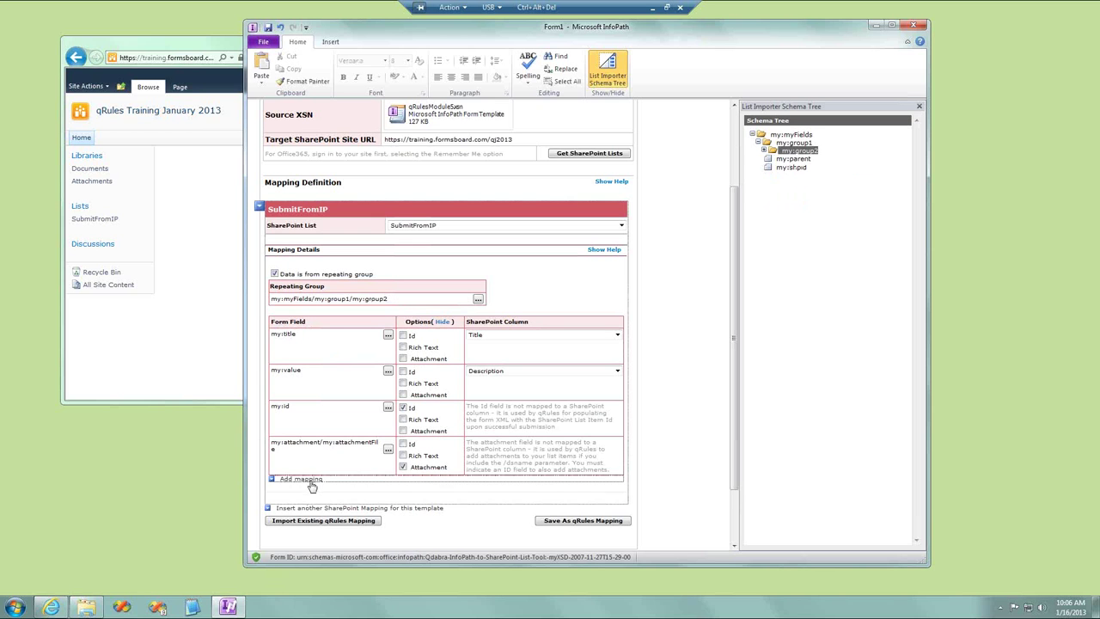
left_click(442, 322)
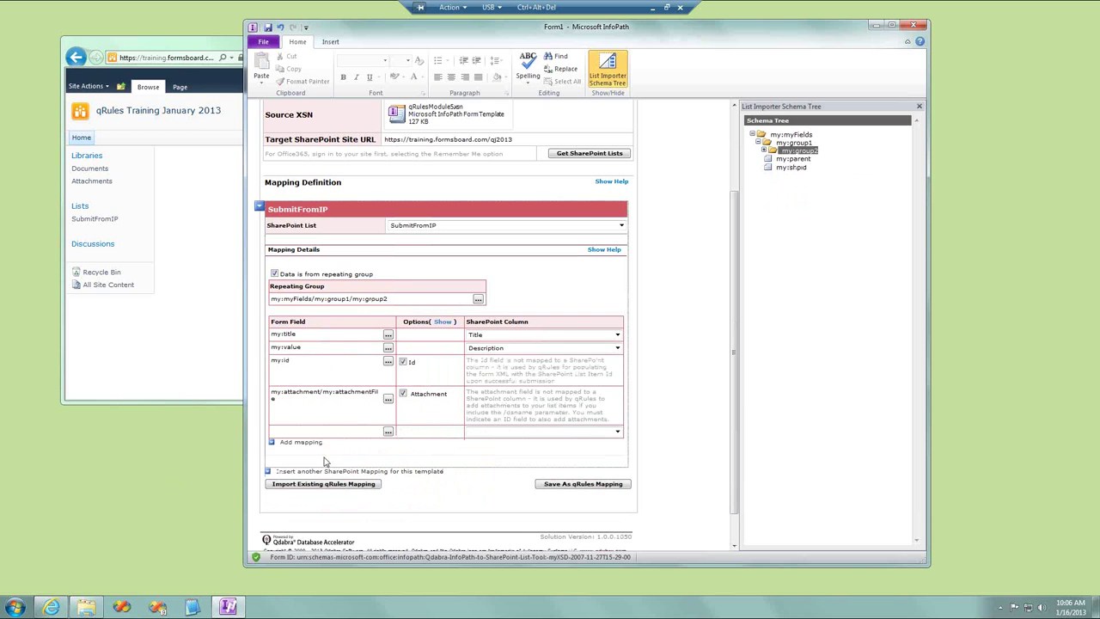
left_click(325, 430)
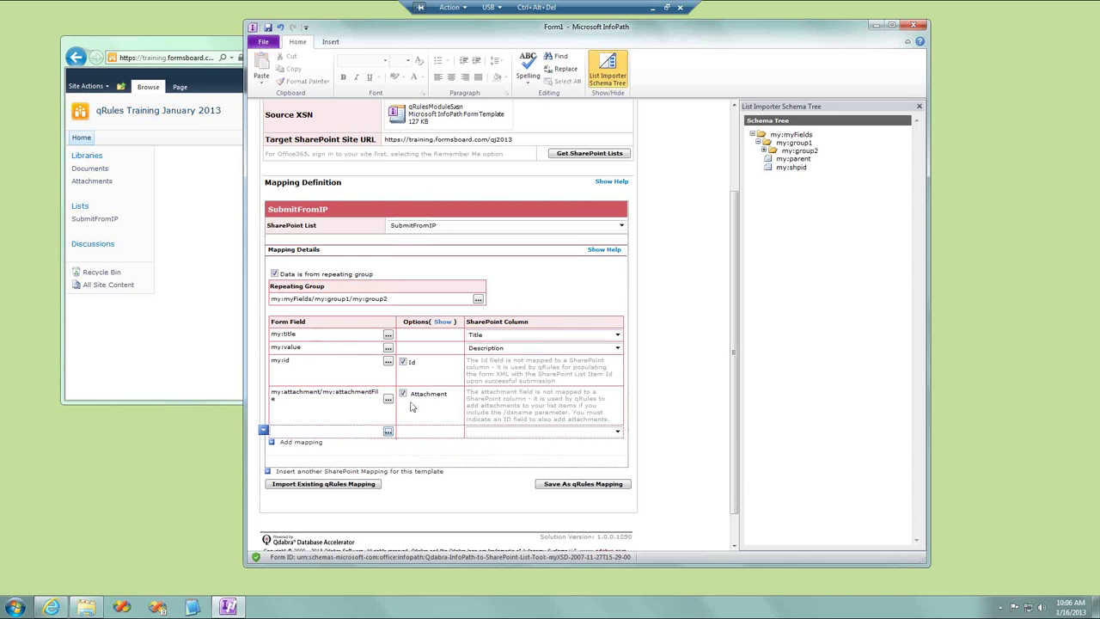
- Double-click my:parent to map it, triggering the warning that it isn't under my:group2
left_click(784, 160)
double_click(784, 160)
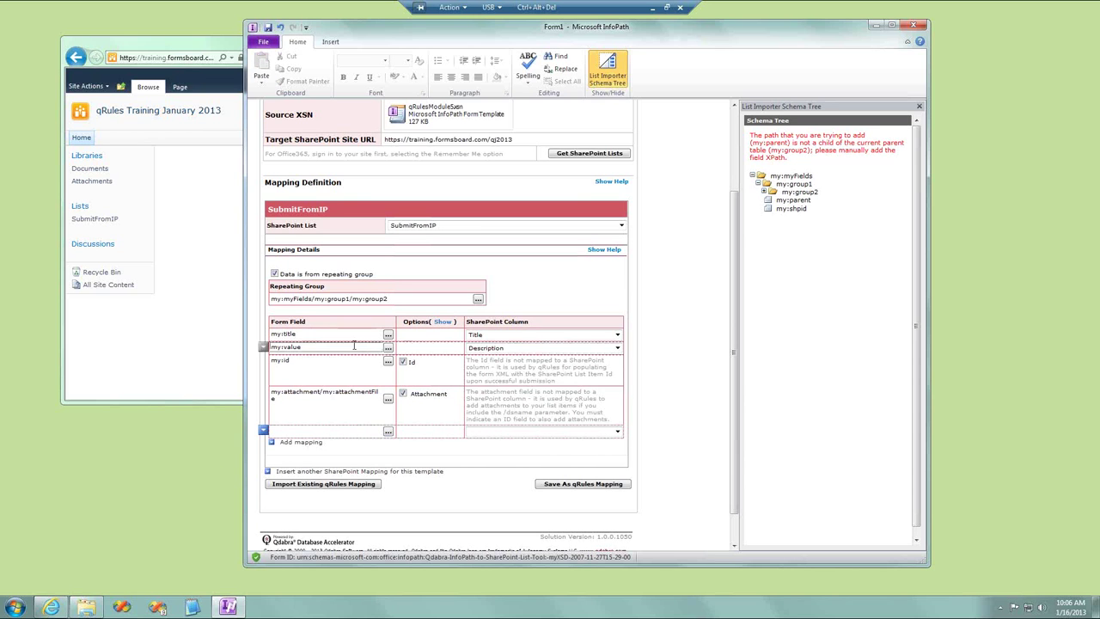
left_click(356, 430)
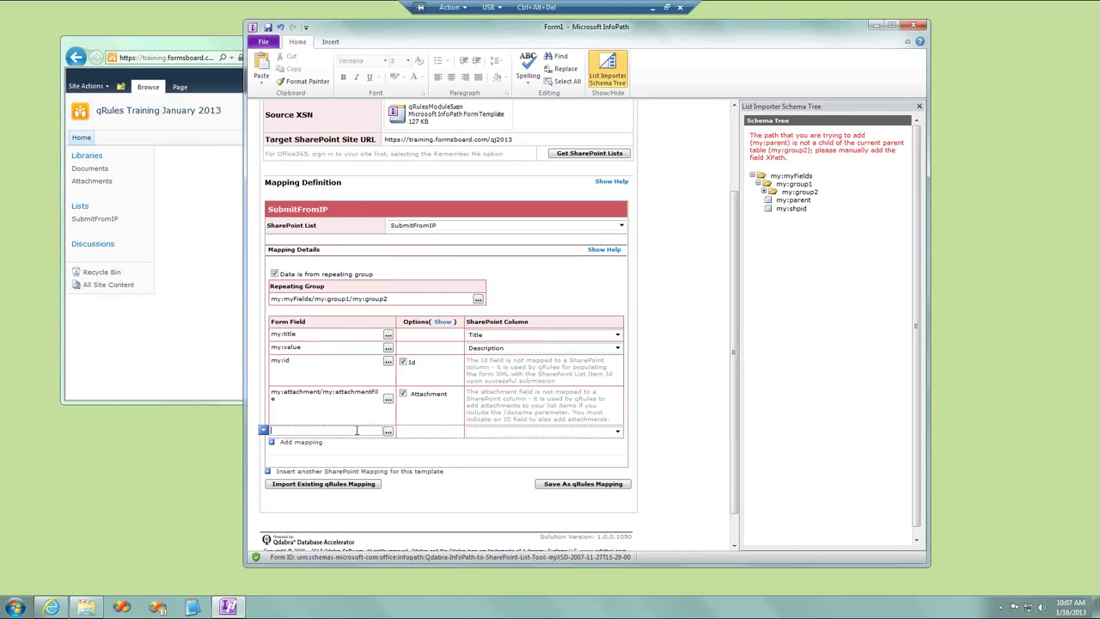
left_click(394, 299)
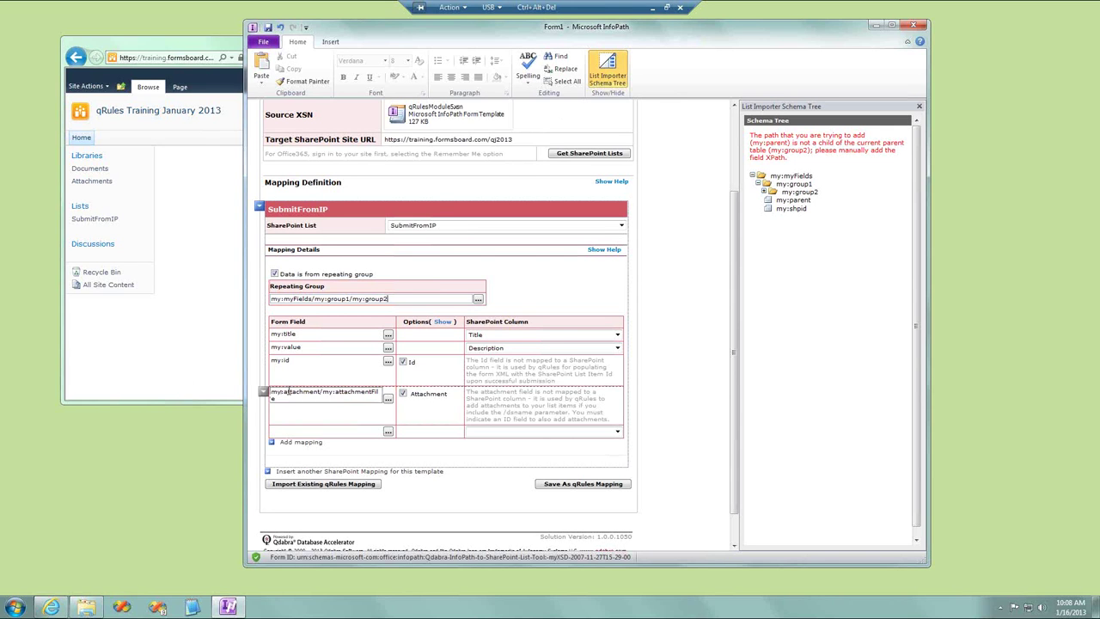
left_click(297, 430)
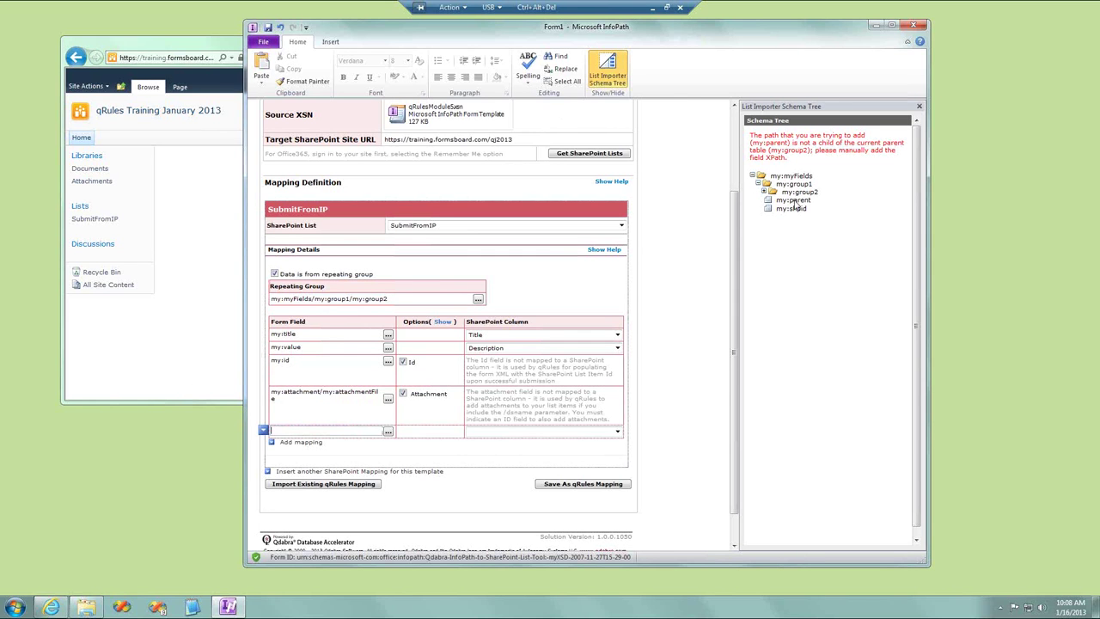
left_click(421, 300)
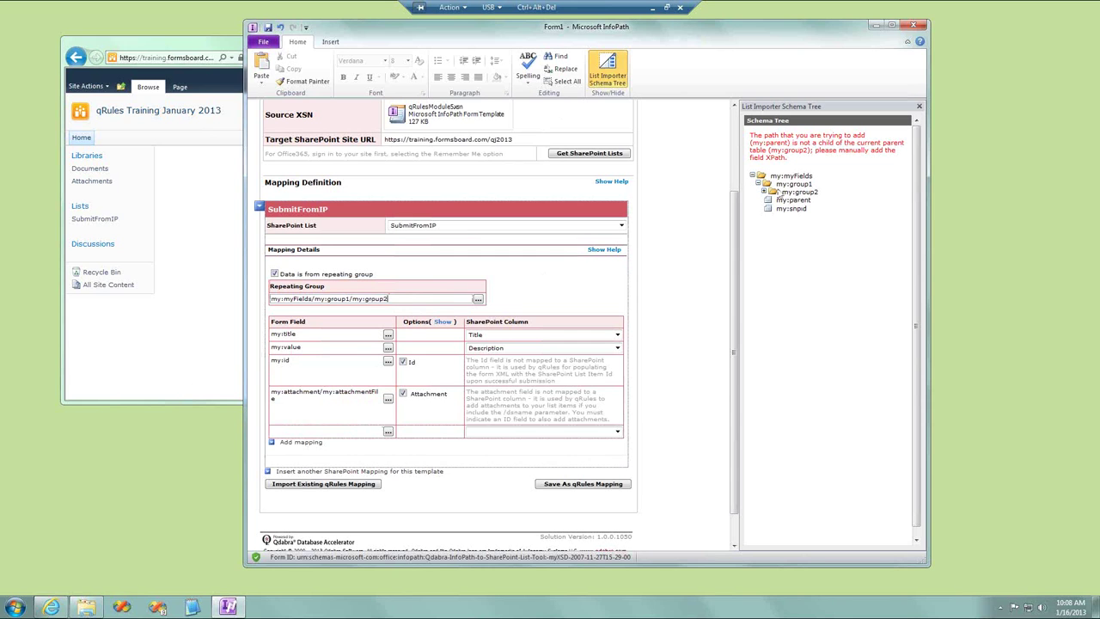
- Type the relative XPath ../../my:parent into the new row's form field
left_click(343, 431)
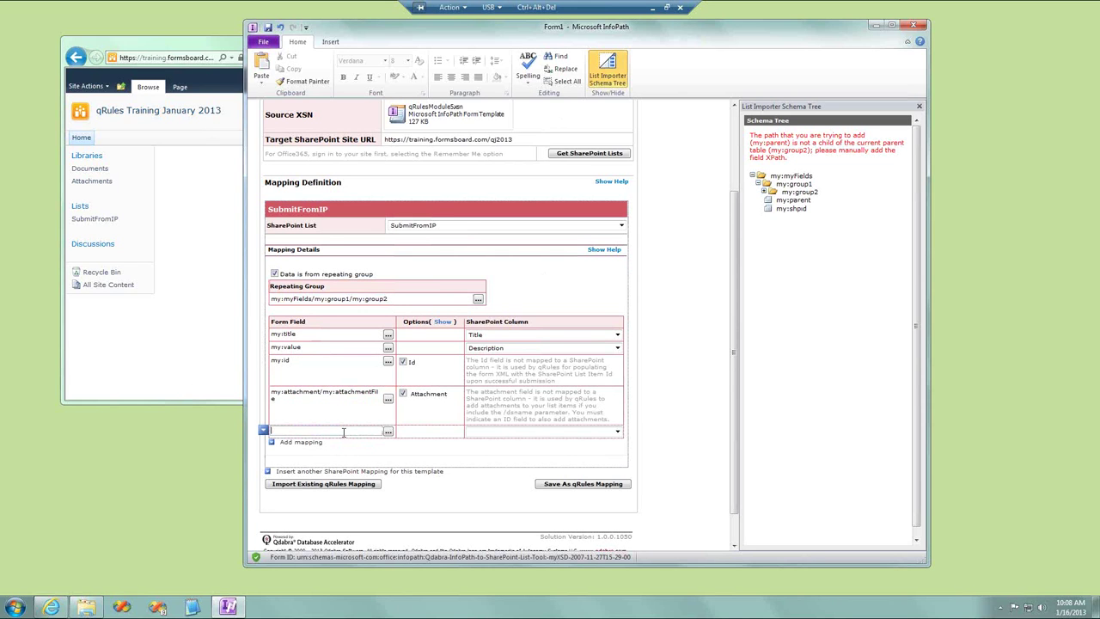
type("../")
left_click(759, 184)
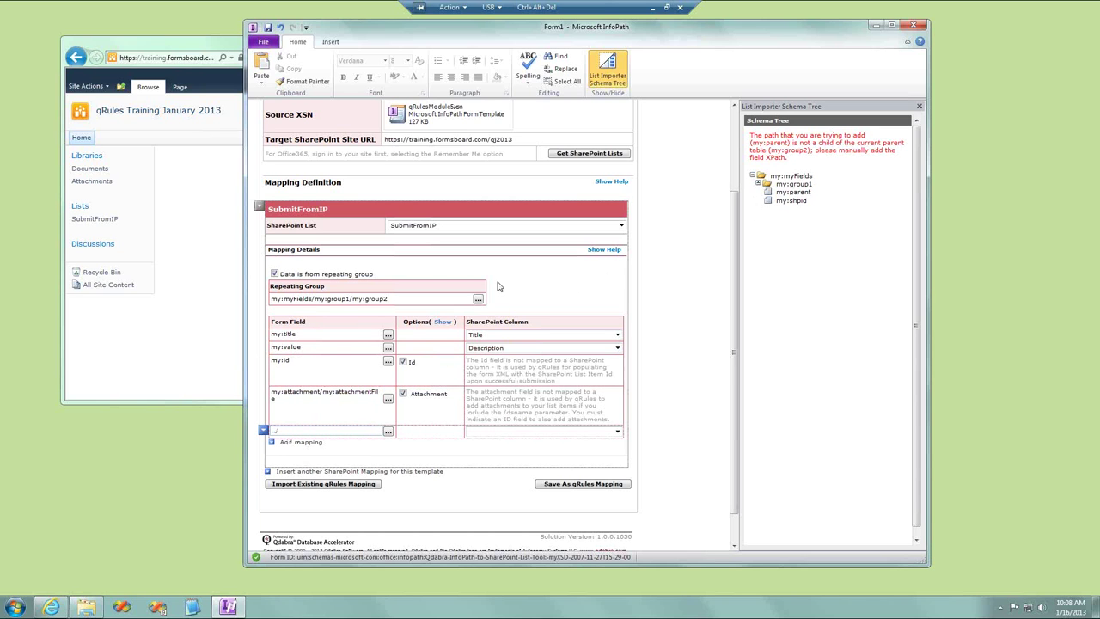
left_click(285, 429)
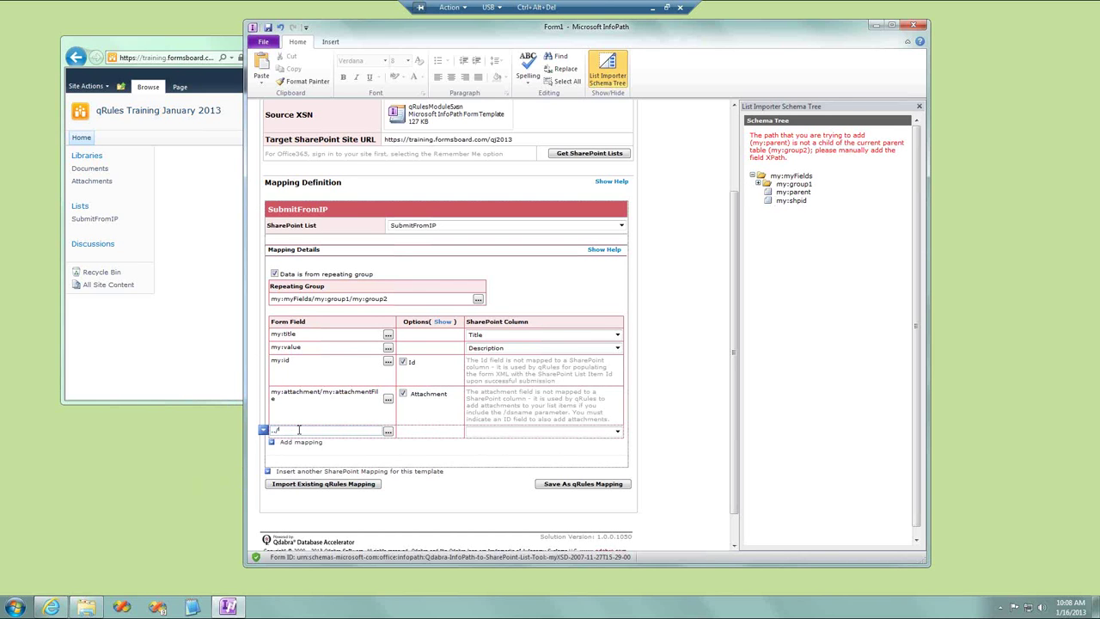
type("../my:parent")
- Leave the row's SharePoint column unset and compare my:group2 with my:parent in the schema tree
left_click(546, 432)
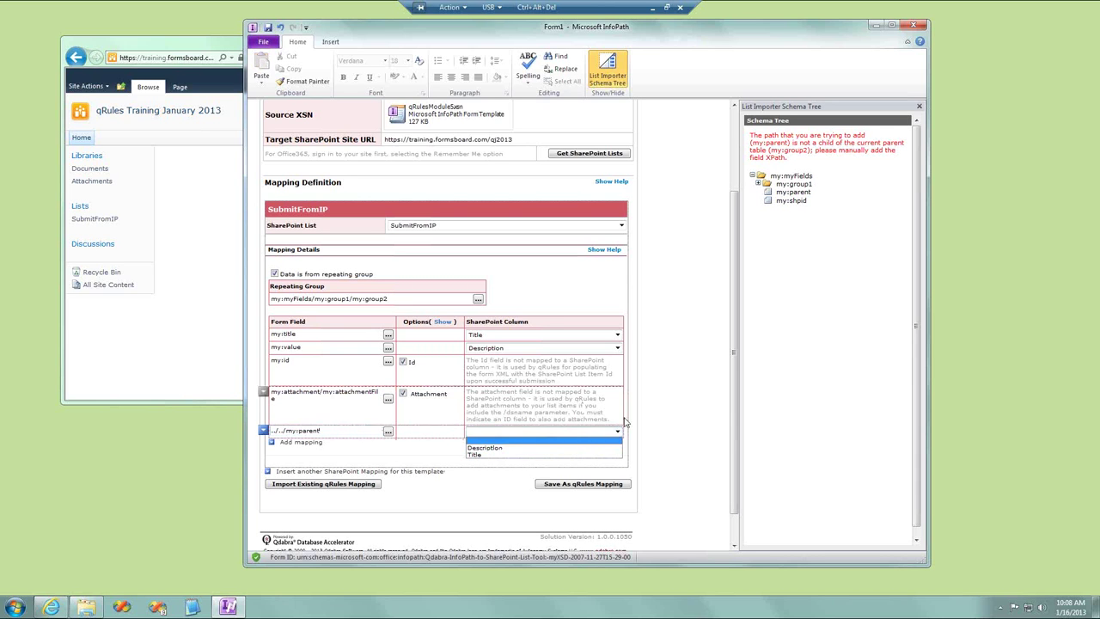
left_click(696, 405)
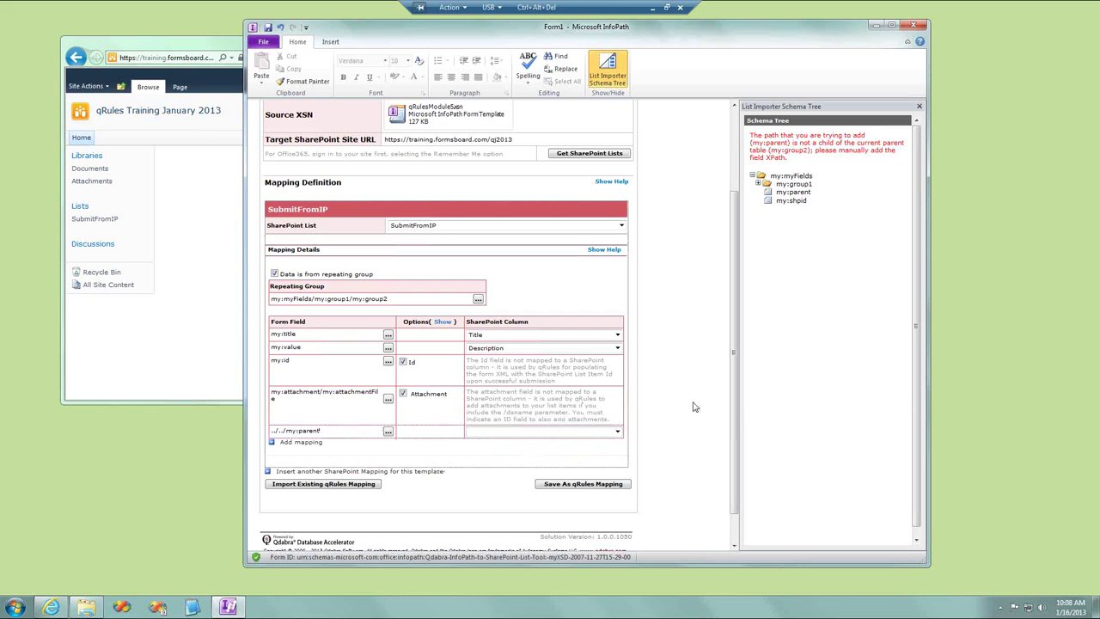
left_click(358, 431)
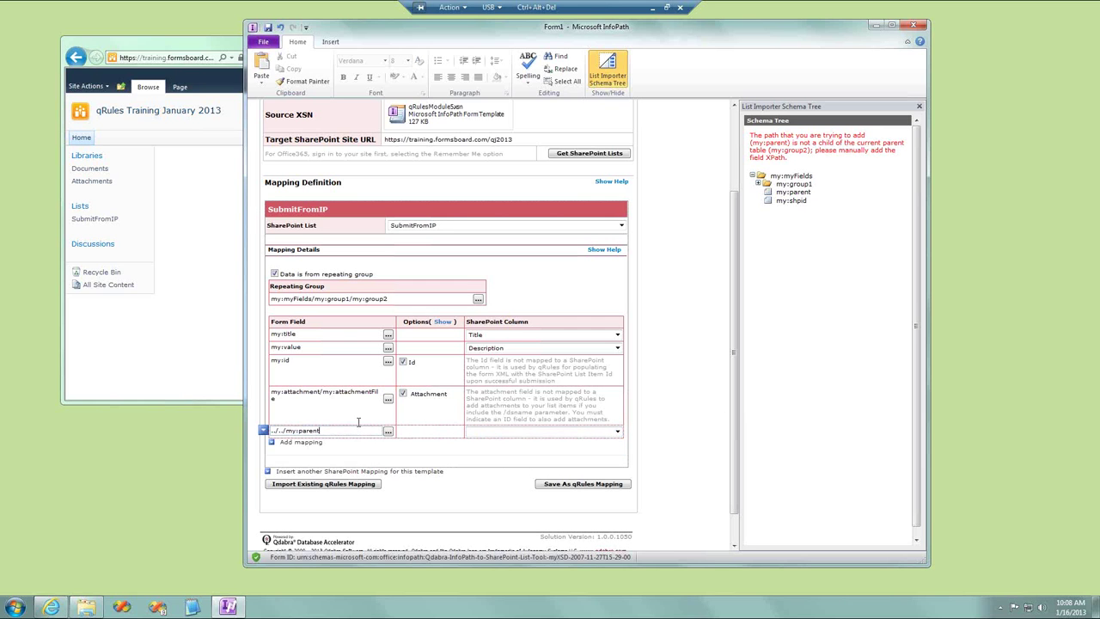
left_click_drag(395, 299, 360, 304)
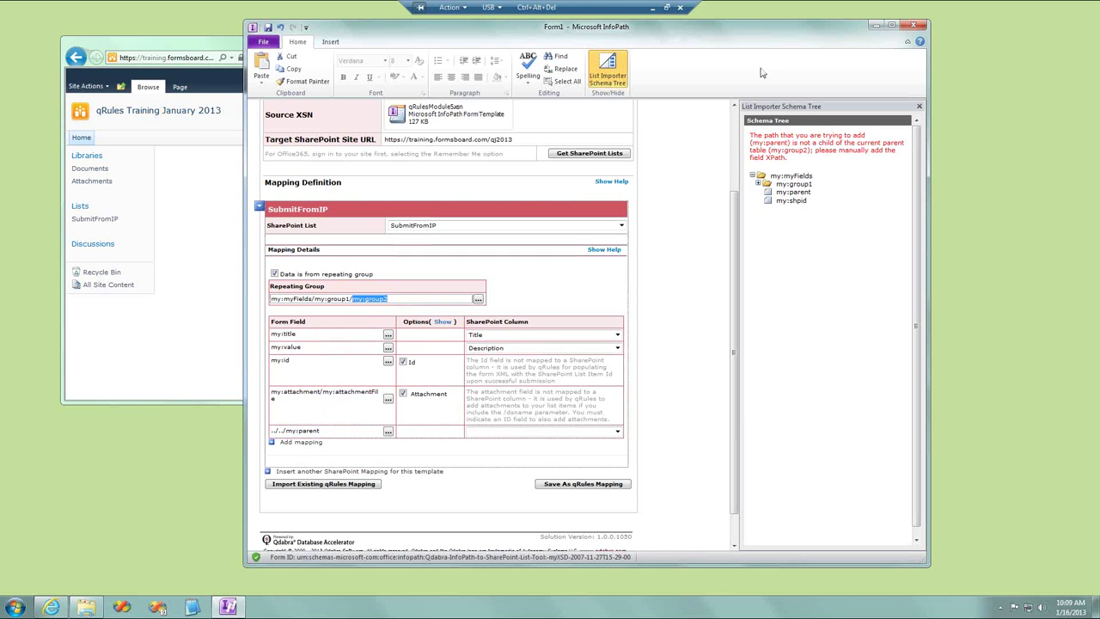
left_click(786, 196)
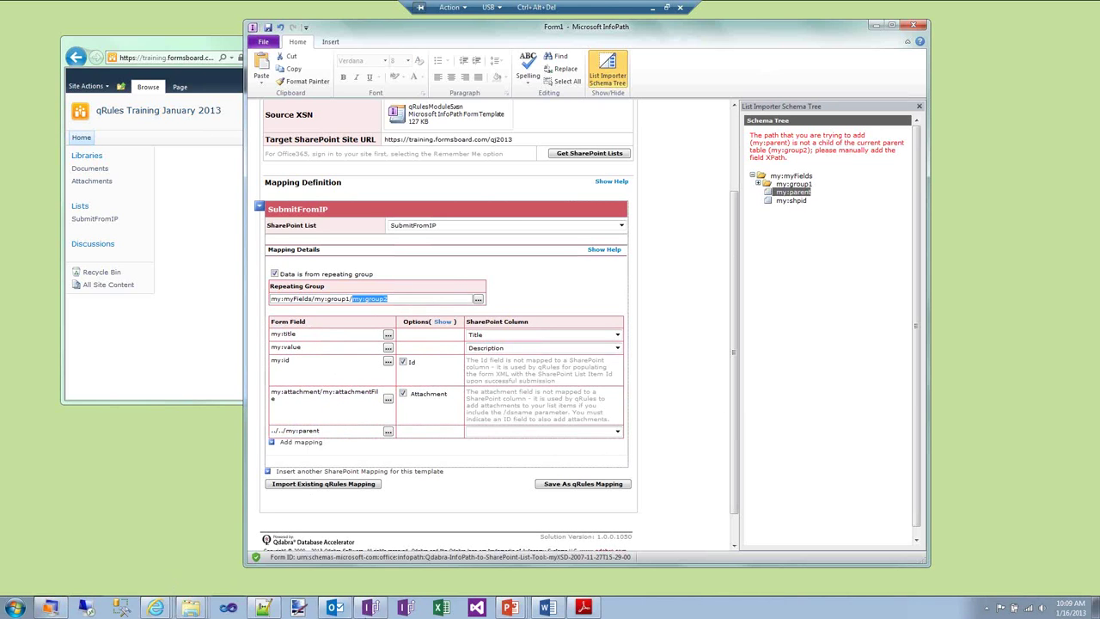
- Switch to Notepad++ and add the line my:myFields/my:parent to the scratch file
left_click(263, 608)
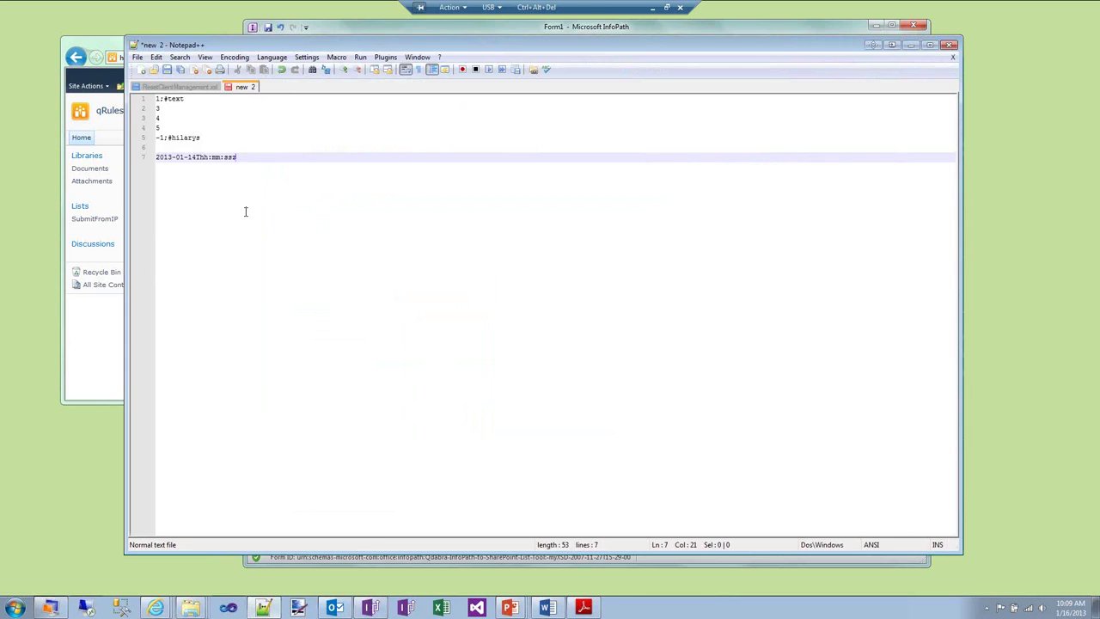
key("Return")
key("Return")
type("my:")
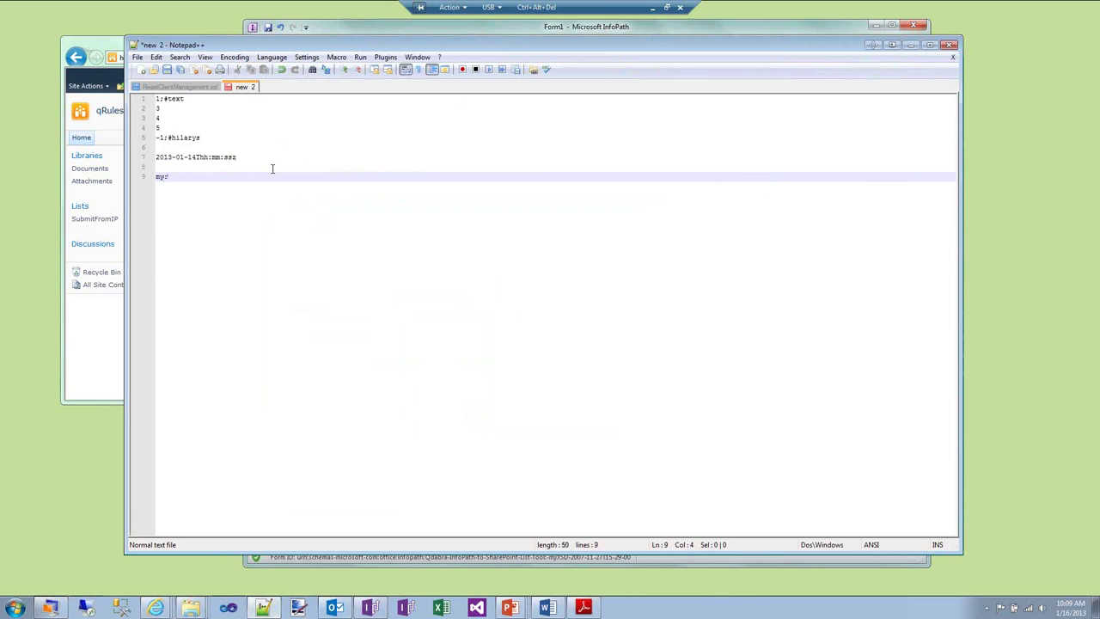
type("myFields/my:parent")
key("Return")
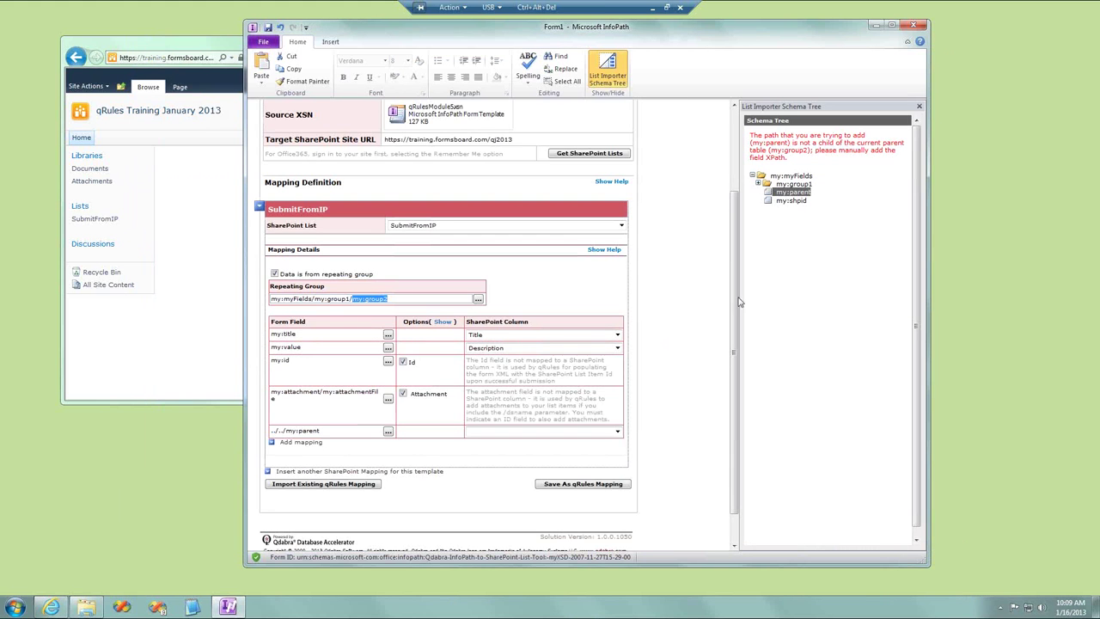
- Insert another SharePoint mapping section for the template below SubmitFromIP
mouse_move(737, 296)
left_mouse_down()
mouse_move(736, 230)
mouse_move(737, 300)
left_mouse_up()
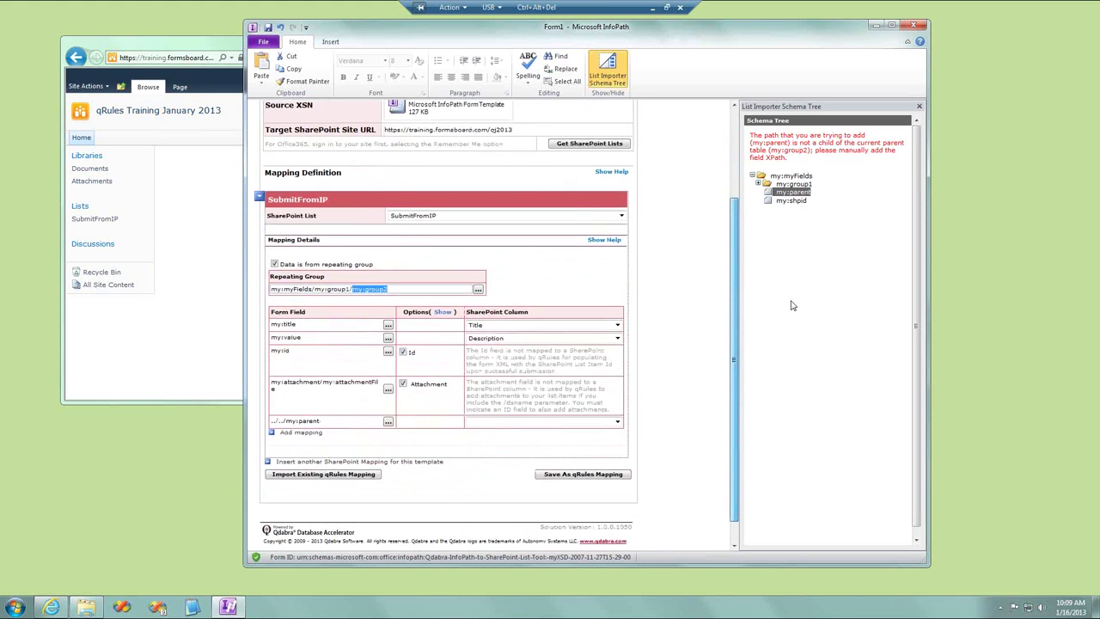
left_click(417, 458)
mouse_move(737, 361)
left_mouse_down()
mouse_move(776, 439)
mouse_move(746, 343)
mouse_move(735, 369)
left_mouse_up()
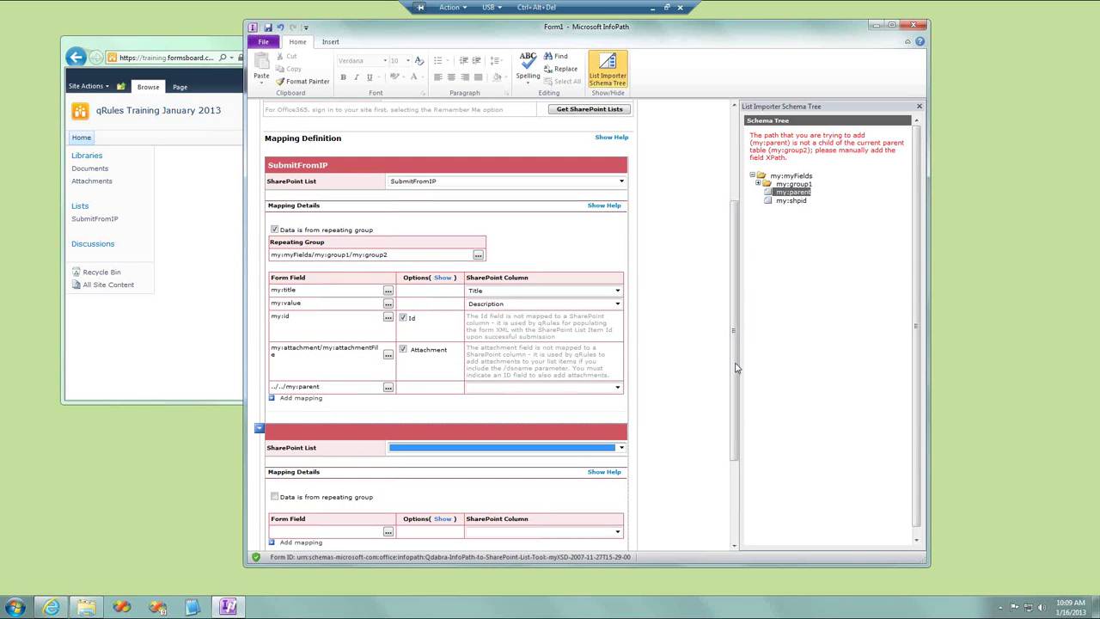
left_click(584, 258)
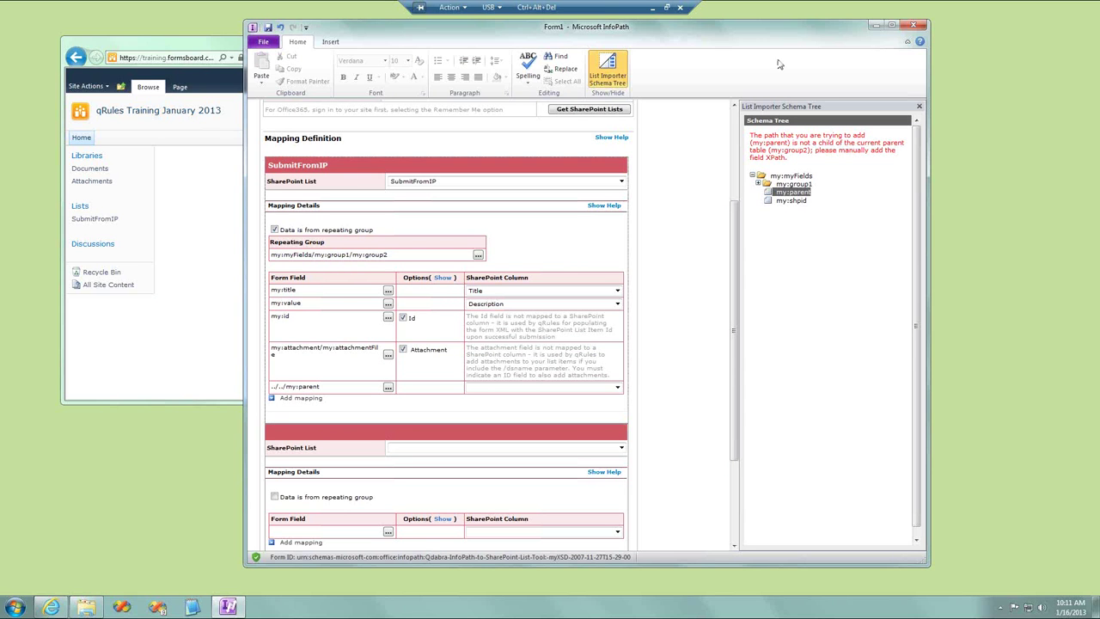
- Hide the remote-session toolbar and minimize the session to reach the local desktop
left_click(653, 12)
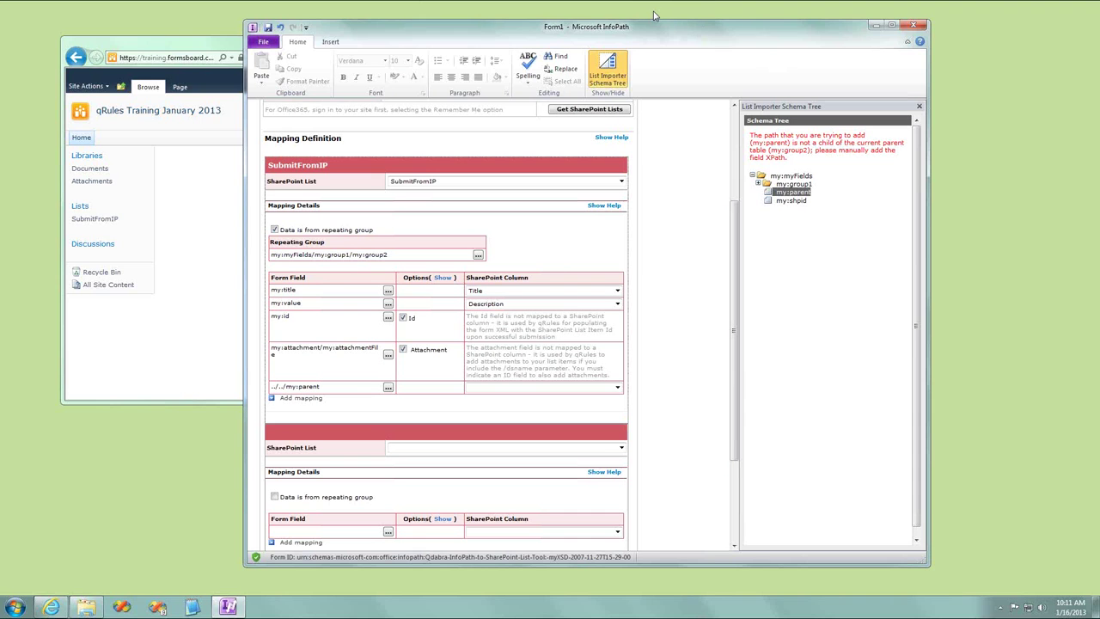
mouse_move(653, 15)
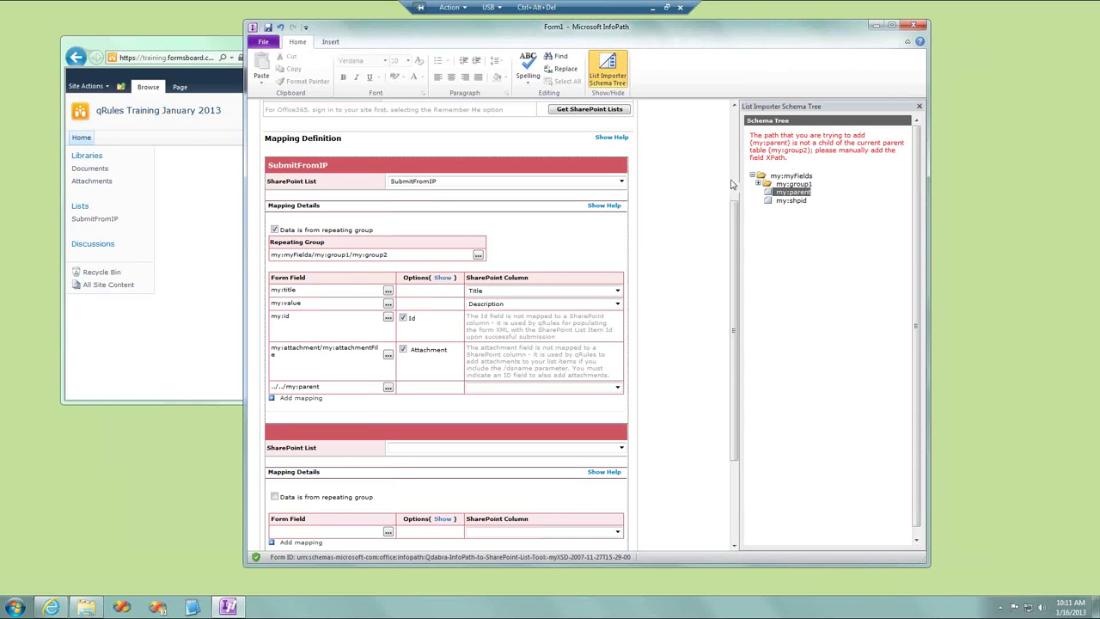
left_click(653, 12)
- Advance the training slide show to the 'qRules – Submit to a SharePoint List Lab' slide and bring up the Lab 4 folder
mouse_move(510, 607)
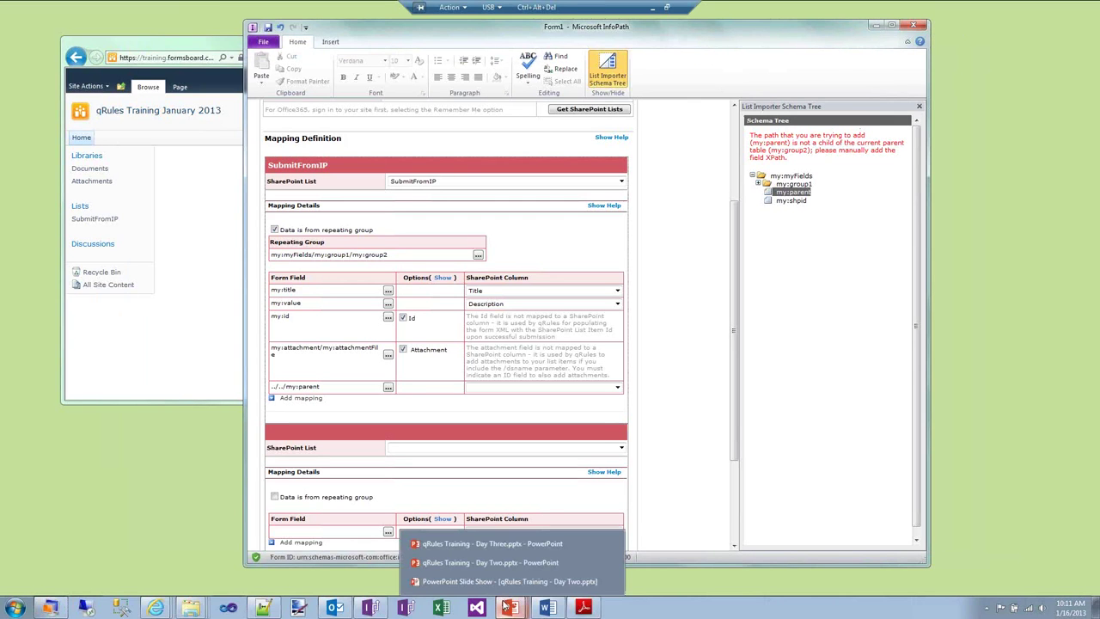
left_click(509, 584)
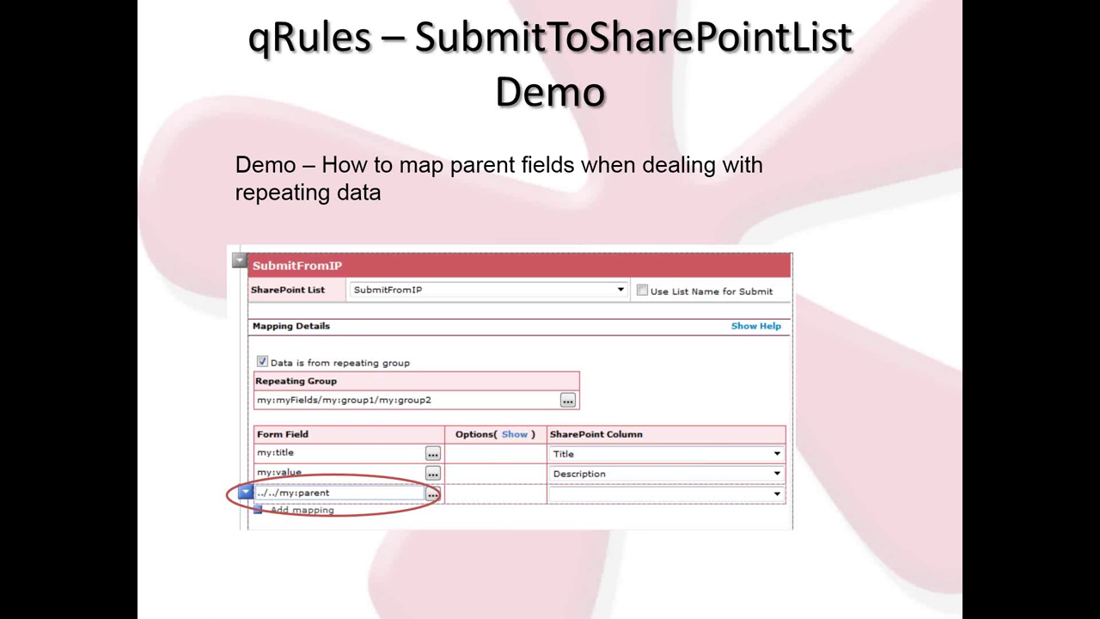
left_click(523, 450)
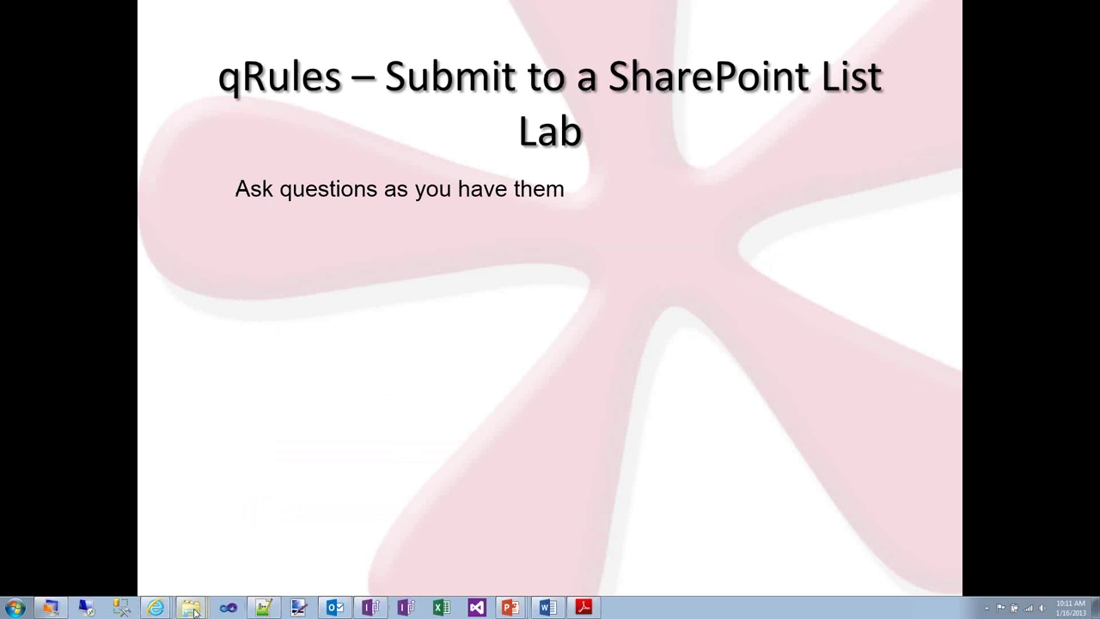
mouse_move(193, 608)
left_click(204, 562)
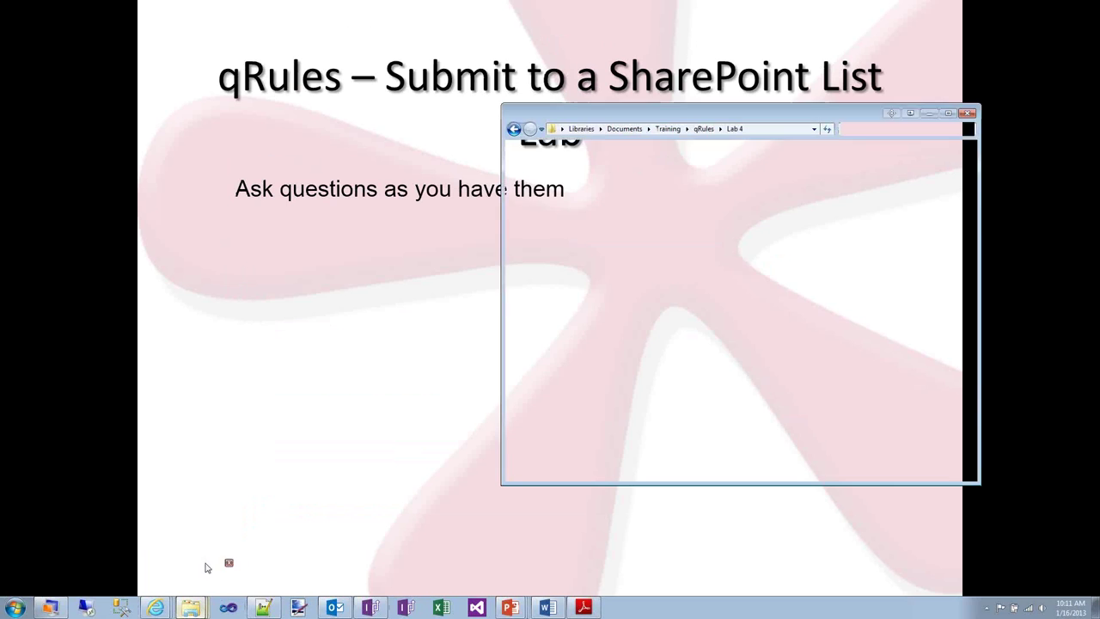
- Go from qRules into the Lab 5 folder and edit its mapping.xml in Notepad++
left_click(703, 128)
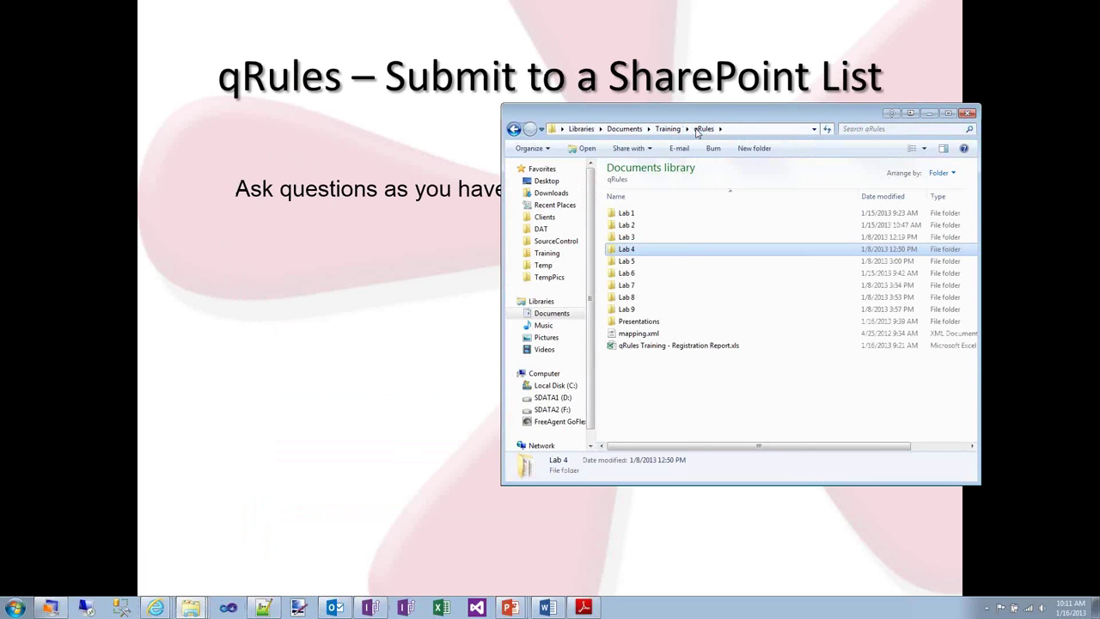
double_click(645, 261)
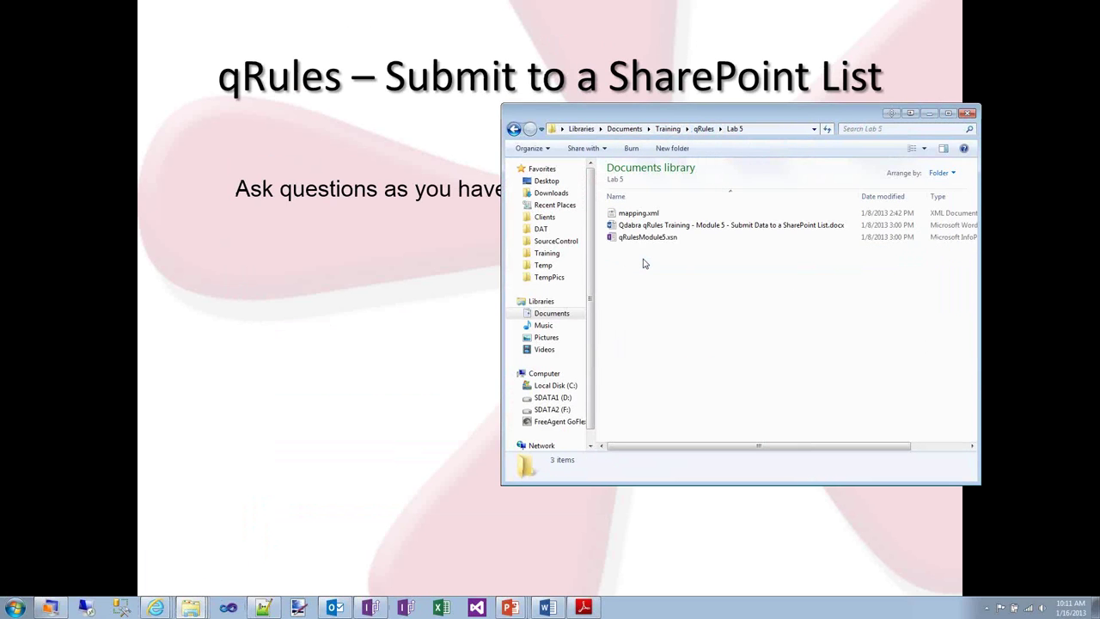
left_click(689, 215)
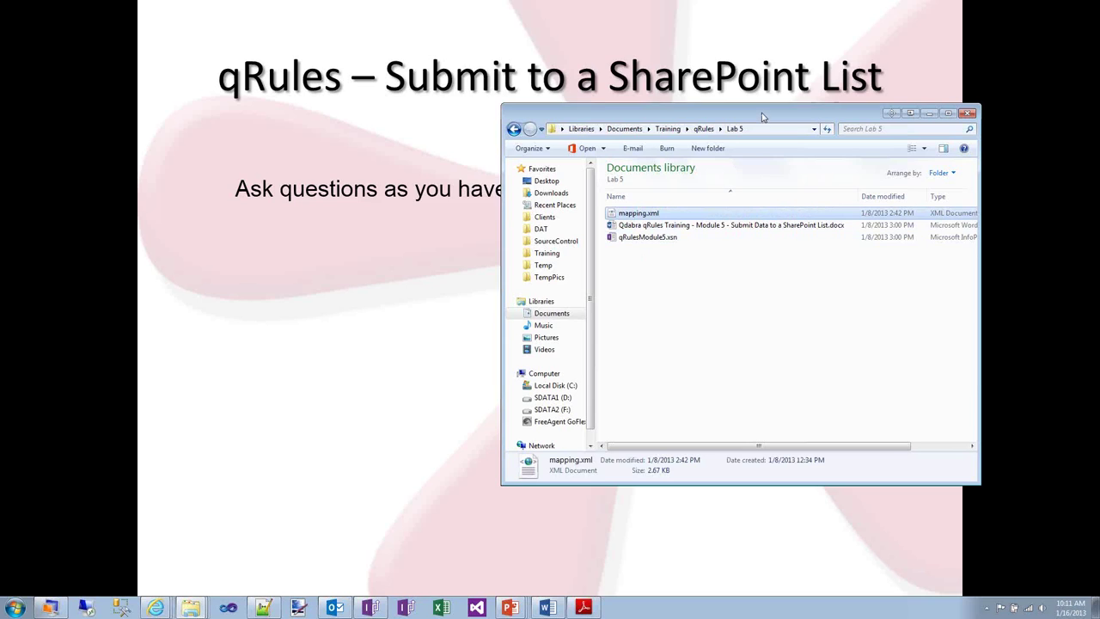
left_click_drag(763, 116, 674, 75)
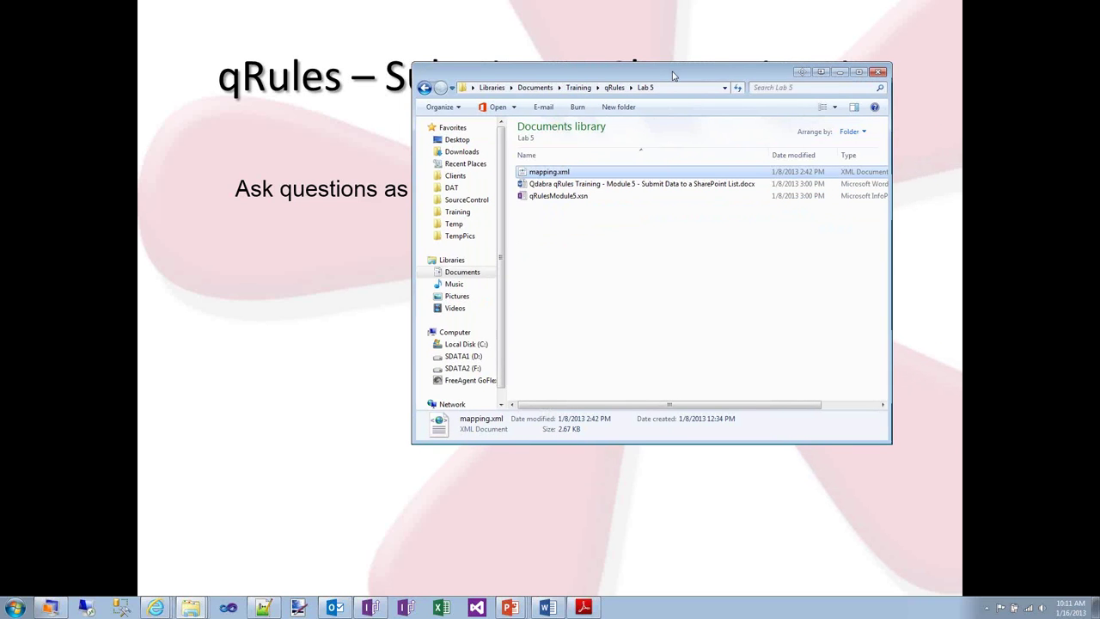
right_click(596, 173)
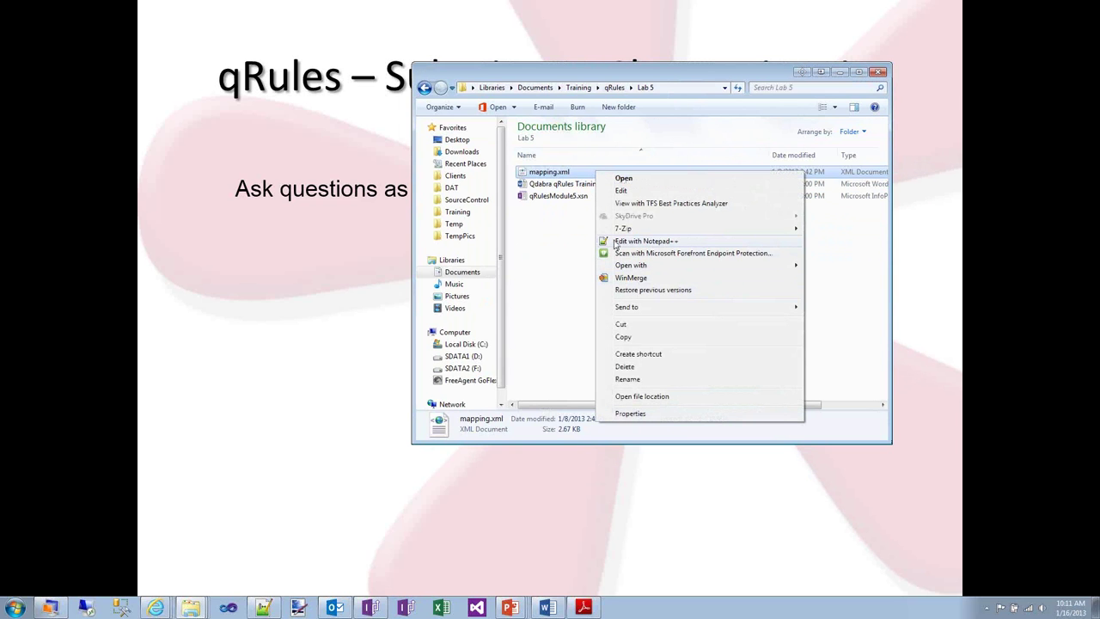
left_click(620, 242)
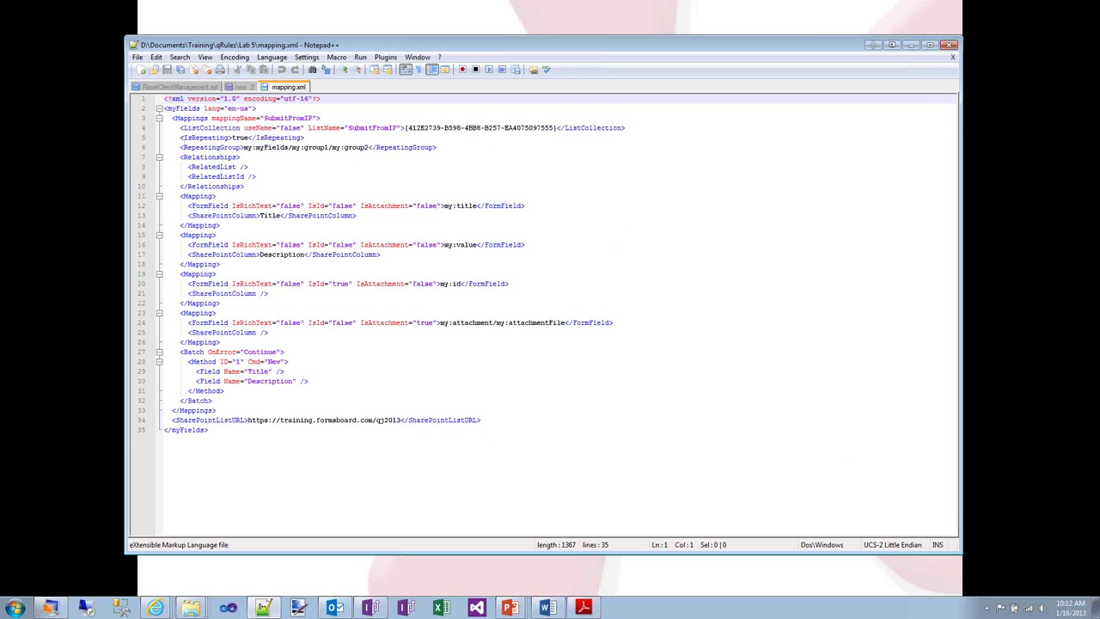
- Inspect the <Mappings>, <ListCollection> and <IsRepeating> lines of mapping.xml, then switch back to InfoPath
left_click(190, 118)
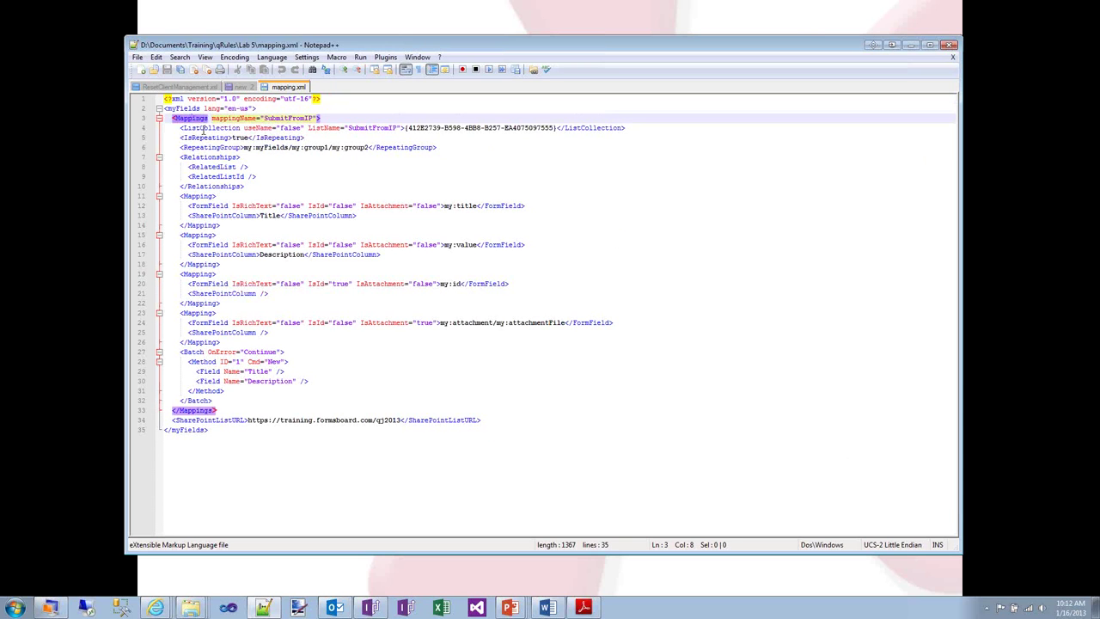
left_click(202, 129)
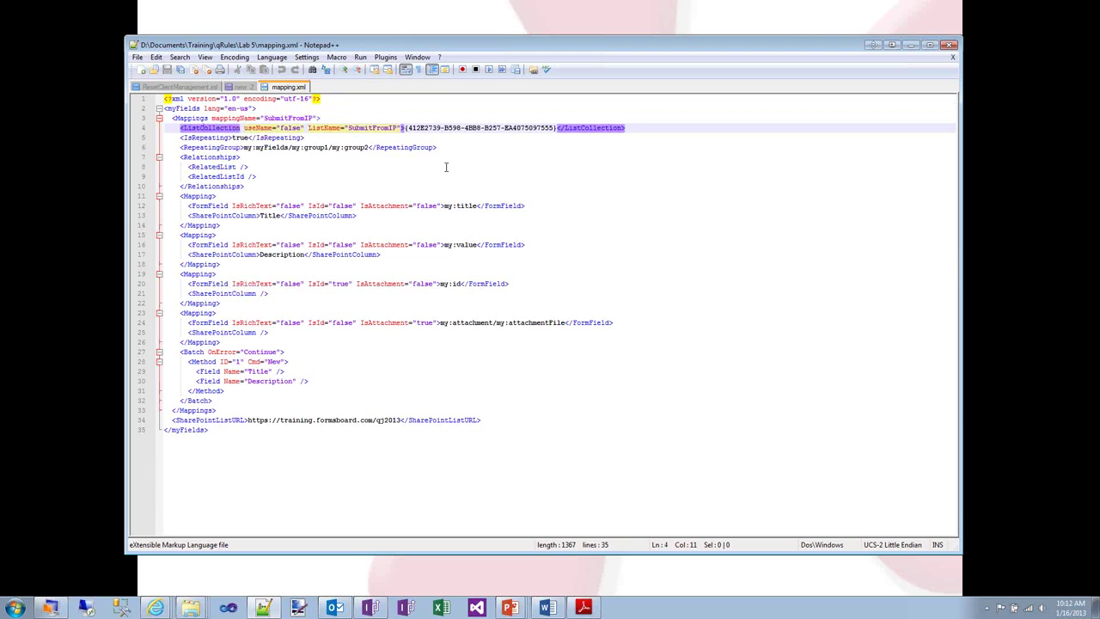
left_click(175, 118)
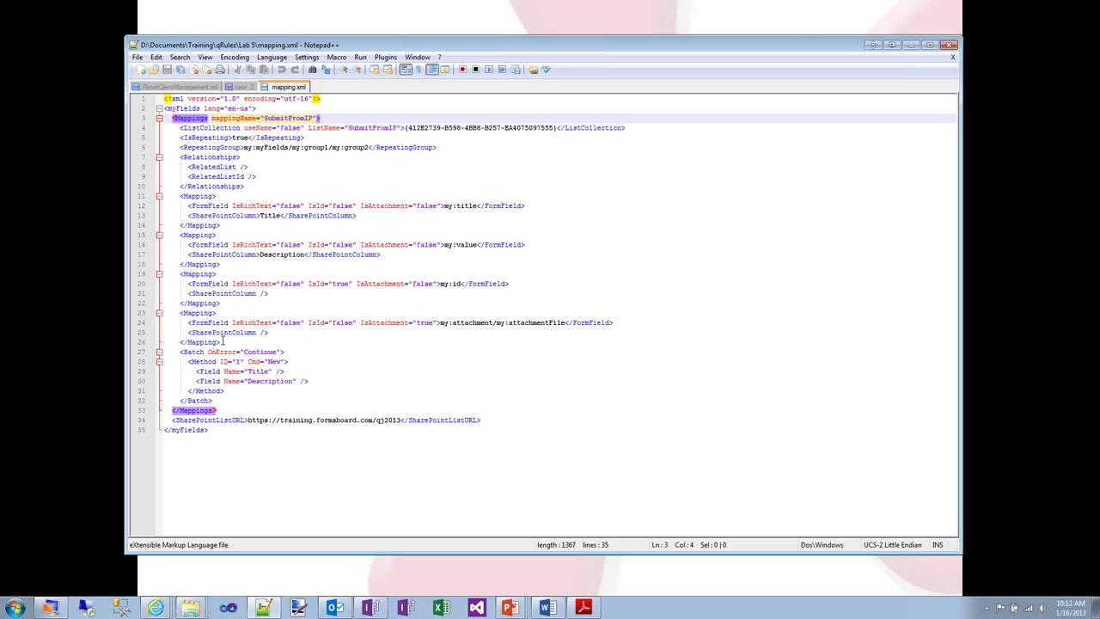
left_click(181, 127)
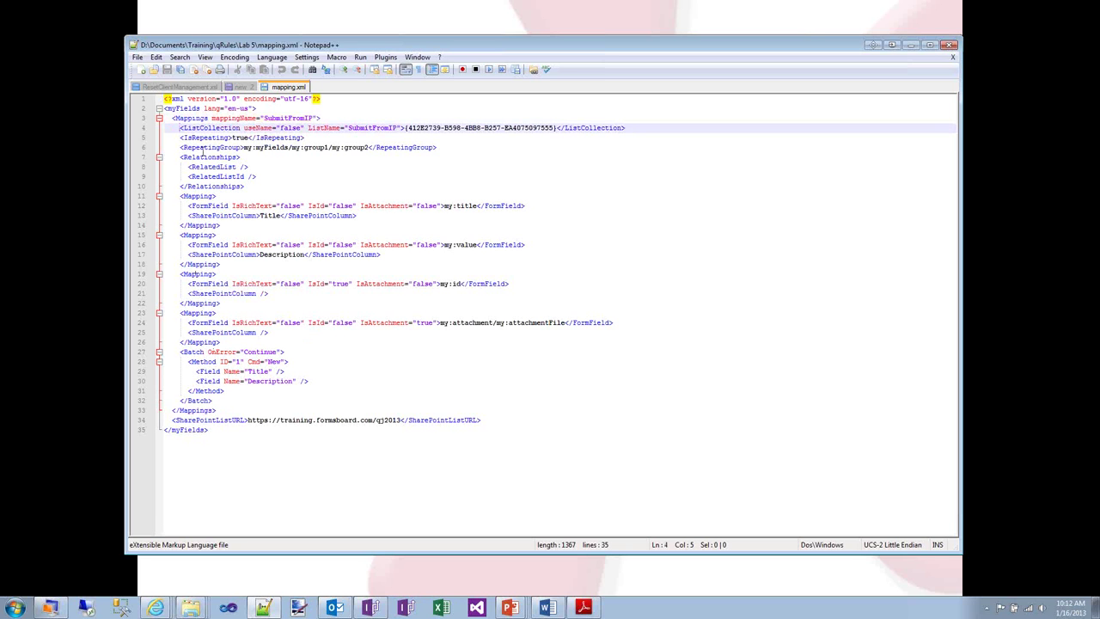
left_click(213, 138)
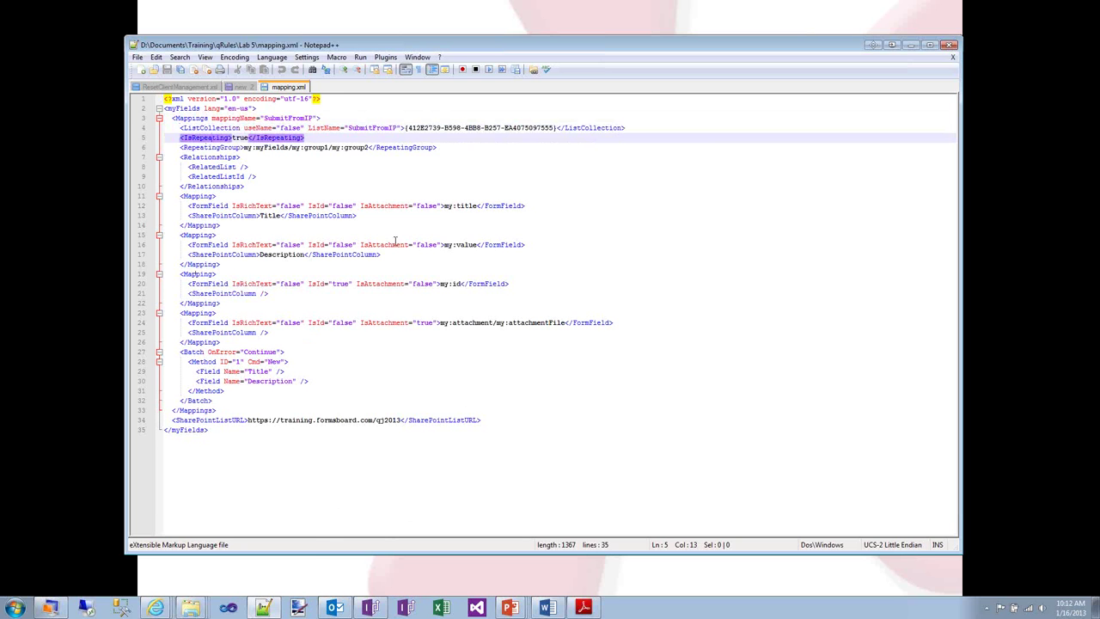
left_click(65, 610)
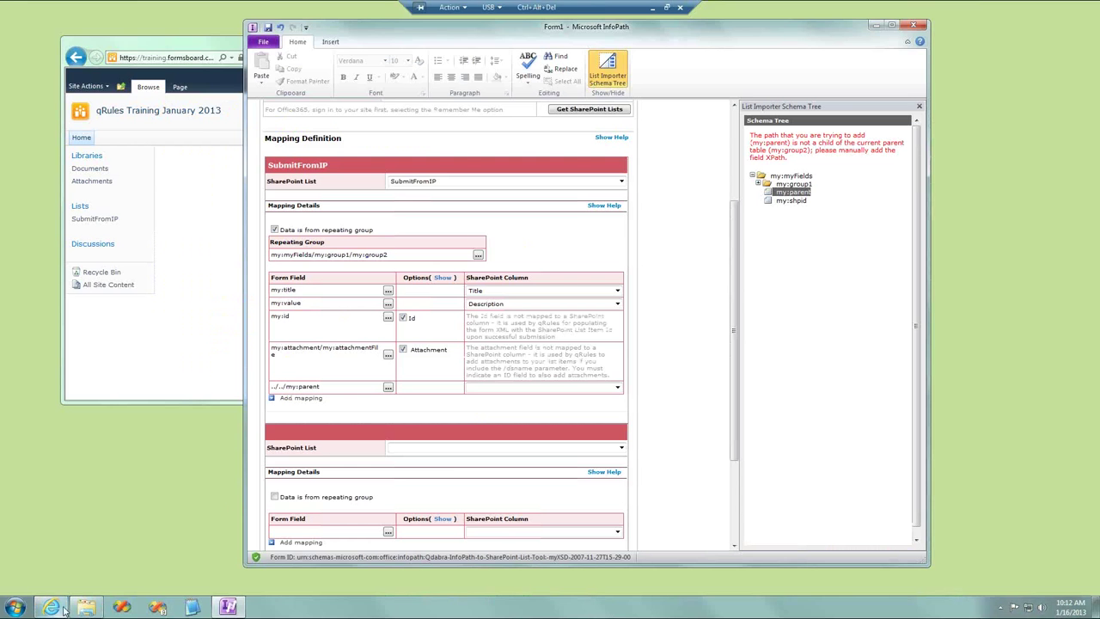
- Set the second mapping's SharePoint list to CustomerSampleList
left_click(440, 449)
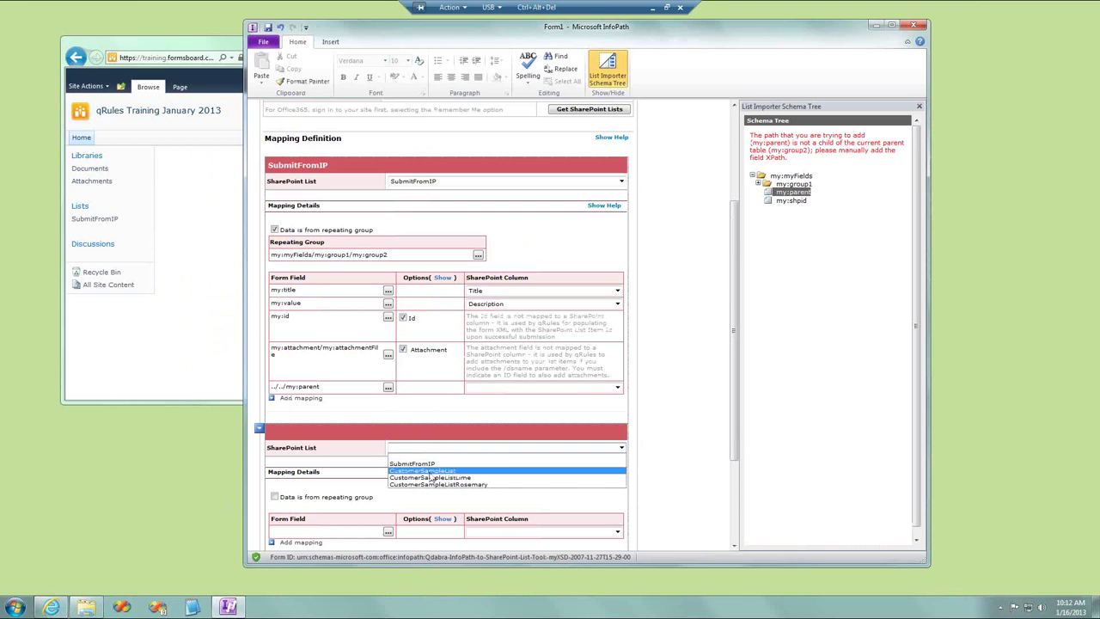
left_click(430, 470)
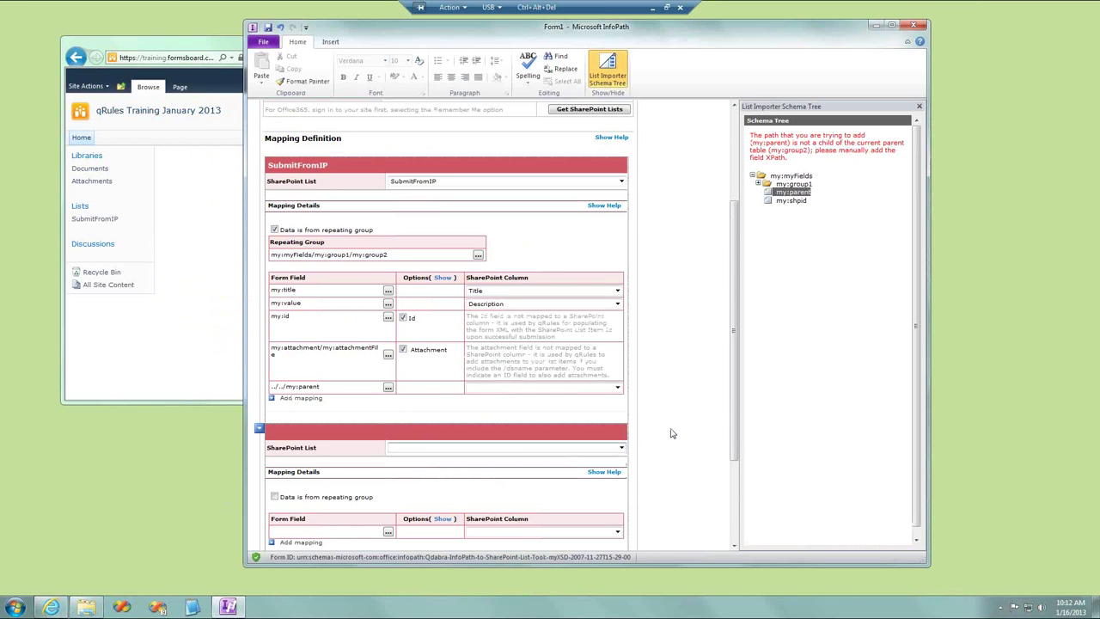
scroll(668, 428, "down", 3)
- Save the mappings as a qRules mapping file, replacing mapping.xml on the Desktop
left_click(550, 451)
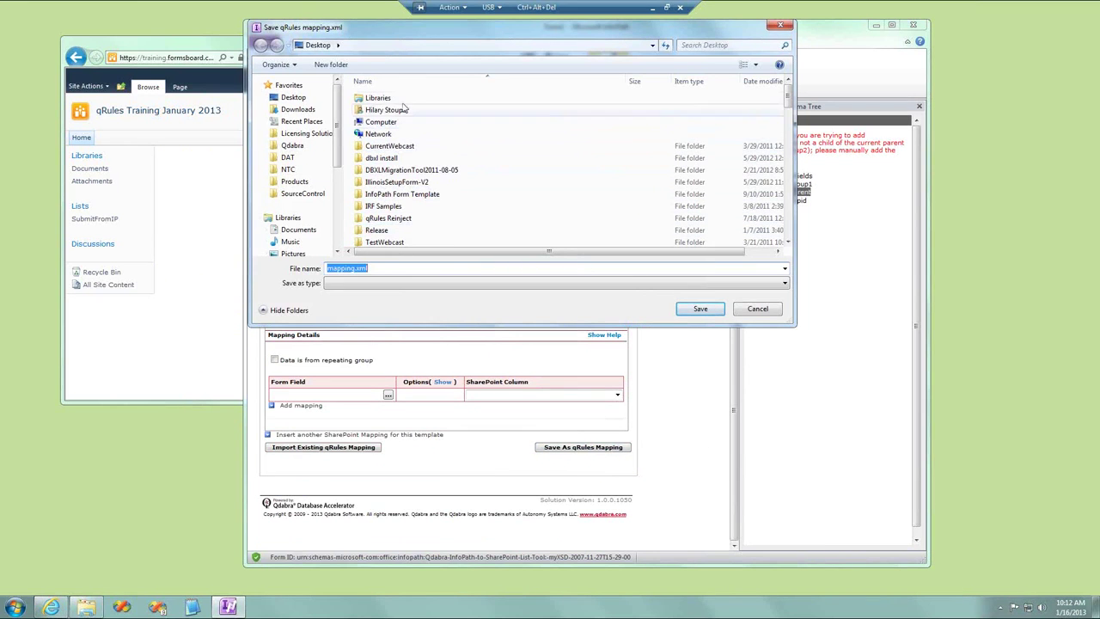
left_click(292, 97)
left_click(692, 310)
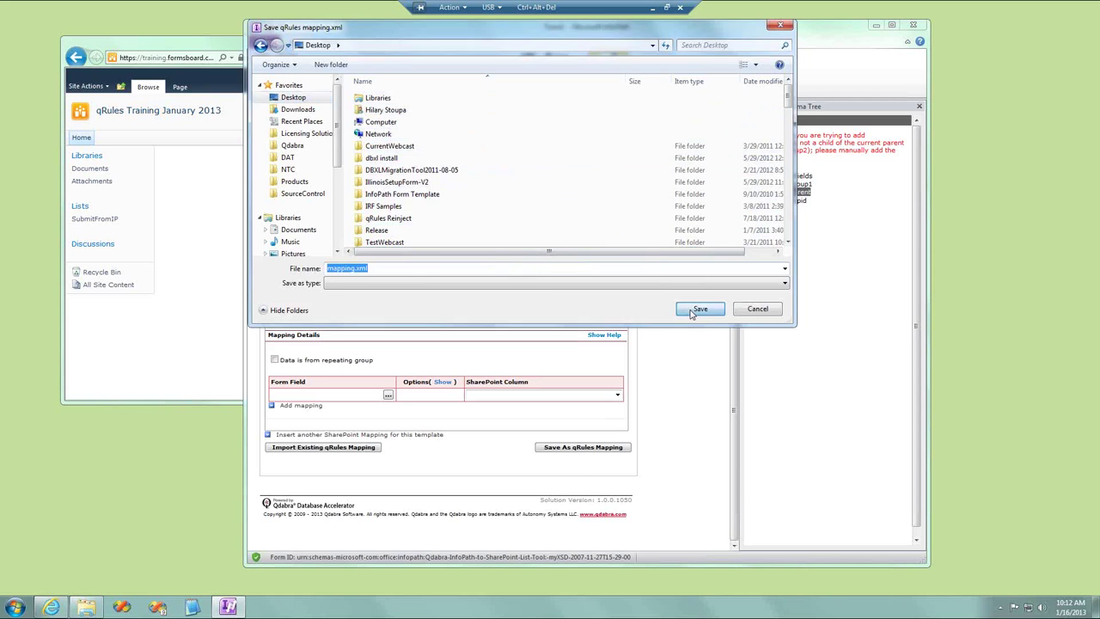
key("Escape")
key("Escape")
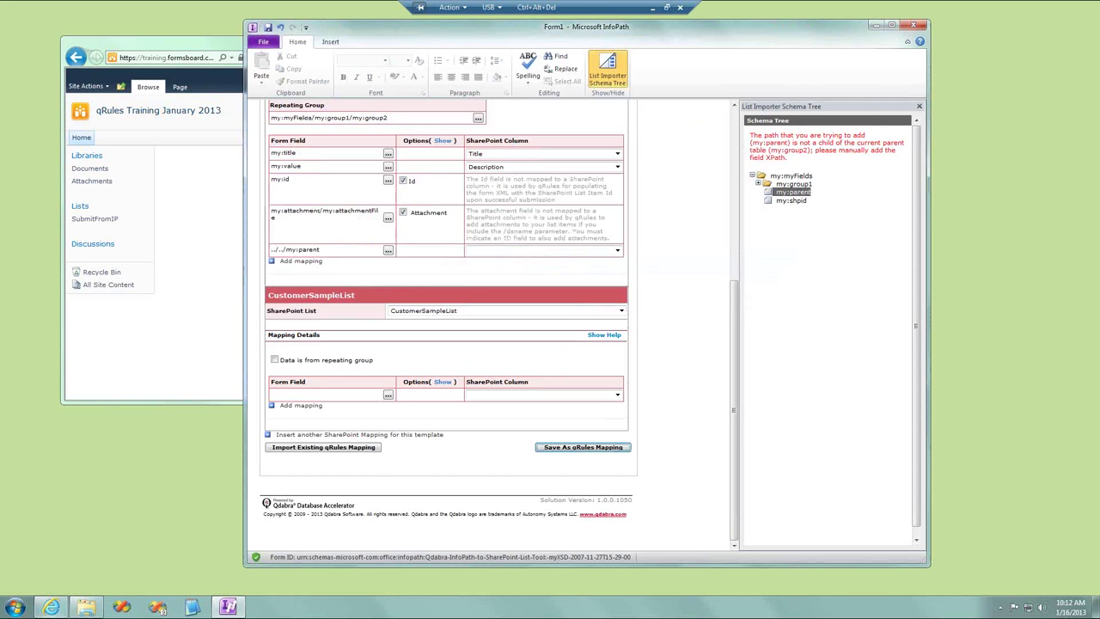
left_click(86, 607)
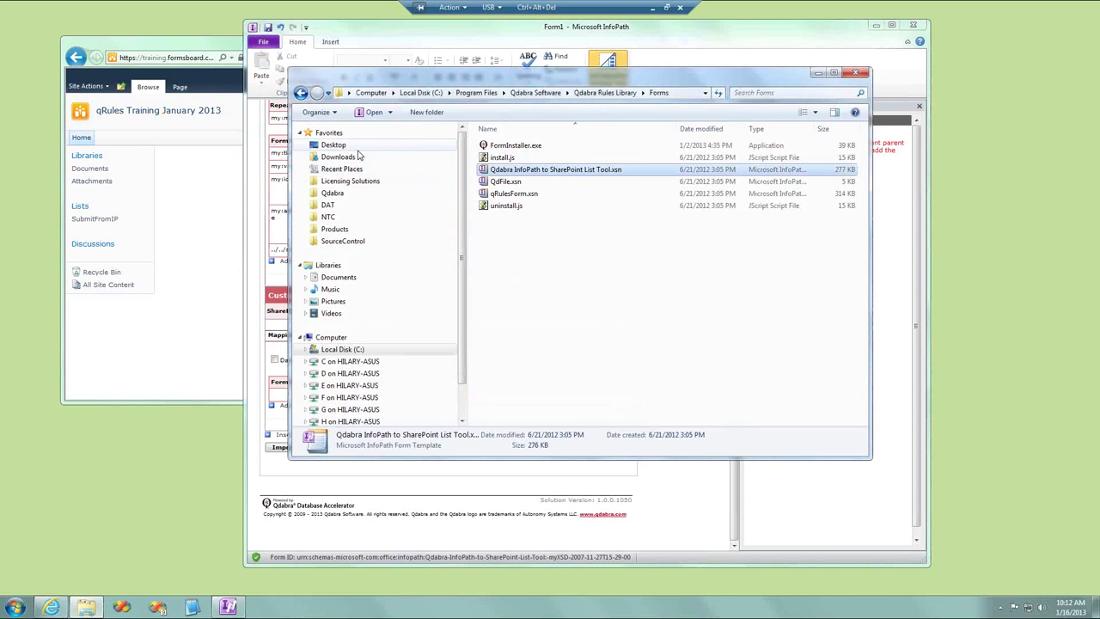
- Open the Desktop's mapping.xml in Notepad++ for editing
left_click(334, 144)
left_click(628, 326)
scroll(627, 326, "down", 10)
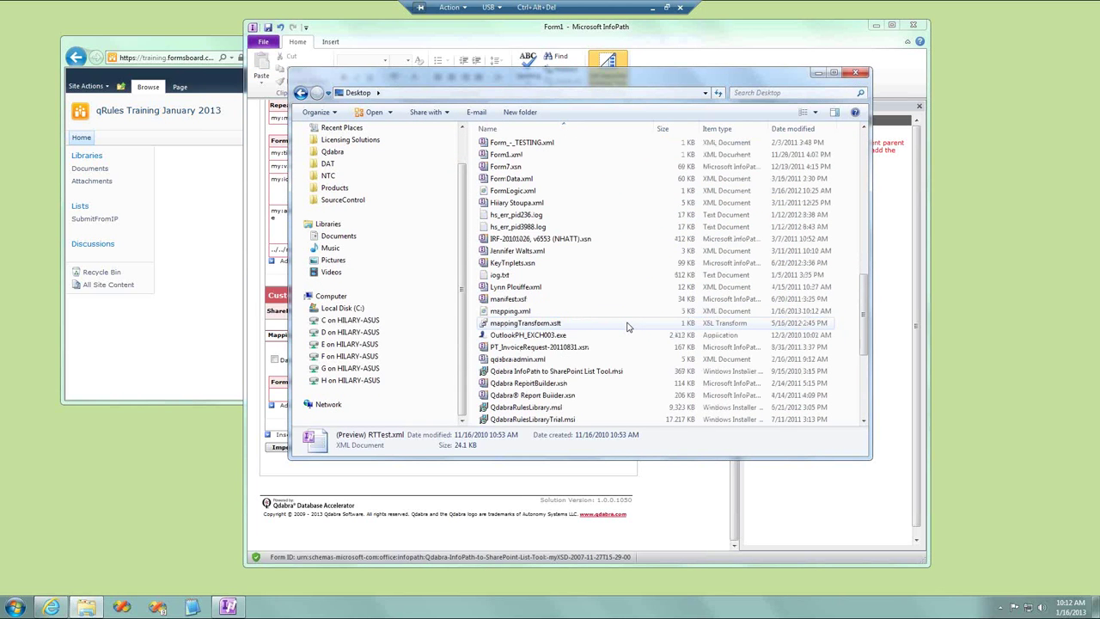
right_click(560, 311)
left_click(531, 314)
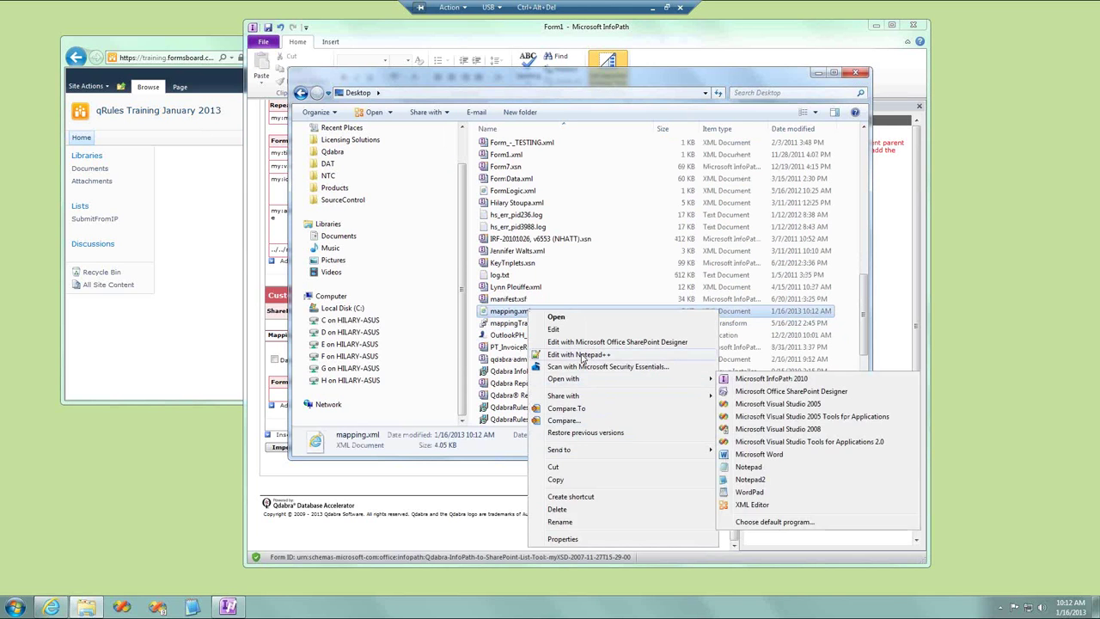
left_click(581, 355)
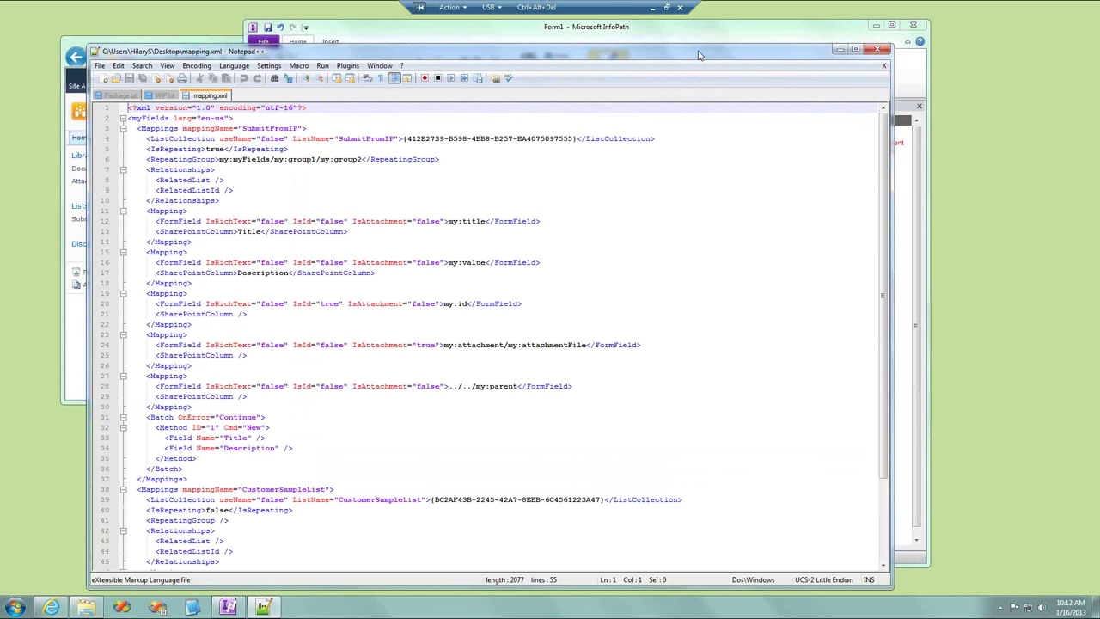
left_click_drag(698, 54, 740, 40)
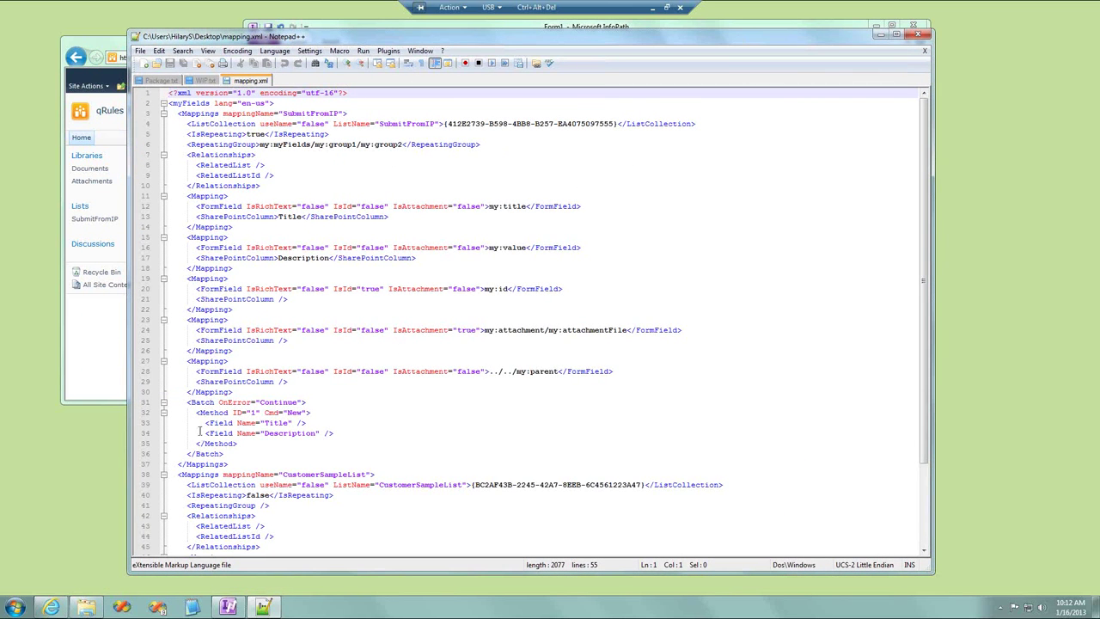
left_click_drag(230, 464, 158, 113)
scroll(375, 257, "down", 3)
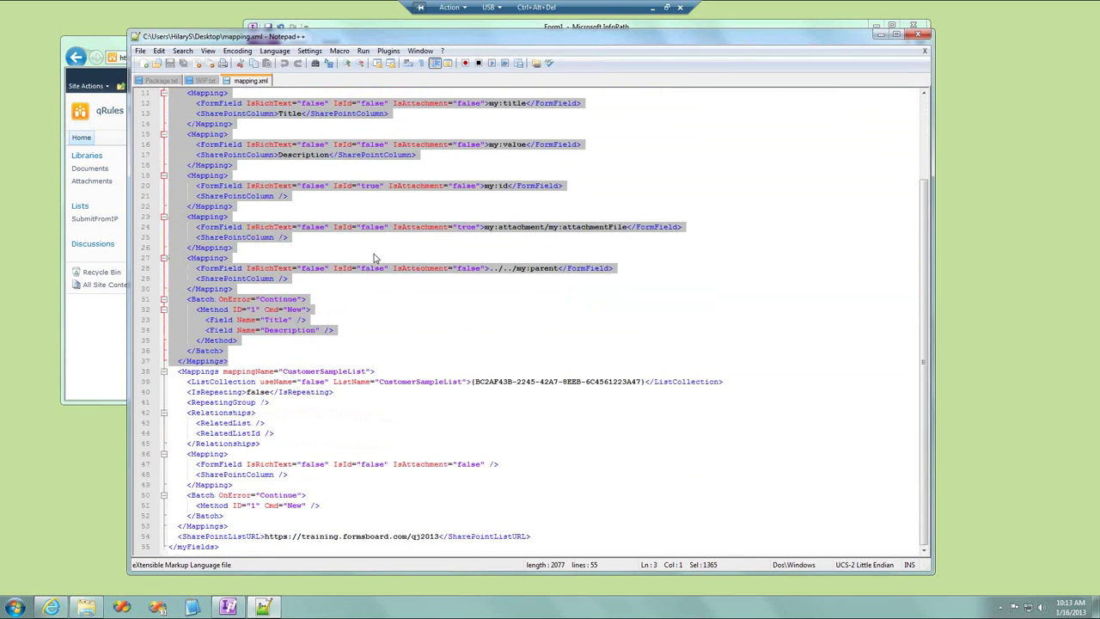
left_click_drag(175, 371, 335, 526)
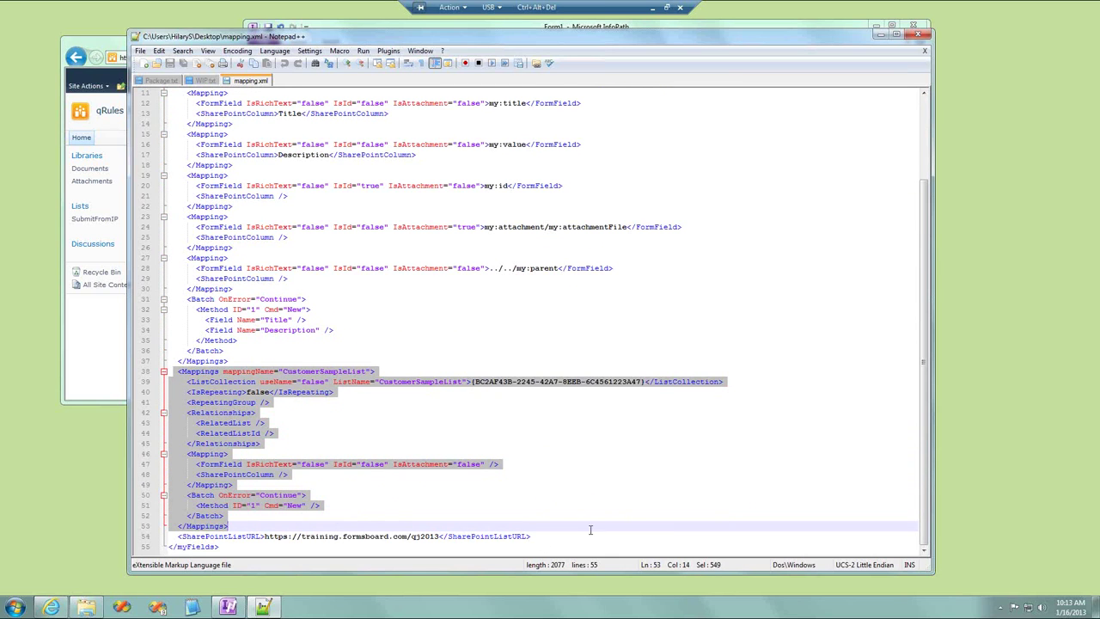
left_click_drag(544, 546, 178, 536)
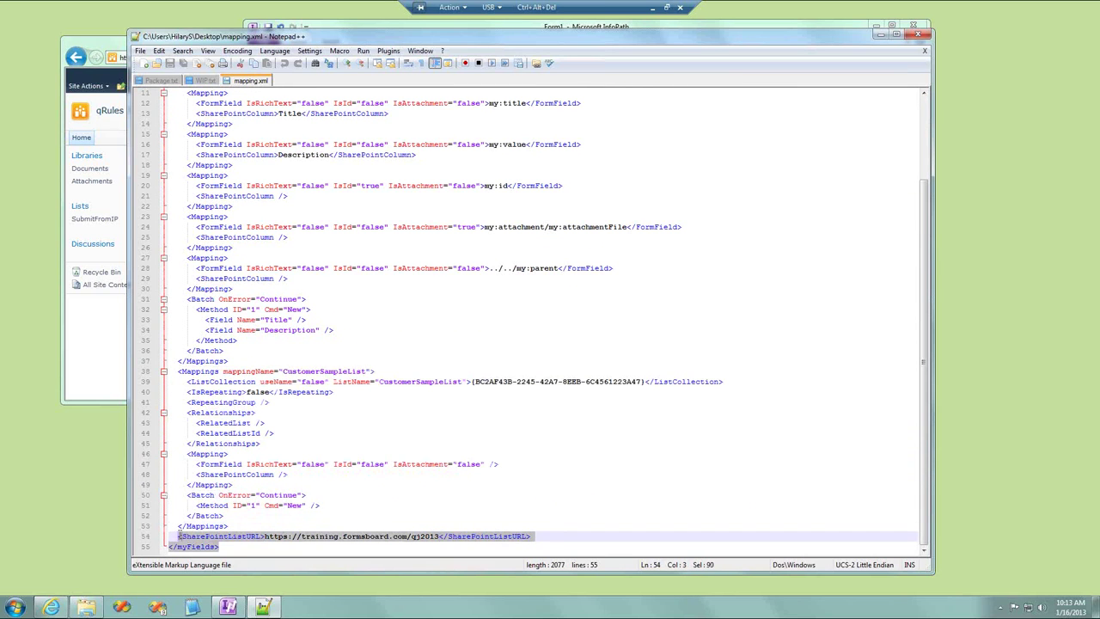
left_click_drag(245, 526, 156, 374)
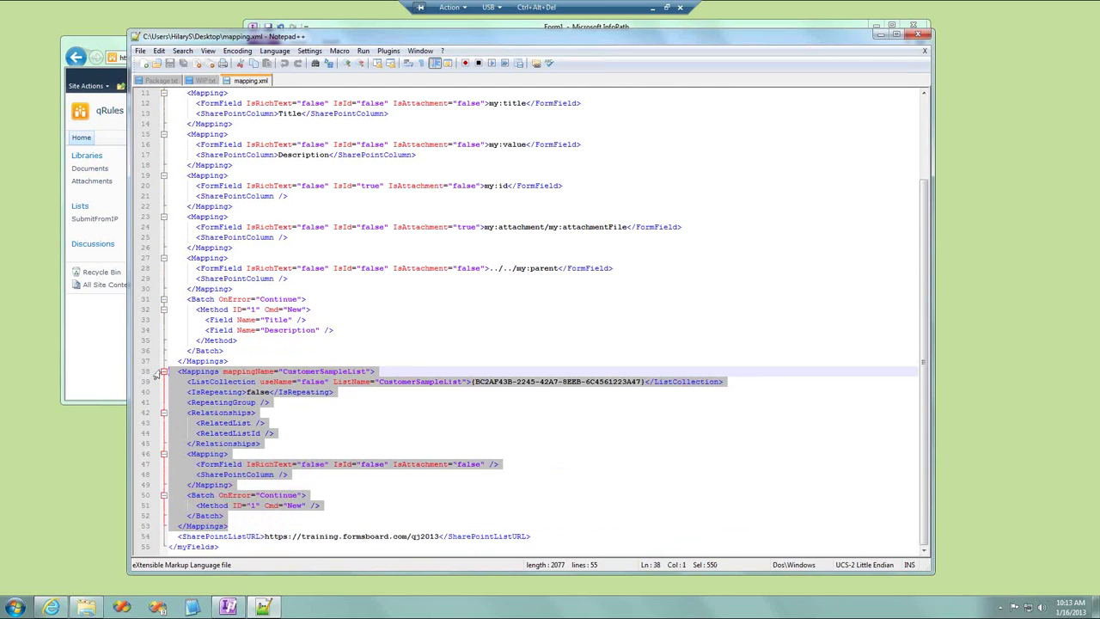
left_click_drag(228, 361, 107, 105)
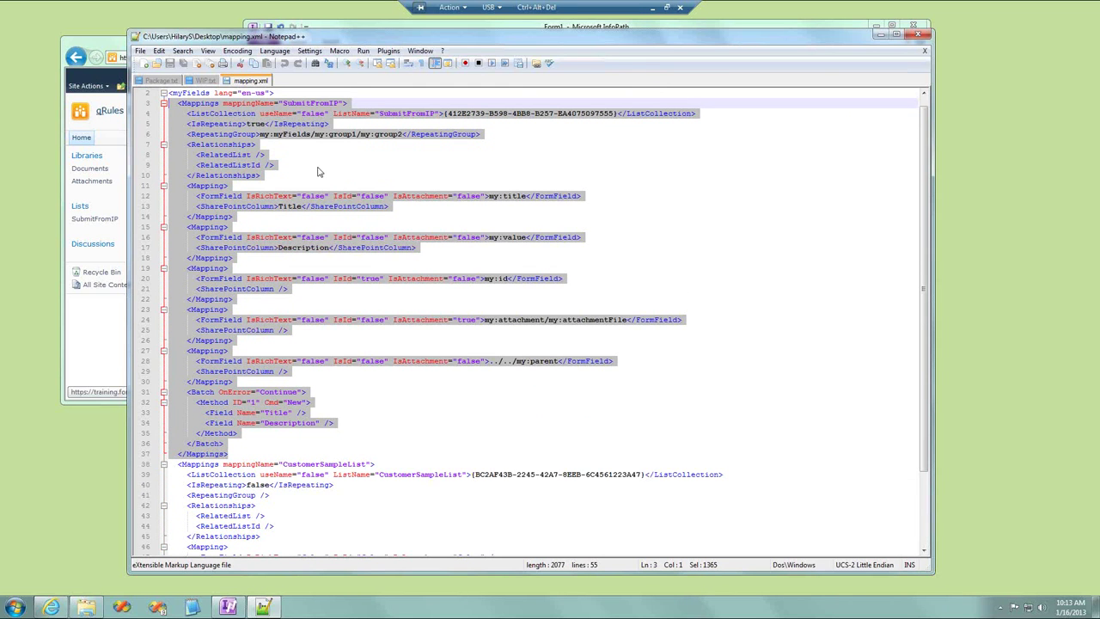
left_click(316, 473)
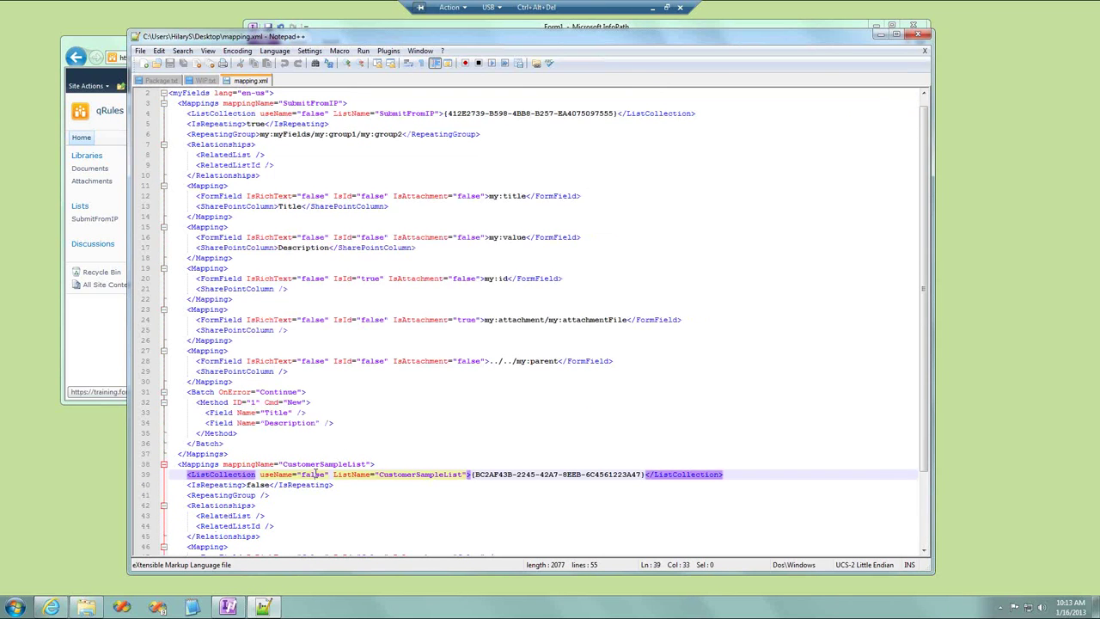
left_click(316, 113)
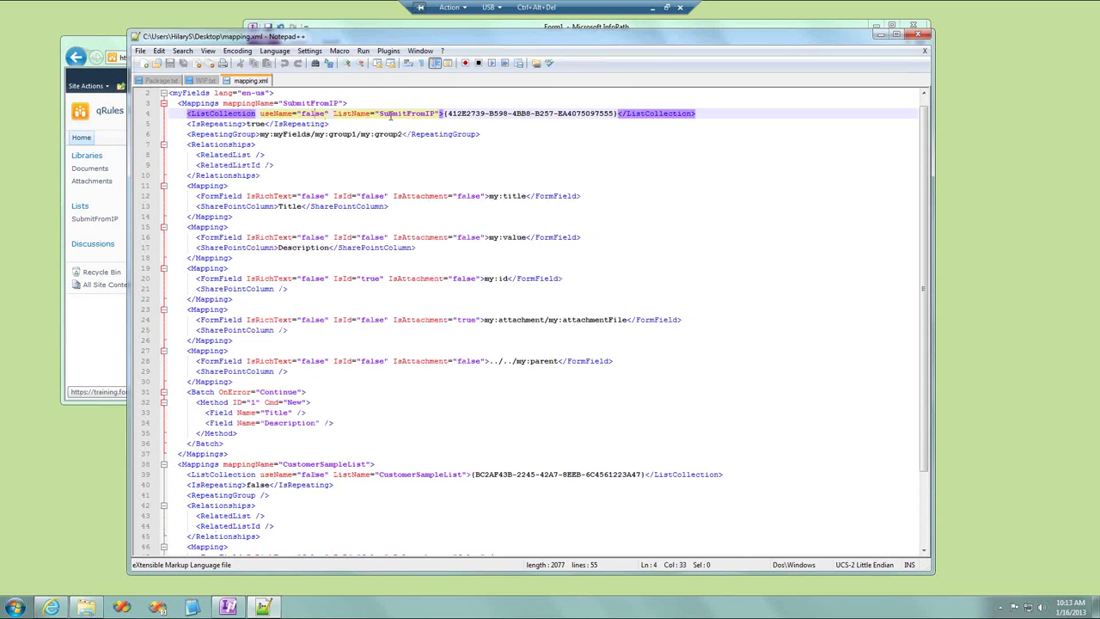
left_click(414, 474)
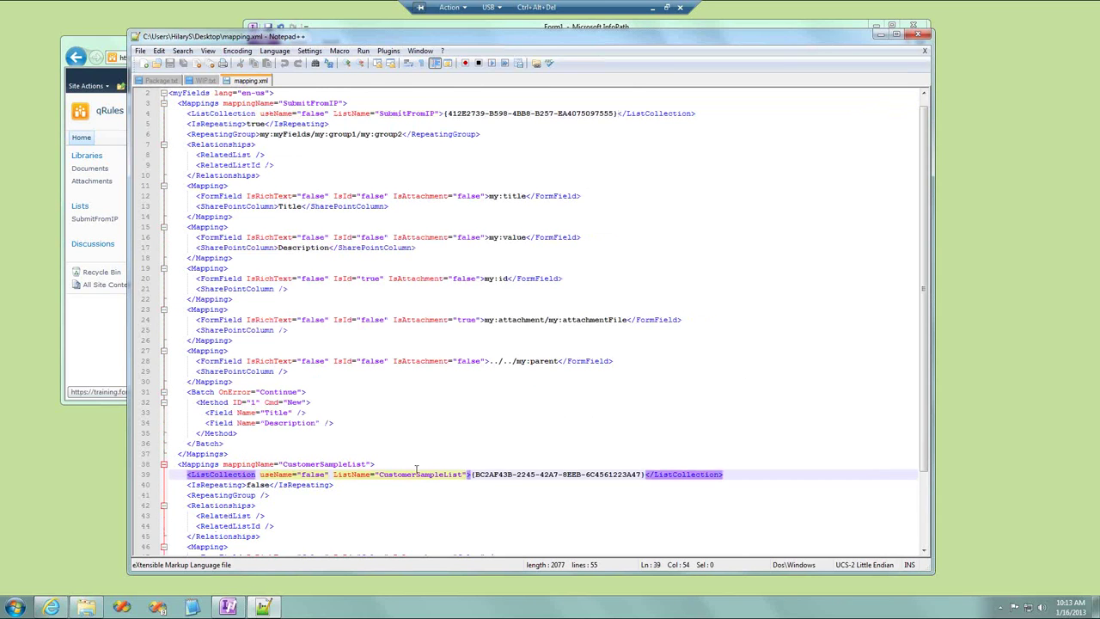
left_click(464, 114)
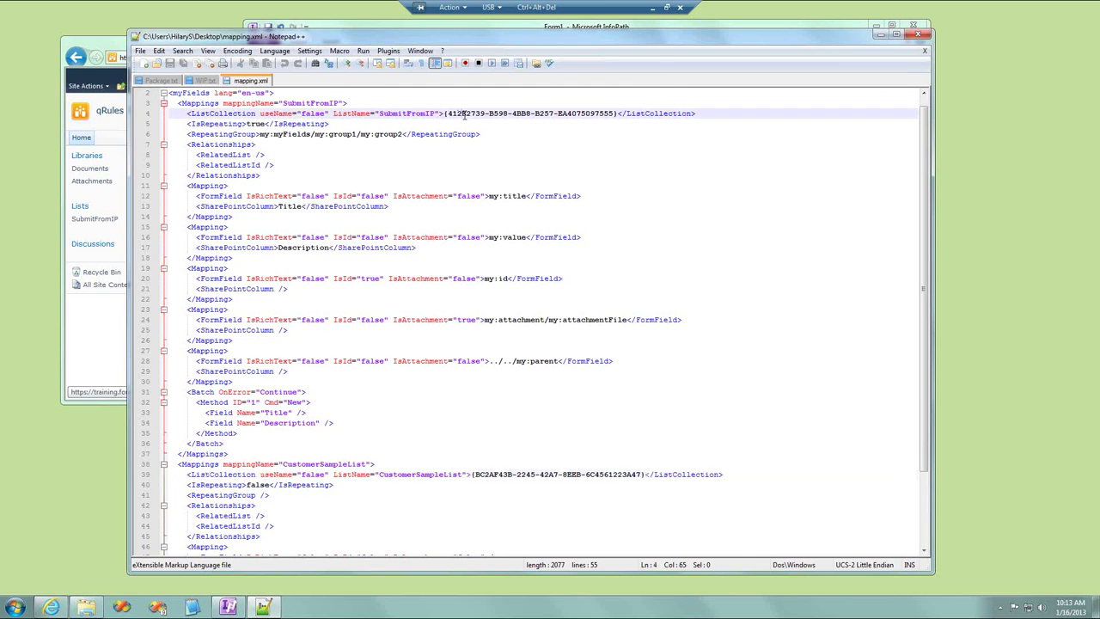
left_click(264, 124)
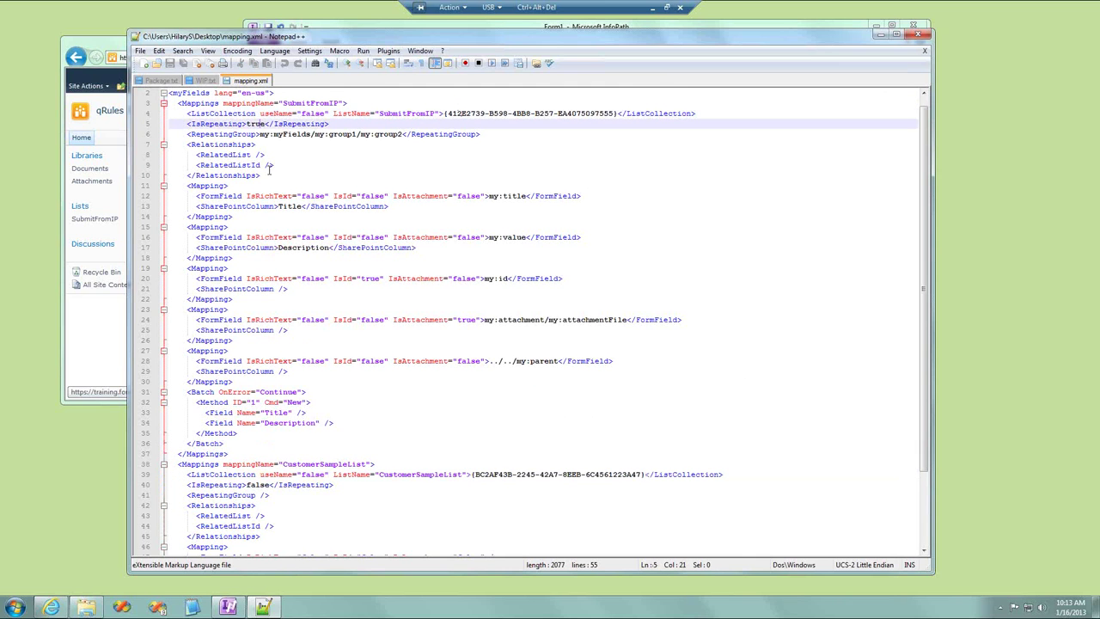
left_click_drag(270, 185, 176, 144)
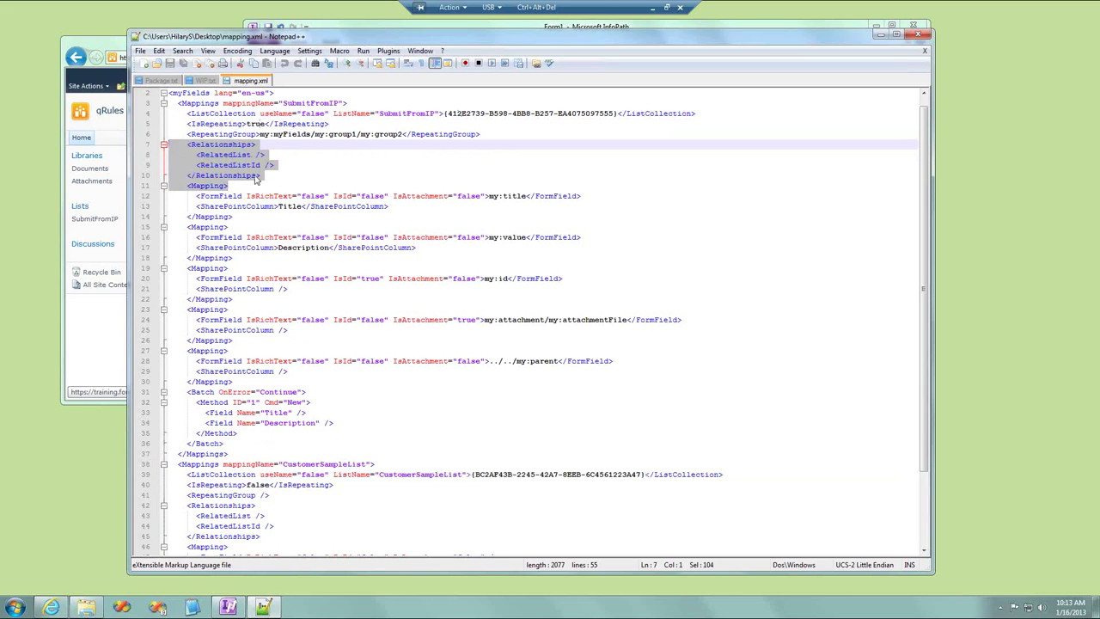
left_click_drag(260, 176, 135, 147)
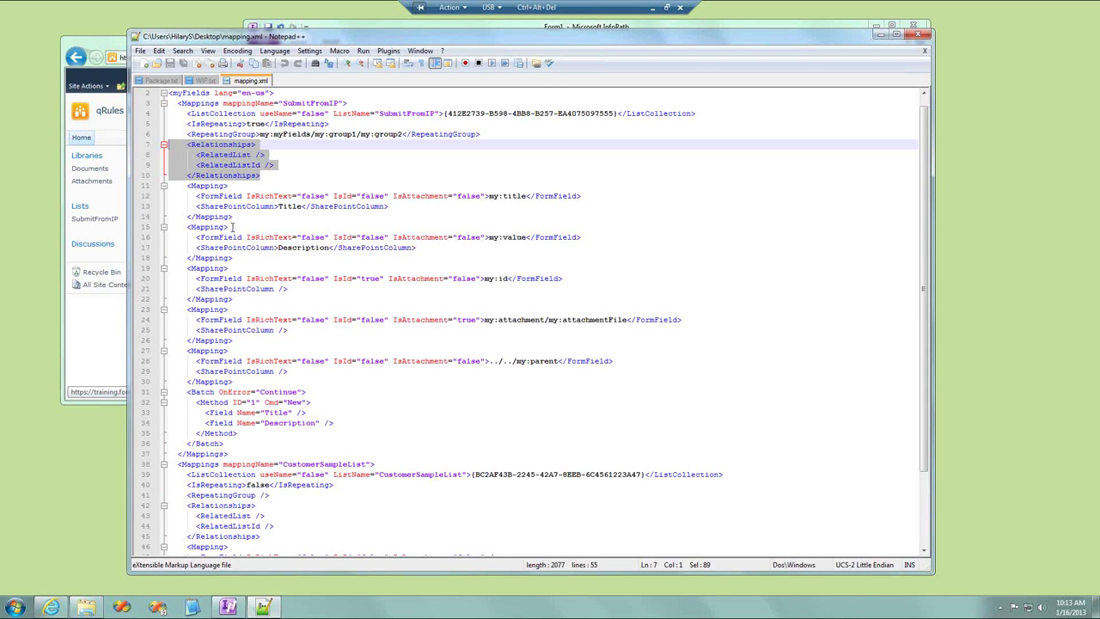
left_click_drag(234, 216, 155, 184)
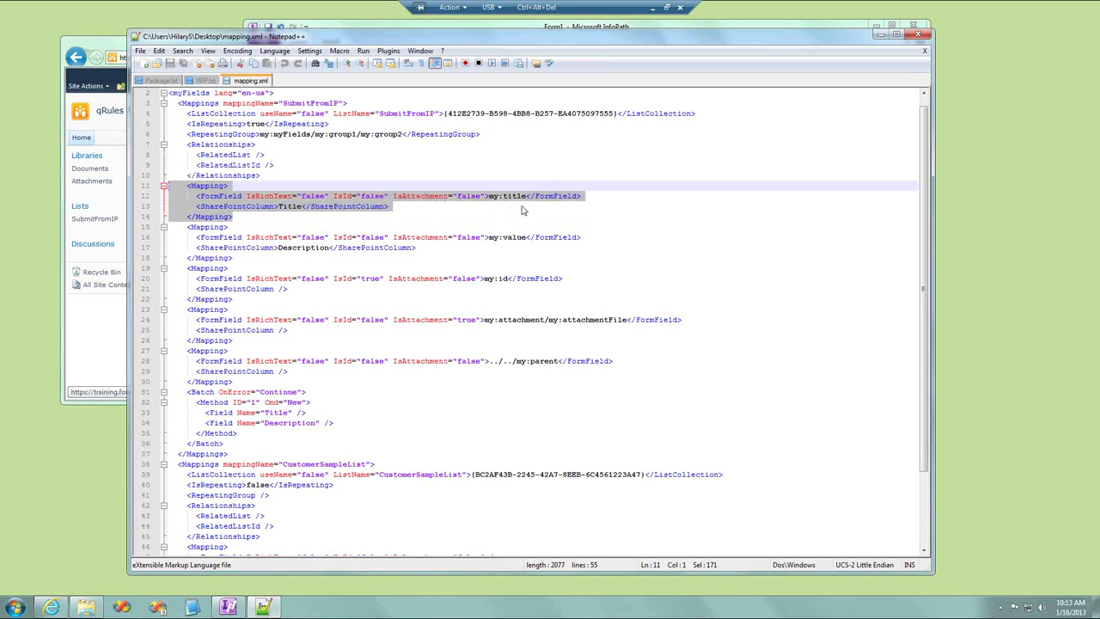
left_click(496, 196)
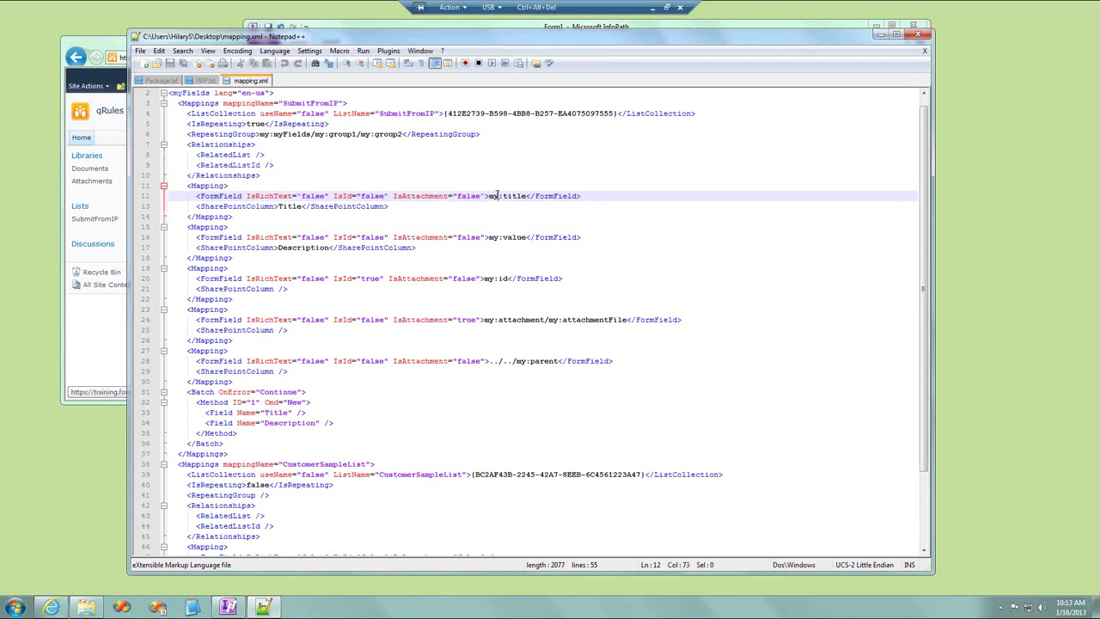
left_click(406, 134)
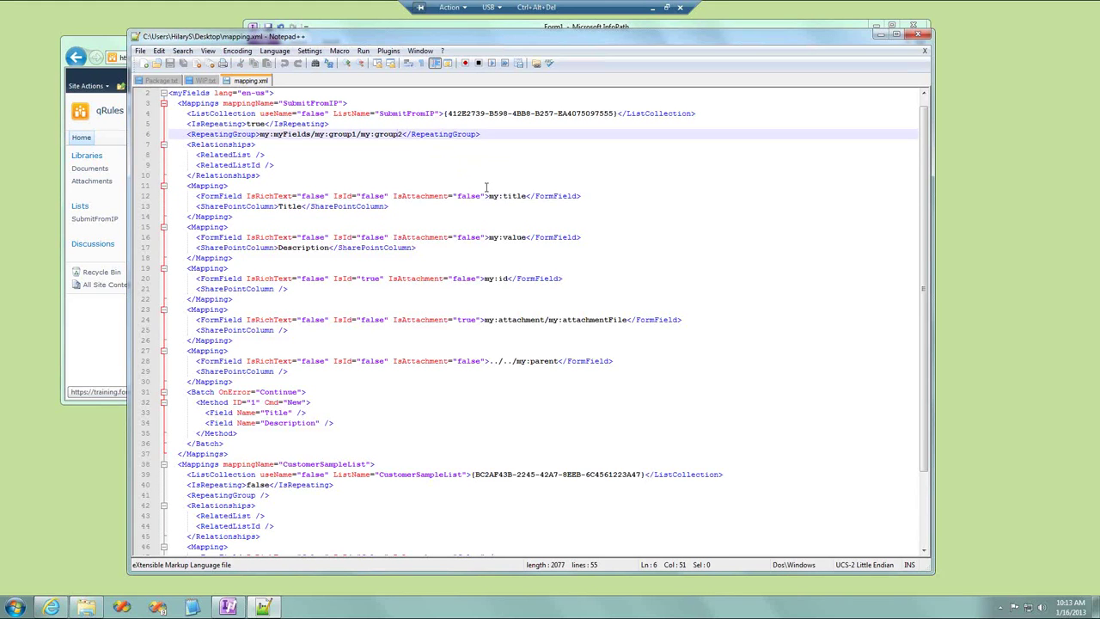
left_click(524, 196)
left_click(291, 208)
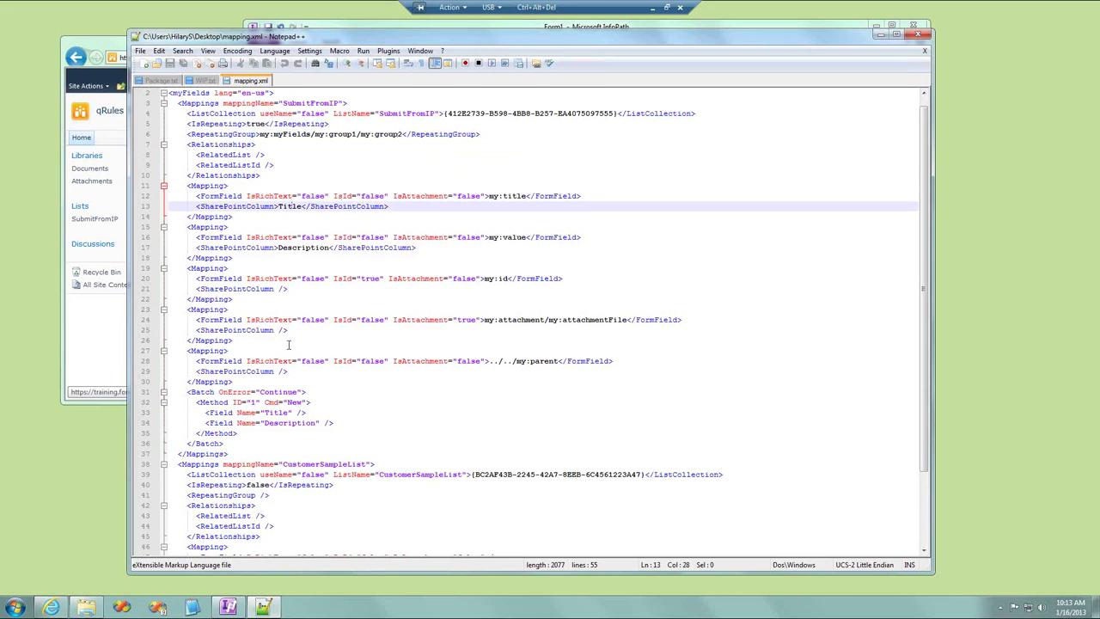
left_click(237, 443)
key("shift+Up")
key("shift+Up")
key("shift+Home")
key("shift+Up")
key("shift+Up")
key("shift+Up")
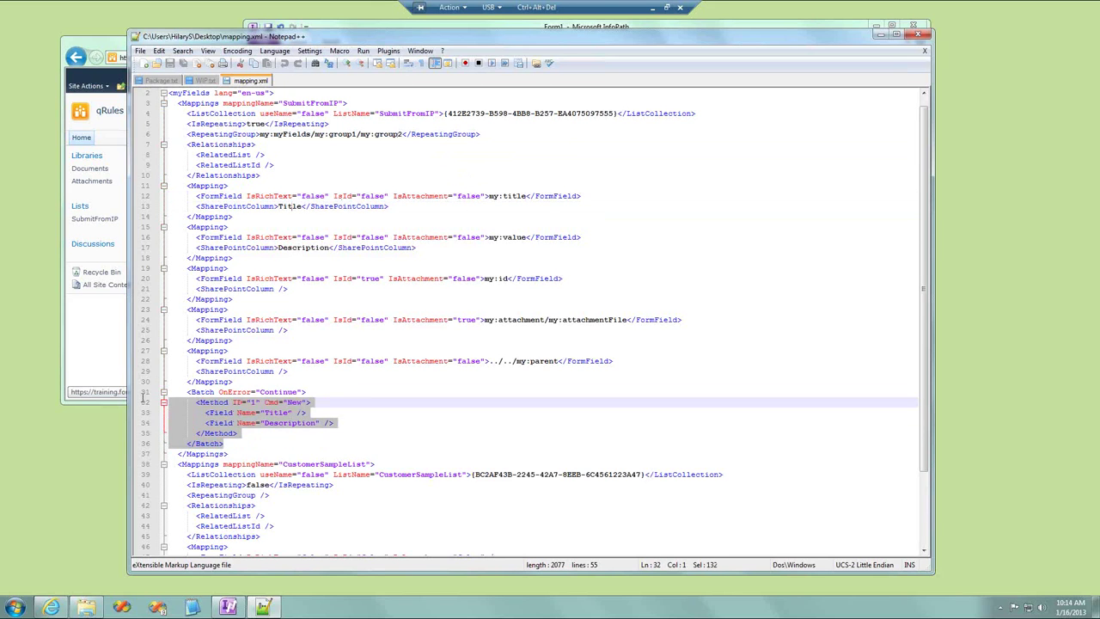
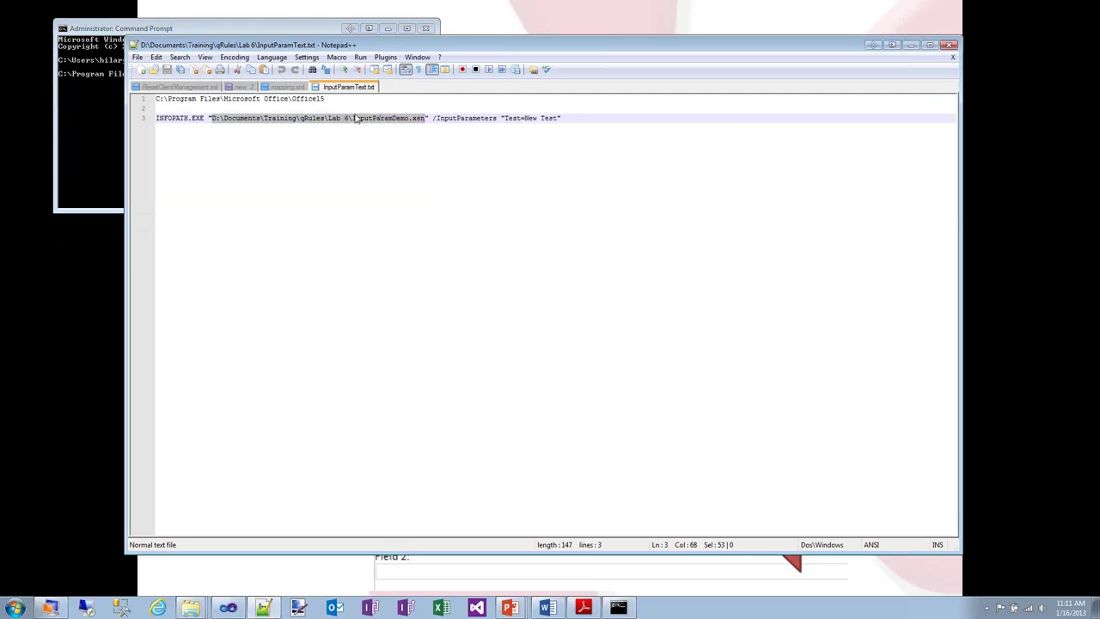
- Highlight the /InputParameters switch, then the Test=New Test parameter and its New Test value, on line 3
left_click(436, 118)
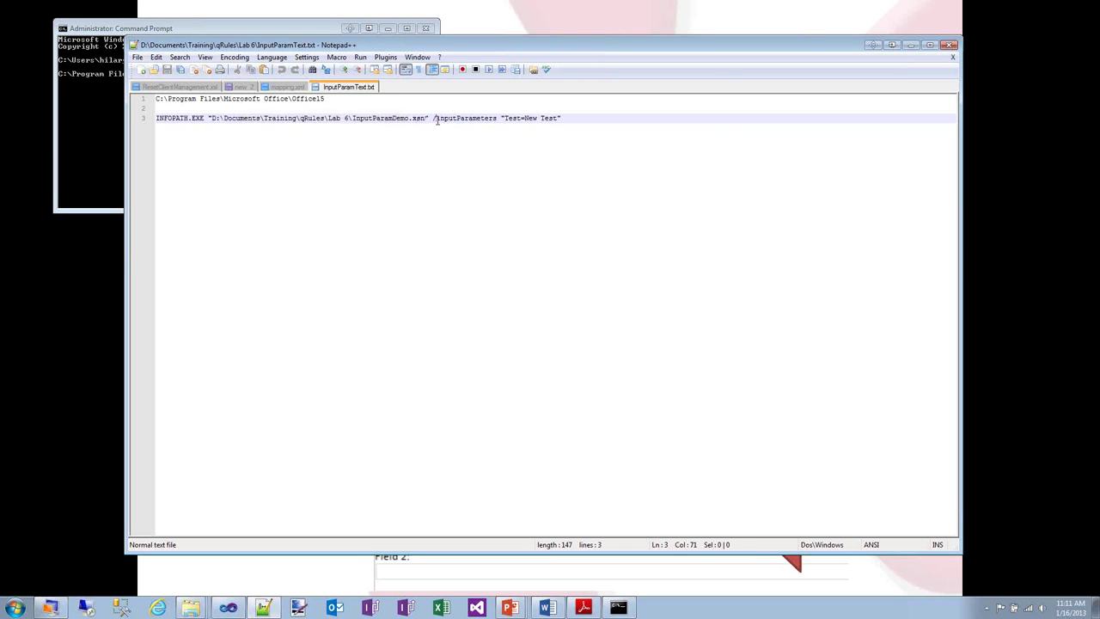
left_click_drag(494, 118, 434, 120)
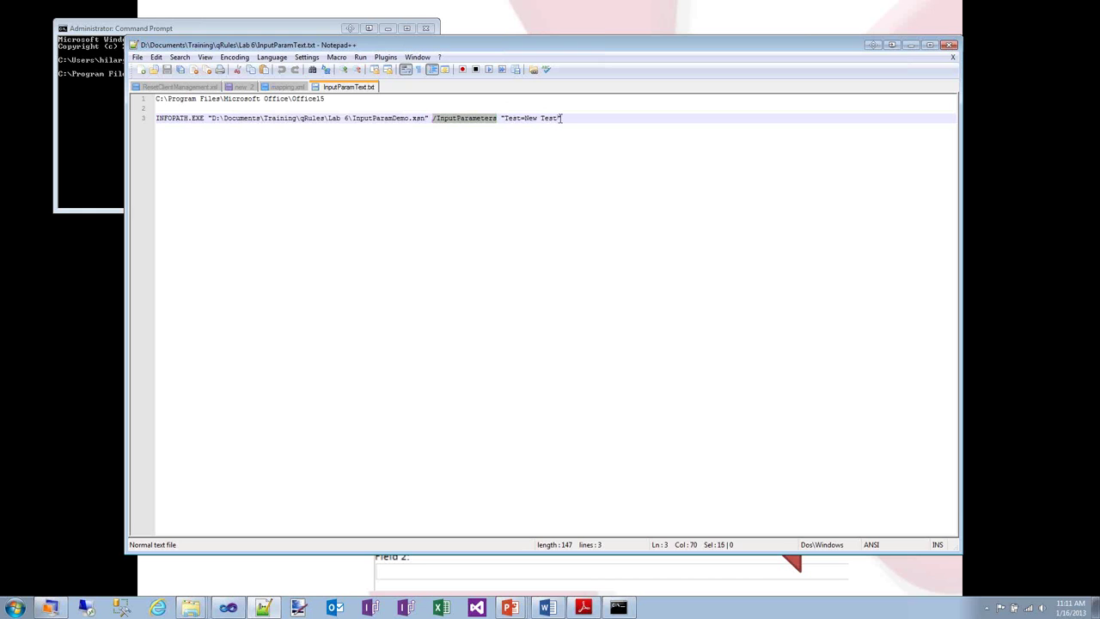
left_click_drag(562, 117, 503, 121)
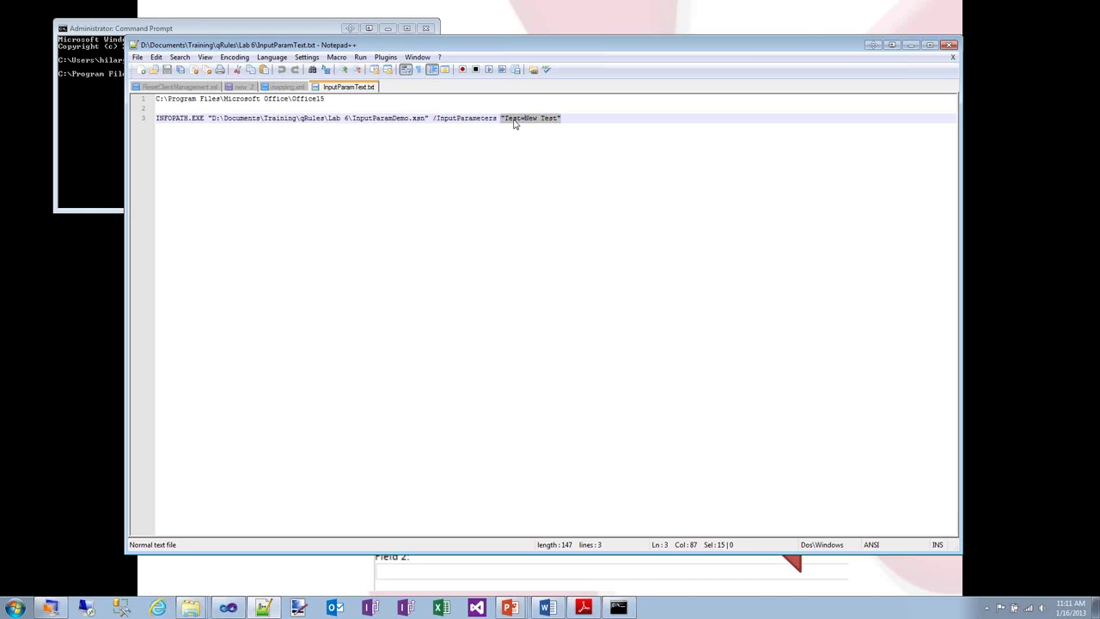
left_click(512, 118)
left_click_drag(560, 118, 524, 115)
right_click(194, 610)
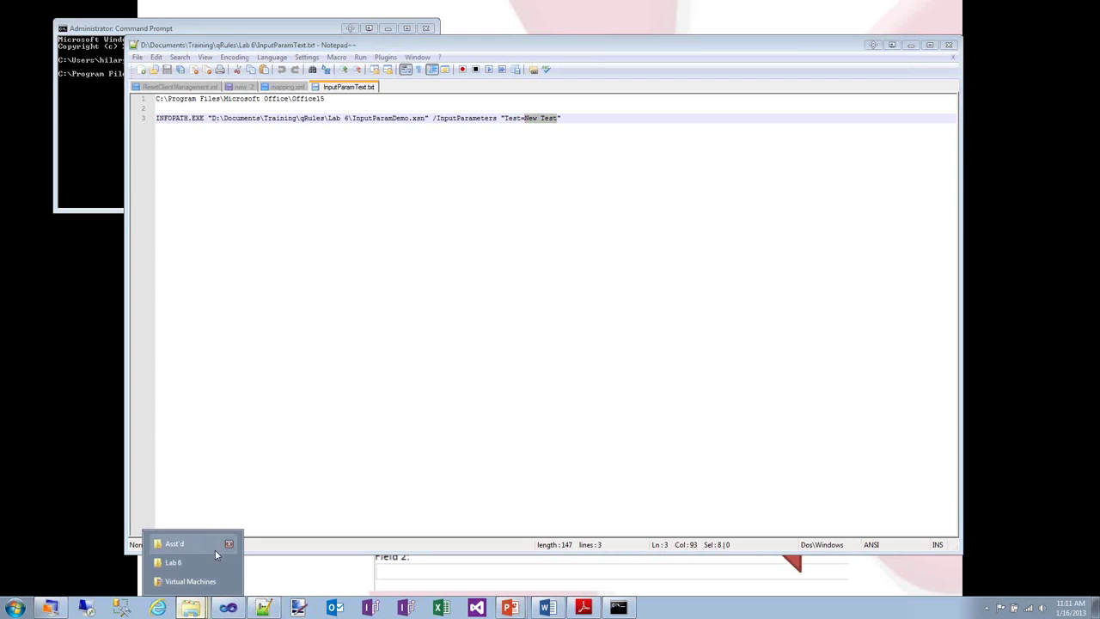
left_click(635, 130)
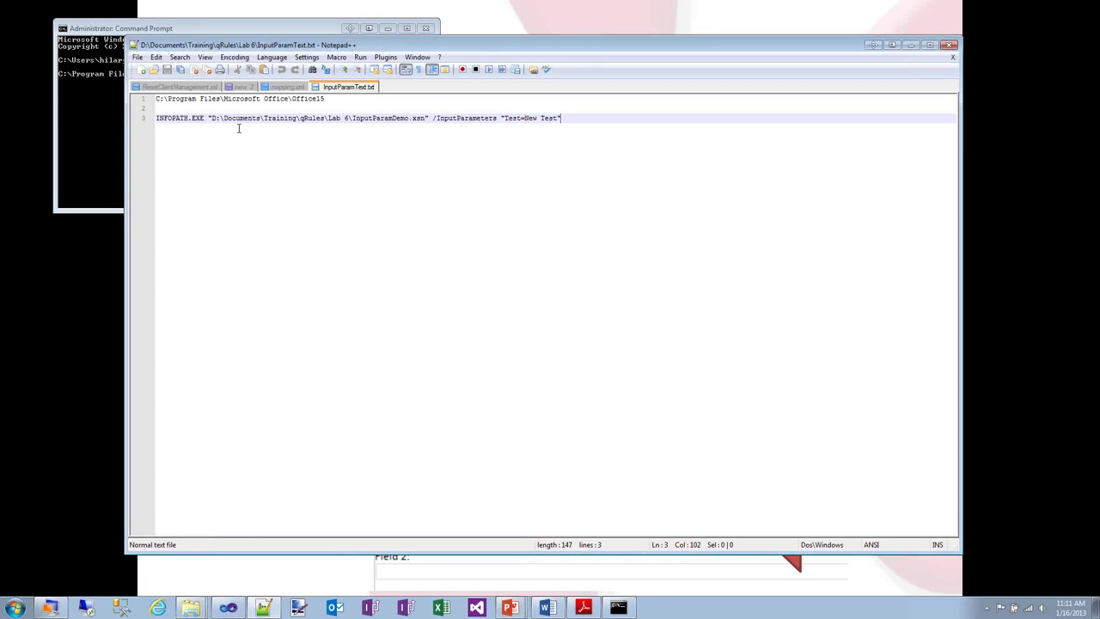
- Copy the whole of line 3 in Notepad++
left_click(146, 117)
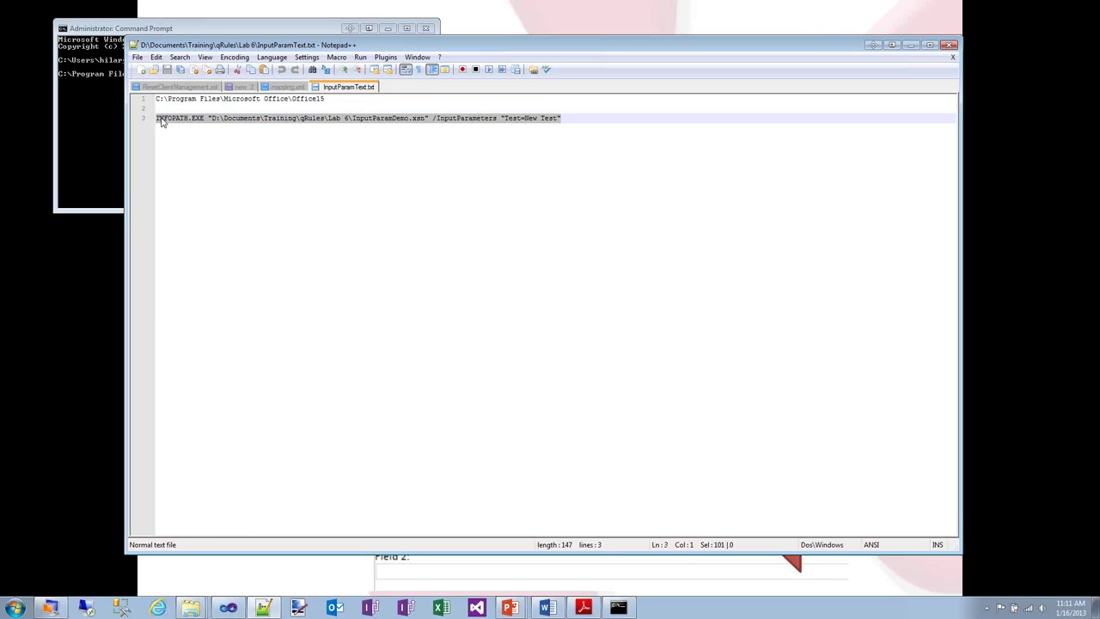
right_click(159, 119)
left_click(181, 140)
left_click(210, 118)
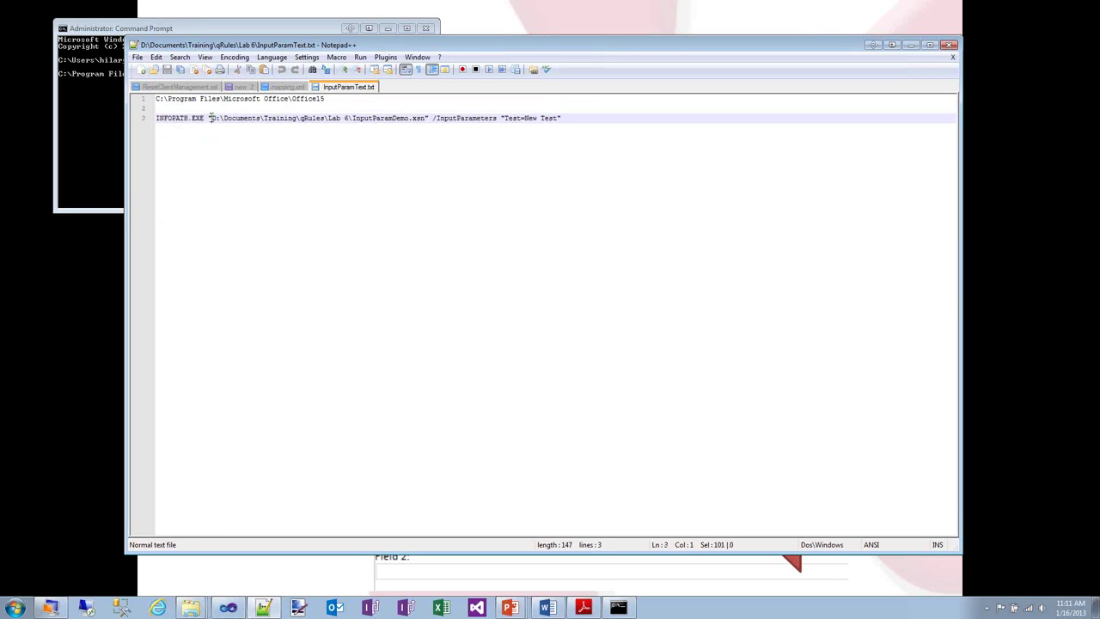
- Copy only the quoted form path and InputParameters text, then bring Command Prompt forward
left_click_drag(563, 119, 208, 122)
right_click(208, 122)
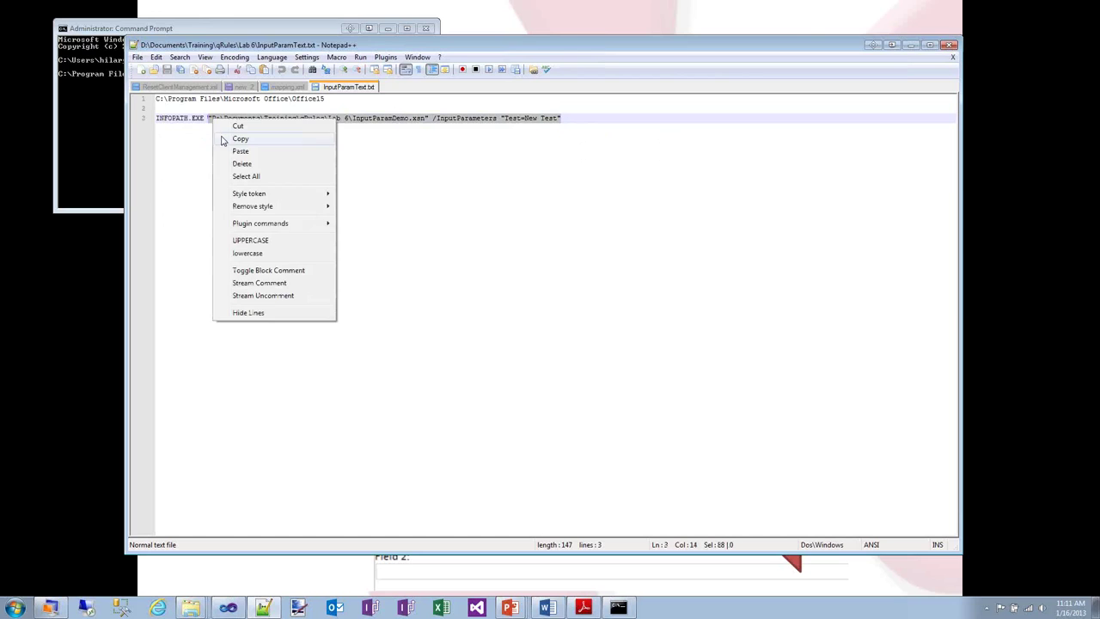
left_click(230, 140)
left_click(87, 74)
right_click(328, 74)
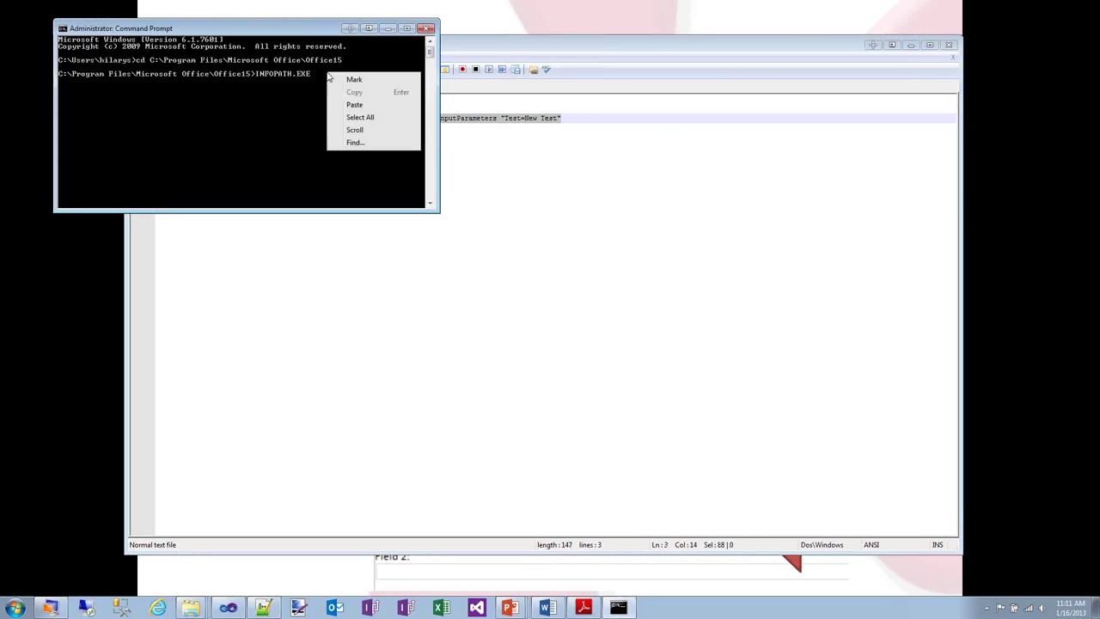
- Launch the form with the pasted parameters, then relaunch it with the value changed to During Training
left_click(349, 105)
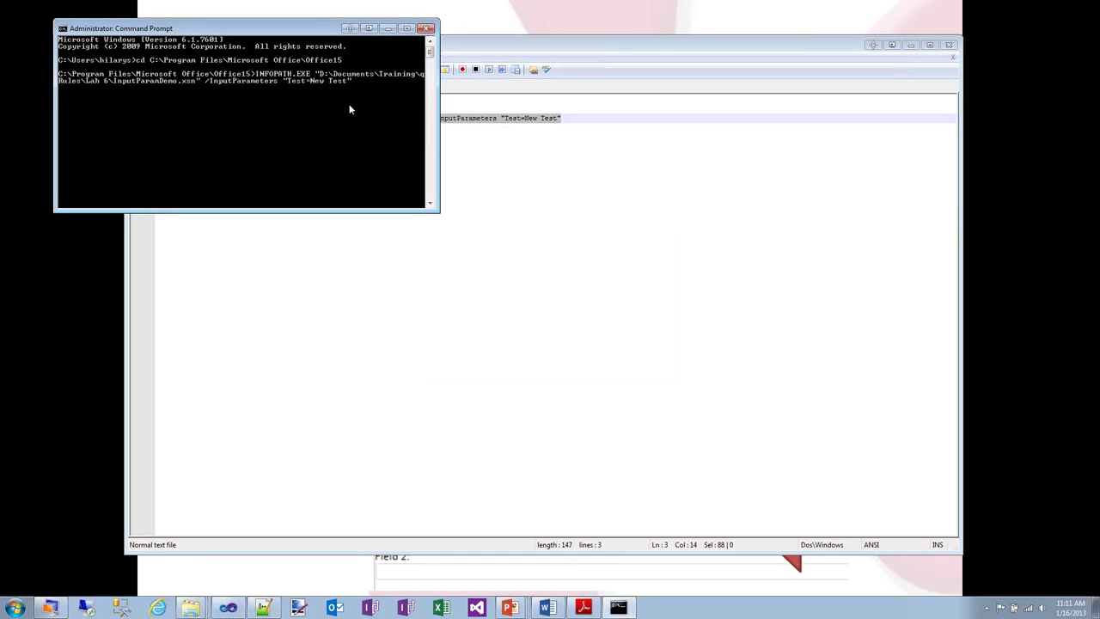
key("Return")
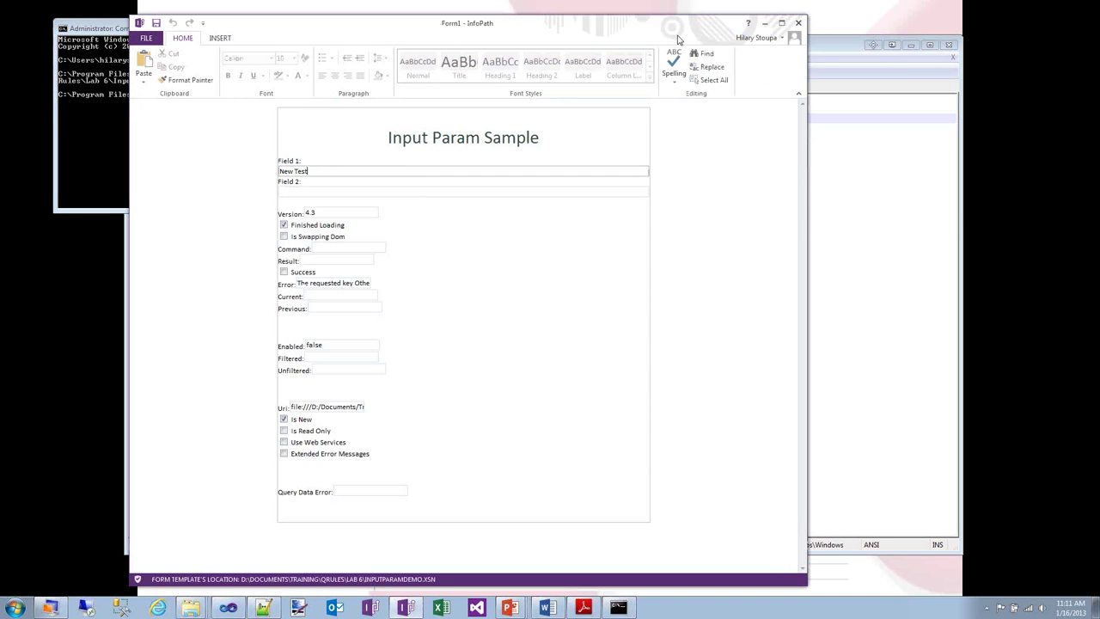
left_click(798, 23)
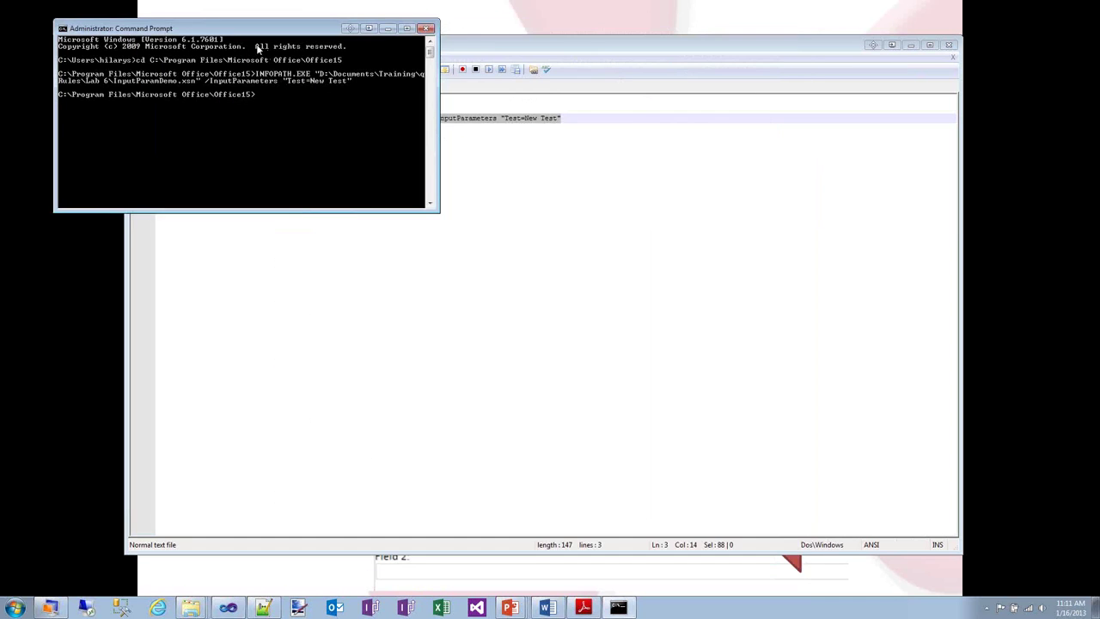
key("Up")
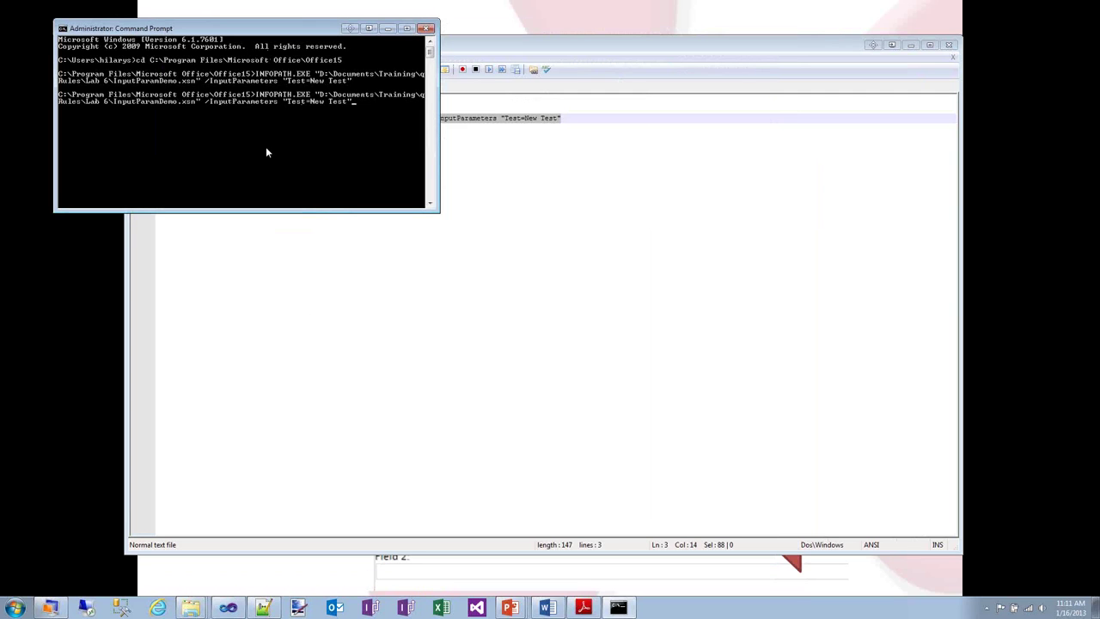
key("BackSpace")
key("BackSpace")
key("BackSpace")
type("Training\"")
key("Return")
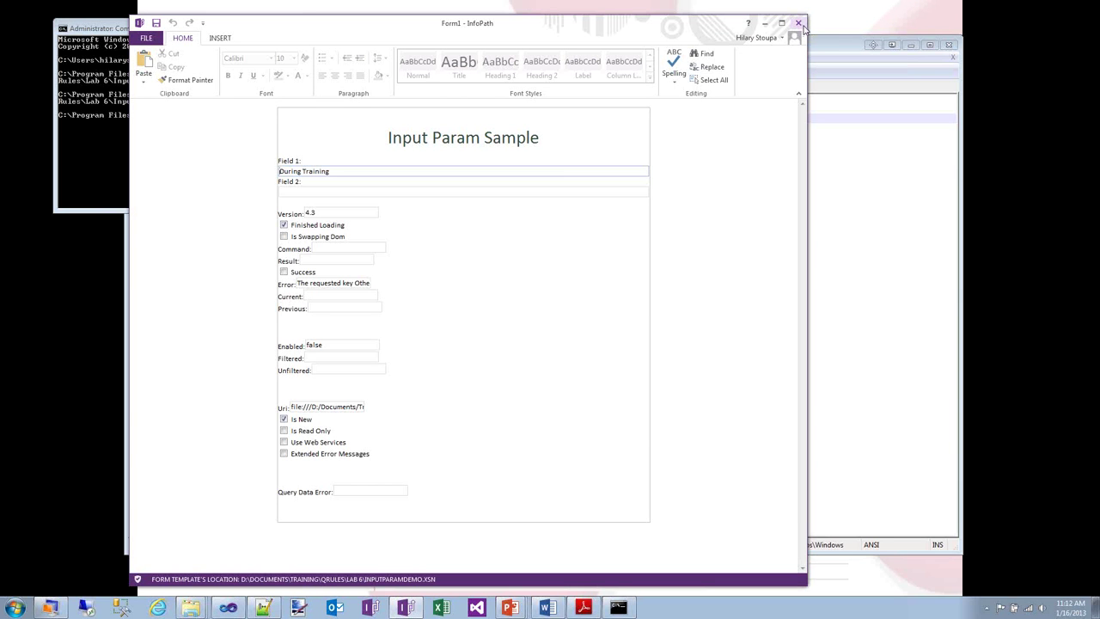
- Close the filled form and open Lab 6's InputParamDemo.xsn in Design mode
left_click(800, 24)
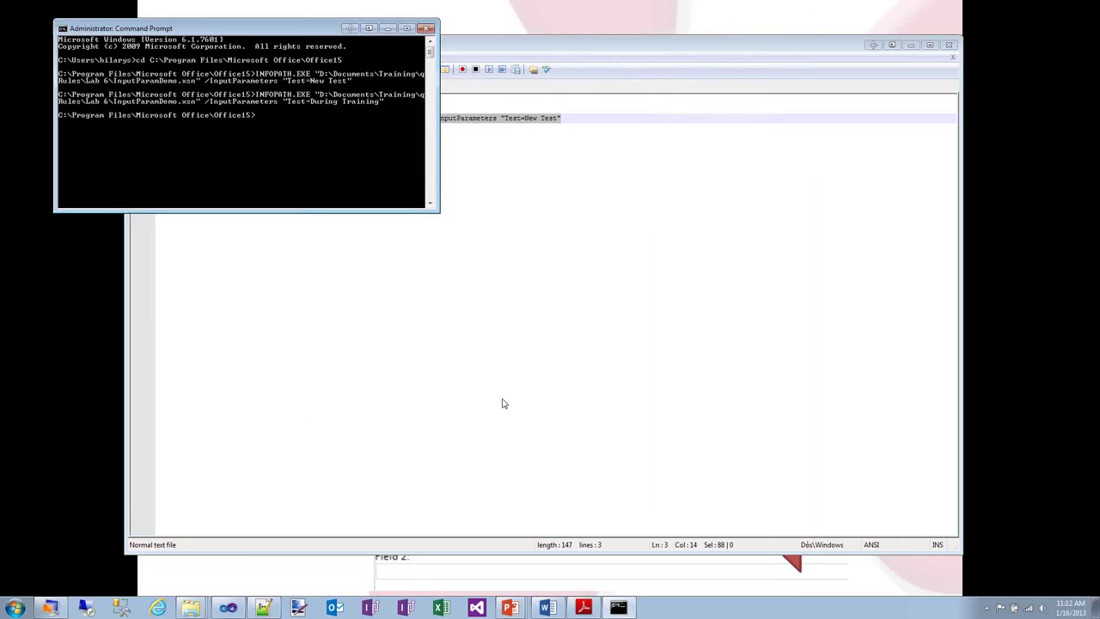
mouse_move(189, 608)
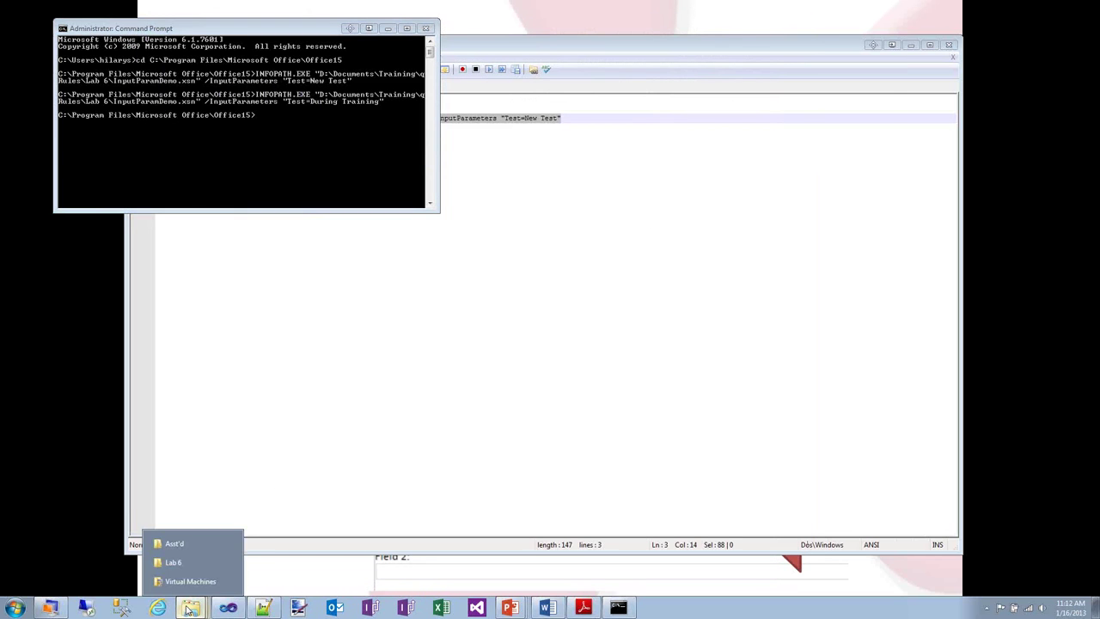
left_click(174, 562)
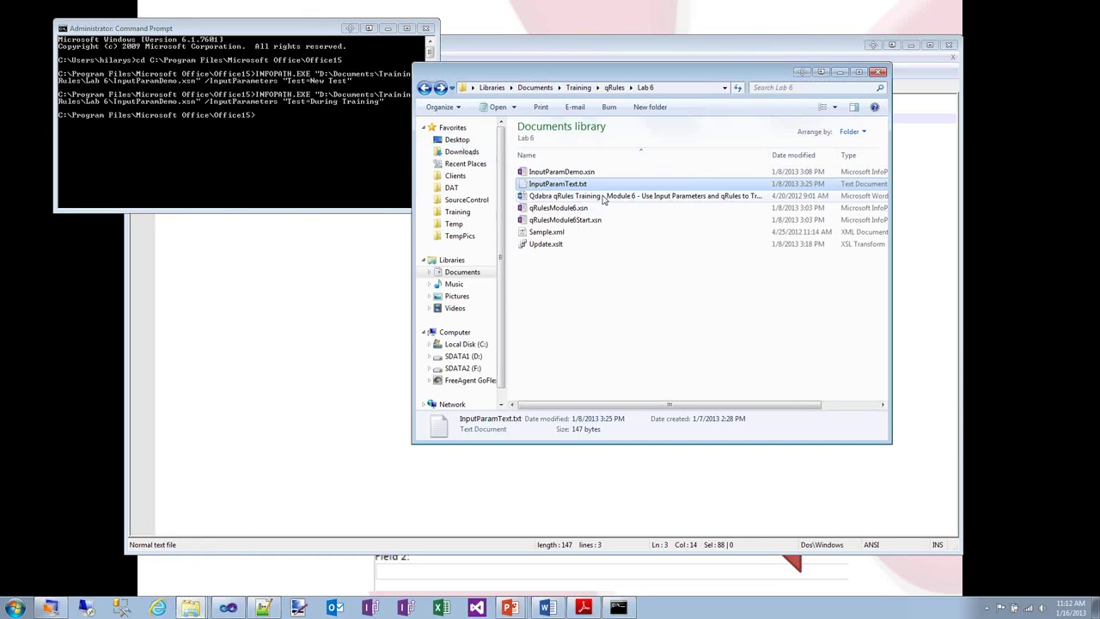
left_click(570, 173)
right_click(569, 172)
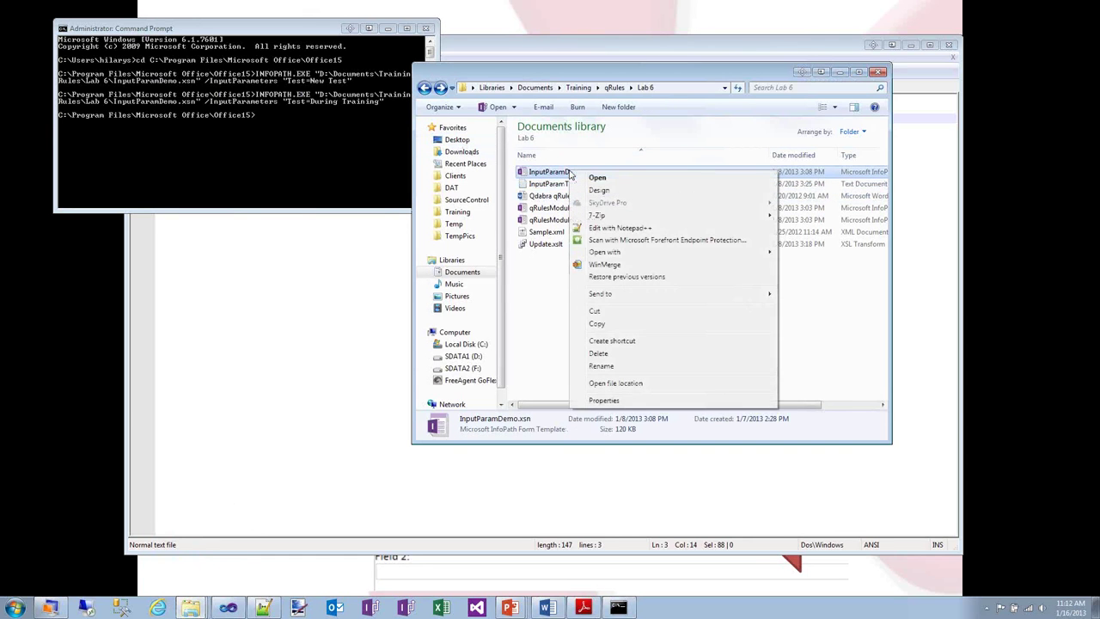
left_click(608, 190)
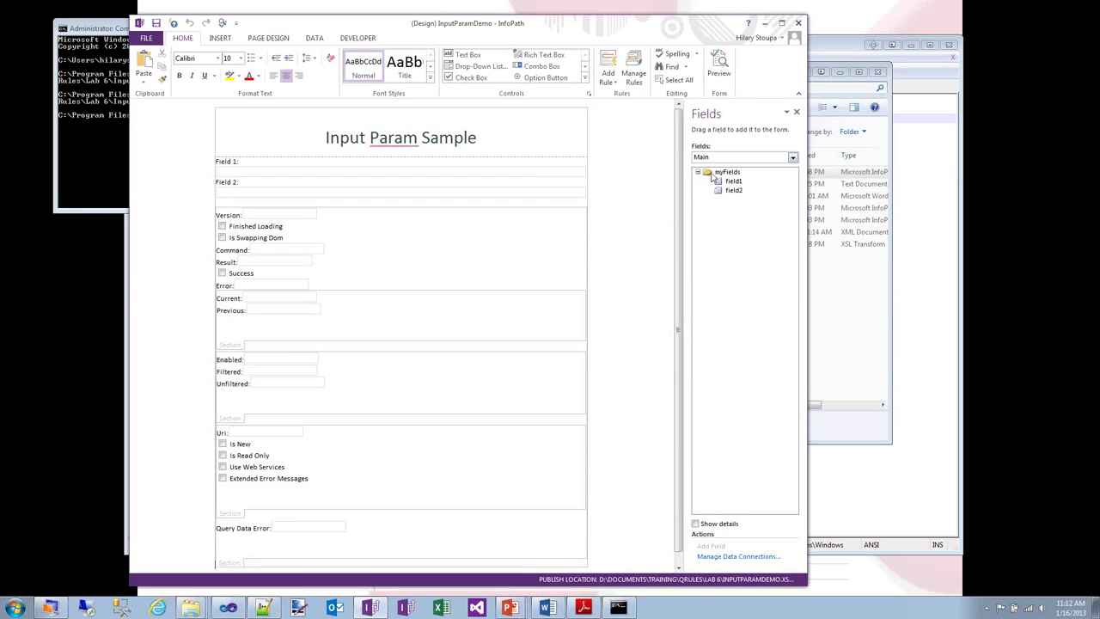
- Switch the Fields pane to QdabraRules (Secondary), select finishedLoading, and resize the pane and window
left_click(727, 157)
left_click(713, 176)
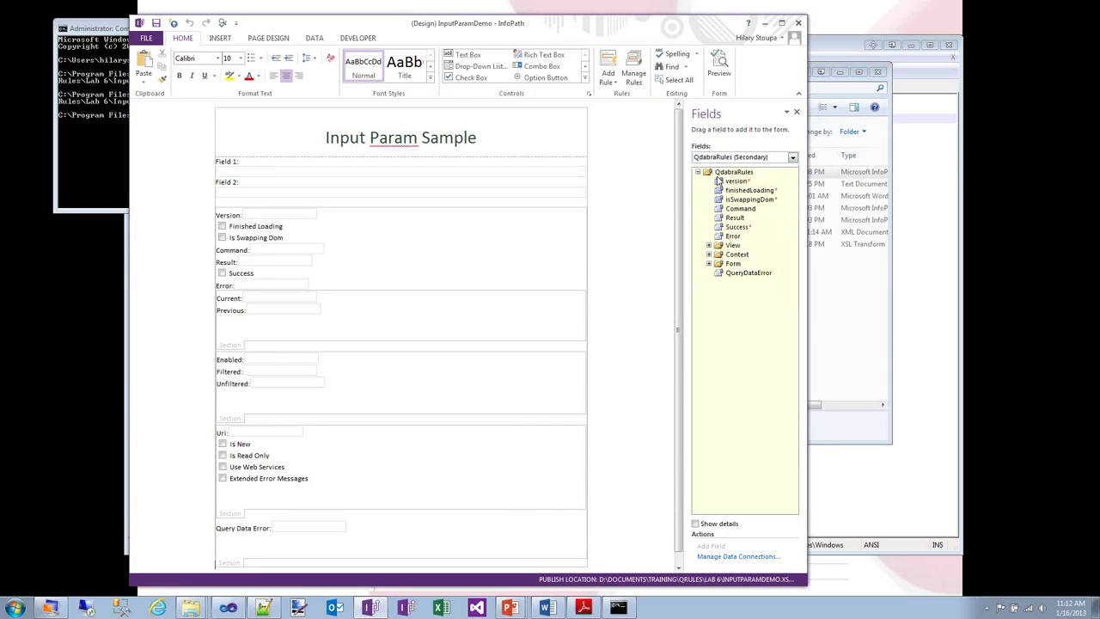
left_click(748, 190)
left_click_drag(681, 187, 588, 187)
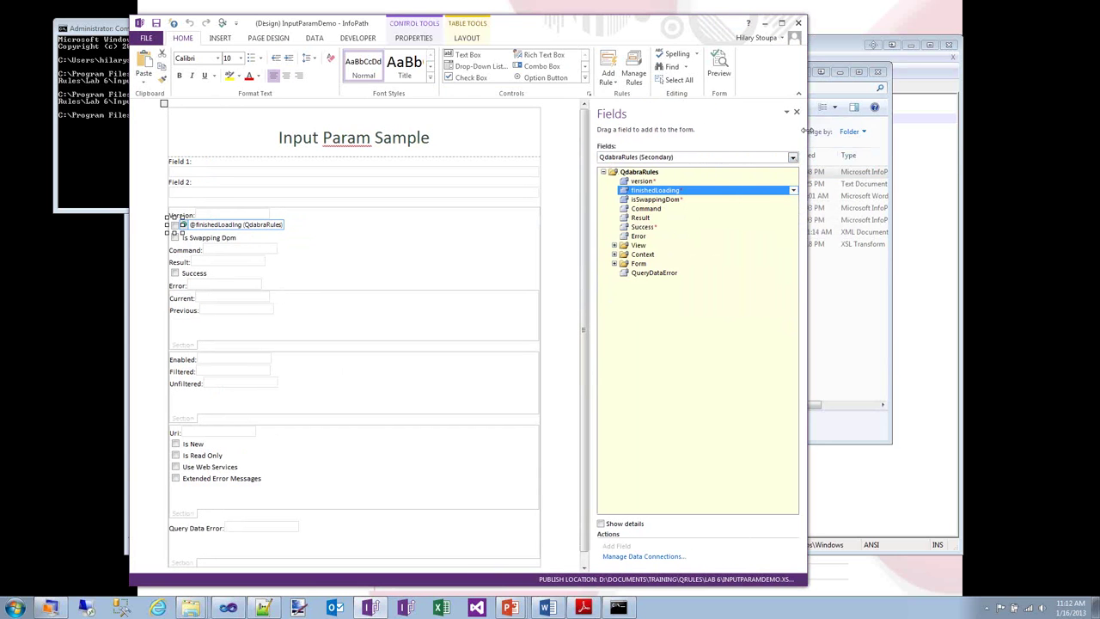
left_click_drag(808, 131, 681, 156)
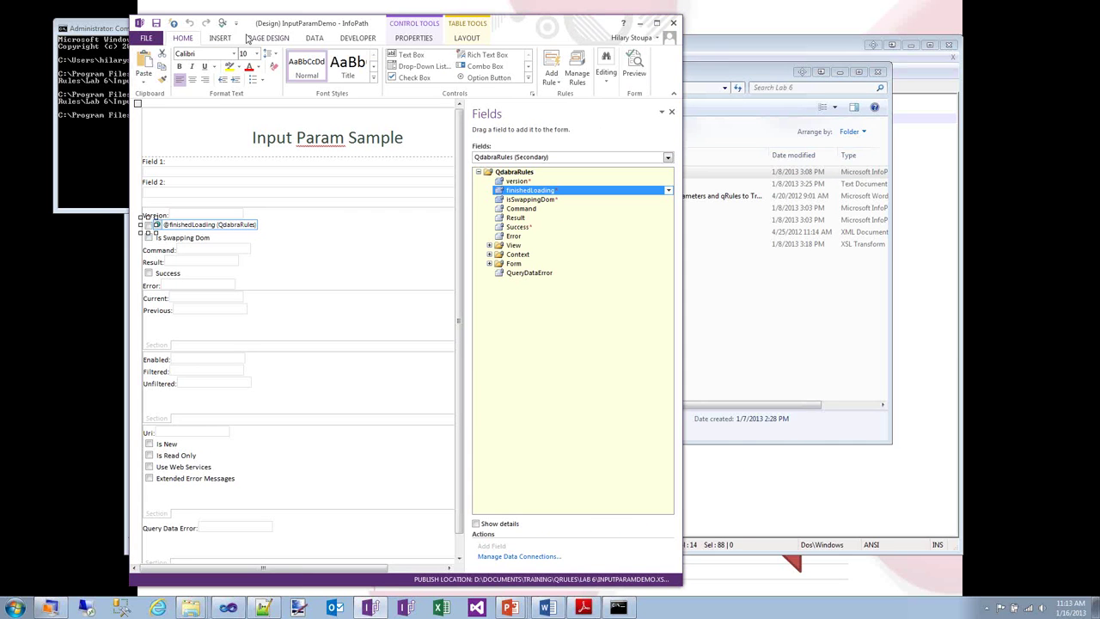
- Show finishedLoading's rules, Get Input Param Test and Get Other Param, via Manage Rules
left_click(314, 39)
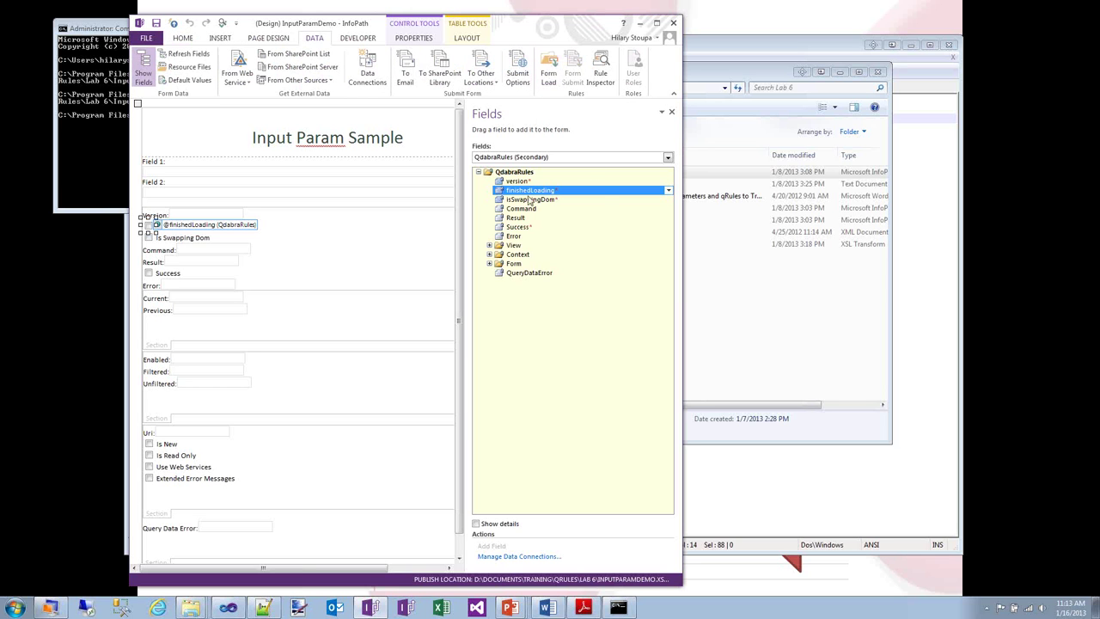
mouse_move(514, 196)
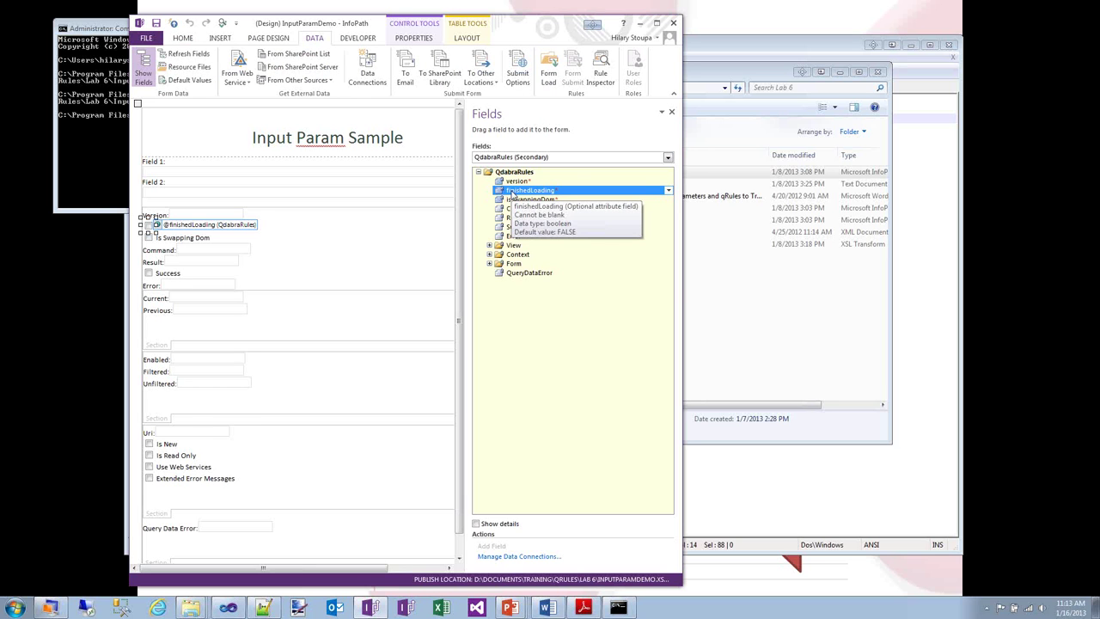
left_click(184, 40)
left_click(577, 74)
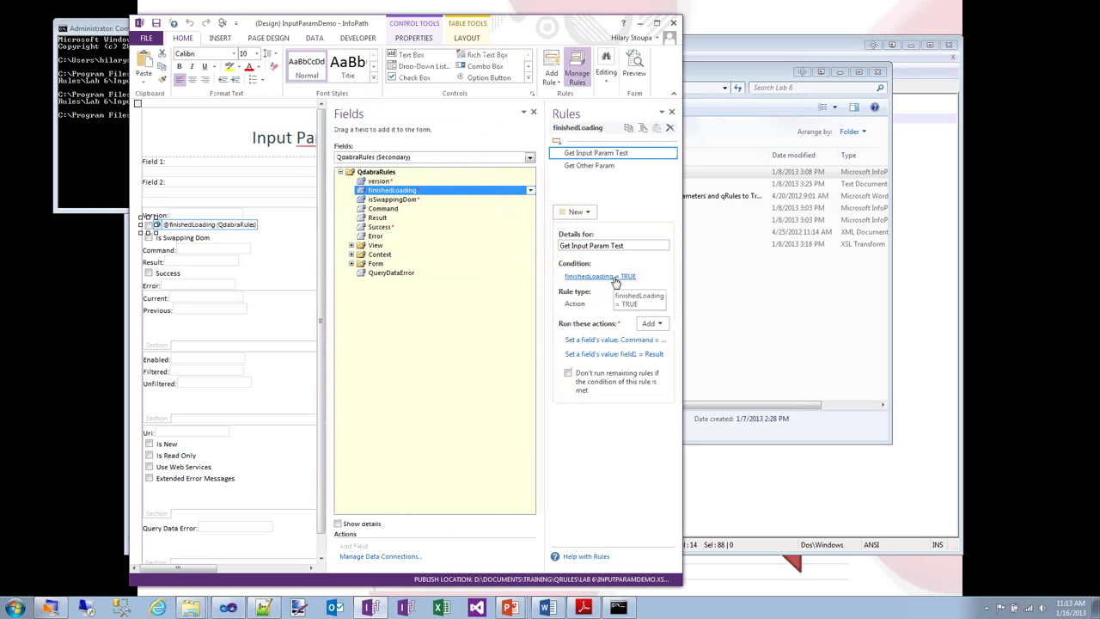
- Compare Get Input Param Test with Get Other Param, ending on Get Other Param setting field2 = Result
left_click(602, 165)
left_click(602, 153)
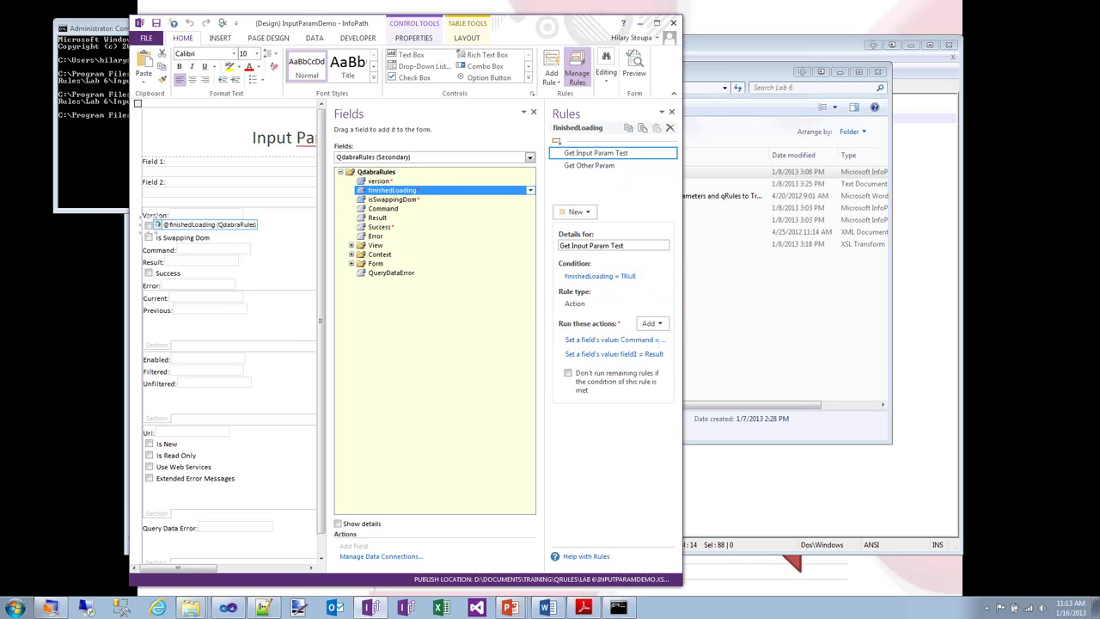
left_click(72, 111)
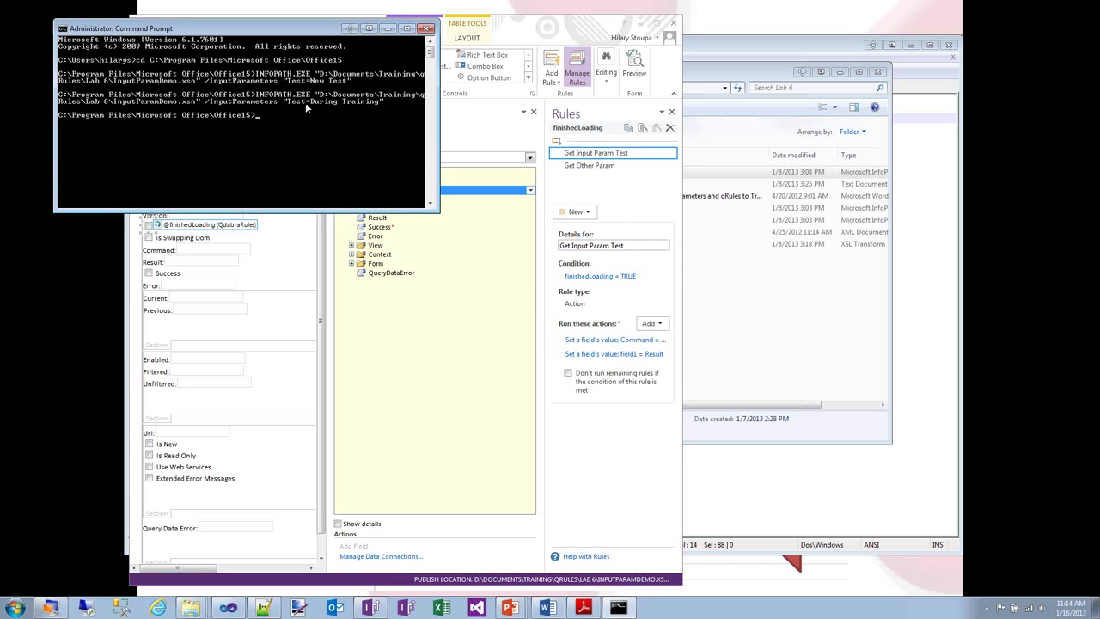
left_click(614, 413)
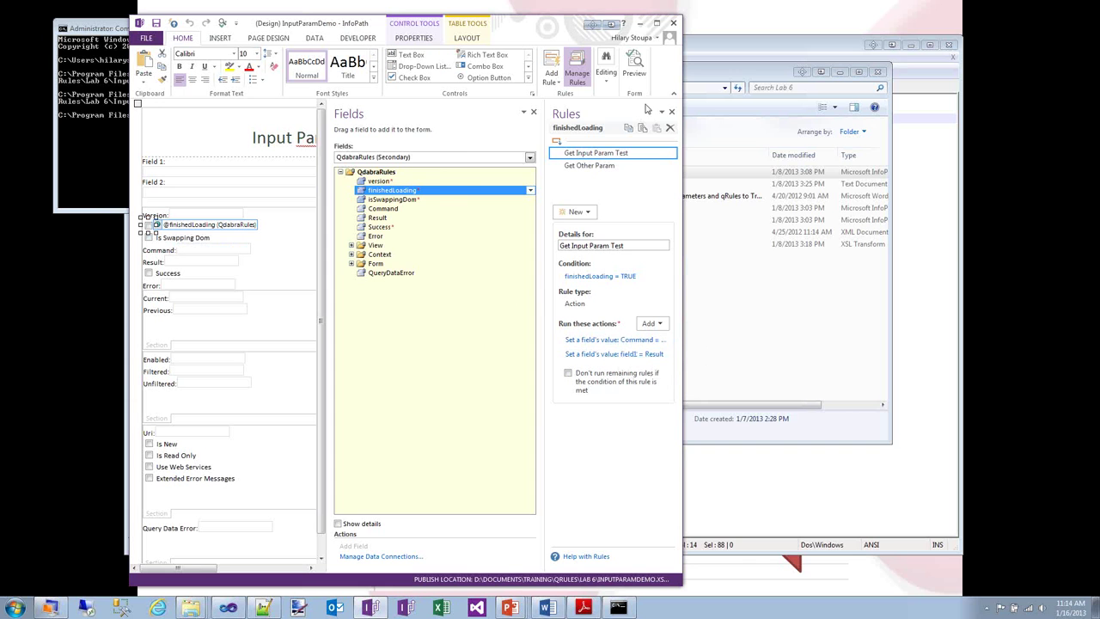
left_click(609, 167)
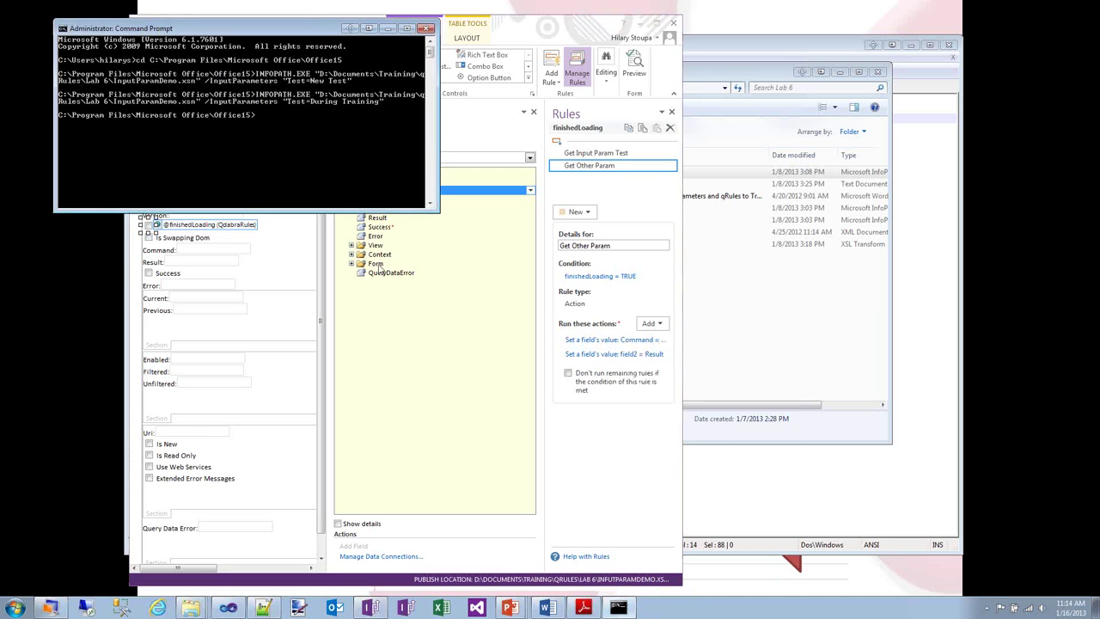
- Relaunch the form with Other=My Other Test added, then check Field 1 and Field 2
key("Up")
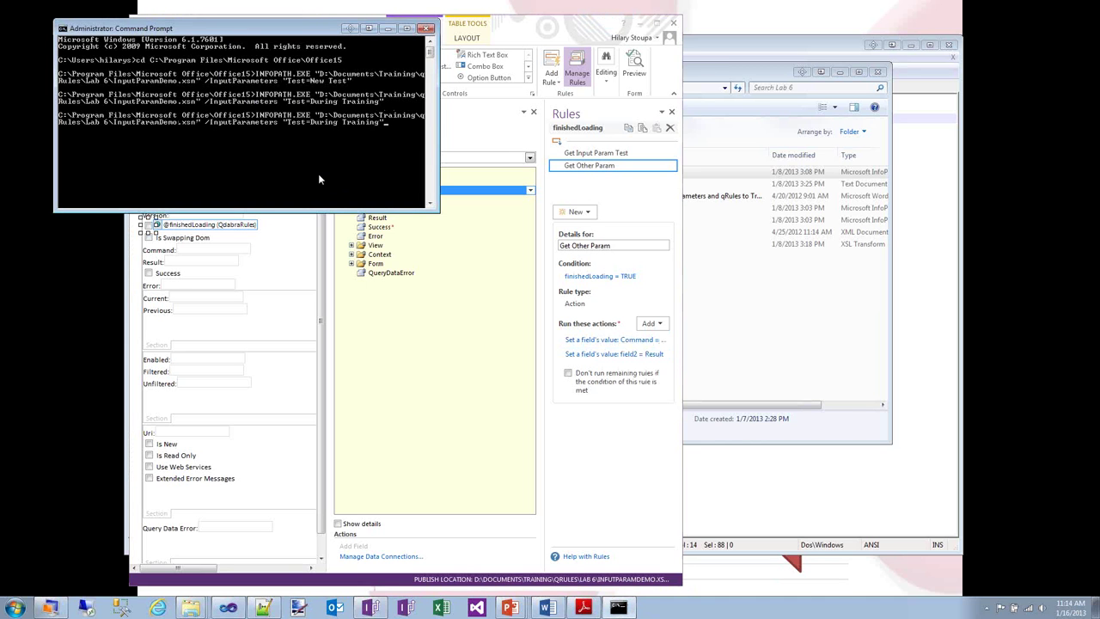
type("\"")
type("Other=MyOther Test\"")
key("Return")
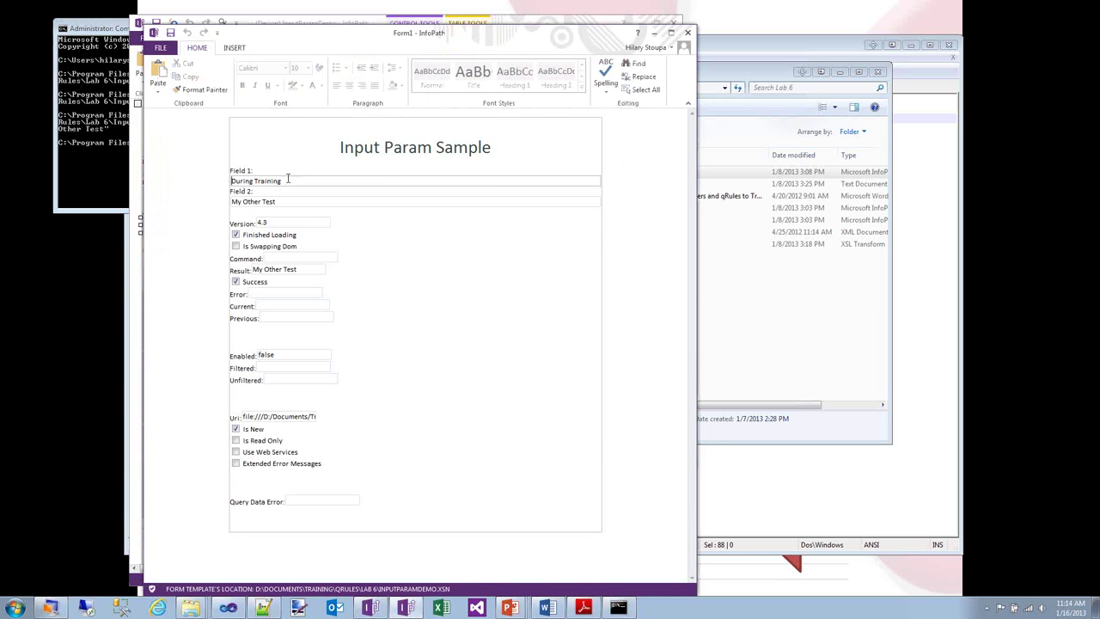
left_click_drag(286, 182, 252, 184)
key("Tab")
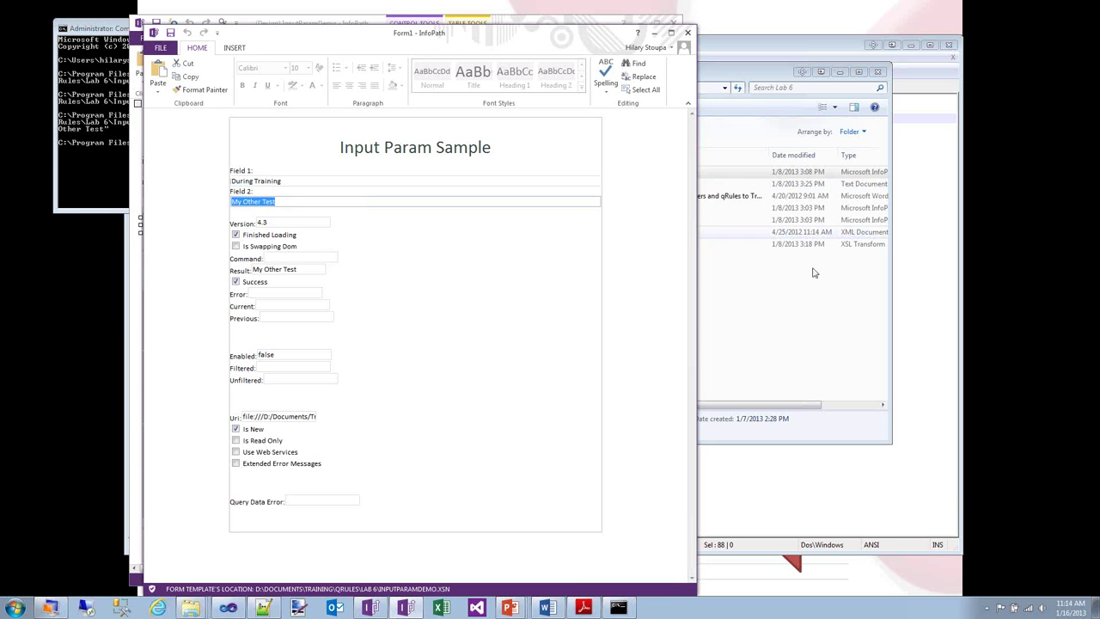
left_click(584, 607)
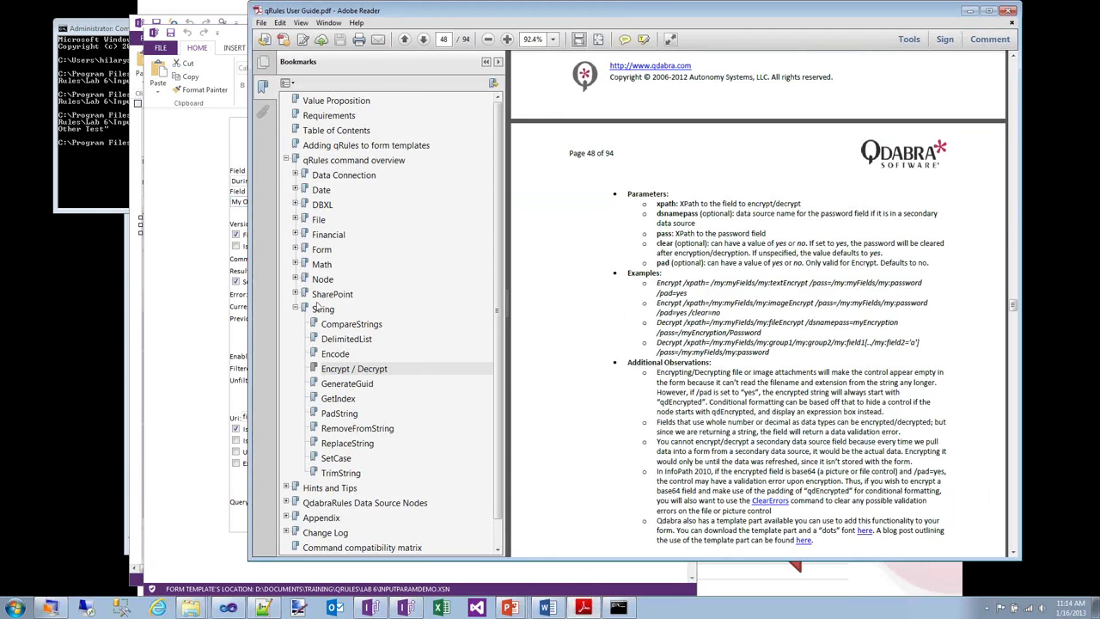
- Read the SetDefaultView entry under the guide's Form bookmarks on page 26, then close the guide
left_click(297, 250)
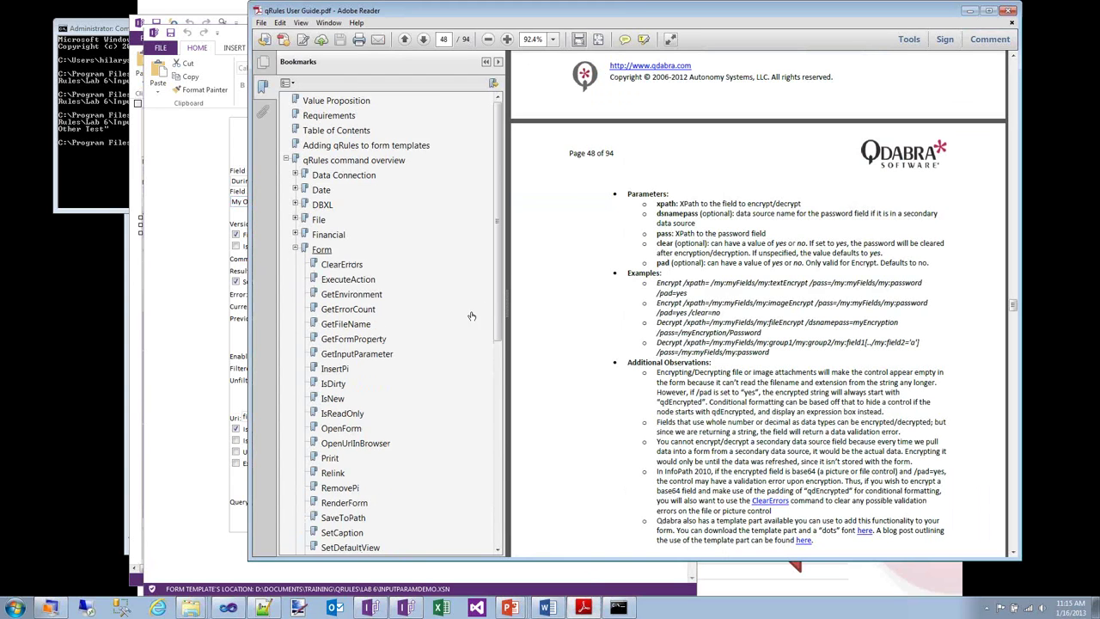
left_click_drag(497, 303, 501, 342)
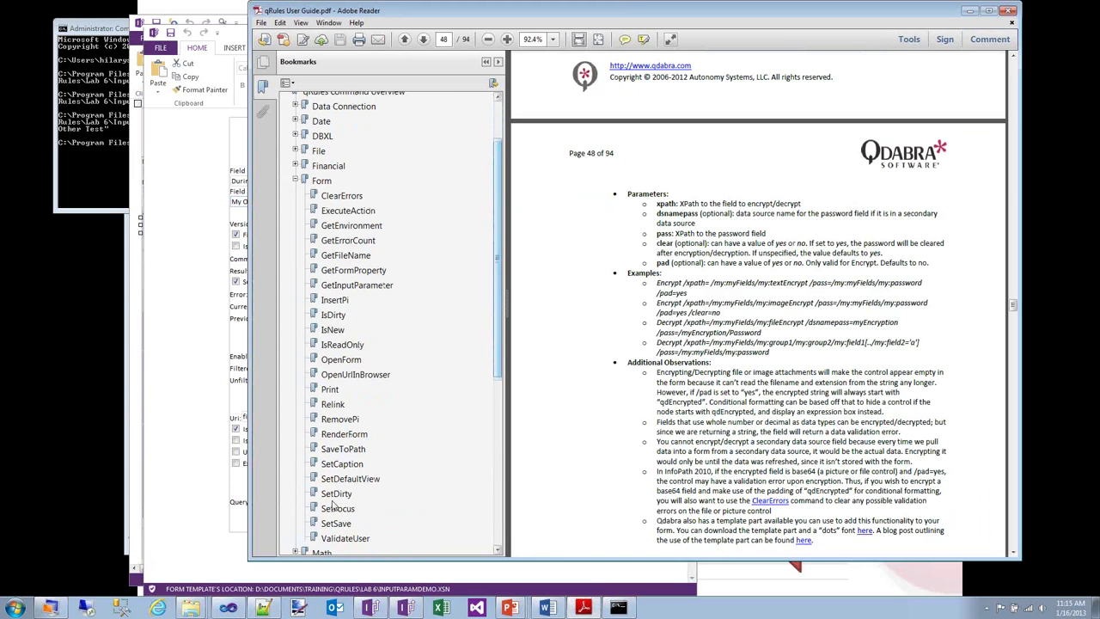
left_click(348, 479)
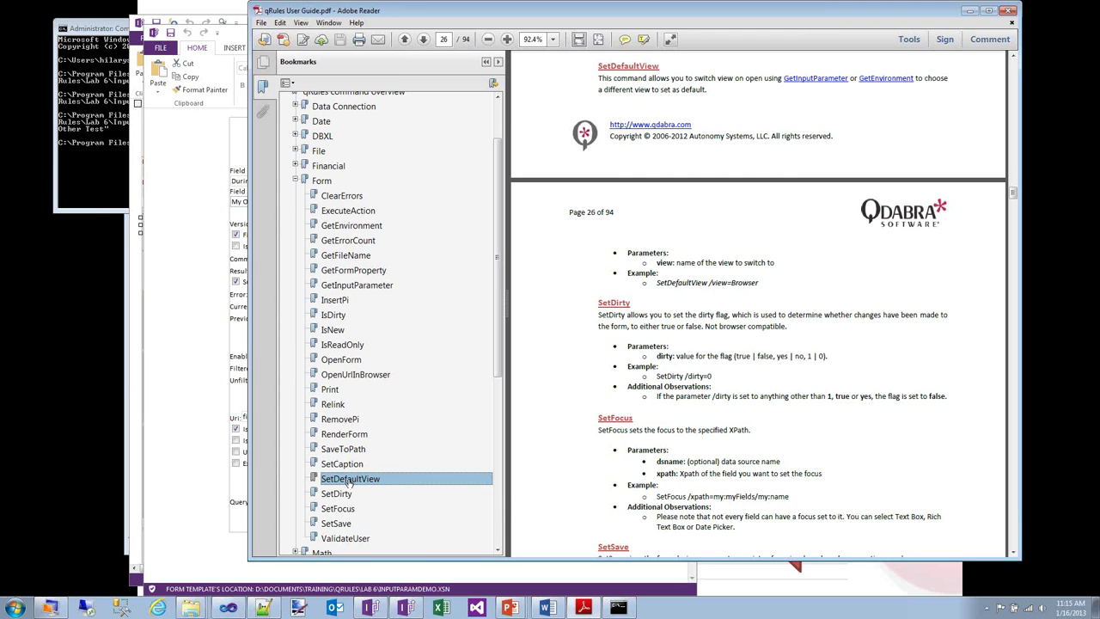
scroll(348, 482, "up", 1)
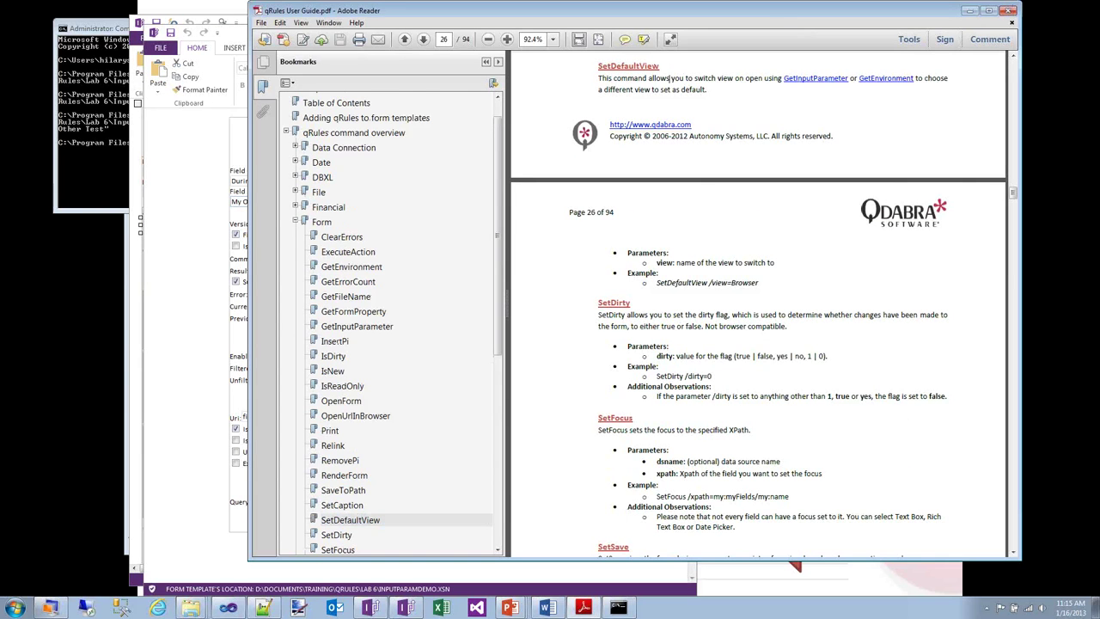
left_click(1008, 10)
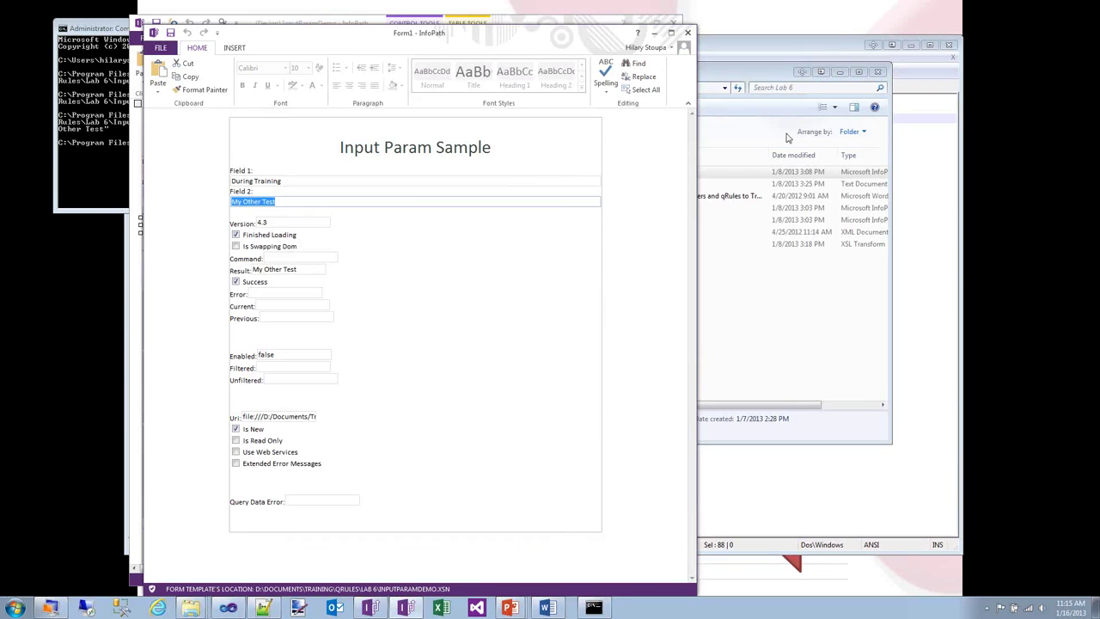
- Close the Form1 preview of the filled form and then the Command Prompt window
left_click(636, 148)
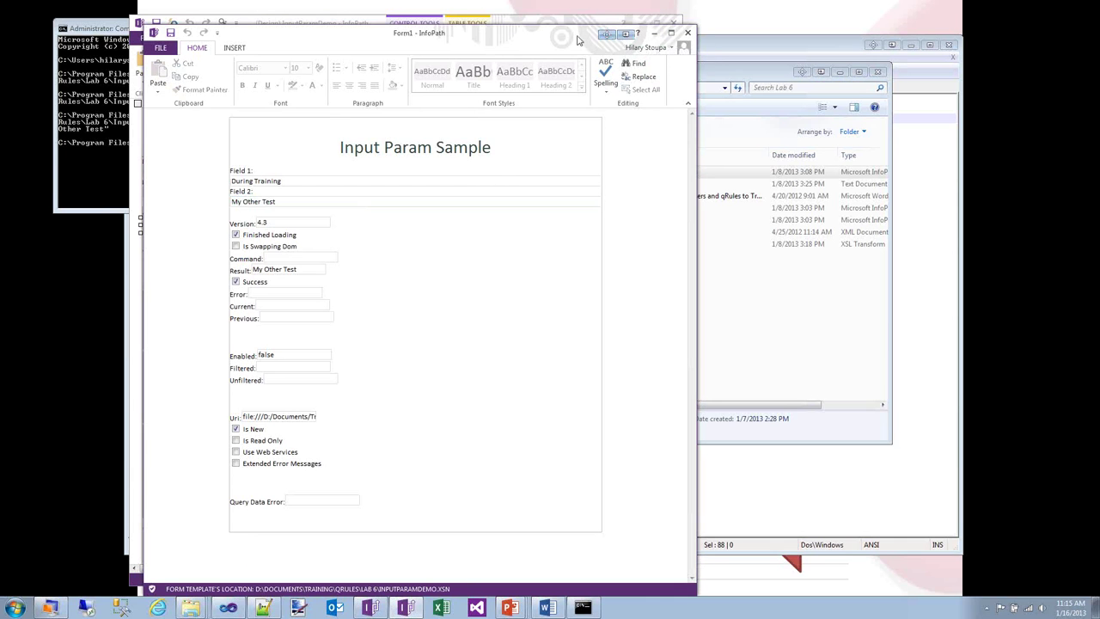
left_click(687, 33)
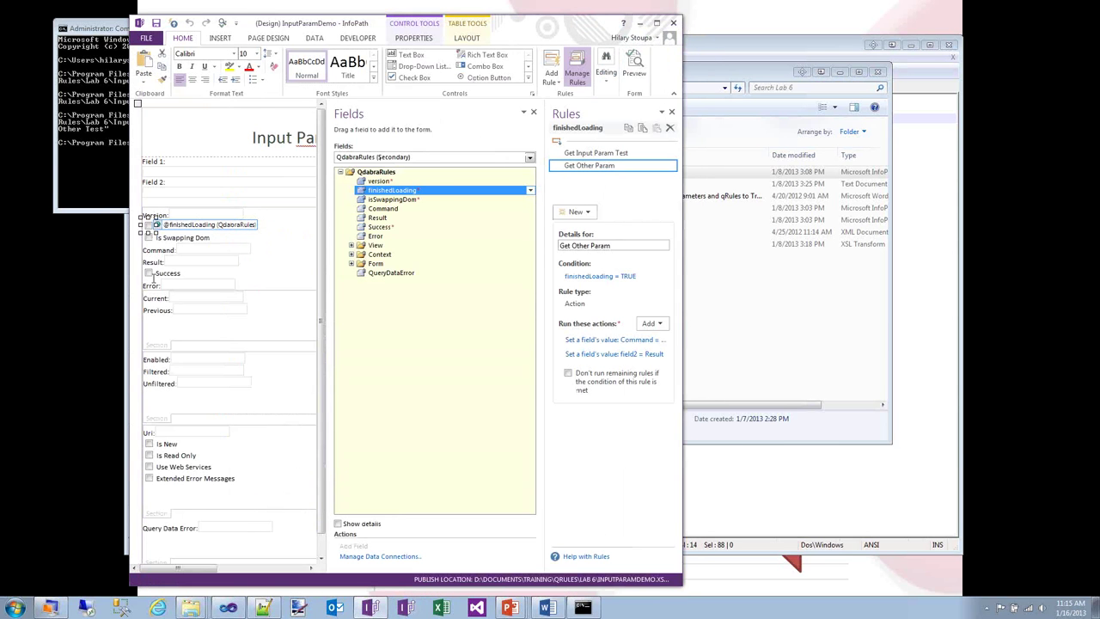
left_click(62, 137)
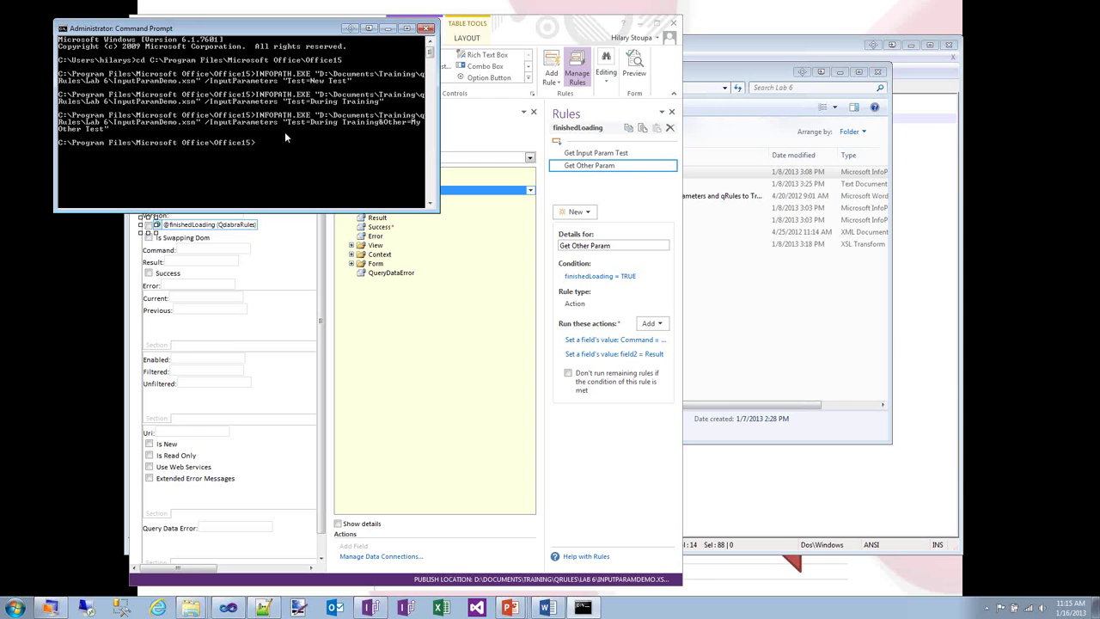
left_click(430, 30)
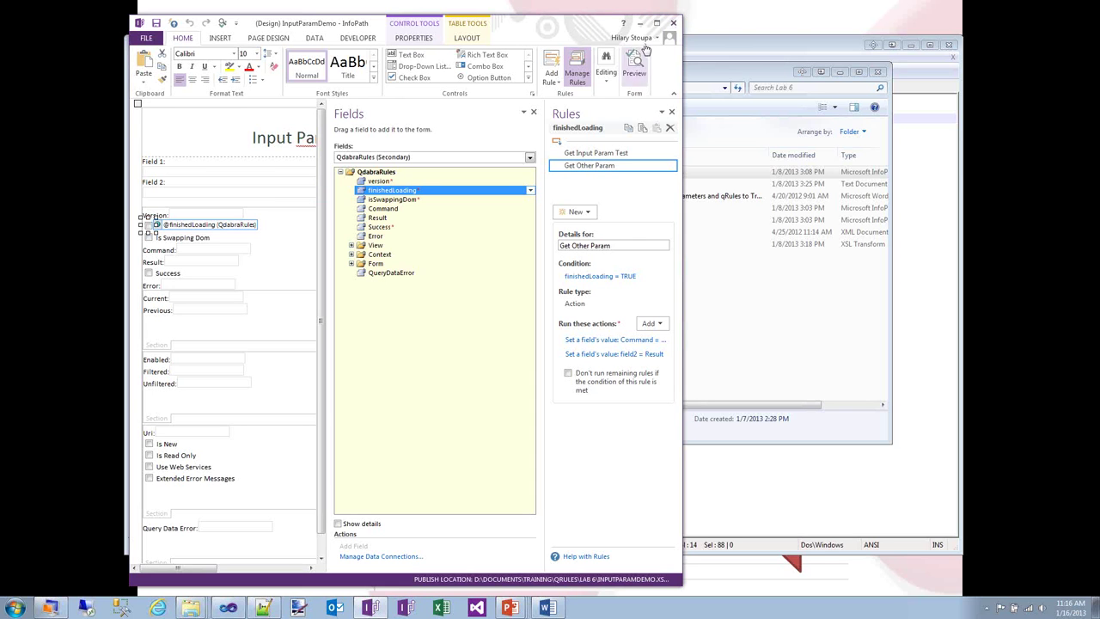
- Close InfoPath, minimize Notepad++, and advance the slideshow to the qRules – Transform Demo slide
left_click(673, 23)
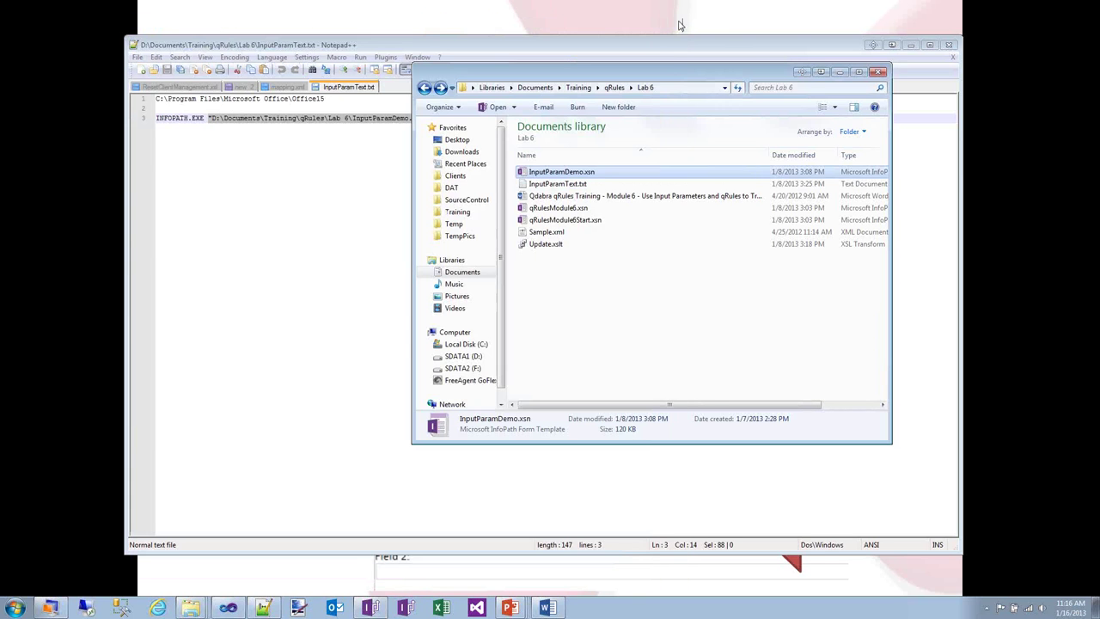
left_click(334, 225)
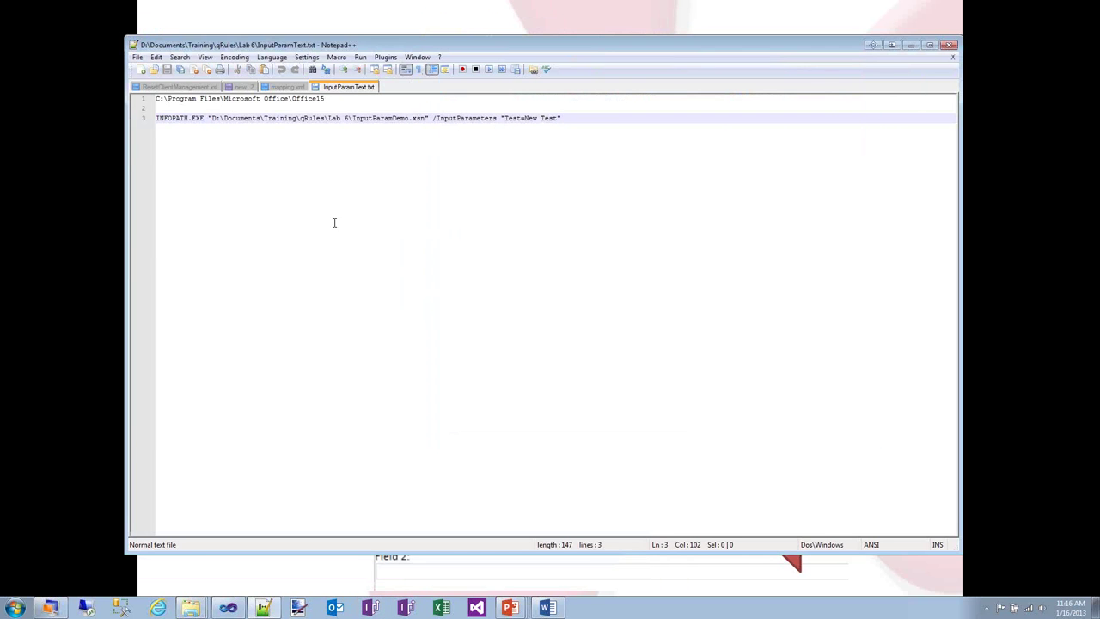
left_click(911, 44)
left_click(379, 451)
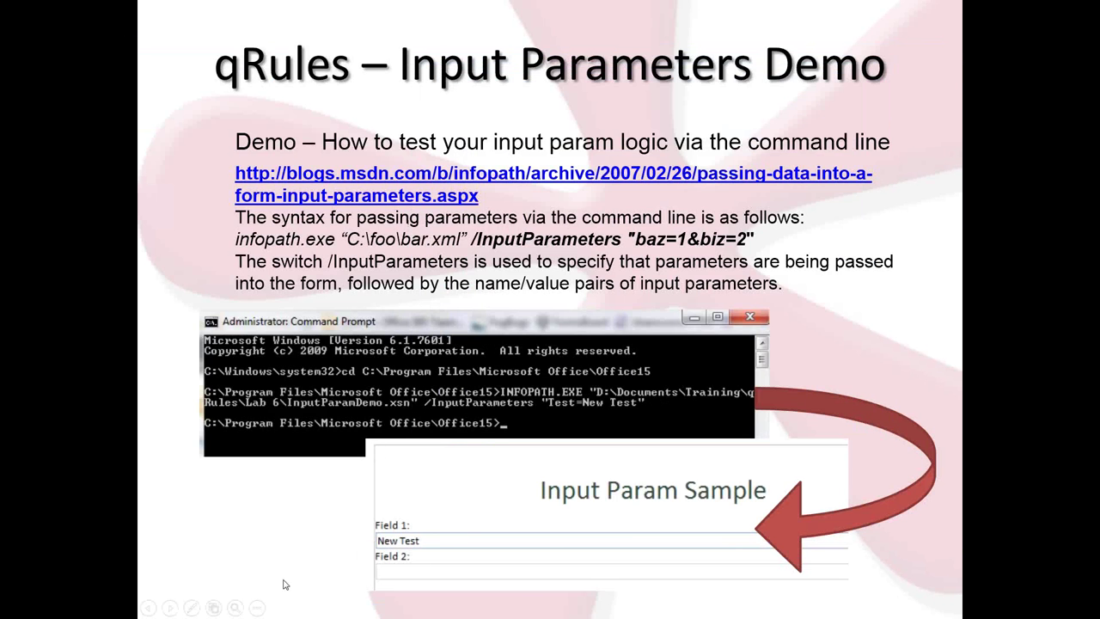
left_click(171, 607)
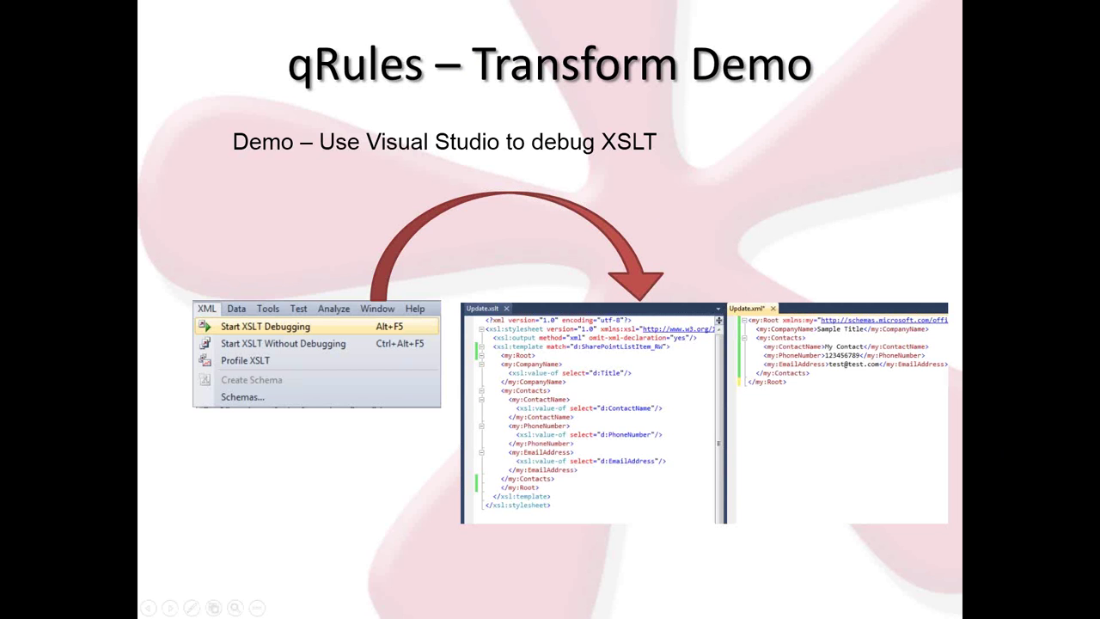
key("ctrl+t")
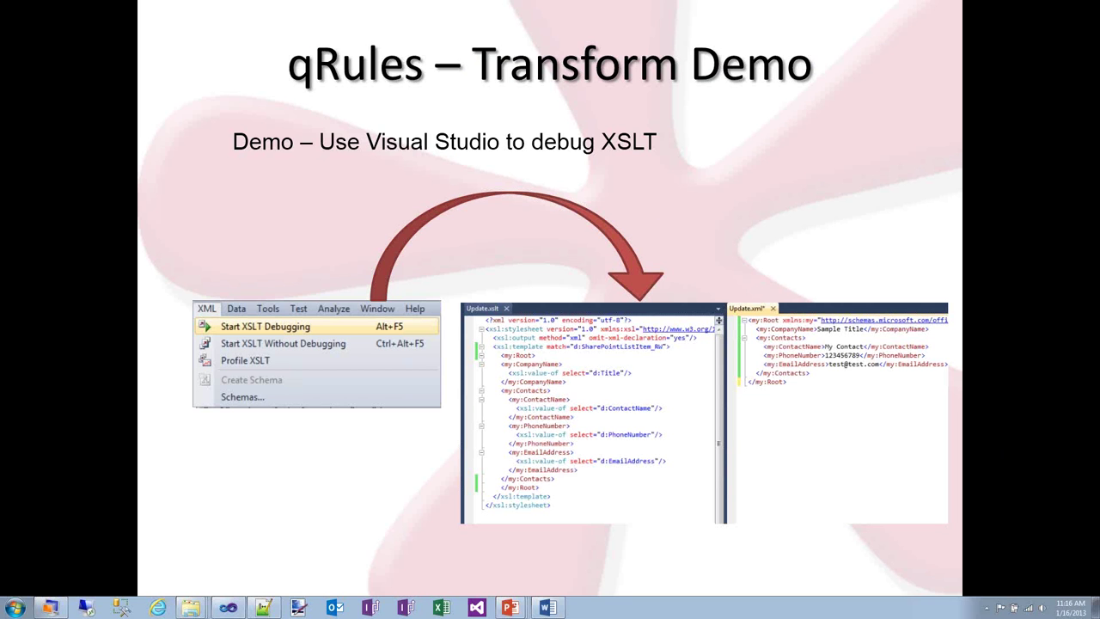